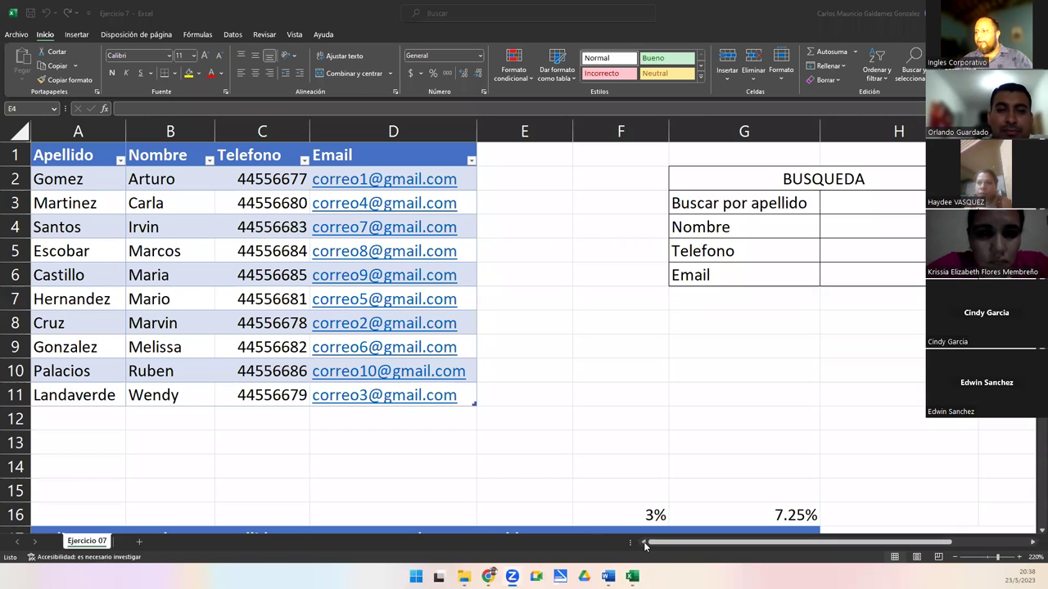
{"action": "left_click", "coordinate": [258, 370]}
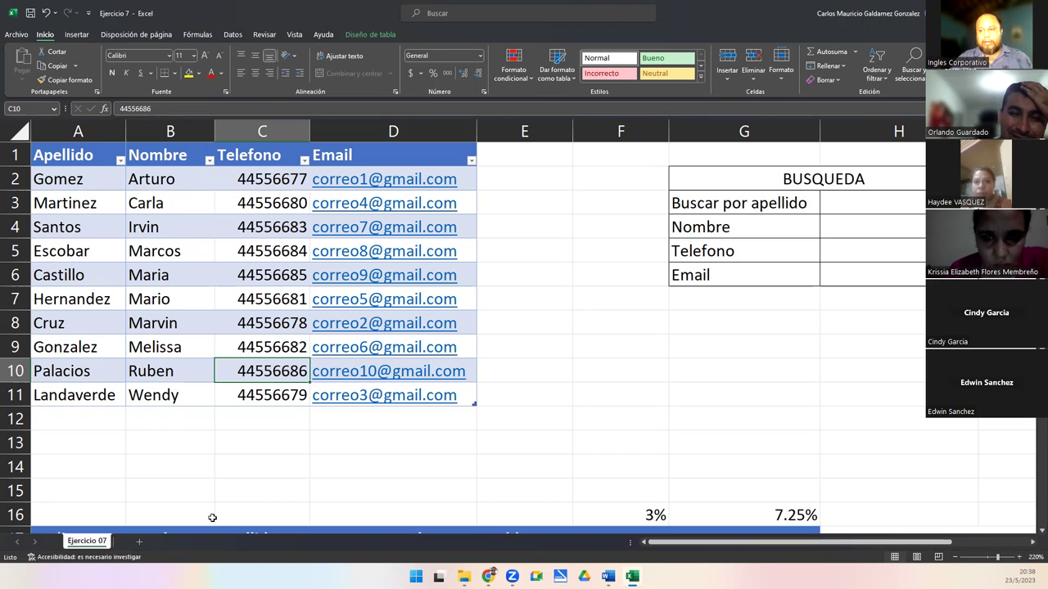
{"action": "scroll", "coordinate": [185, 425], "scroll_direction": "down", "scroll_amount": 10}
{"action": "scroll", "coordinate": [181, 414], "scroll_direction": "up", "scroll_amount": 10}
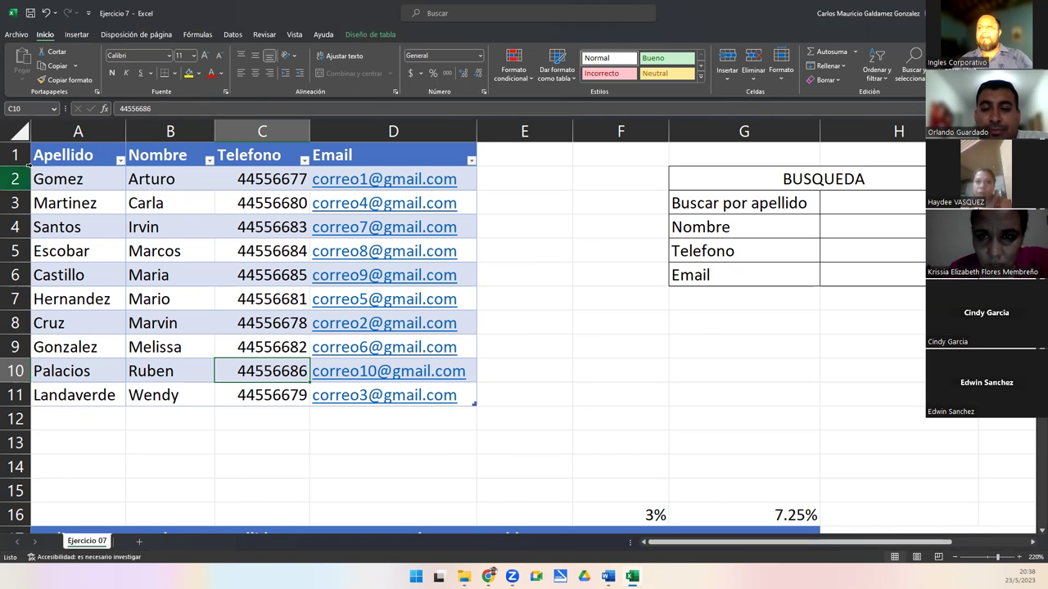
Step: Insert a new column before the Apellido column
{"action": "right_click", "coordinate": [57, 131]}
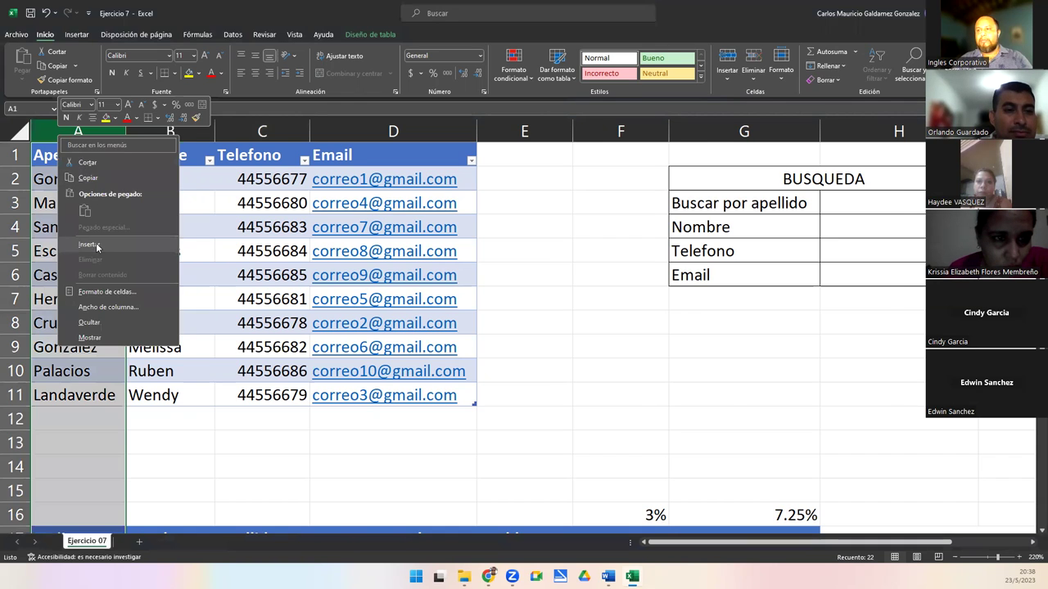
{"action": "left_click", "coordinate": [97, 245]}
{"action": "left_click", "coordinate": [76, 177]}
Step: Enter the header Codigo in A1 and copy the Apellido header's formatting onto it
{"action": "left_click", "coordinate": [74, 158]}
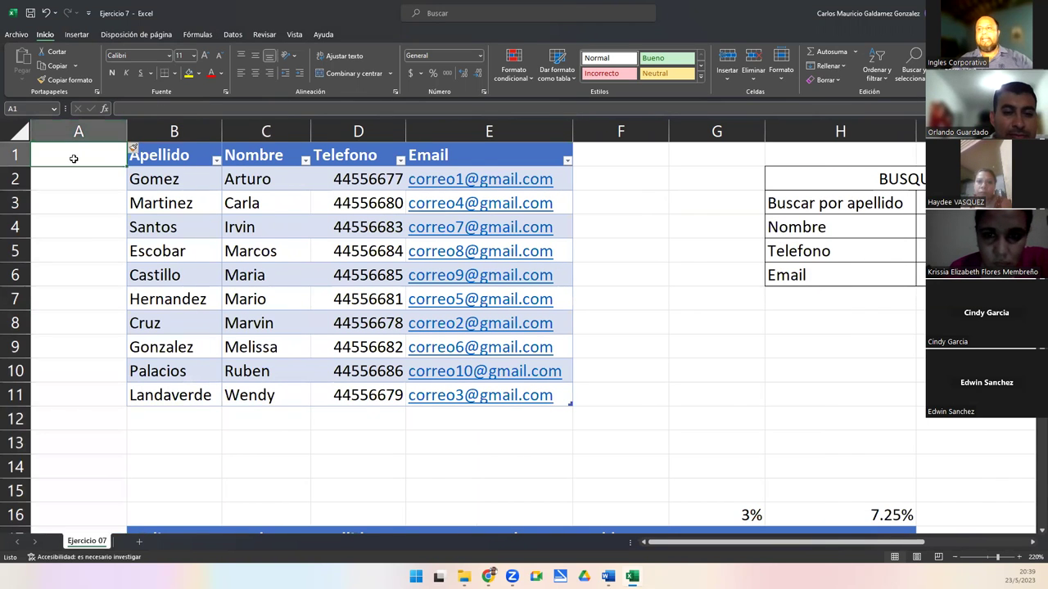
{"action": "type", "text": "Codigo"}
{"action": "key", "text": "Return"}
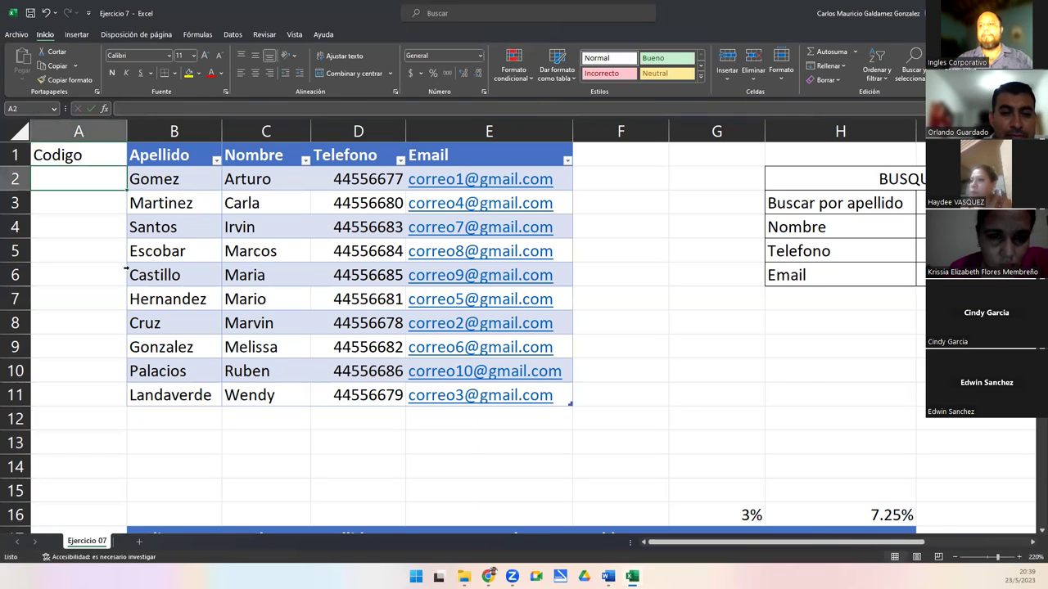
{"action": "left_click", "coordinate": [164, 156]}
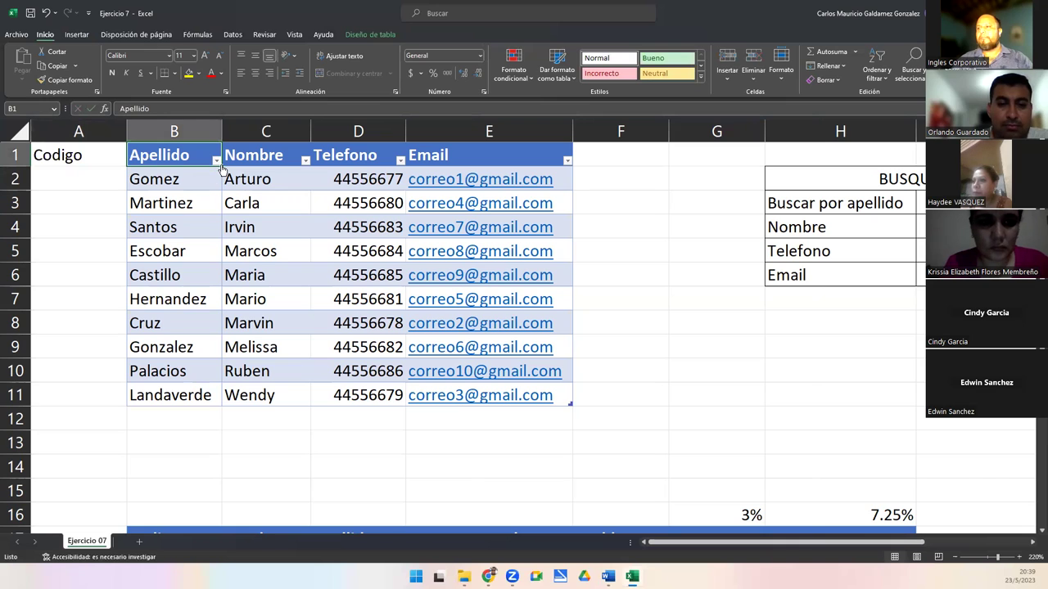
{"action": "left_click", "coordinate": [66, 205]}
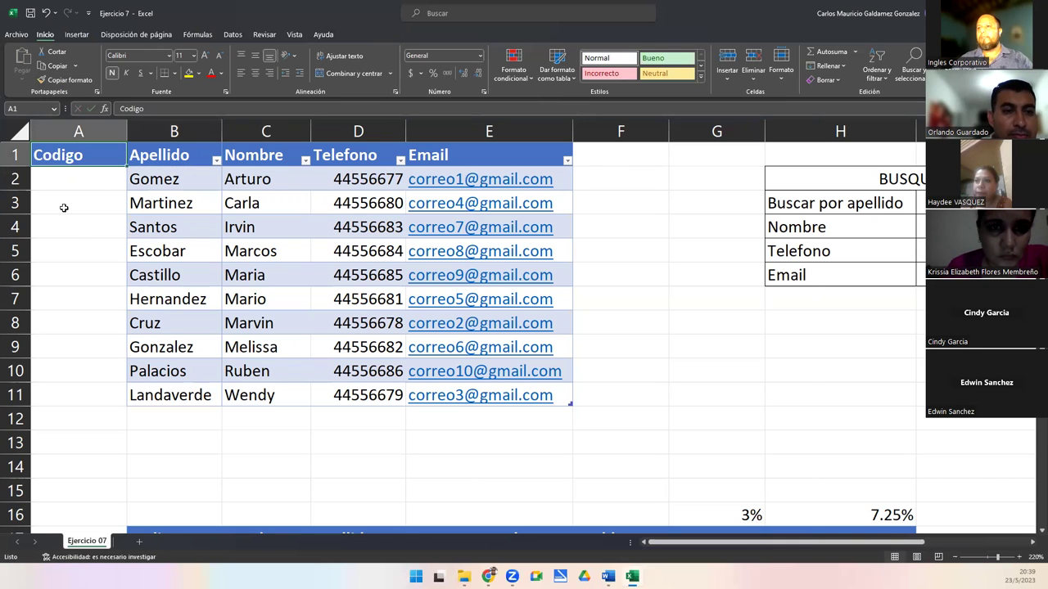
Step: Start a formula in A2 that takes the first character of the uppercase surname: =IZQUIERDA(MAYUSC(b2);1
{"action": "left_click", "coordinate": [69, 181]}
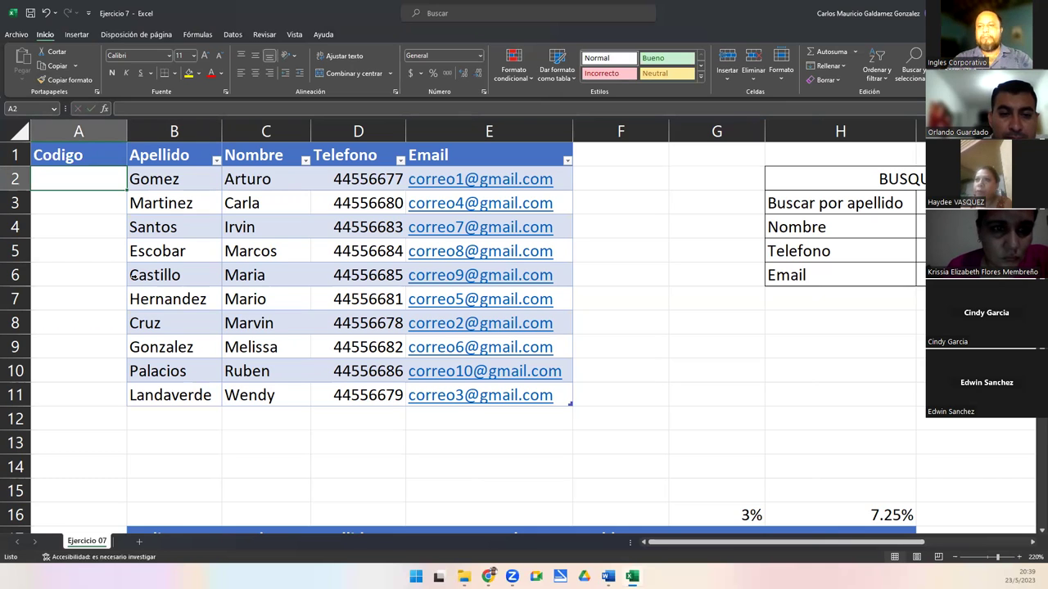
{"action": "type", "text": "="}
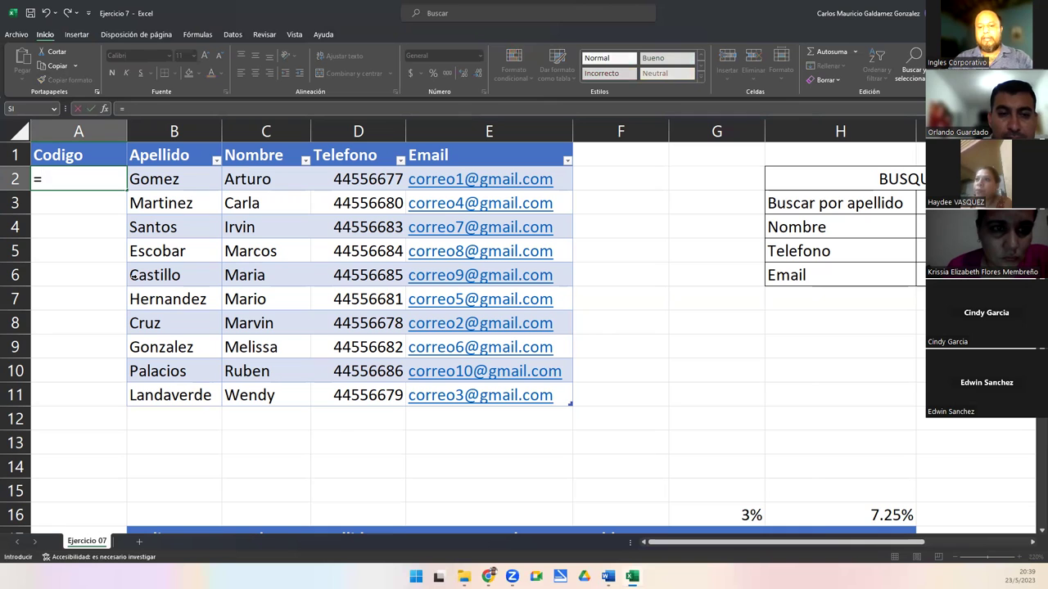
{"action": "type", "text": "izq"}
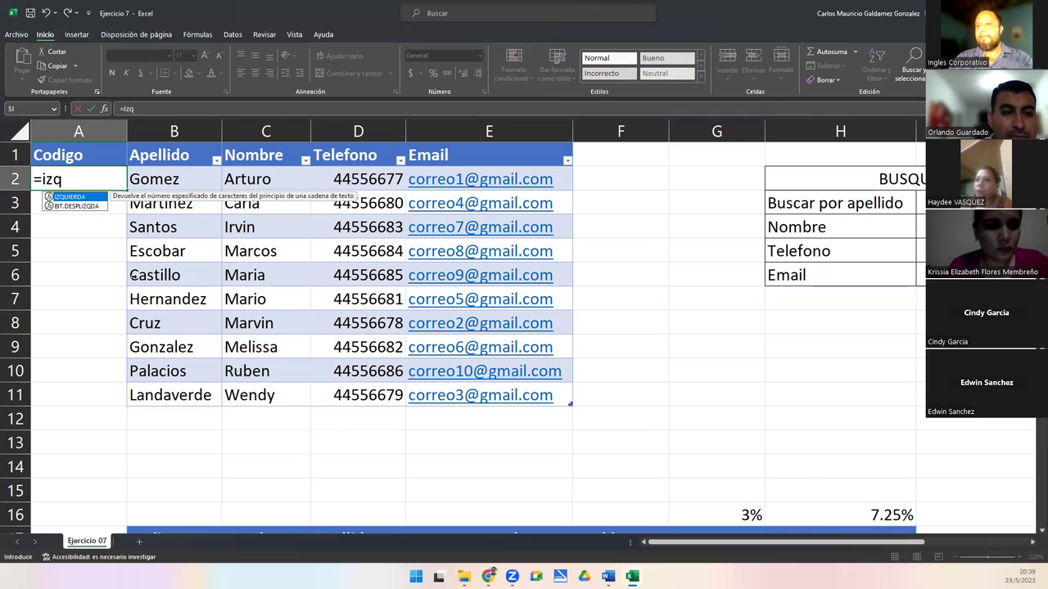
{"action": "key", "text": "Tab"}
{"action": "type", "text": "mayus"}
{"action": "key", "text": "Tab"}
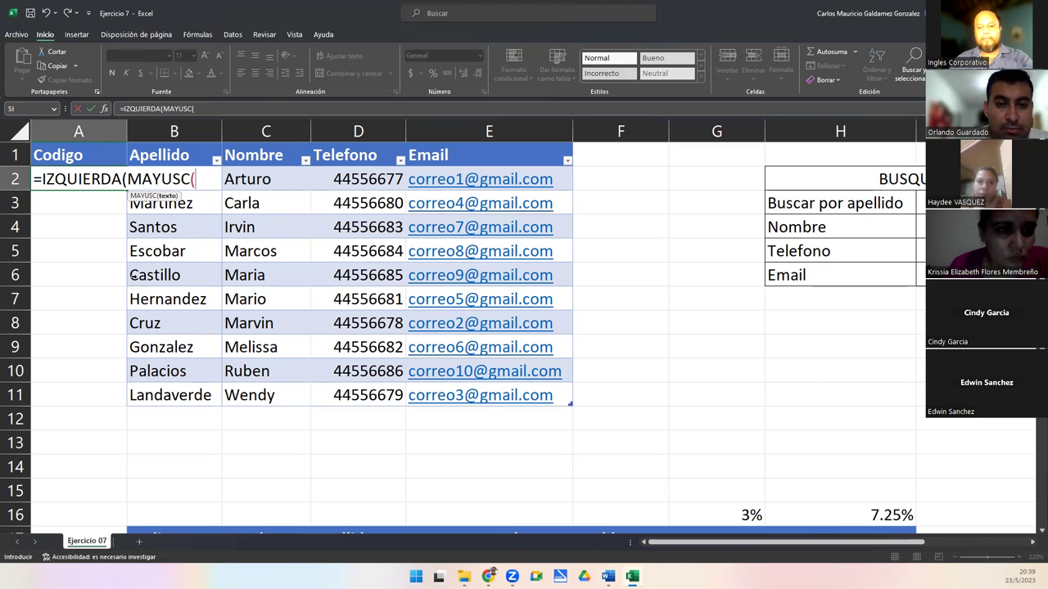
{"action": "type", "text": "b"}
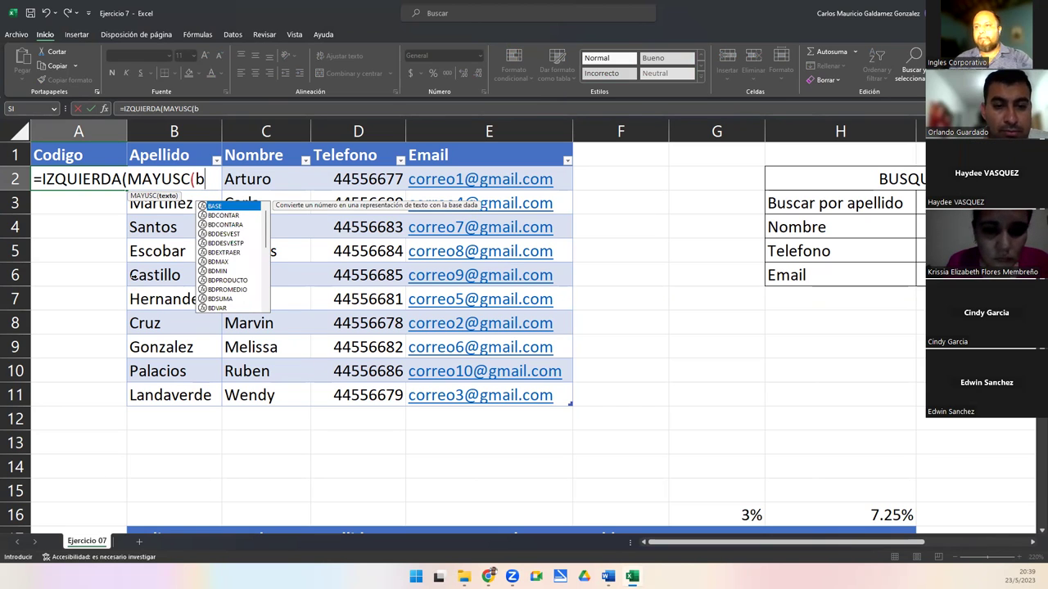
{"action": "type", "text": "2"}
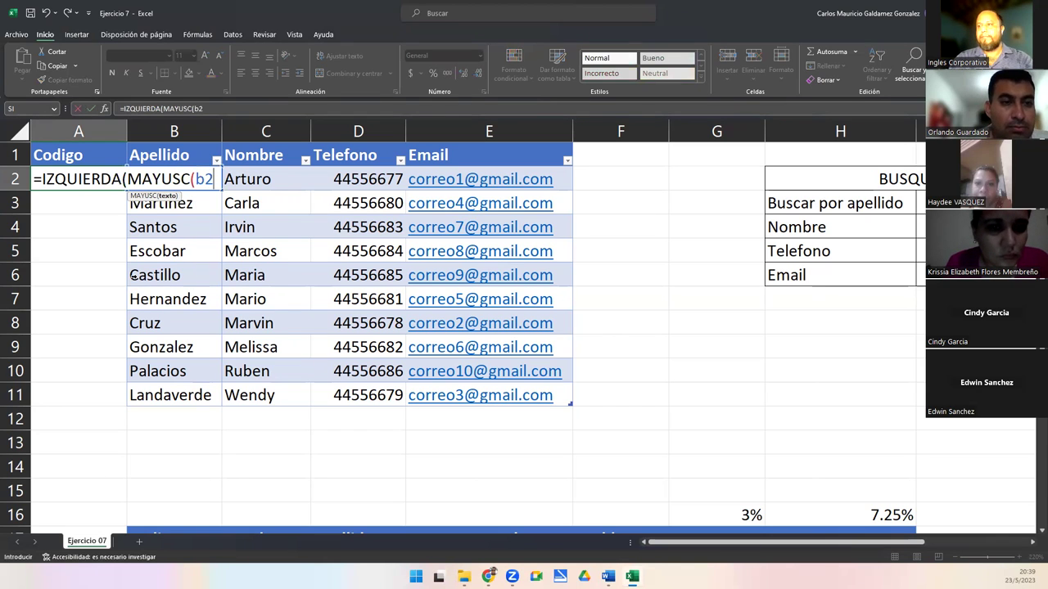
{"action": "type", "text": ")"}
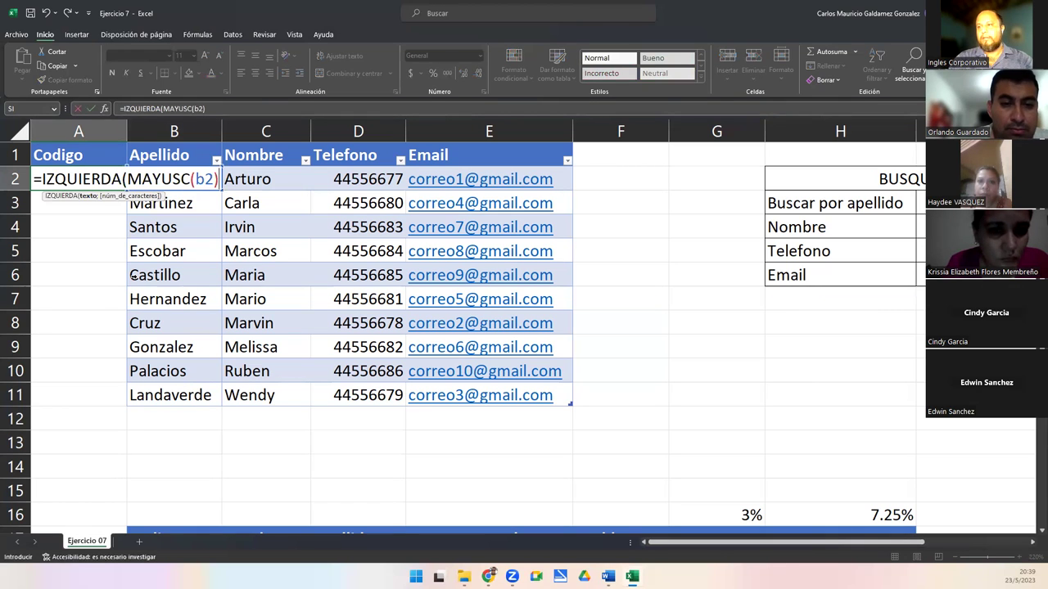
{"action": "type", "text": ",;"}
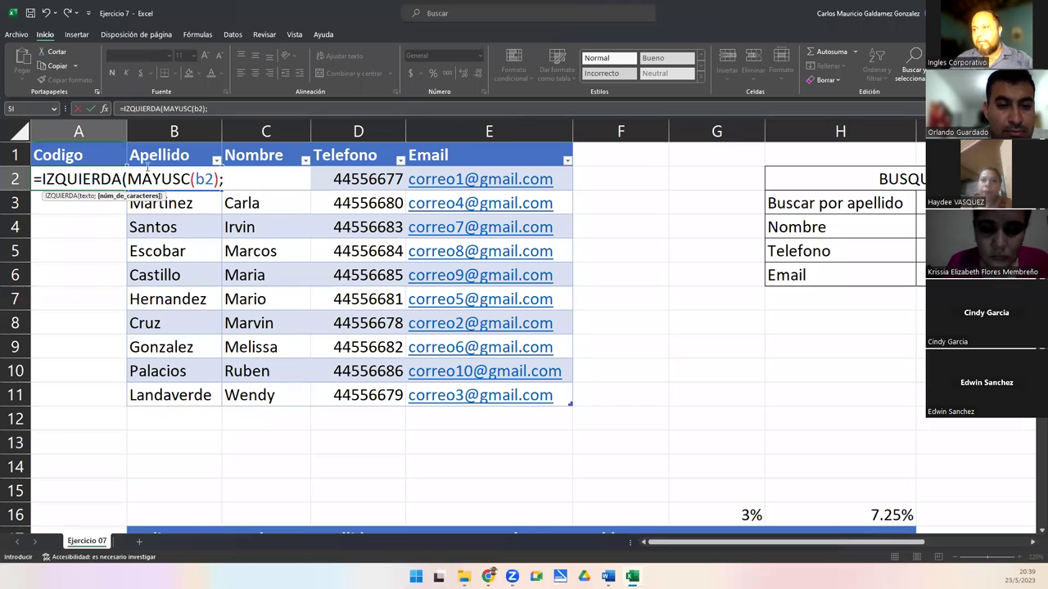
{"action": "type", "text": "1;"}
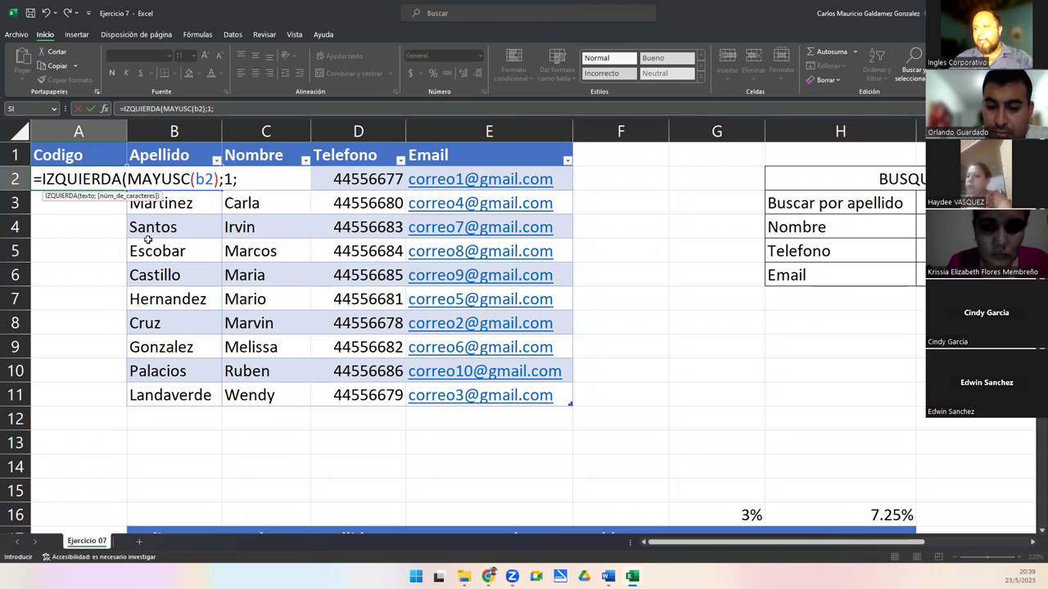
{"action": "key", "text": "BackSpace"}
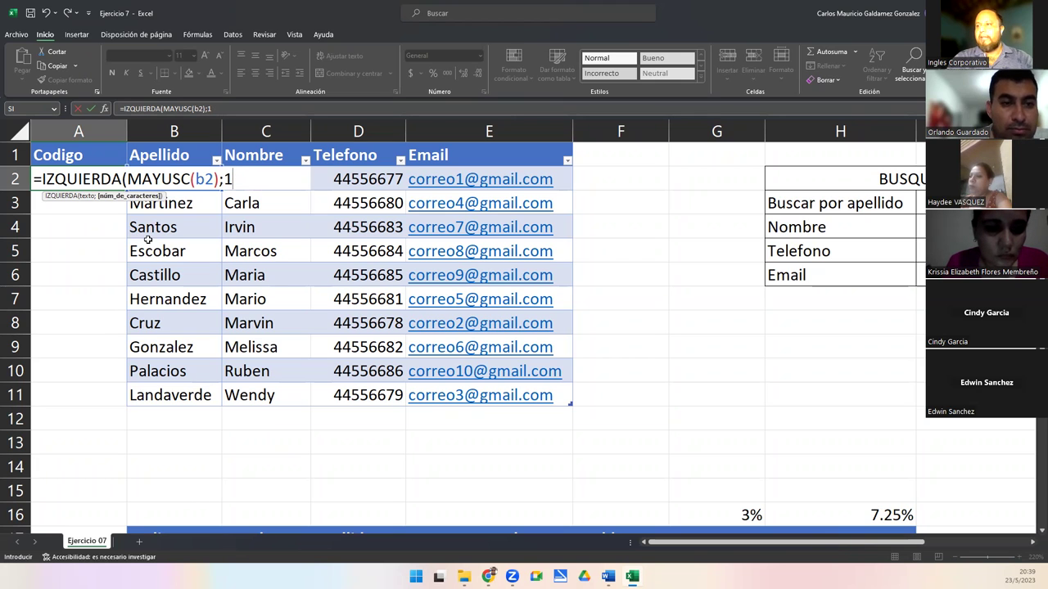
{"action": "type", "text": ")"}
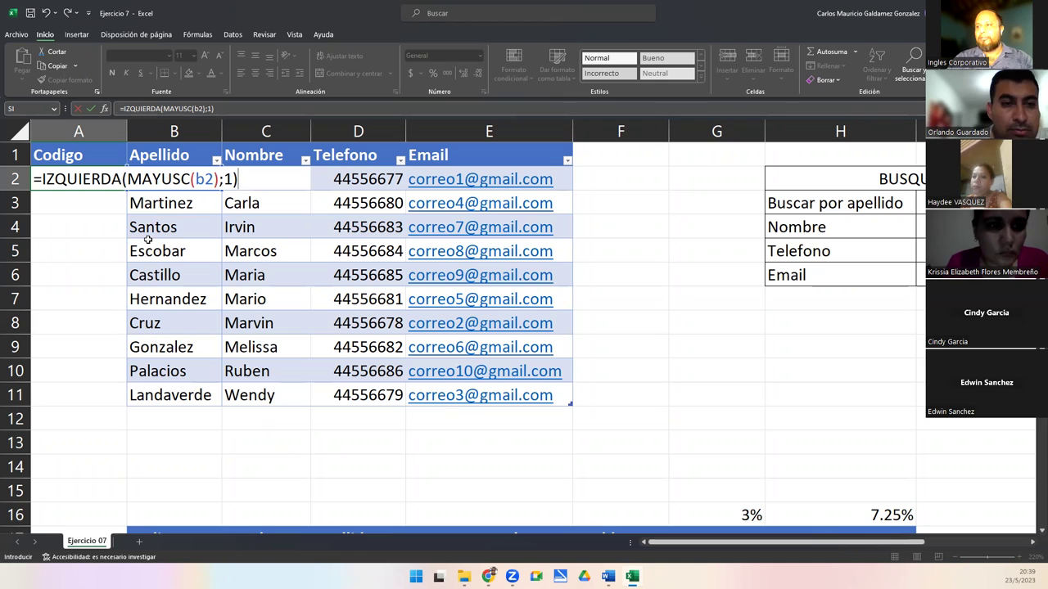
{"action": "key", "text": "BackSpace"}
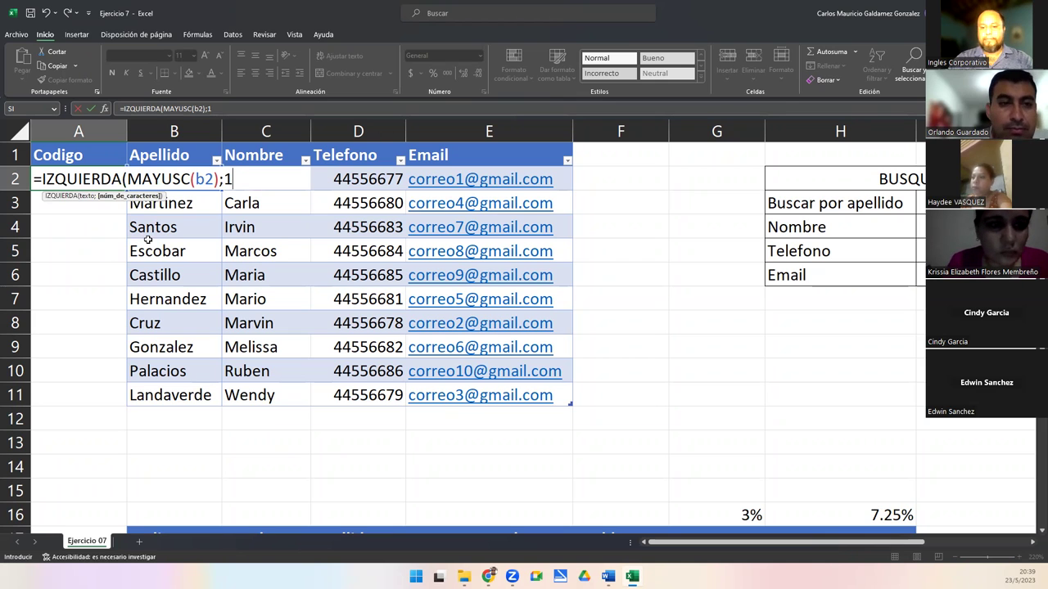
Step: Wrap the A2 expression in CONCATENAR and close IZQUIERDA, giving =CONCATENAR(IZQUIERDA(MAYUSC(b2);1)
{"action": "key", "text": "F2"}
{"action": "key", "text": "Home"}
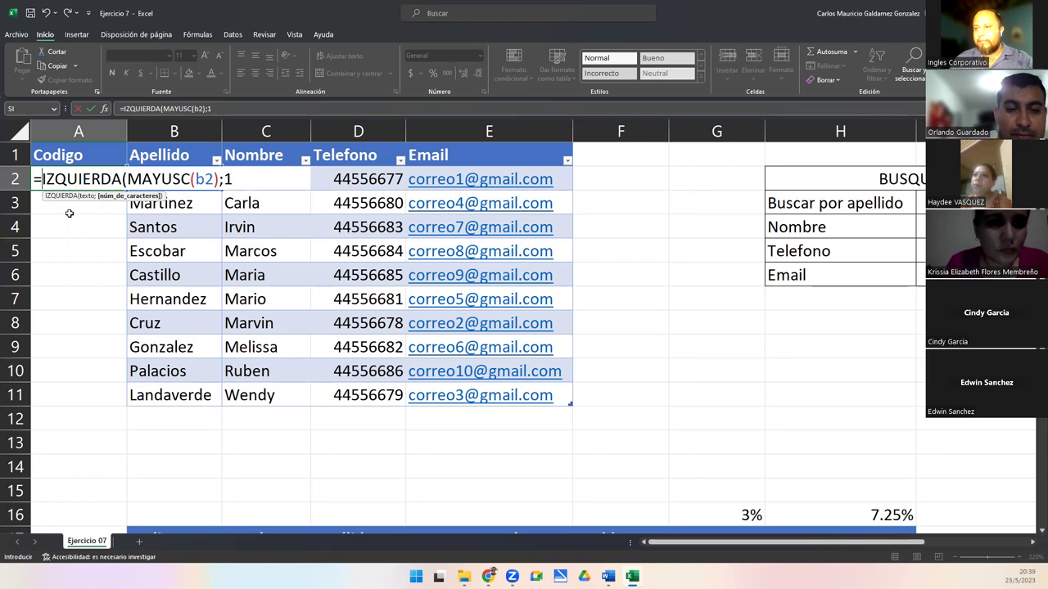
{"action": "type", "text": "concate"}
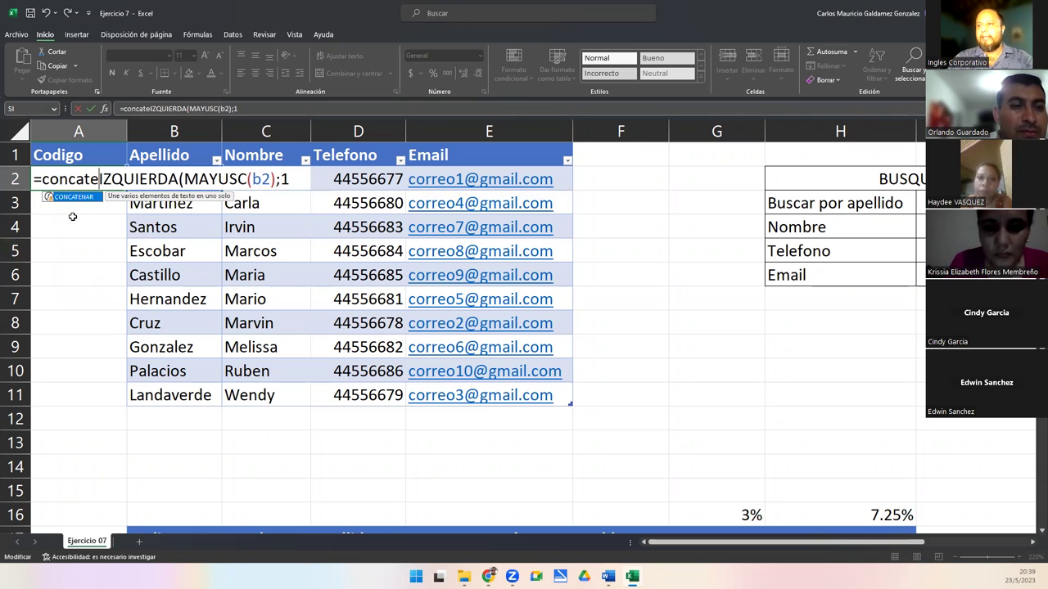
{"action": "key", "text": "Tab"}
{"action": "left_click", "coordinate": [343, 180]}
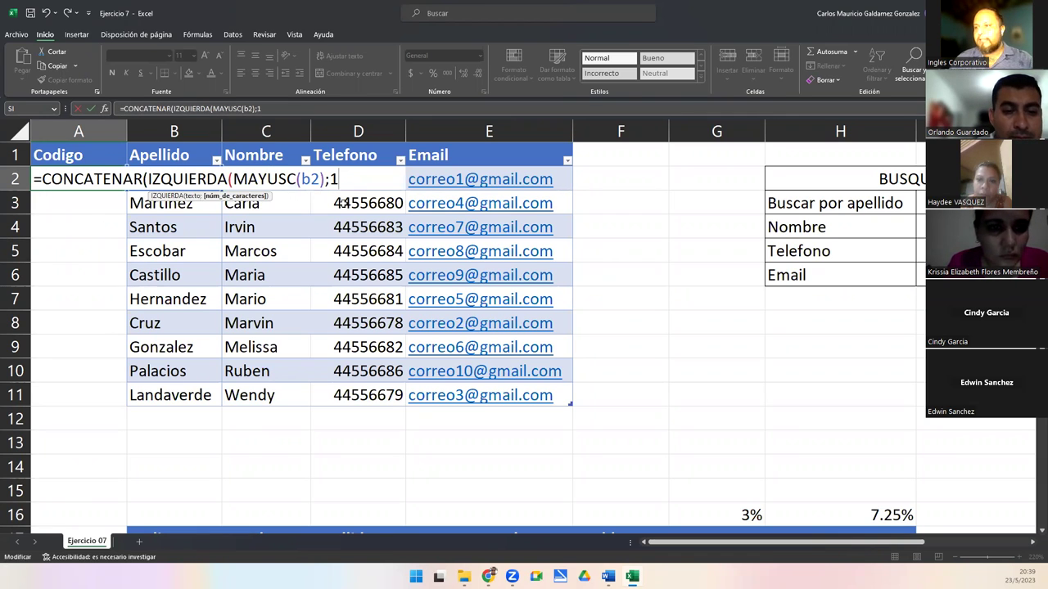
{"action": "type", "text": ")"}
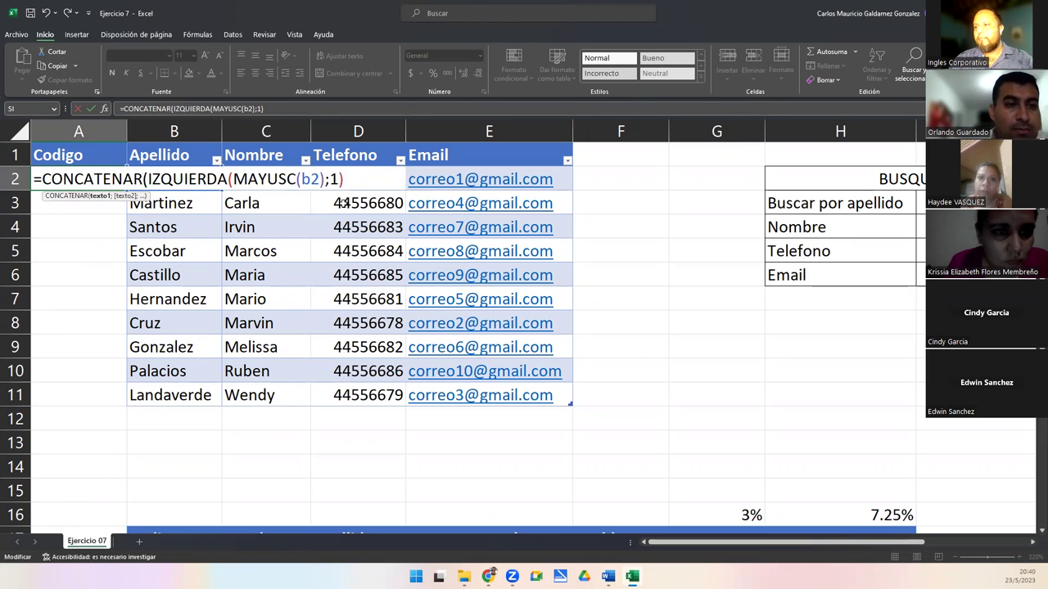
Step: Enclose the IZQUIERDA part in its own parentheses and add a semicolon after it for CONCATENAR's second argument
{"action": "left_click", "coordinate": [145, 178]}
{"action": "type", "text": "("}
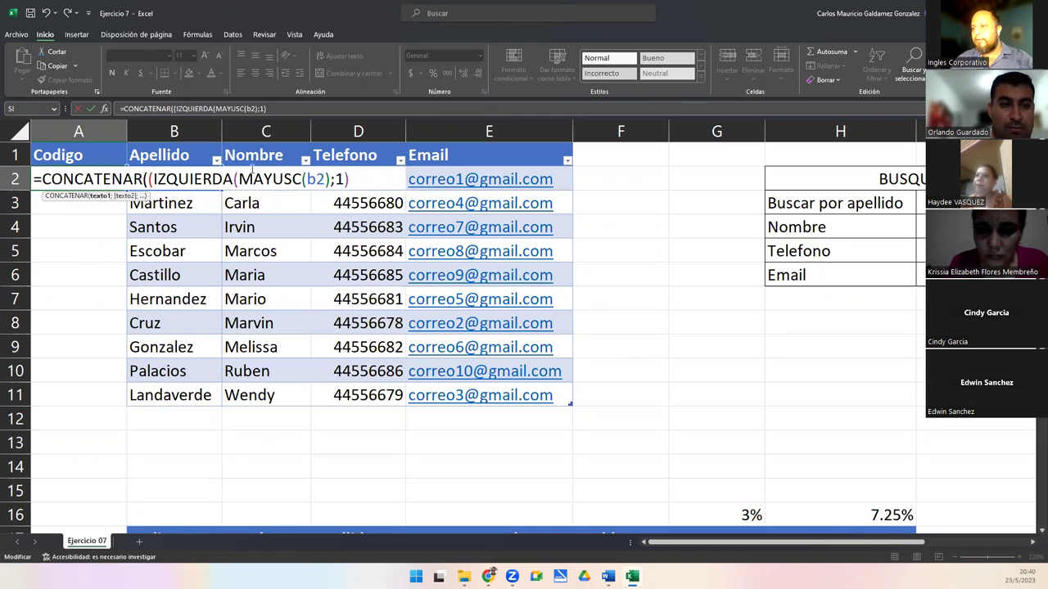
{"action": "key", "text": "End"}
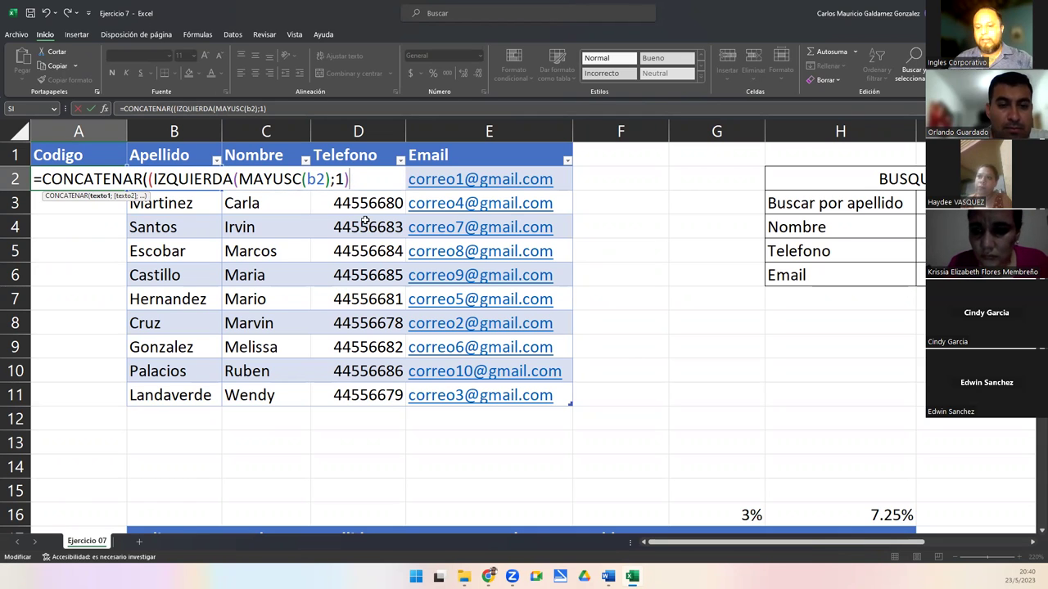
{"action": "type", "text": ";"}
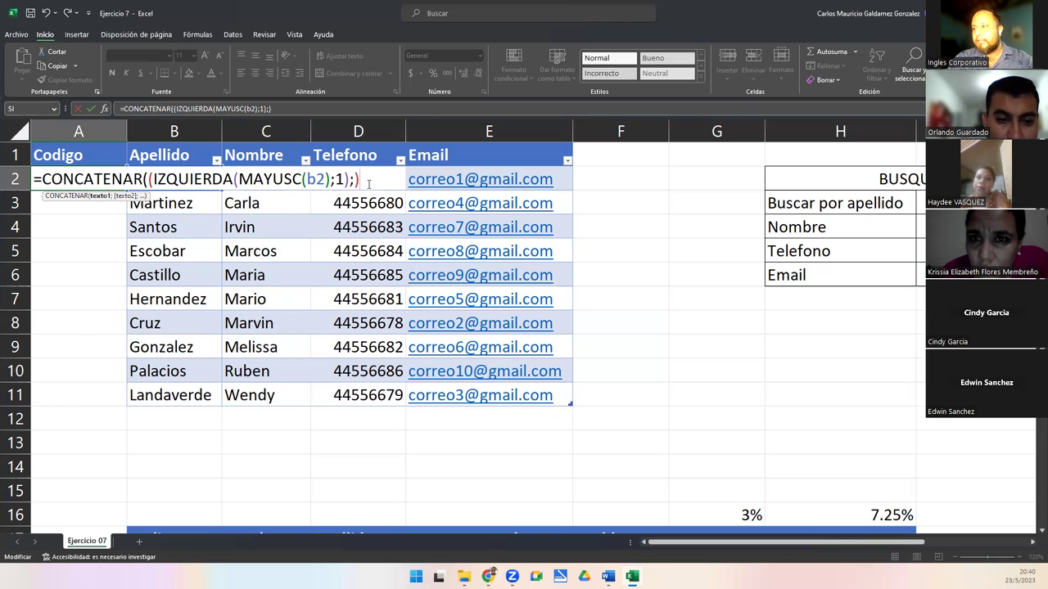
{"action": "type", "text": ")"}
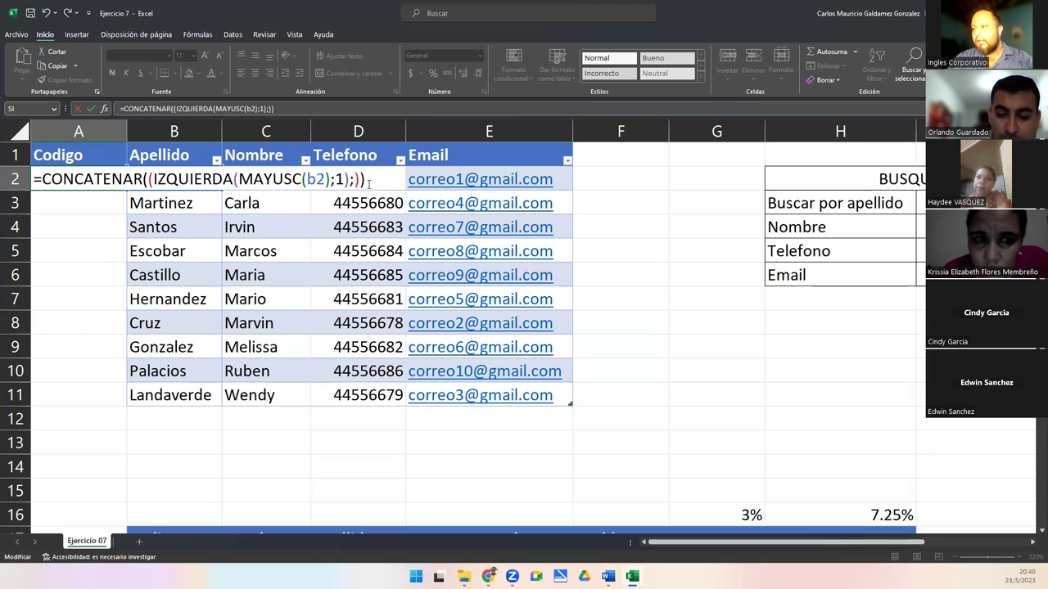
{"action": "key", "text": "Left"}
{"action": "key", "text": "Left"}
{"action": "key", "text": "BackSpace"}
{"action": "type", "text": ";"}
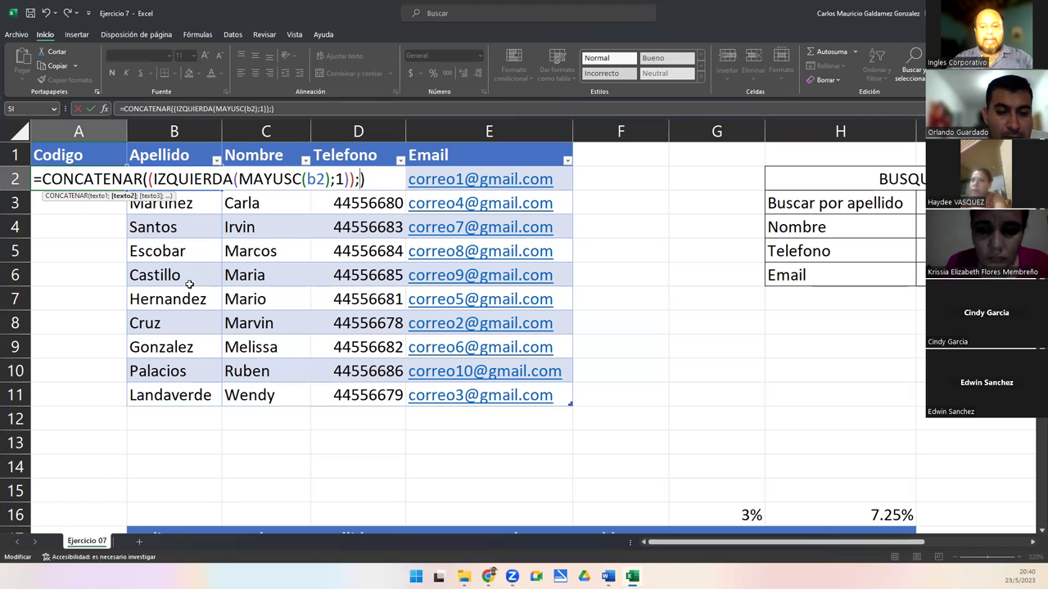
Step: Add ALEATORIO.ENTRE(10-99) as CONCATENAR's second argument, close the formula and try to enter it in A2
{"action": "type", "text": "ale"}
{"action": "key", "text": "Down"}
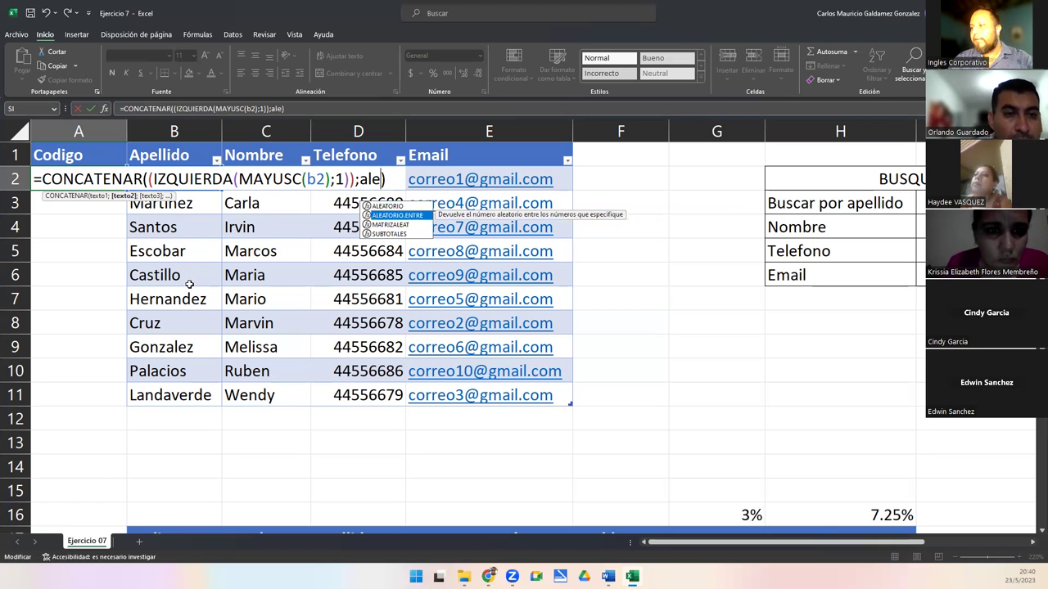
{"action": "key", "text": "Tab"}
{"action": "type", "text": "10-"}
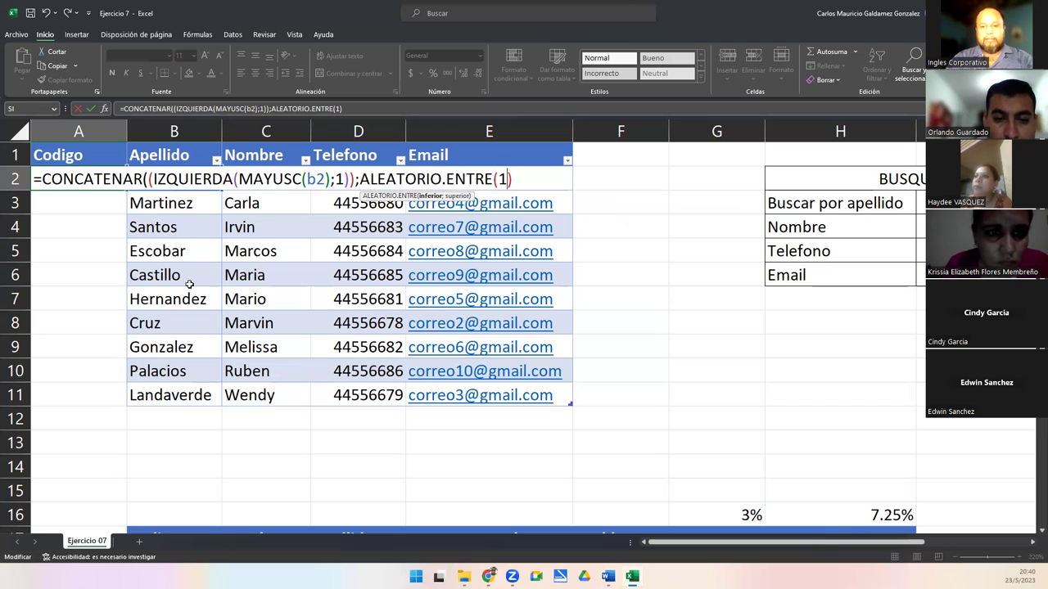
{"action": "type", "text": "99"}
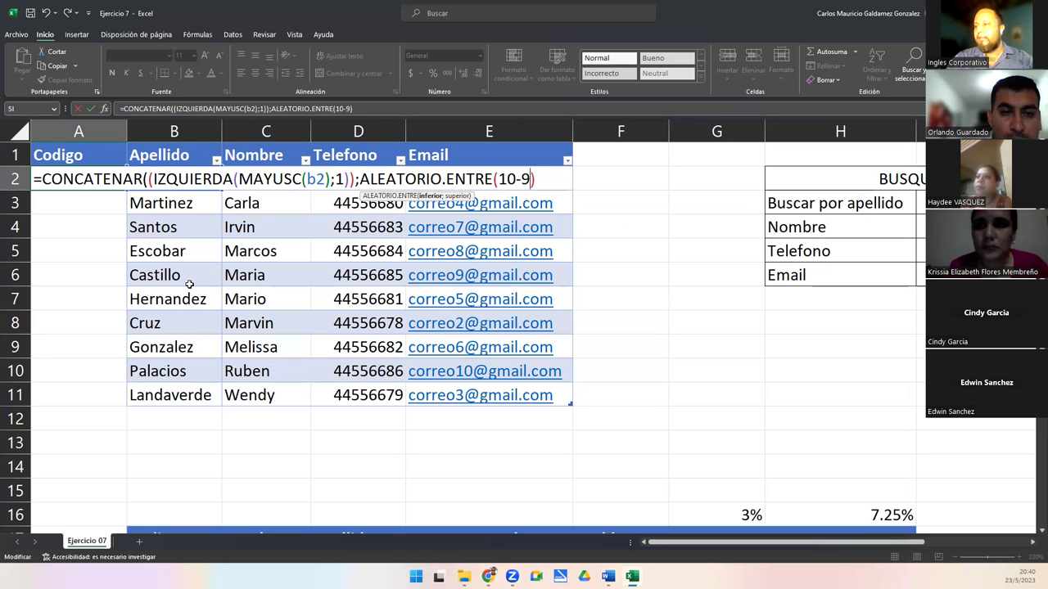
{"action": "type", "text": ")"}
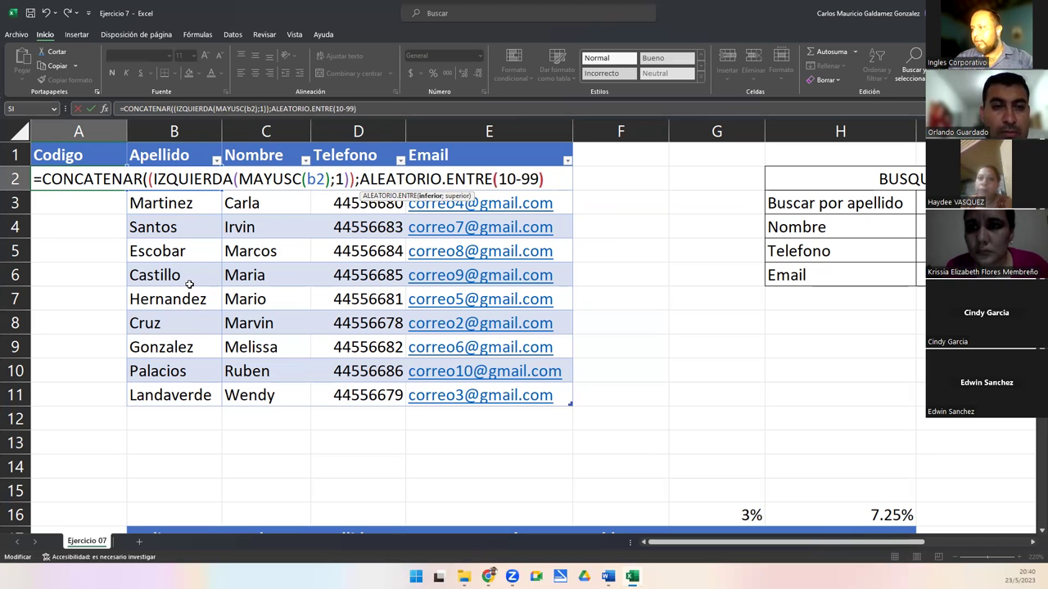
{"action": "type", "text": ")"}
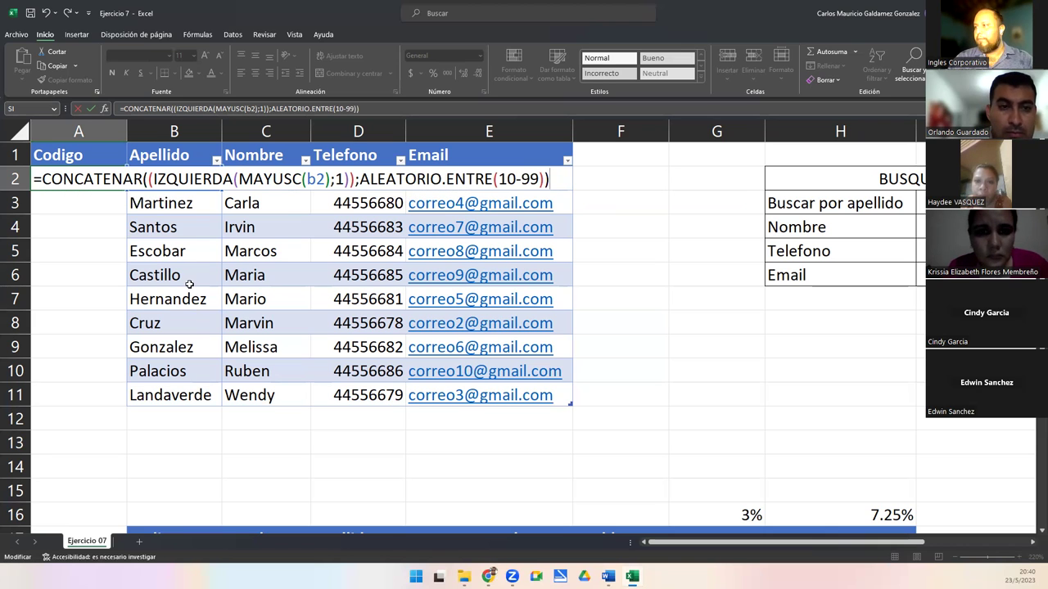
{"action": "key", "text": "Return"}
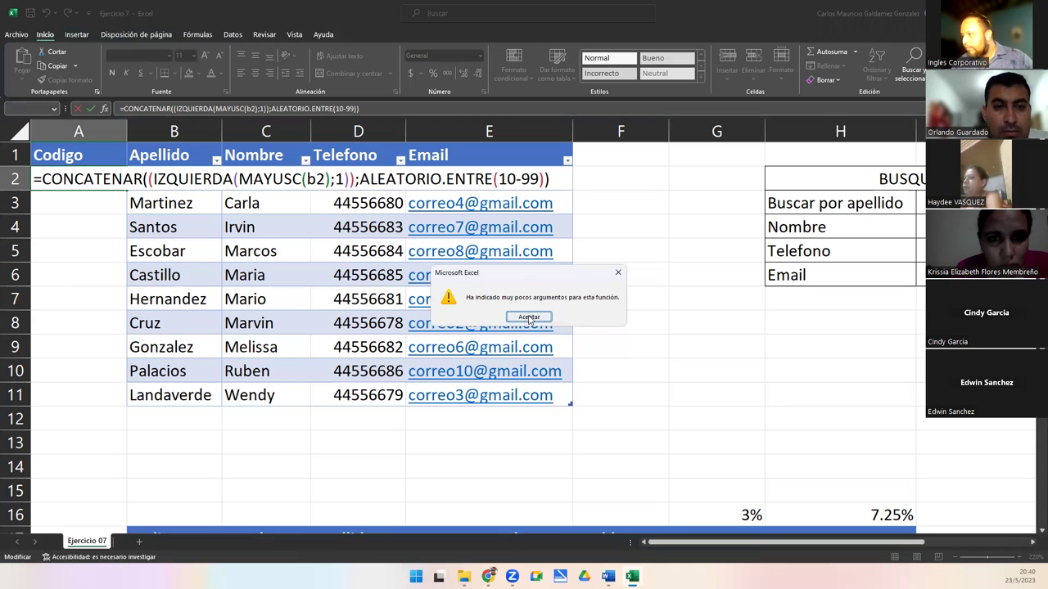
{"action": "left_click", "coordinate": [528, 316]}
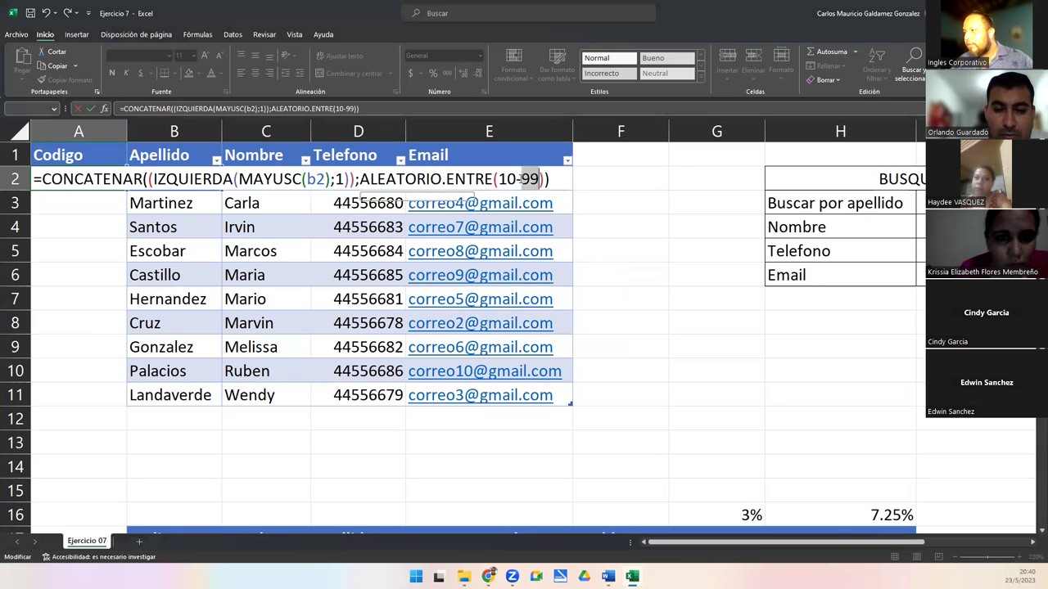
Step: Separate the ALEATORIO.ENTRE limits in A2 with a semicolon, giving ALEATORIO.ENTRE(10;99), and enter the formula
{"action": "key", "text": "Right"}
{"action": "key", "text": "BackSpace"}
{"action": "type", "text": ";"}
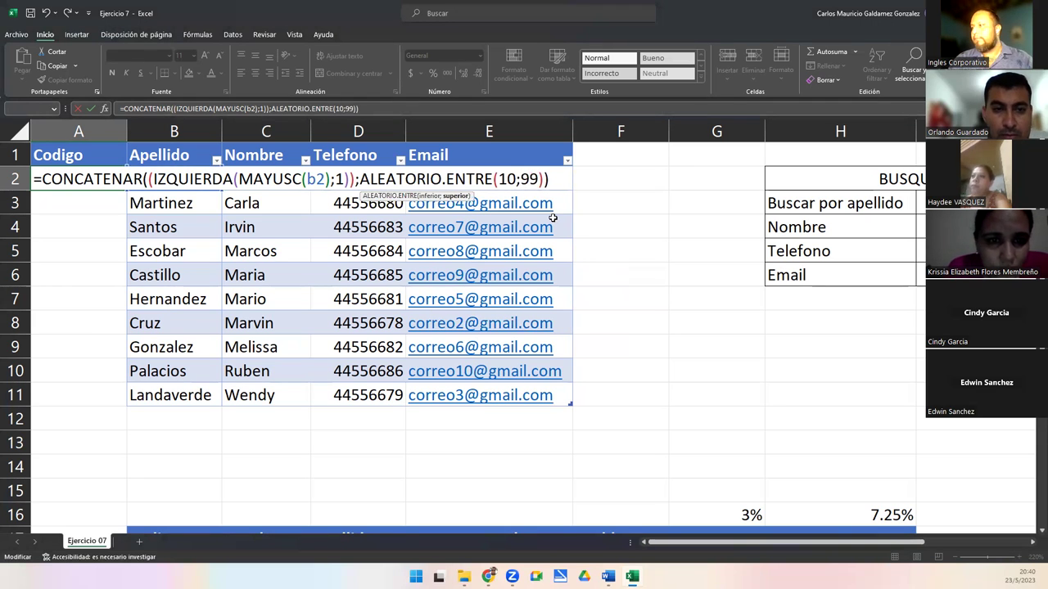
{"action": "key", "text": "Return"}
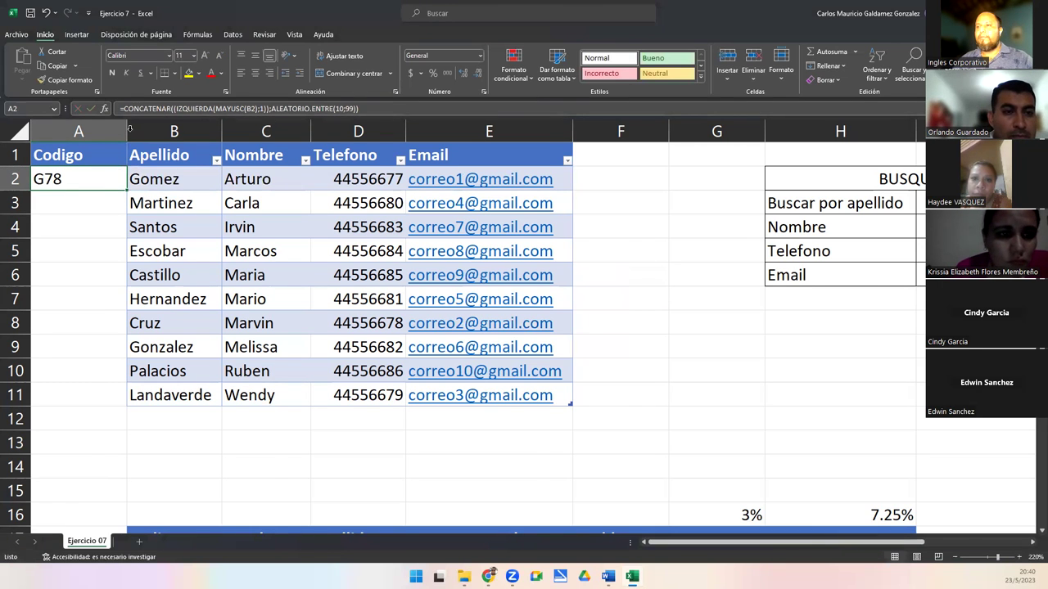
Step: Narrow the Codigo column and fill the A2 formula down to A11
{"action": "left_click_drag", "start_coordinate": [127, 132], "coordinate": [91, 132]}
{"action": "left_click_drag", "start_coordinate": [91, 189], "coordinate": [88, 409]}
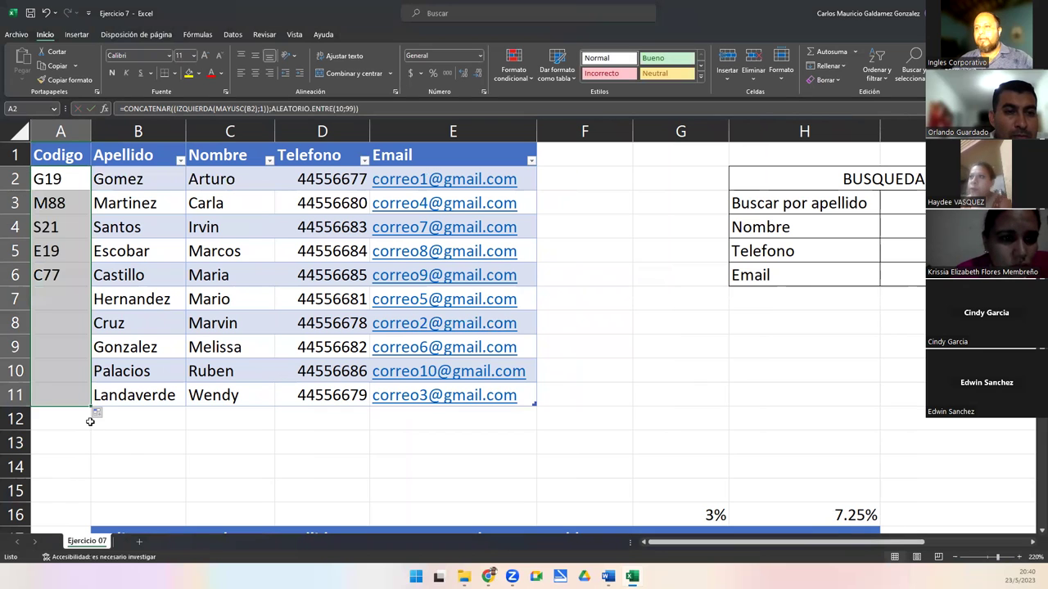
Step: Copy the codes in A2:A11 and paste them over themselves as values only
{"action": "right_click", "coordinate": [52, 184]}
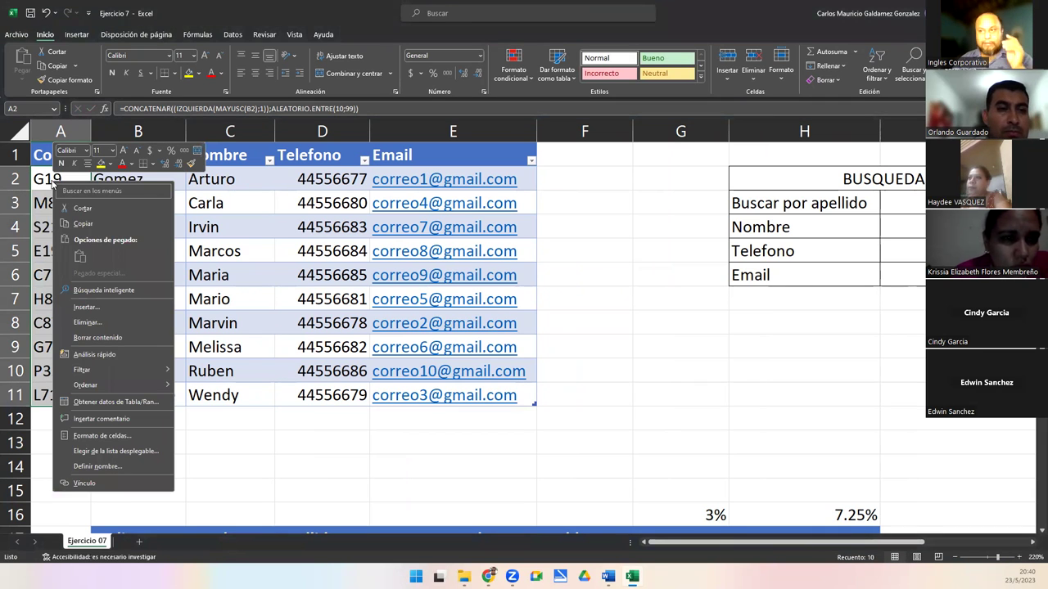
{"action": "left_click", "coordinate": [89, 225]}
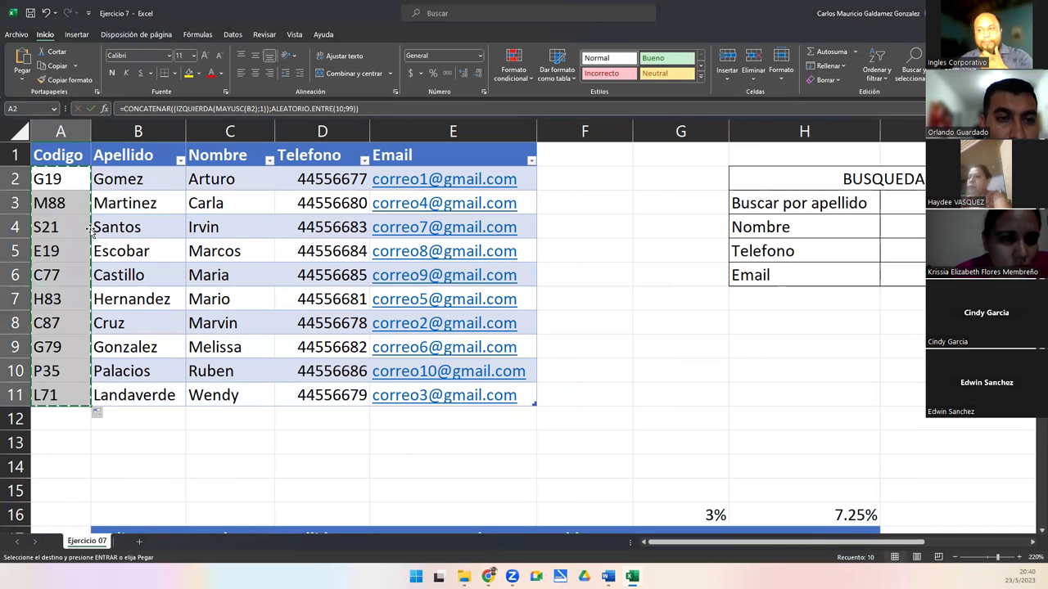
{"action": "right_click", "coordinate": [66, 181]}
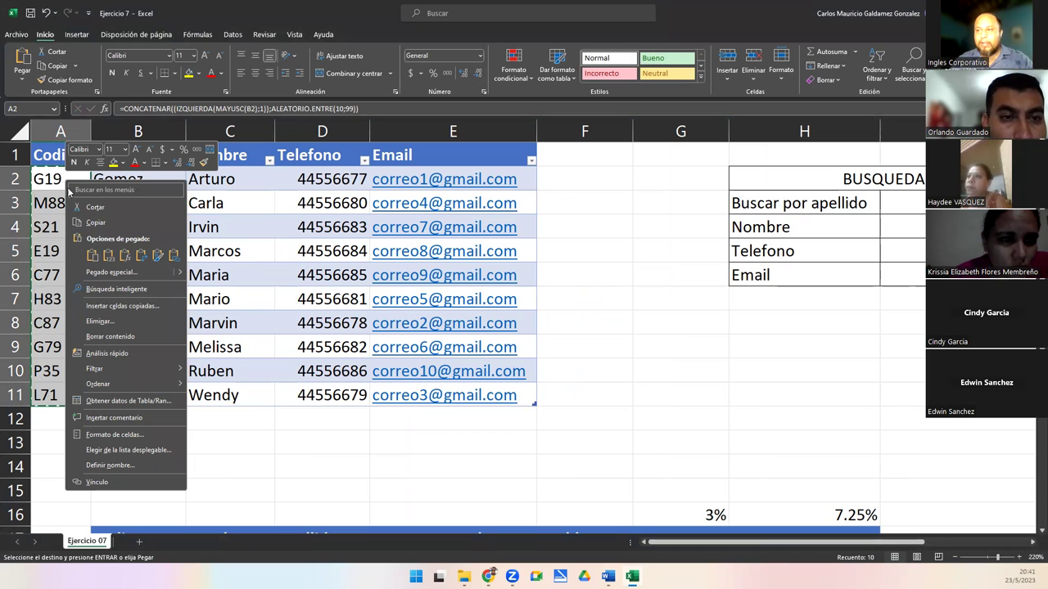
{"action": "left_click", "coordinate": [108, 255]}
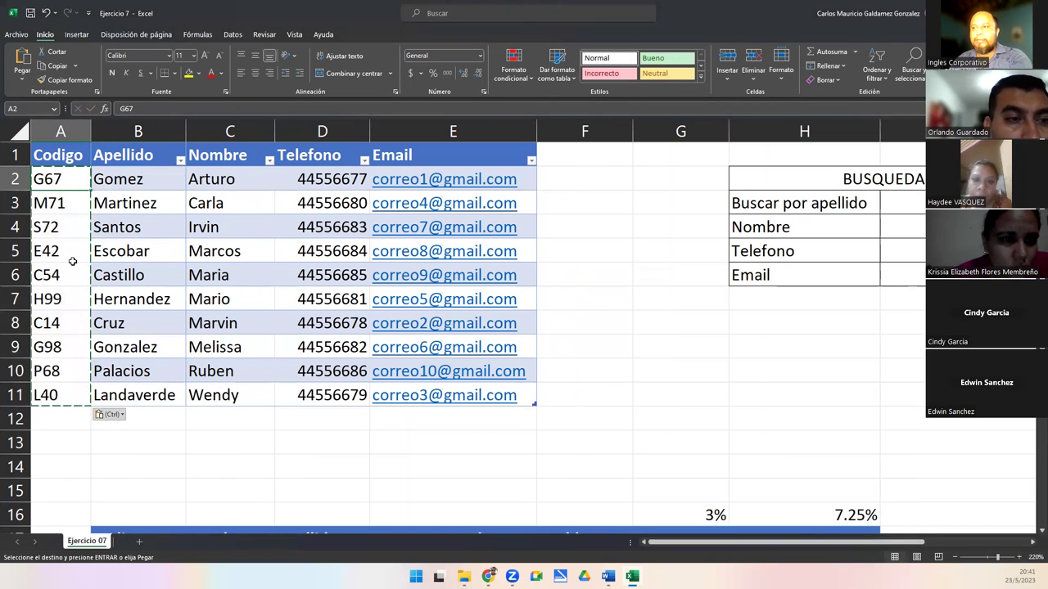
{"action": "key", "text": "Escape"}
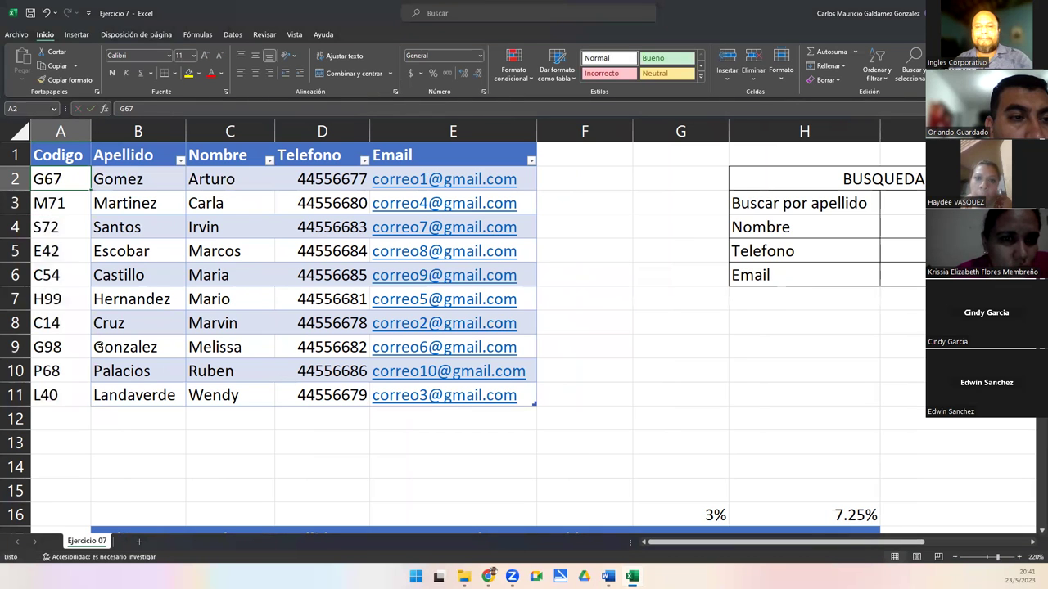
Step: Undo the values-only paste in A2:A11 to bring back the CONCATENAR formulas
{"action": "key", "text": "ctrl+shift+Down"}
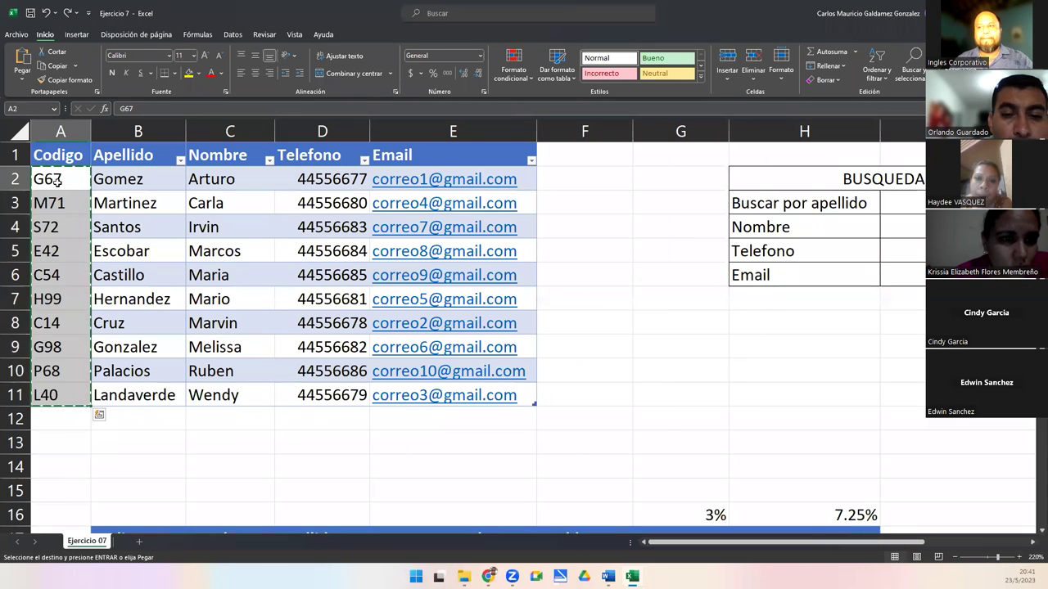
{"action": "double_click", "coordinate": [57, 183]}
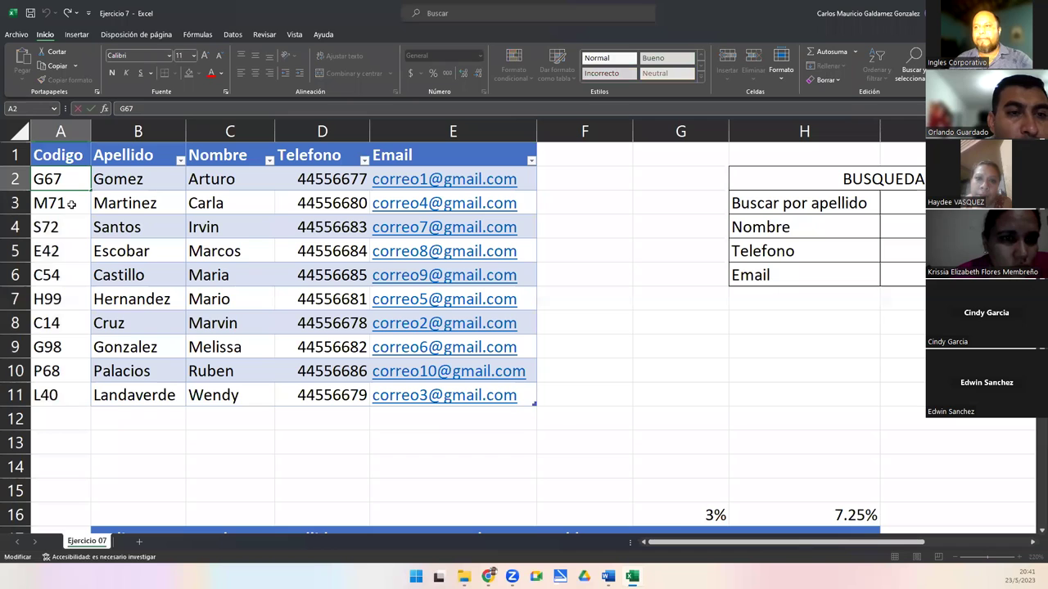
{"action": "key", "text": "Escape"}
{"action": "key", "text": "ctrl+z"}
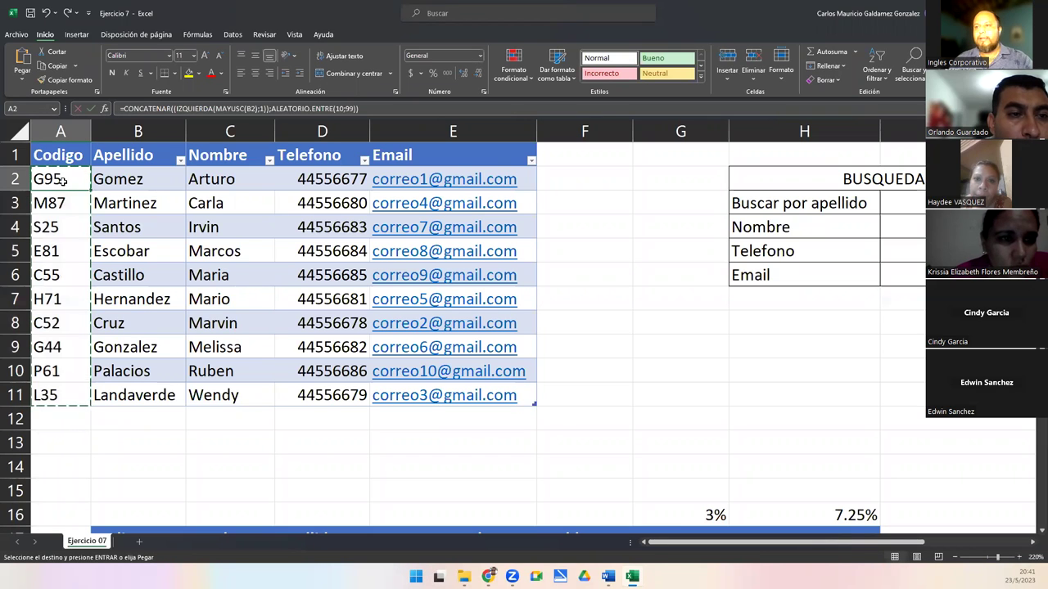
Step: Insert a duplicate of (IZQUIERDA(MAYUSC(B2);1)) as CONCATENAR's second argument in the A2 formula
{"action": "double_click", "coordinate": [64, 179]}
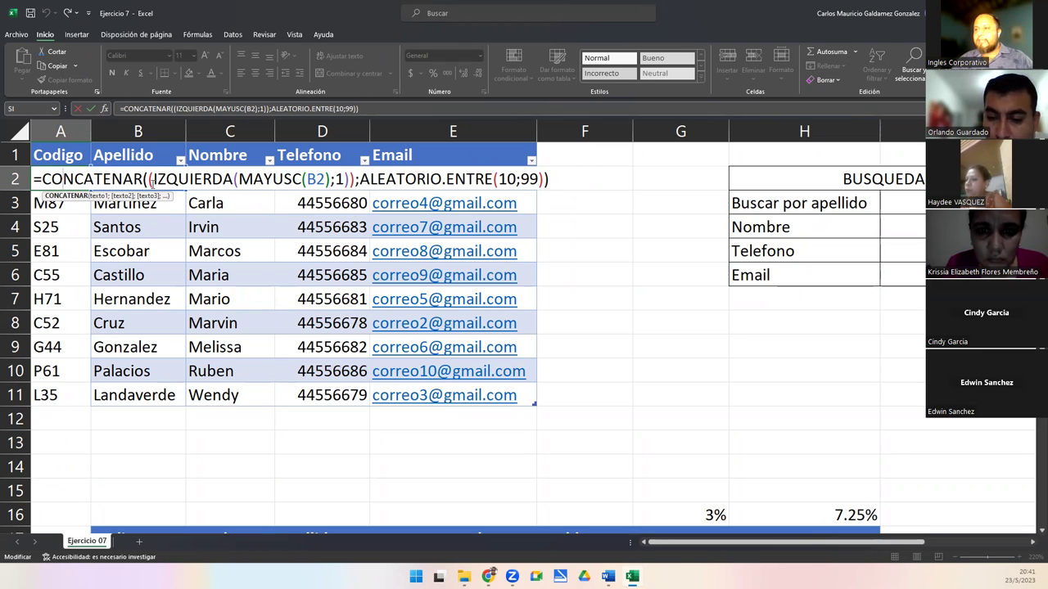
{"action": "left_click_drag", "start_coordinate": [148, 179], "coordinate": [547, 179]}
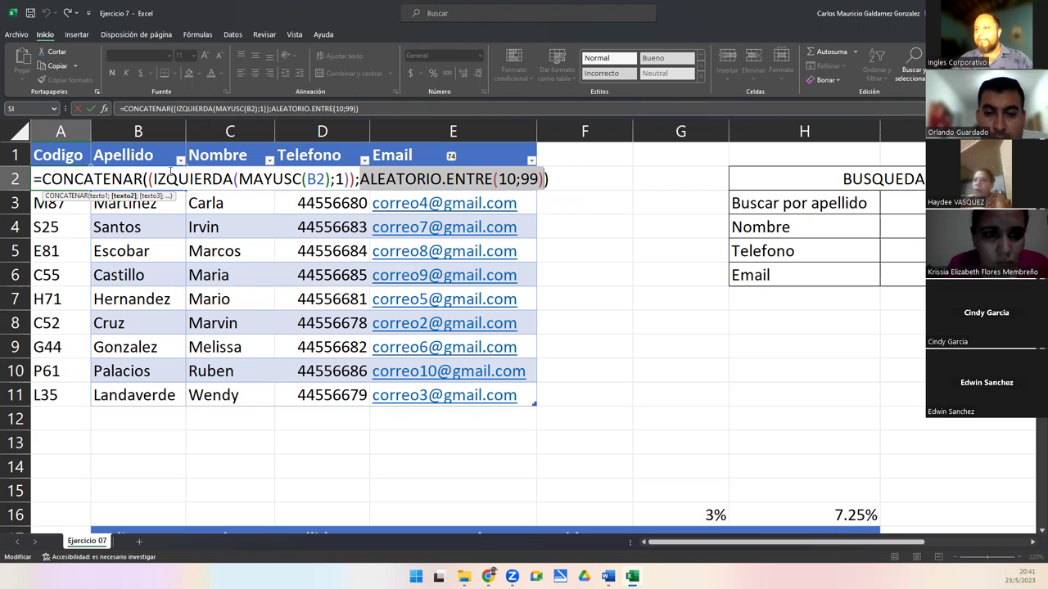
{"action": "left_click_drag", "start_coordinate": [149, 178], "coordinate": [352, 179]}
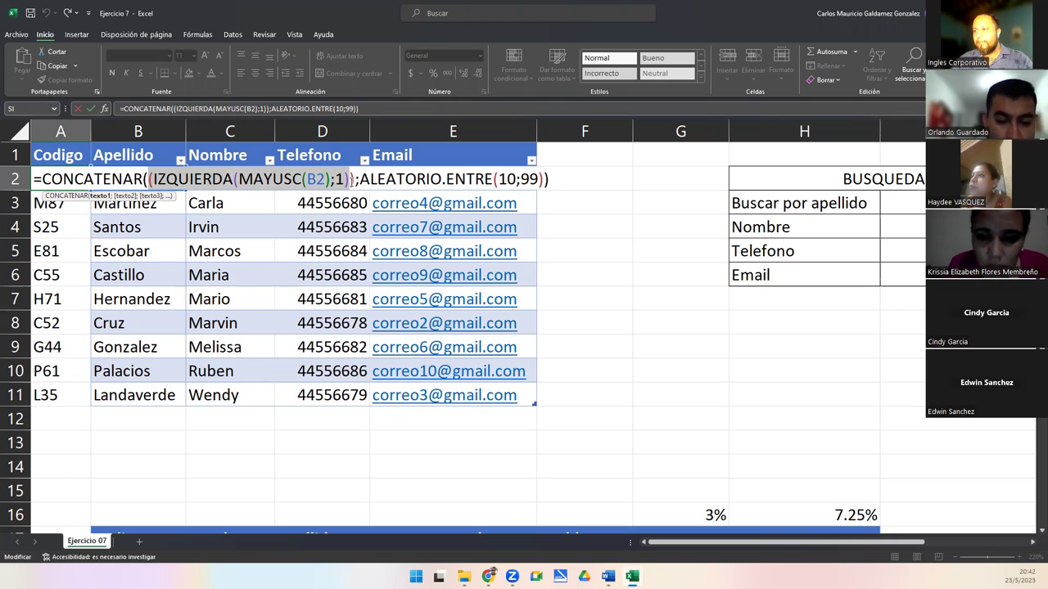
{"action": "left_click_drag", "start_coordinate": [353, 180], "coordinate": [355, 180]}
{"action": "left_click", "coordinate": [355, 180]}
{"action": "type", "text": ";"}
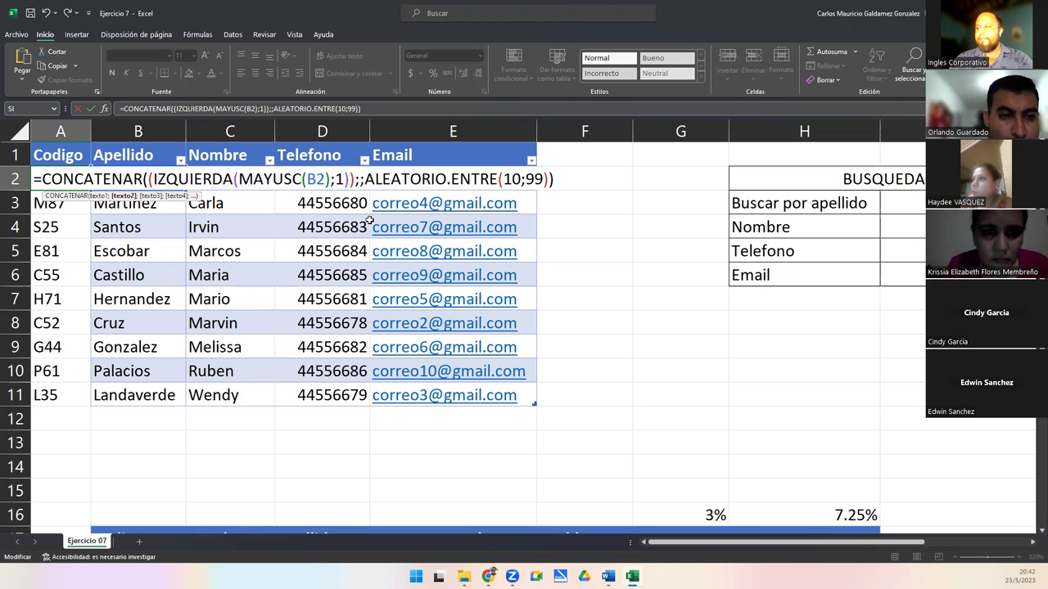
{"action": "key", "text": "ctrl+v"}
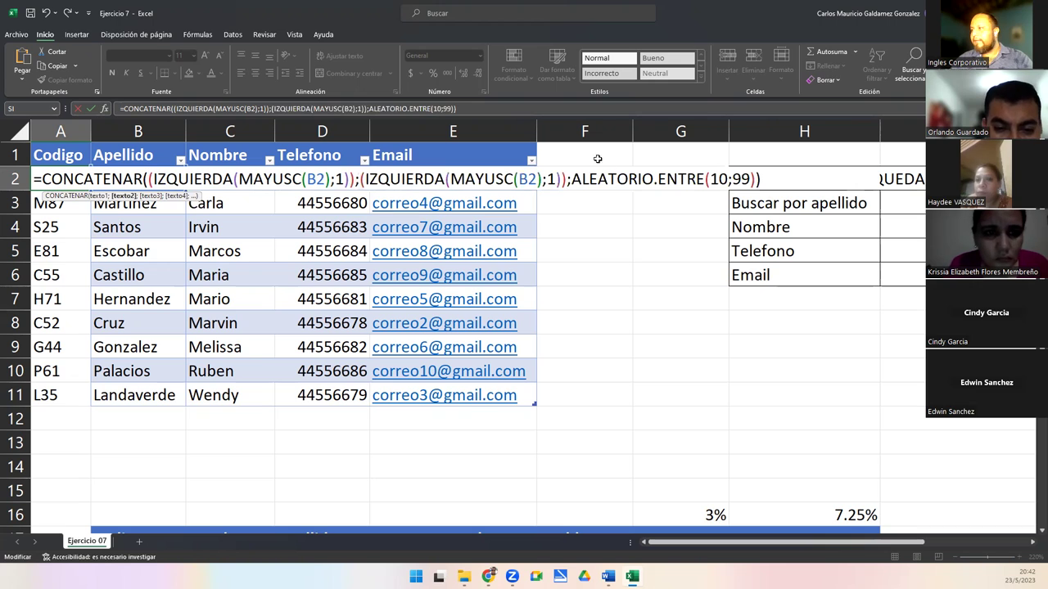
Step: Change the duplicated part's reference to C2, enter the formula and fill it down to A11
{"action": "left_click", "coordinate": [525, 178]}
{"action": "key", "text": "BackSpace"}
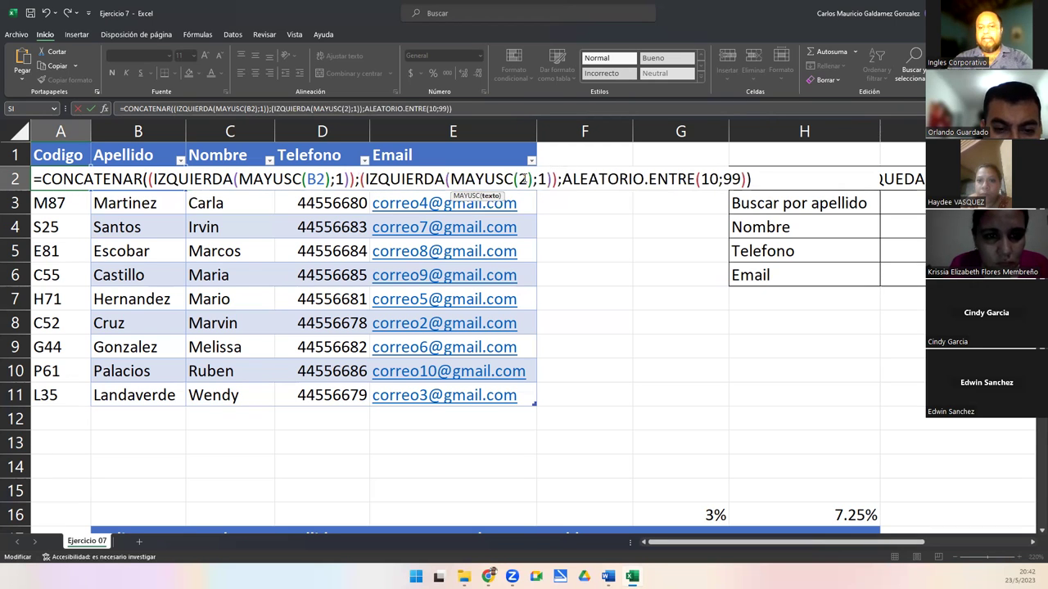
{"action": "type", "text": "C"}
{"action": "key", "text": "Escape"}
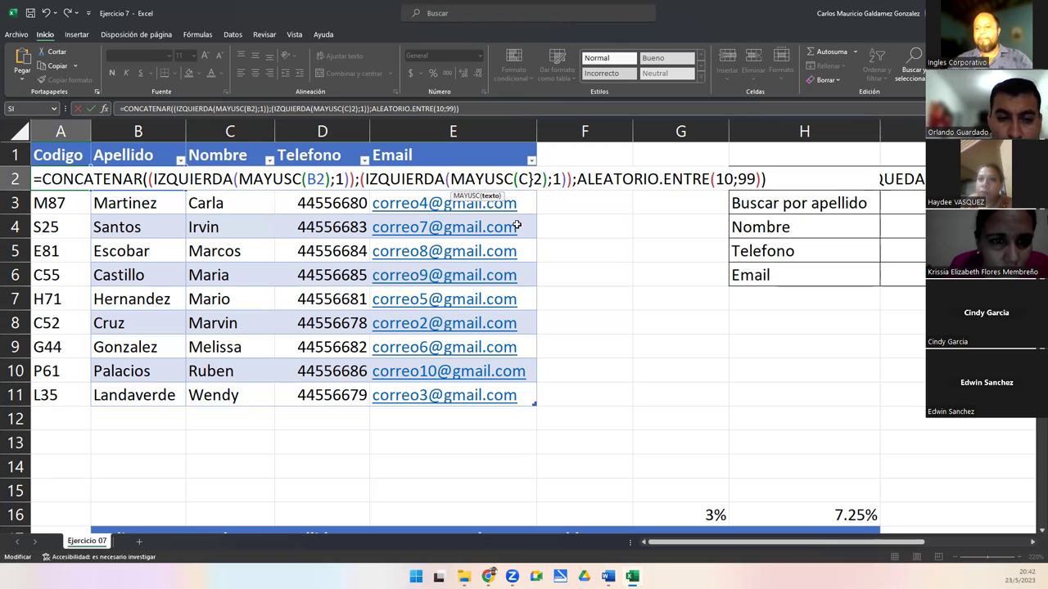
{"action": "key", "text": "Return"}
{"action": "left_click", "coordinate": [72, 178]}
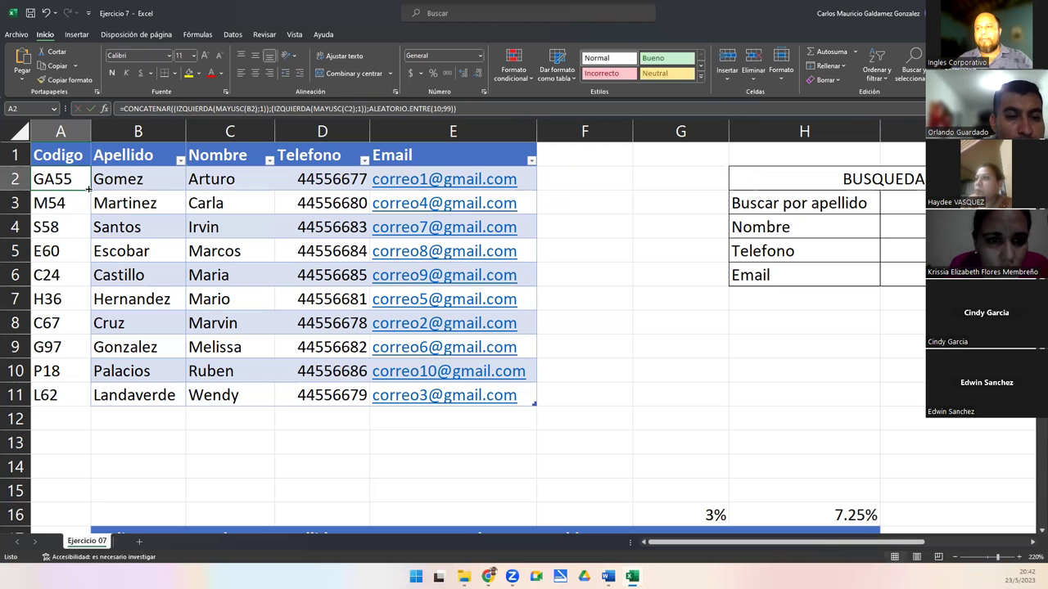
{"action": "left_click_drag", "start_coordinate": [90, 191], "coordinate": [72, 394]}
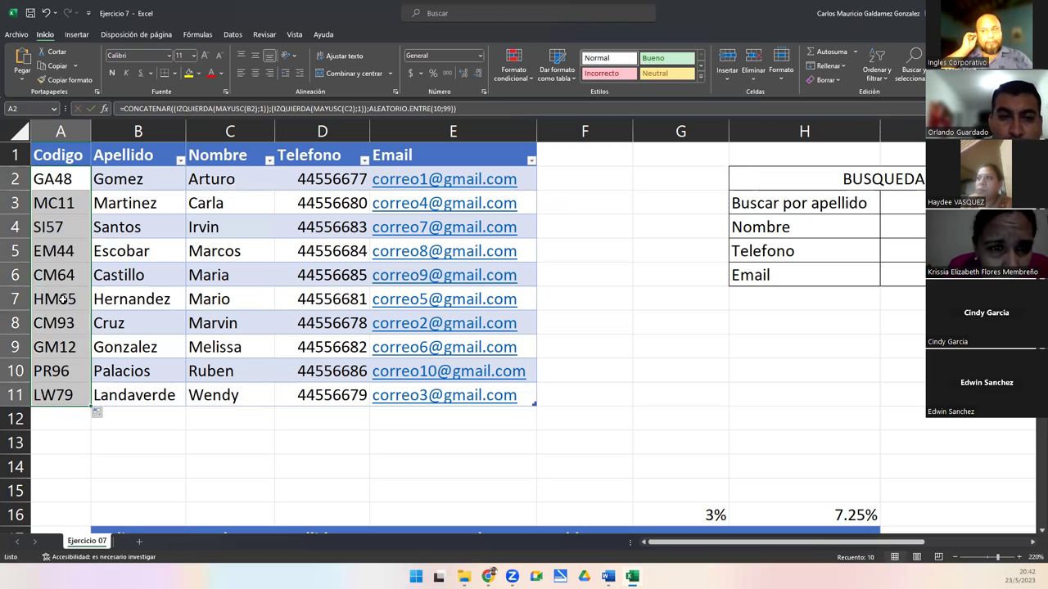
Step: Undo the fill and the addition of the first-name initial to the A2 formula
{"action": "key", "text": "ctrl+z"}
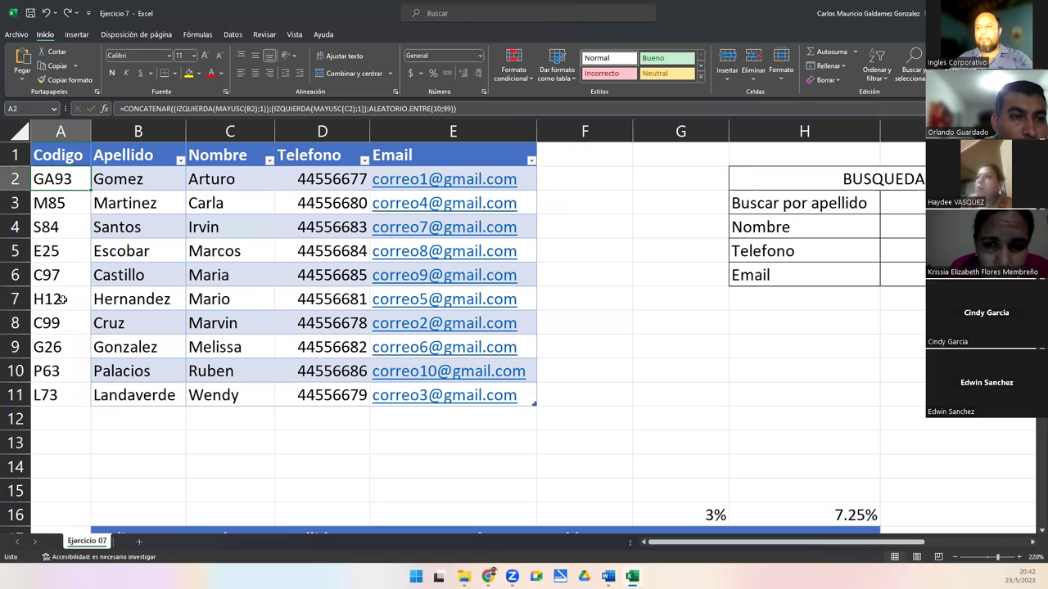
{"action": "key", "text": "ctrl+z"}
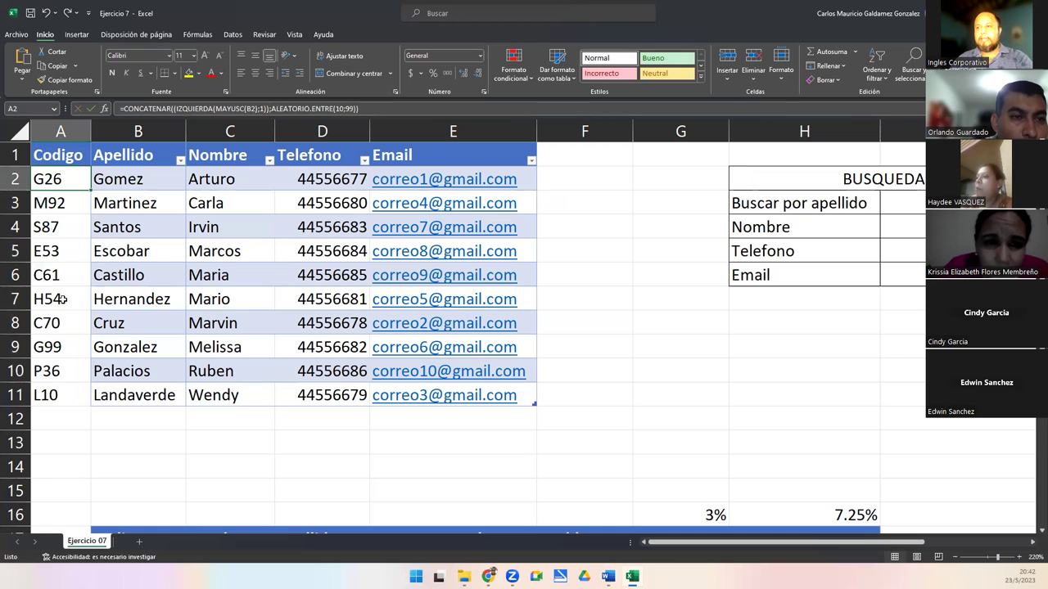
Step: Examine the code formulas in A2 and A3
{"action": "double_click", "coordinate": [55, 172]}
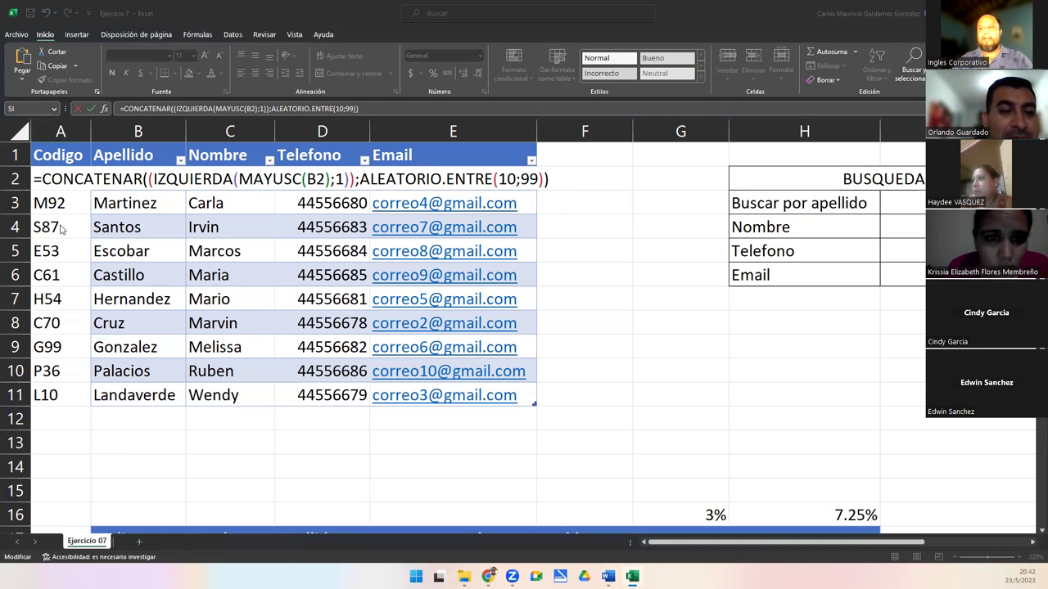
{"action": "left_click", "coordinate": [51, 185]}
{"action": "key", "text": "Return"}
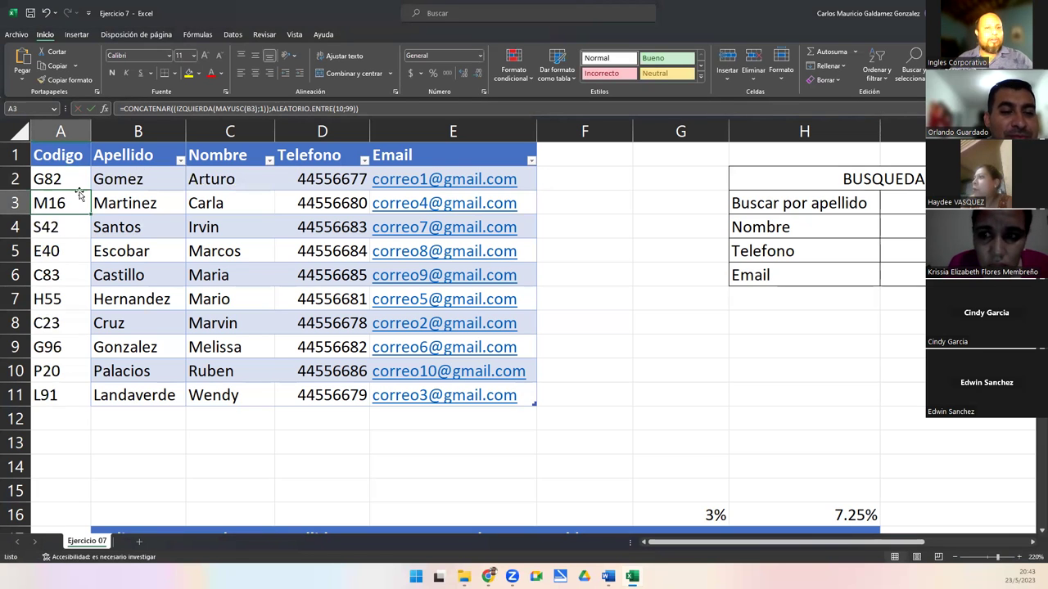
{"action": "left_click", "coordinate": [265, 109]}
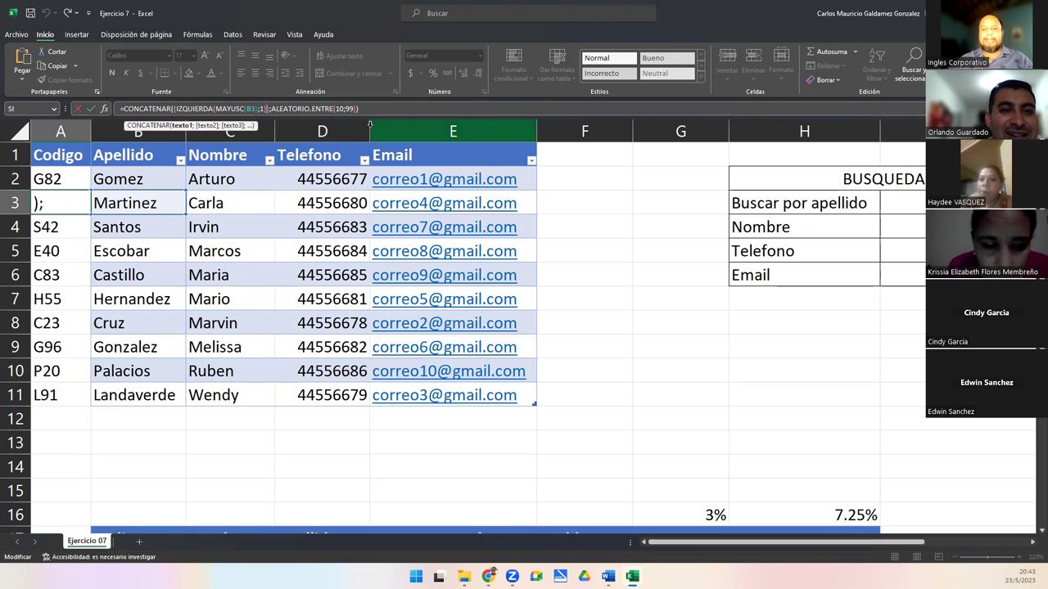
{"action": "key", "text": "ctrl+Return"}
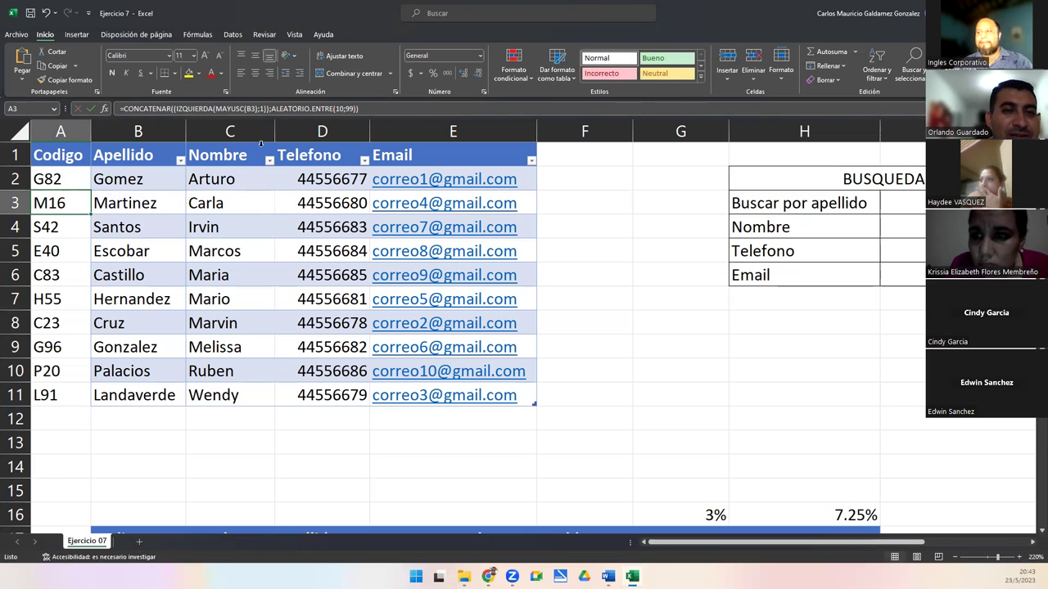
Step: Change the random range in A2 to ALEATORIO.ENTRE(100;999) and fill the formula down to A11
{"action": "left_click", "coordinate": [52, 177]}
{"action": "double_click", "coordinate": [52, 177]}
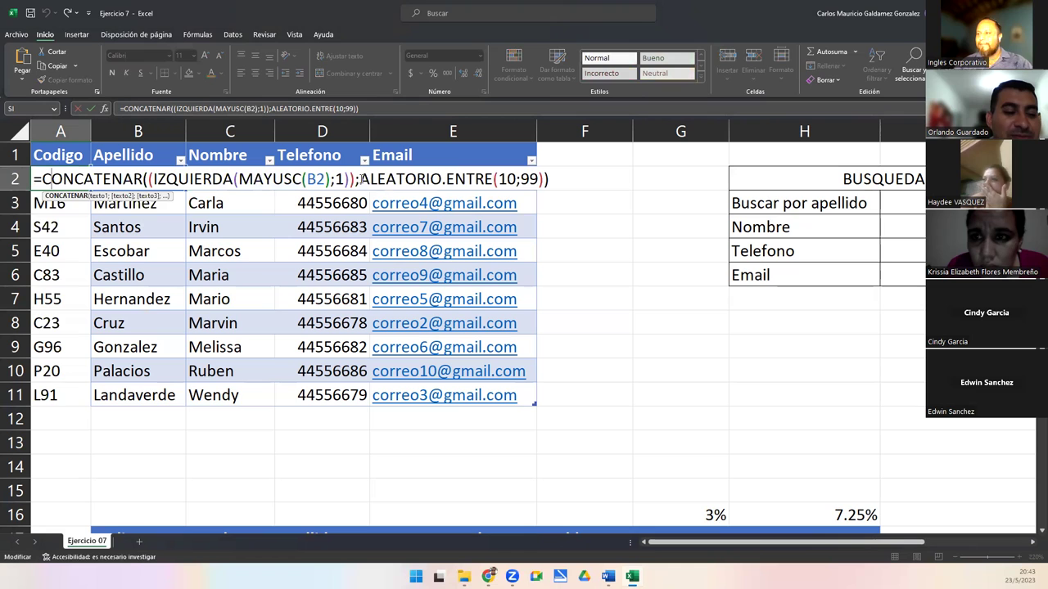
{"action": "left_click_drag", "start_coordinate": [366, 179], "coordinate": [545, 179]}
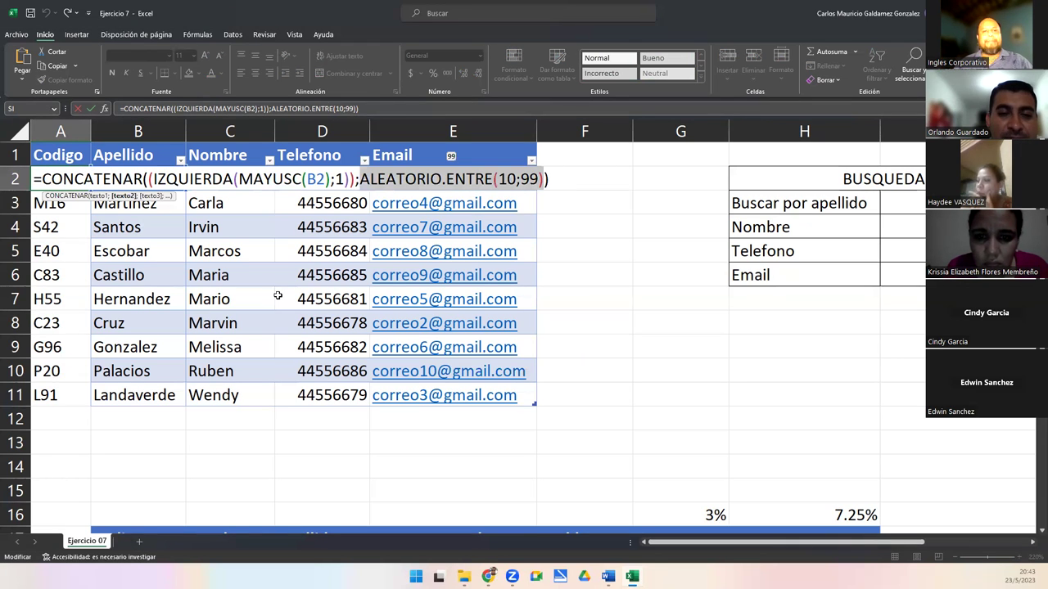
{"action": "left_click", "coordinate": [517, 179]}
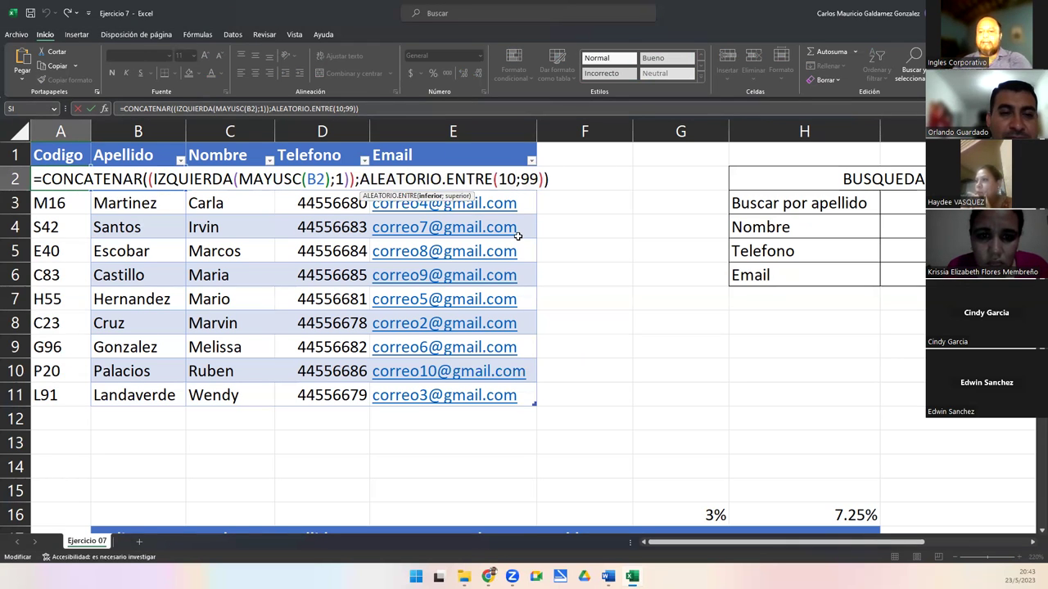
{"action": "type", "text": "0"}
{"action": "left_click", "coordinate": [547, 178]}
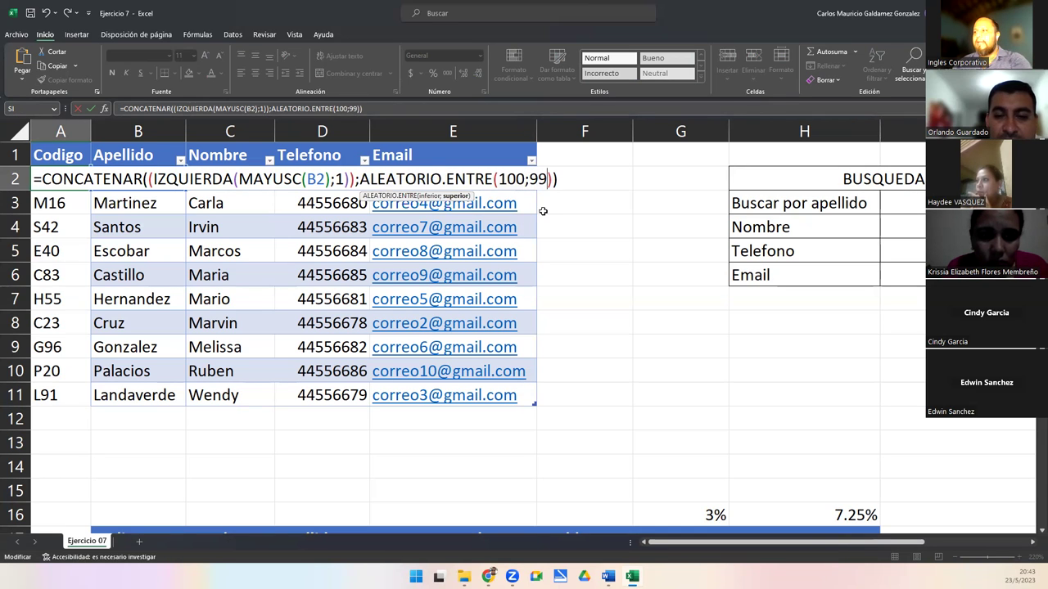
{"action": "type", "text": "9"}
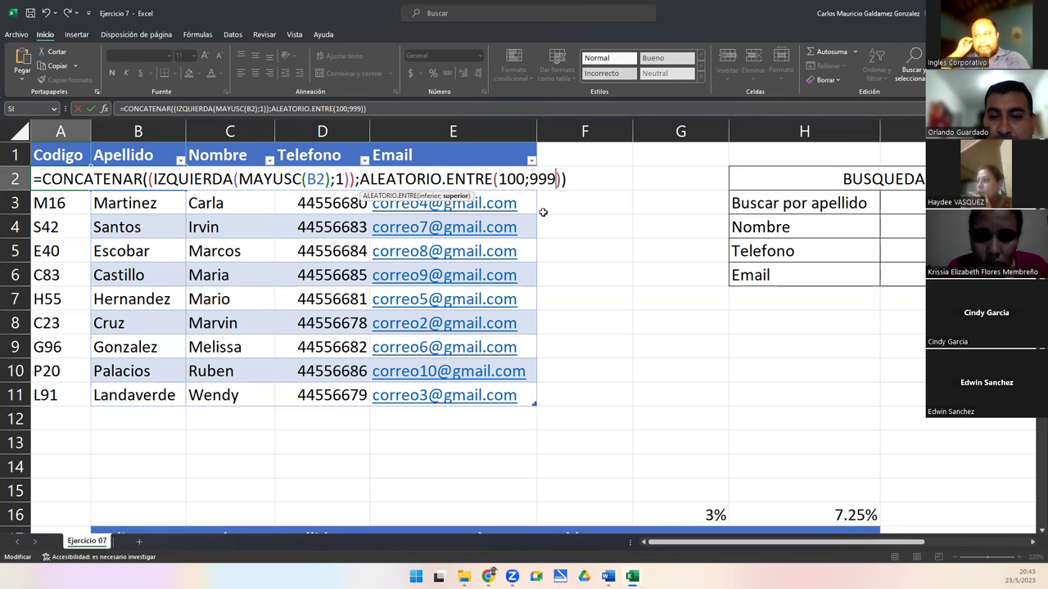
{"action": "key", "text": "Return"}
{"action": "left_click", "coordinate": [72, 180]}
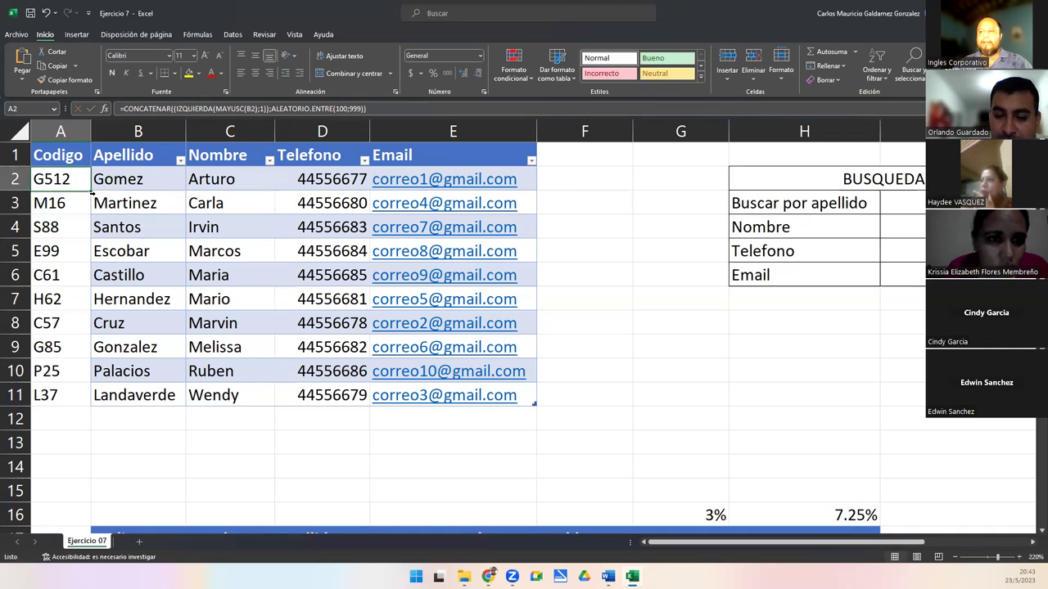
{"action": "left_click_drag", "start_coordinate": [92, 191], "coordinate": [90, 401]}
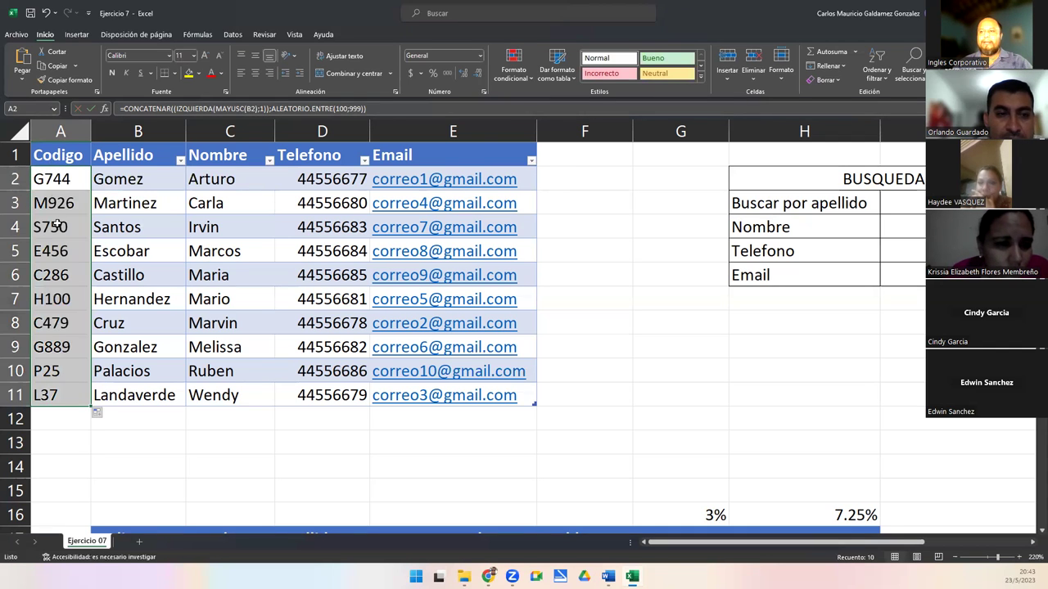
Step: Examine the code formula in A2 and re-enter it to regenerate the random codes
{"action": "left_click", "coordinate": [71, 179]}
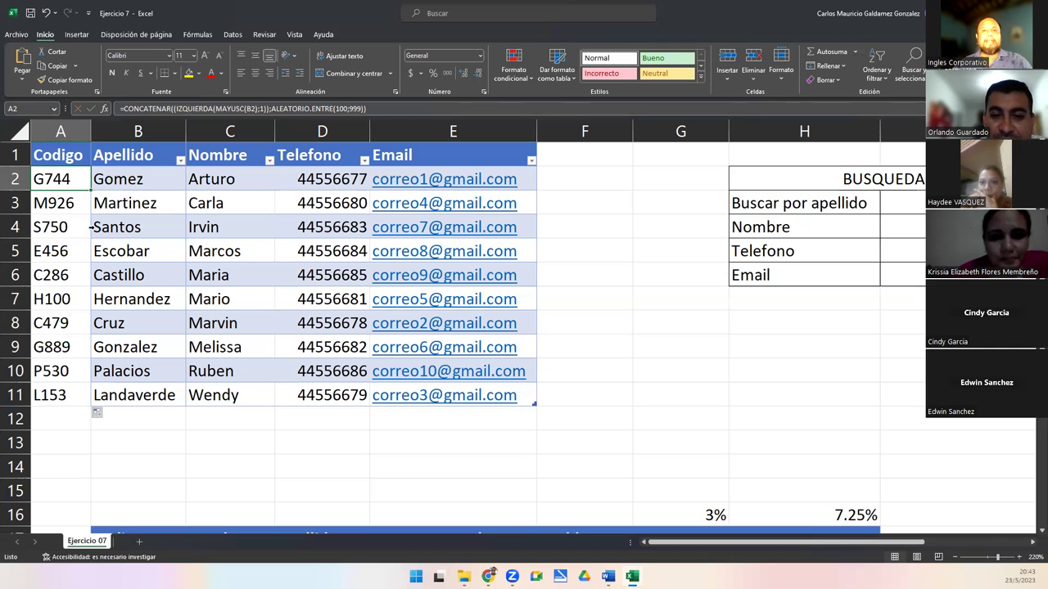
{"action": "double_click", "coordinate": [74, 179]}
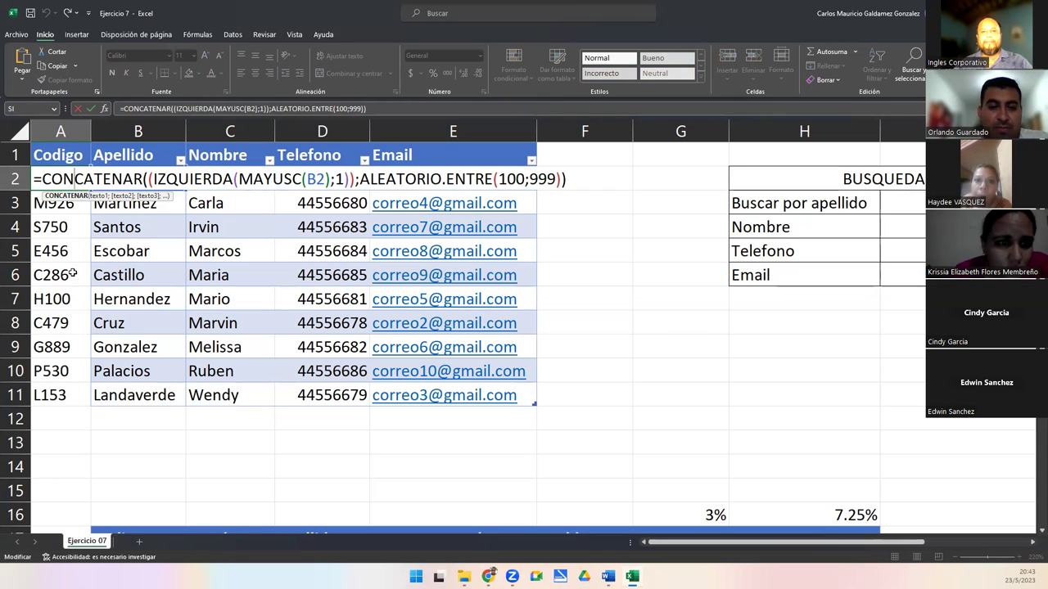
{"action": "key", "text": "ctrl+Return"}
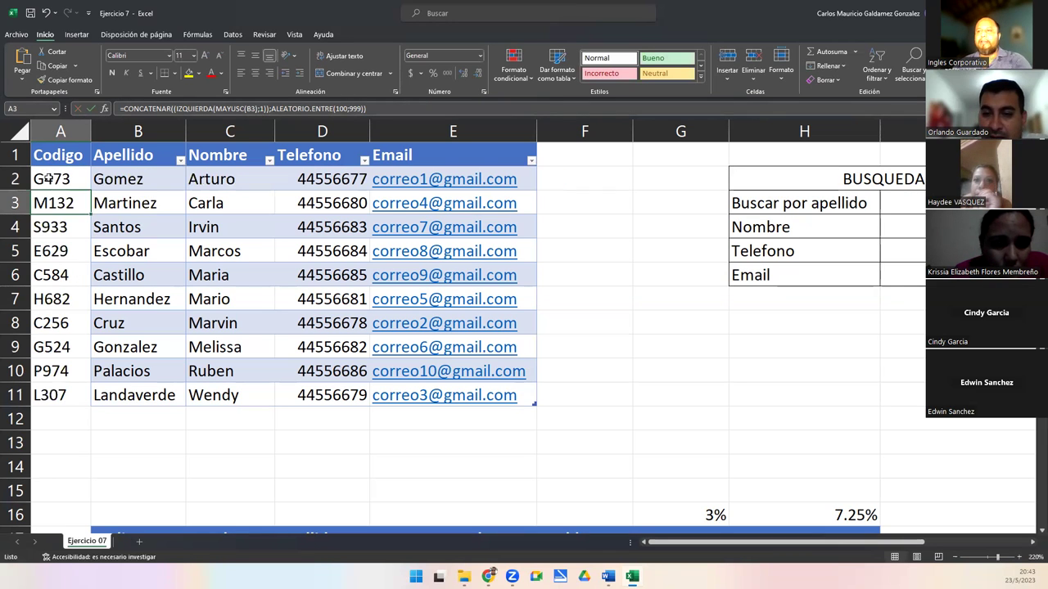
Step: Copy the codes in A2:A11 and paste them over the same cells as values only
{"action": "right_click", "coordinate": [62, 182]}
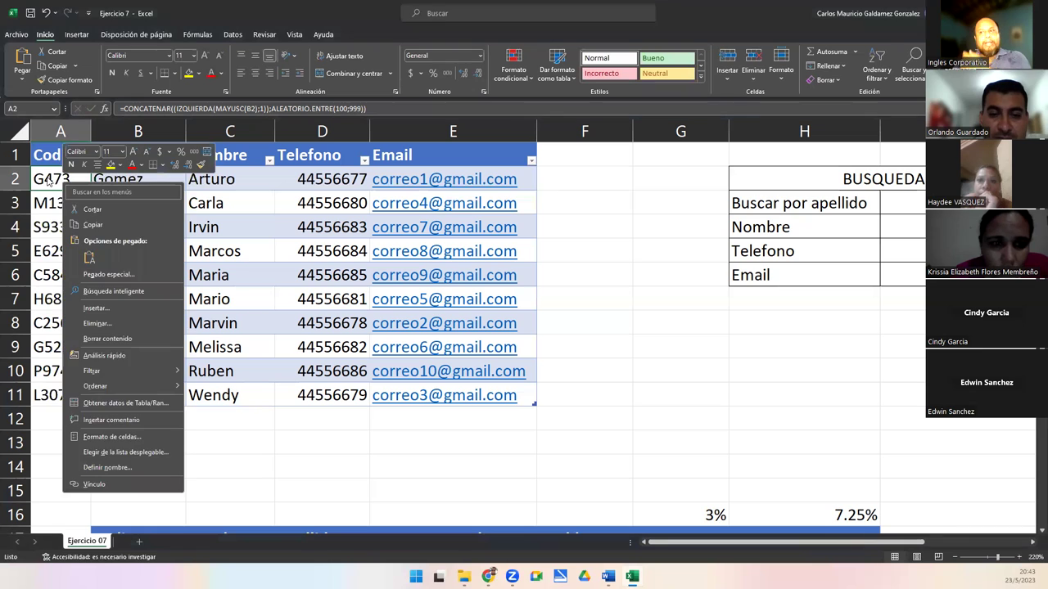
{"action": "left_click", "coordinate": [49, 187]}
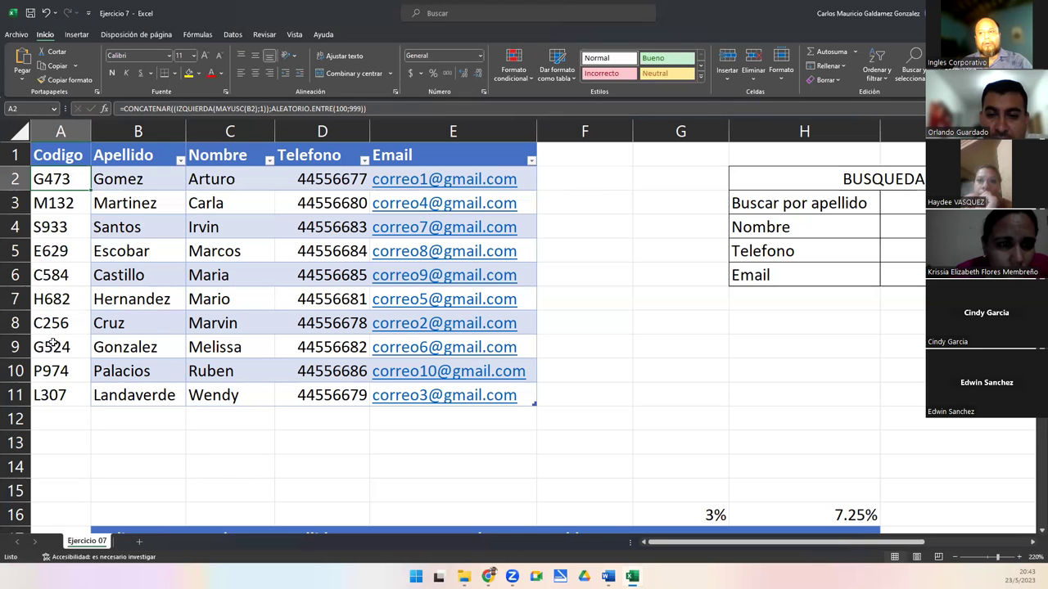
{"action": "left_click", "coordinate": [62, 388], "text": "shift"}
{"action": "key", "text": "ctrl+c"}
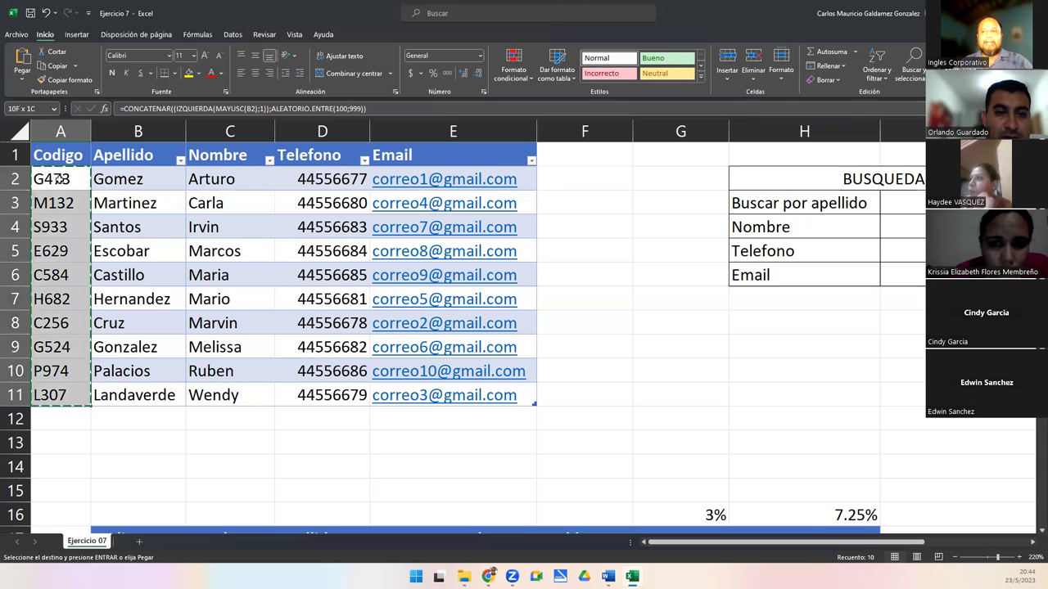
{"action": "left_click", "coordinate": [59, 179]}
{"action": "right_click", "coordinate": [61, 184]}
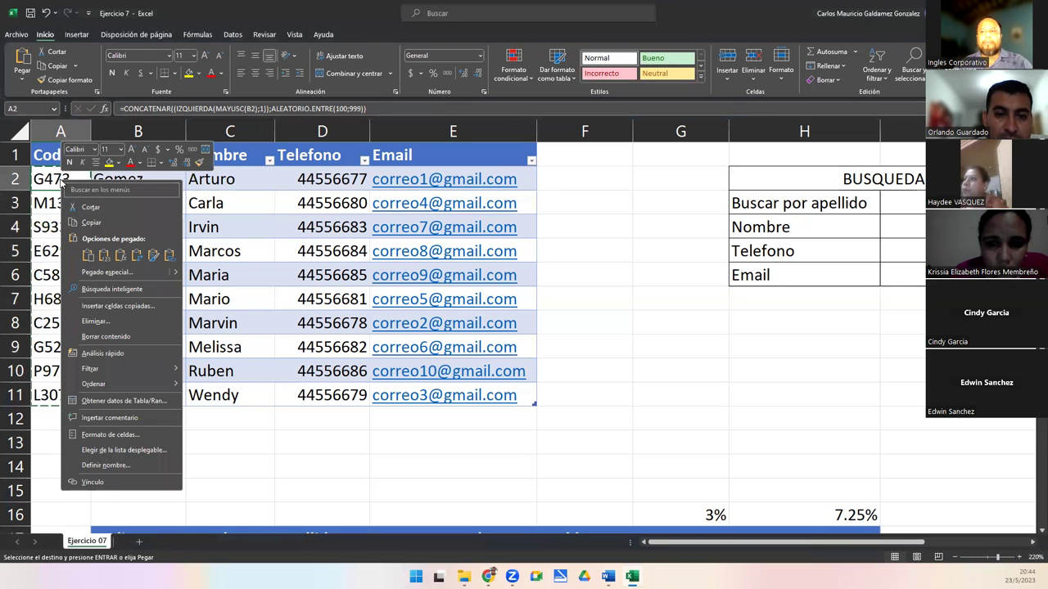
{"action": "left_click", "coordinate": [89, 257]}
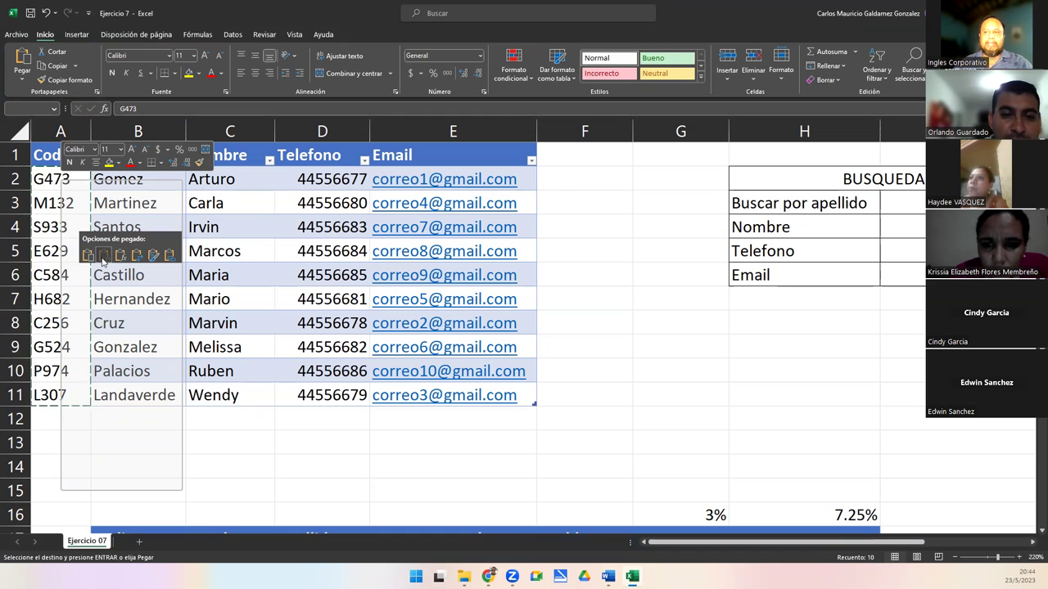
{"action": "left_click", "coordinate": [103, 257]}
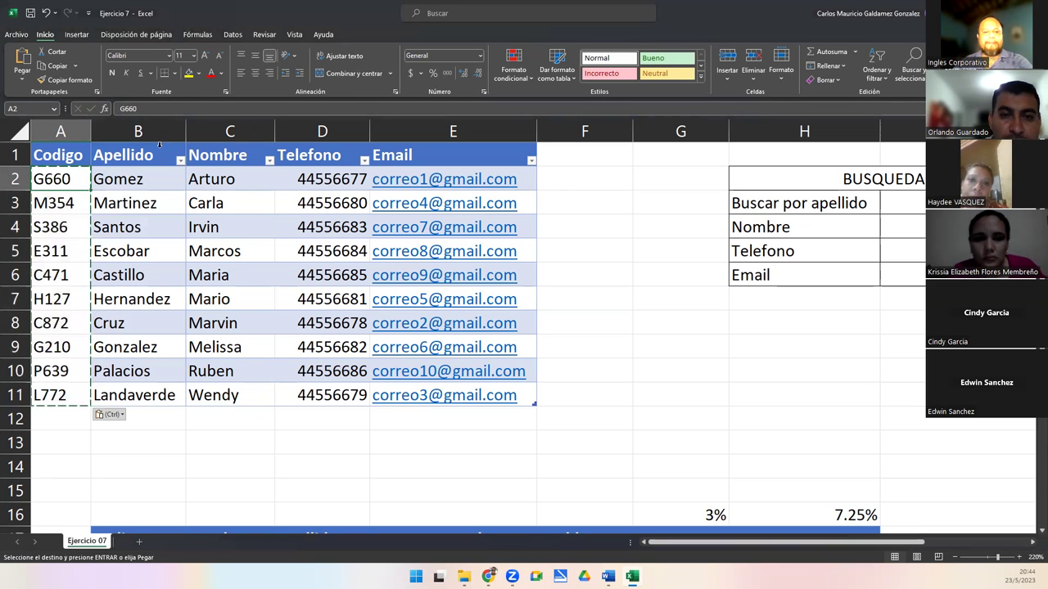
Step: Check whether the codes in A2:A11 are fixed values instead of formulas
{"action": "double_click", "coordinate": [70, 180]}
{"action": "double_click", "coordinate": [69, 180]}
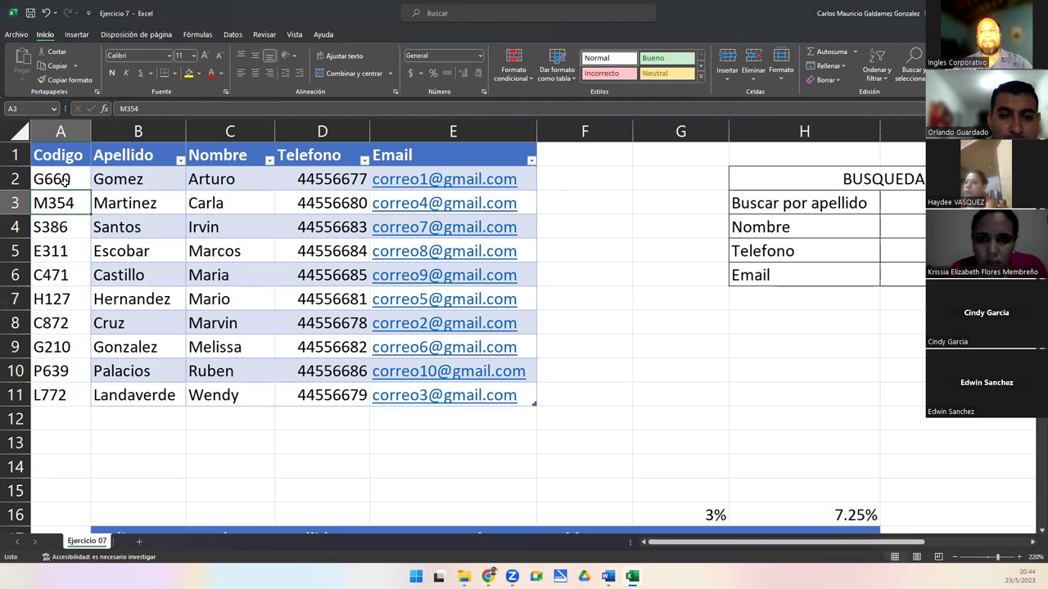
{"action": "key", "text": "Escape"}
{"action": "left_click_drag", "start_coordinate": [59, 207], "coordinate": [60, 392]}
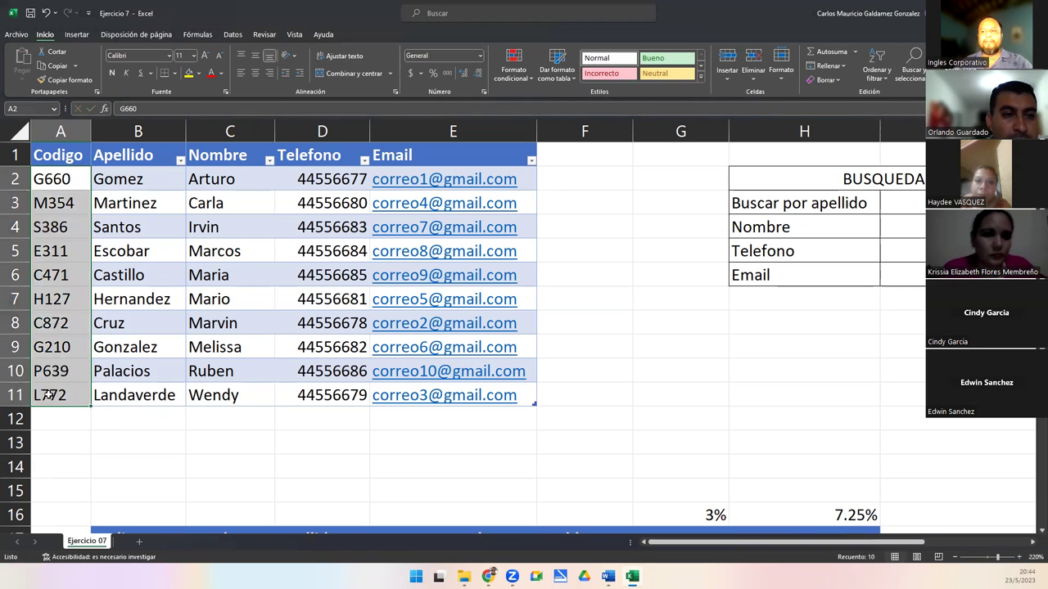
{"action": "left_click", "coordinate": [61, 389]}
{"action": "left_click_drag", "start_coordinate": [45, 179], "coordinate": [51, 396]}
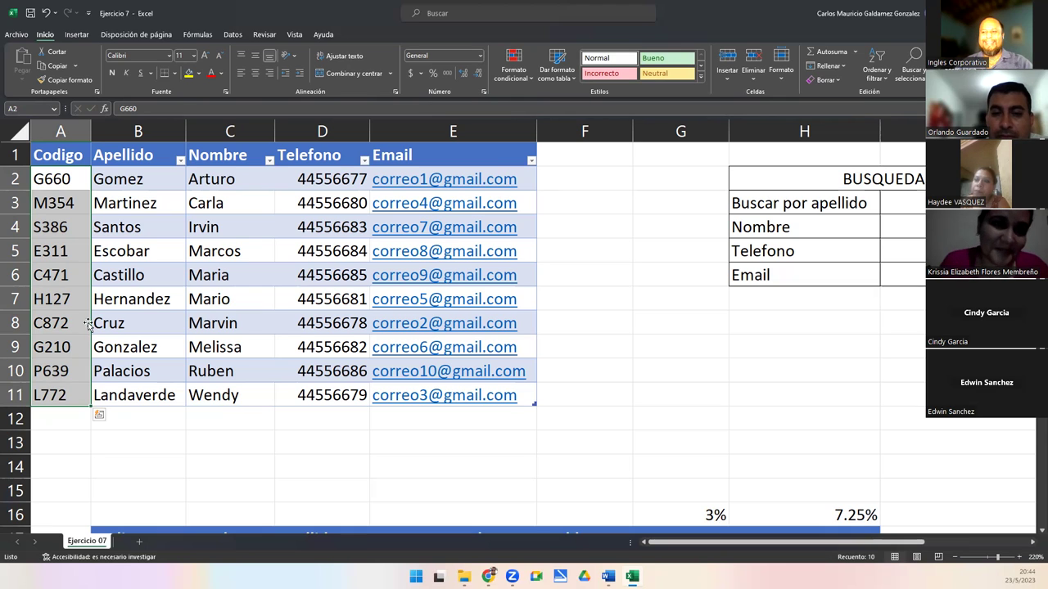
{"action": "left_click", "coordinate": [74, 176]}
{"action": "left_click", "coordinate": [110, 178]}
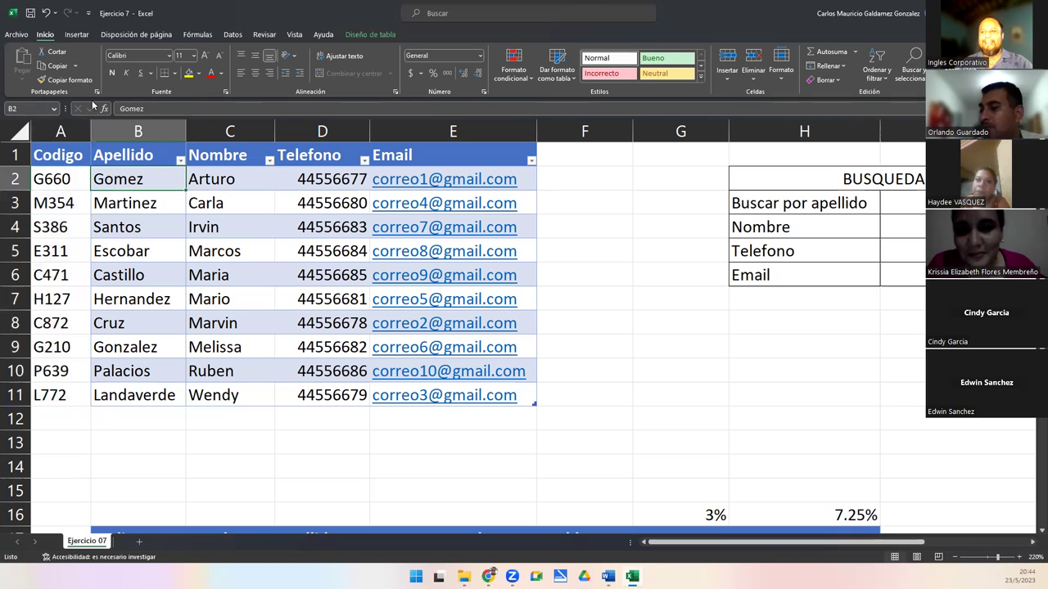
{"action": "left_click", "coordinate": [64, 178]}
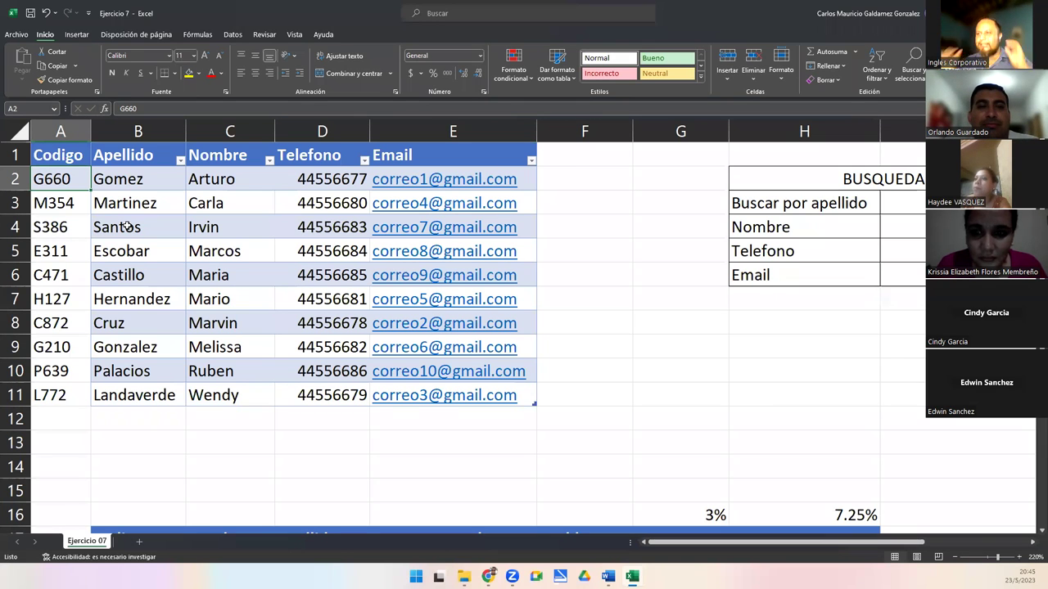
{"action": "left_click_drag", "start_coordinate": [43, 160], "coordinate": [404, 391]}
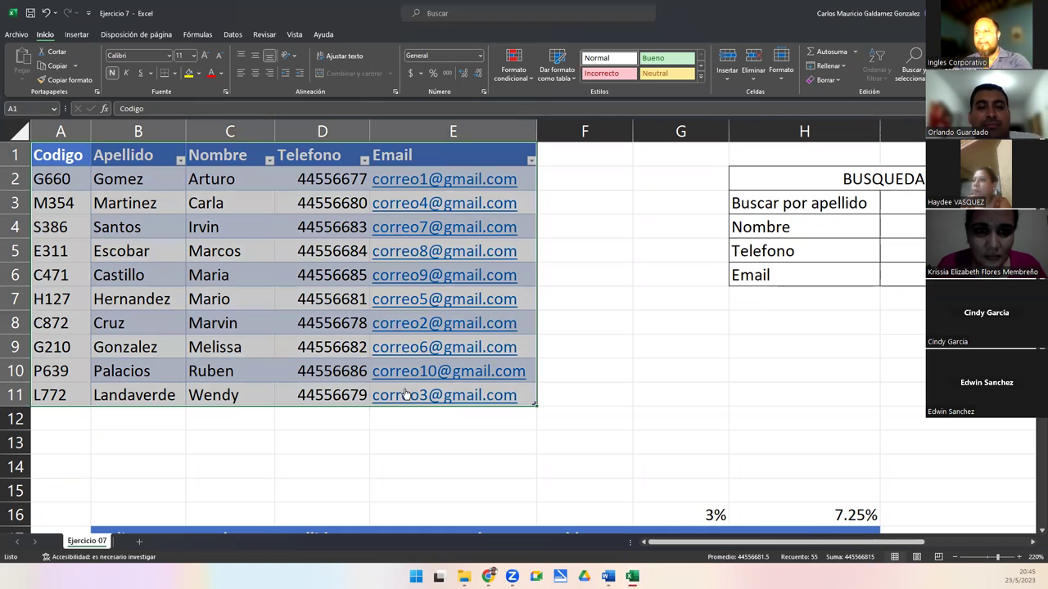
{"action": "left_click", "coordinate": [203, 268]}
{"action": "left_click_drag", "start_coordinate": [57, 154], "coordinate": [442, 397]}
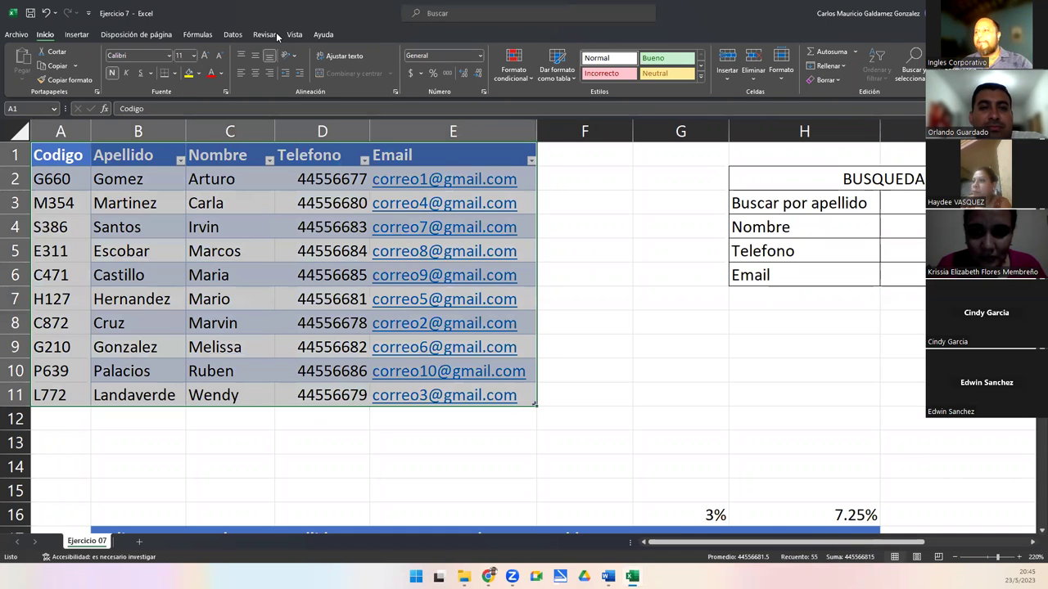
{"action": "left_click", "coordinate": [226, 35]}
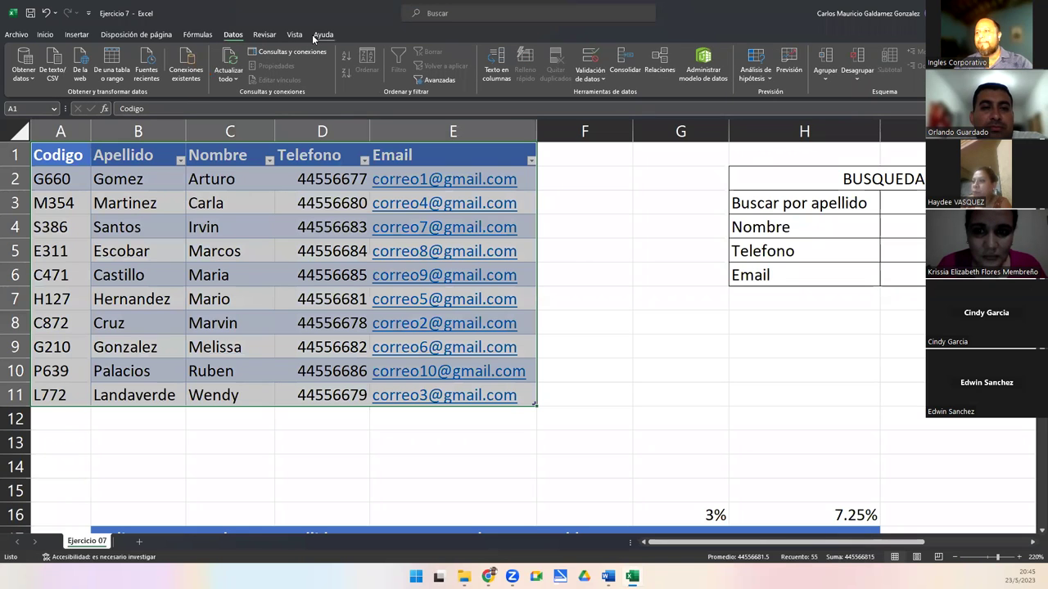
{"action": "left_click", "coordinate": [209, 249]}
{"action": "left_click", "coordinate": [370, 34]}
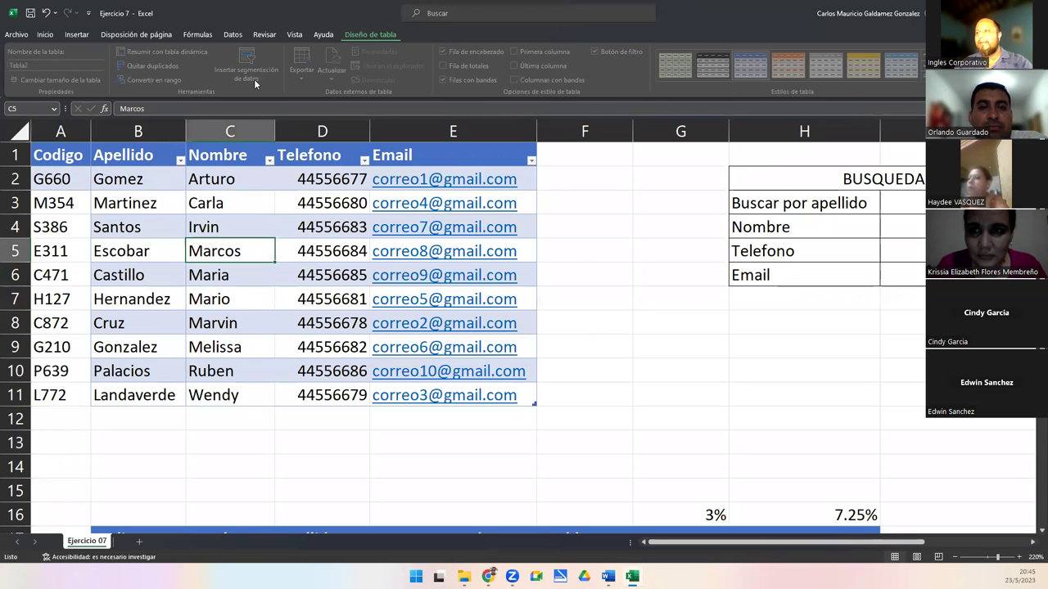
{"action": "left_click_drag", "start_coordinate": [126, 156], "coordinate": [462, 396]}
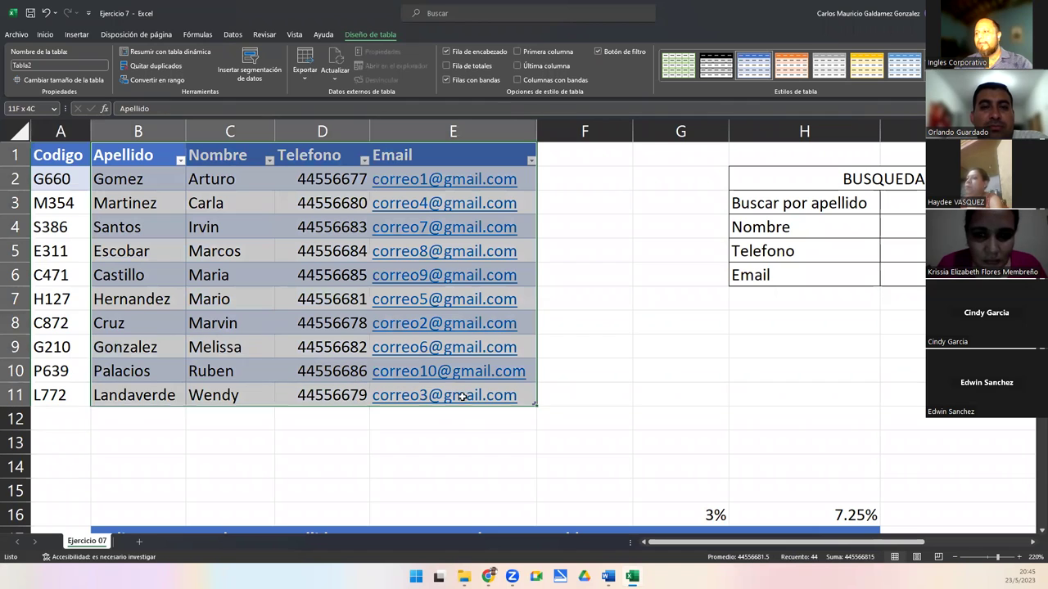
{"action": "left_click", "coordinate": [72, 155], "text": "ctrl"}
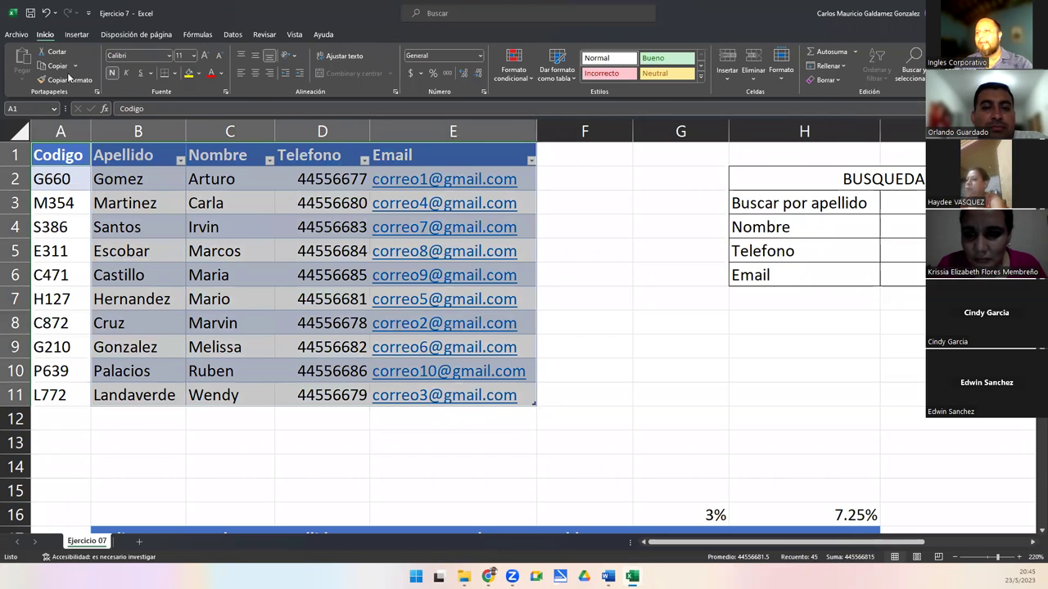
{"action": "left_click", "coordinate": [60, 152], "text": "ctrl"}
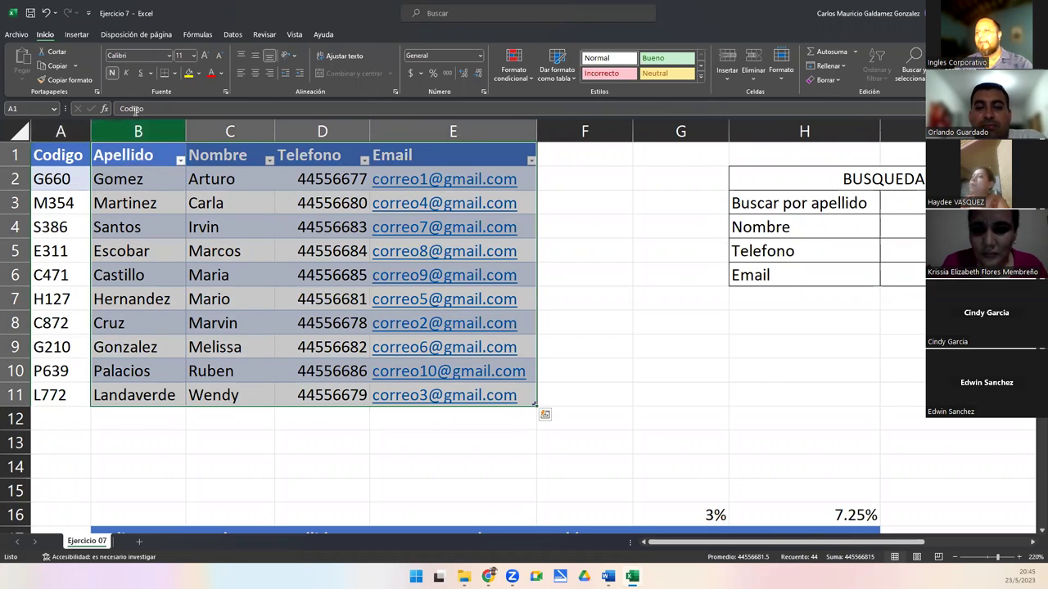
Step: Convert the existing contact table in B1:E11 to a normal range
{"action": "left_click", "coordinate": [269, 159]}
{"action": "left_click", "coordinate": [139, 157]}
{"action": "left_click_drag", "start_coordinate": [138, 156], "coordinate": [462, 404]}
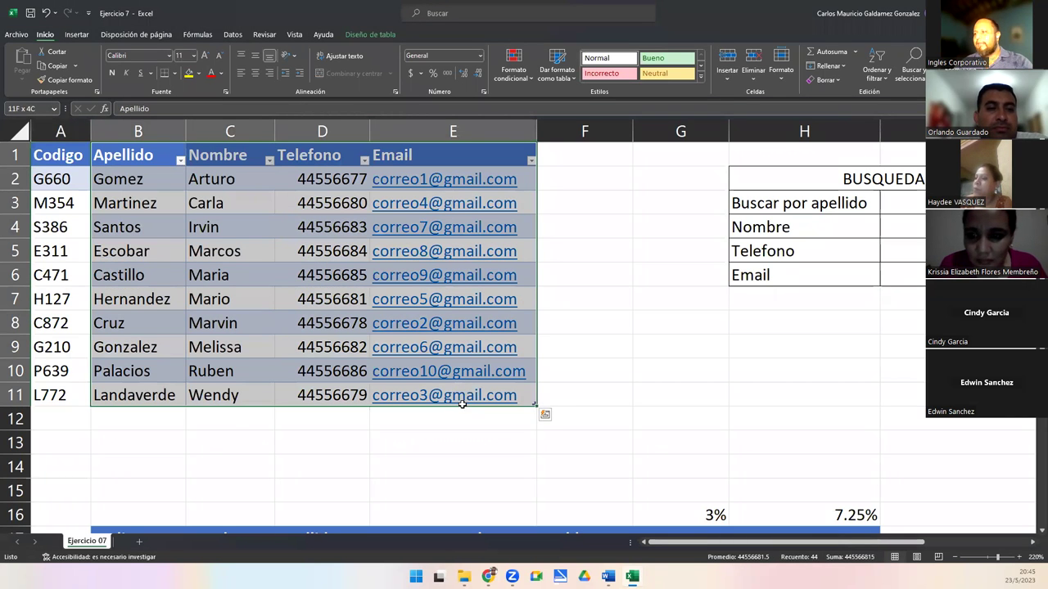
{"action": "left_click", "coordinate": [368, 35]}
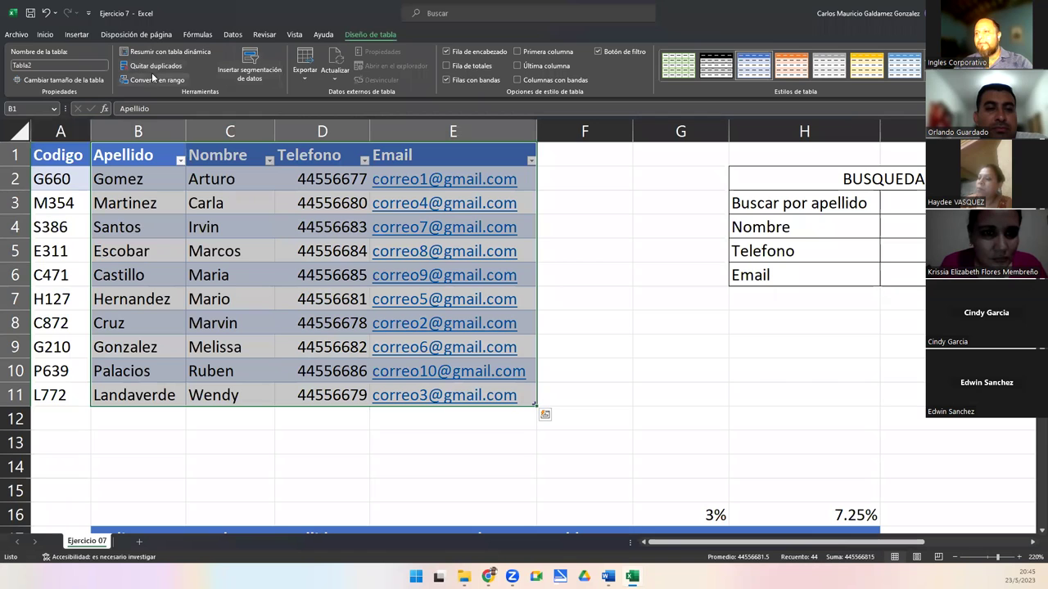
{"action": "left_click", "coordinate": [160, 81]}
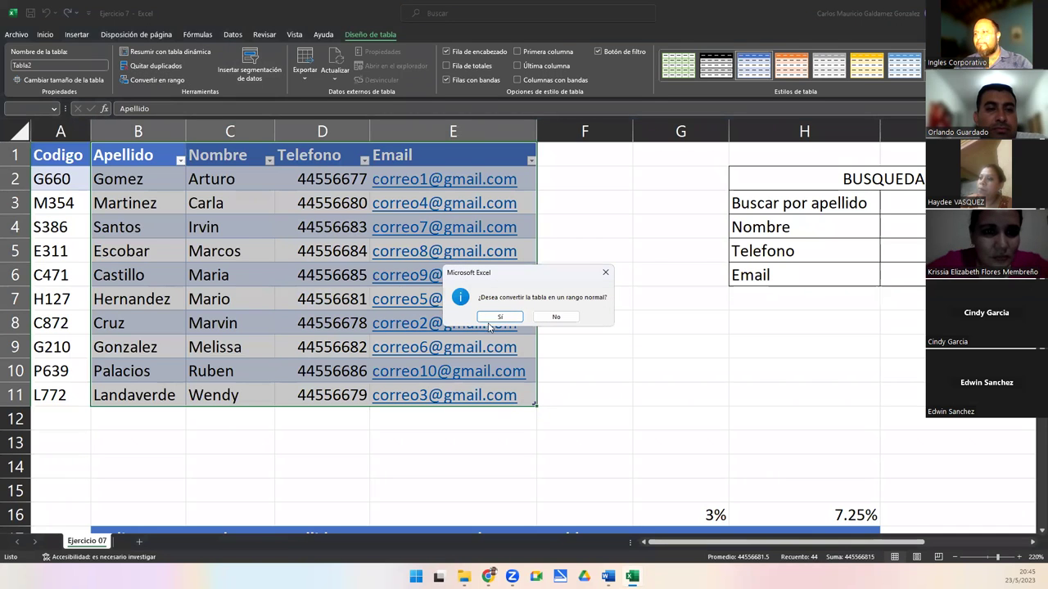
{"action": "left_click", "coordinate": [496, 318]}
Step: Create a table with headers from A1:E11 so that it includes the Codigo column
{"action": "left_click_drag", "start_coordinate": [62, 156], "coordinate": [423, 395]}
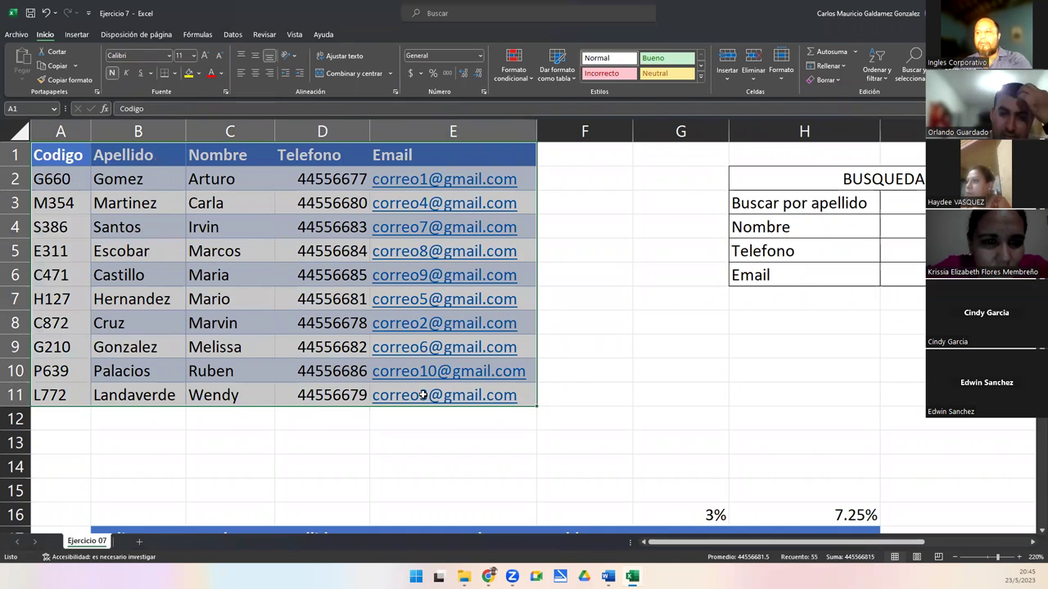
{"action": "key", "text": "ctrl+t"}
{"action": "key", "text": "Return"}
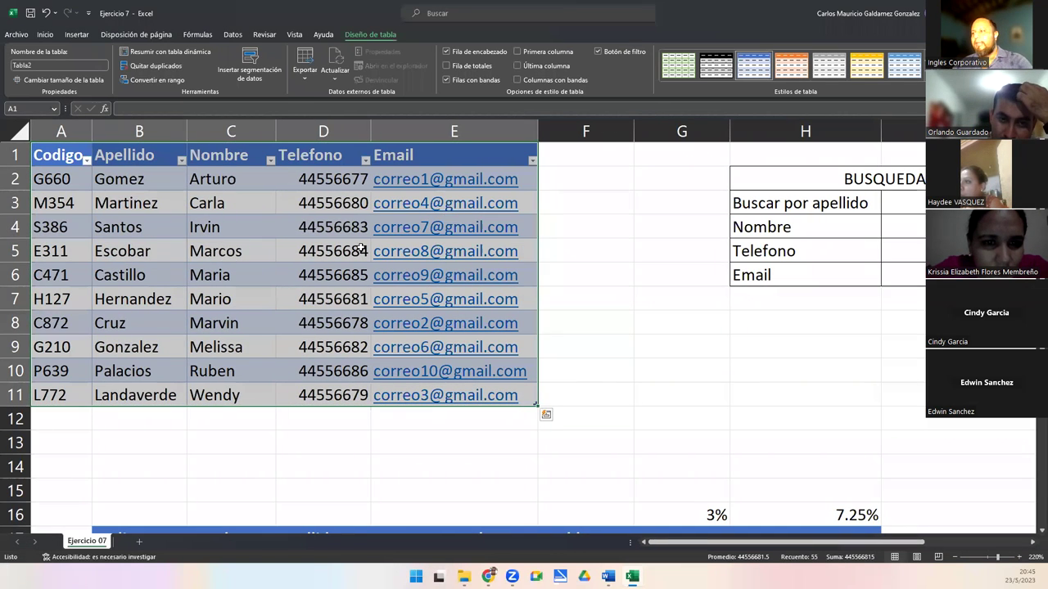
Step: Autofit the width of the Codigo column to its contents
{"action": "left_click", "coordinate": [229, 231]}
{"action": "double_click", "coordinate": [92, 131]}
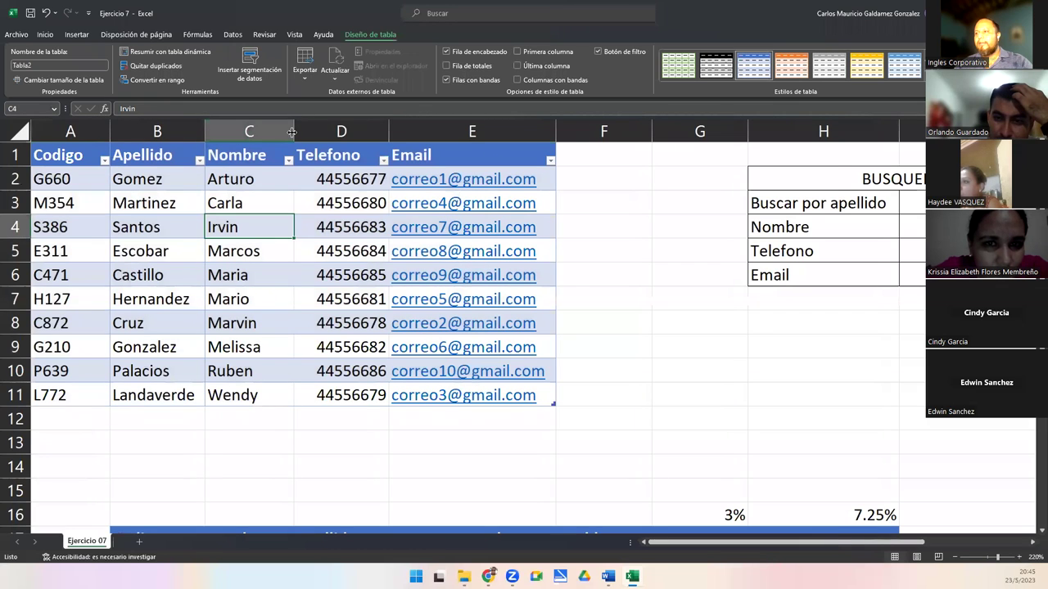
{"action": "left_click", "coordinate": [550, 127]}
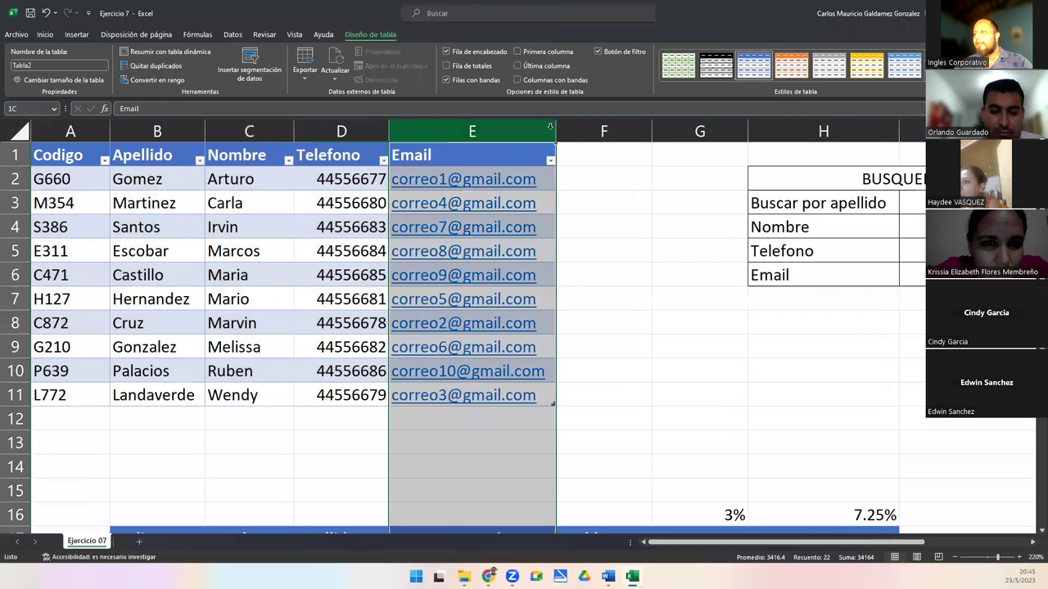
{"action": "left_click", "coordinate": [79, 327]}
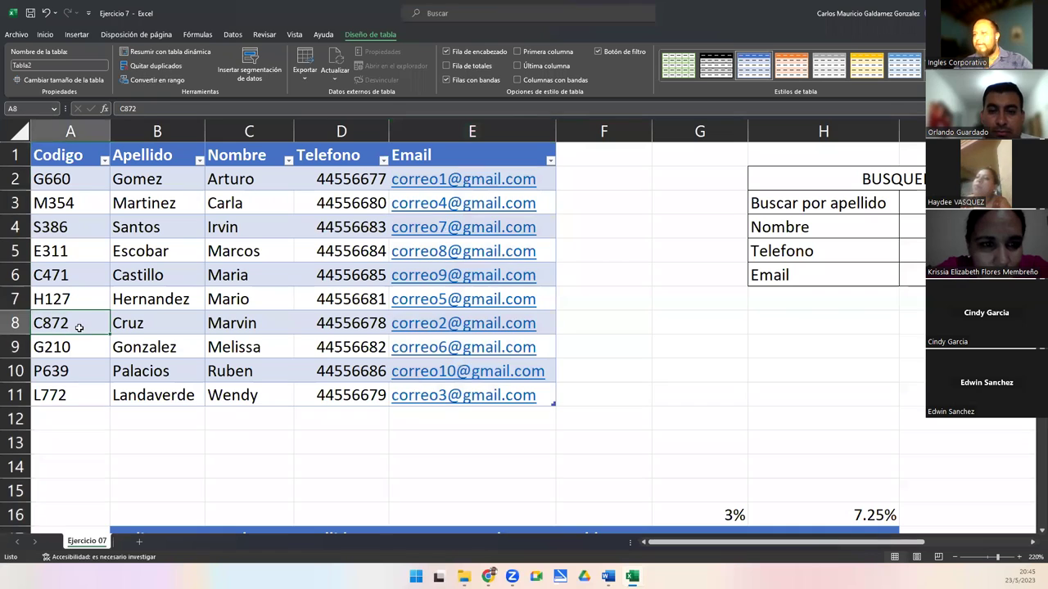
{"action": "left_click", "coordinate": [162, 276]}
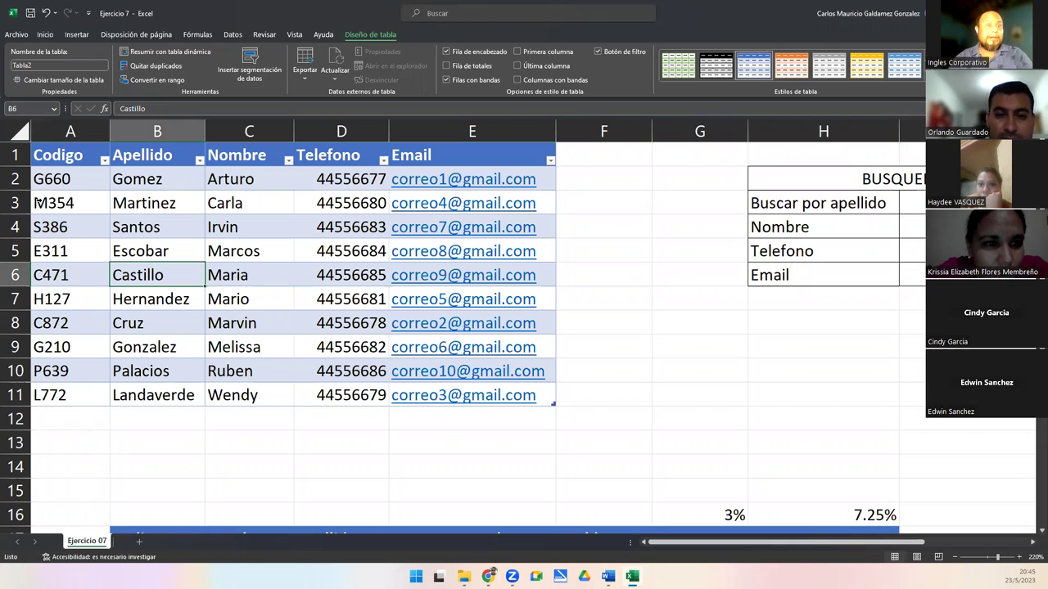
Step: Sort the contact table rows A2:E11 by Codigo from A to Z
{"action": "left_click_drag", "start_coordinate": [46, 182], "coordinate": [454, 395]}
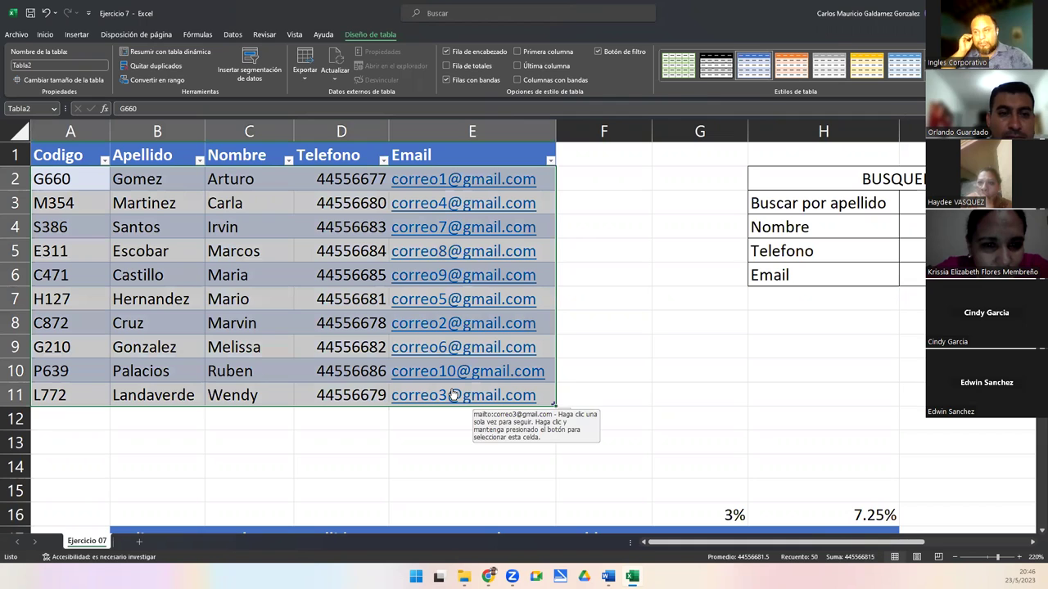
{"action": "left_click_drag", "start_coordinate": [75, 182], "coordinate": [507, 380]}
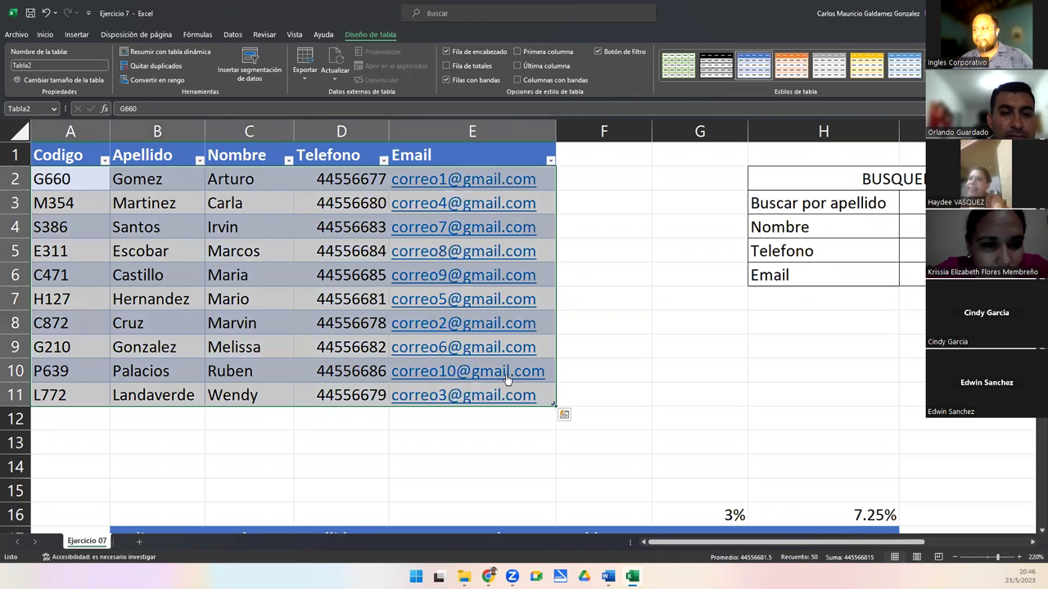
{"action": "left_click", "coordinate": [45, 34]}
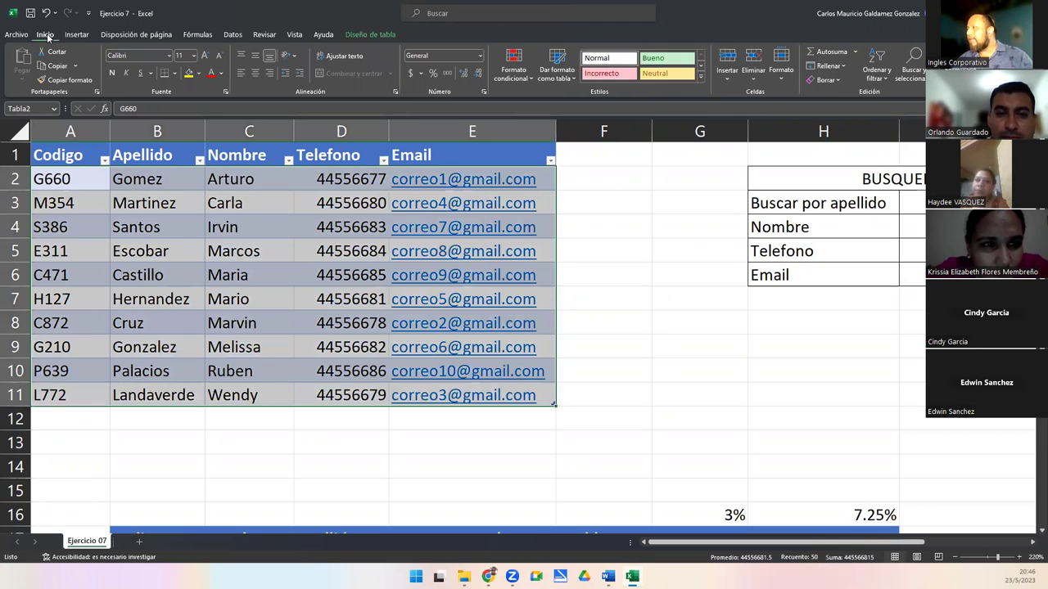
{"action": "left_click", "coordinate": [879, 80]}
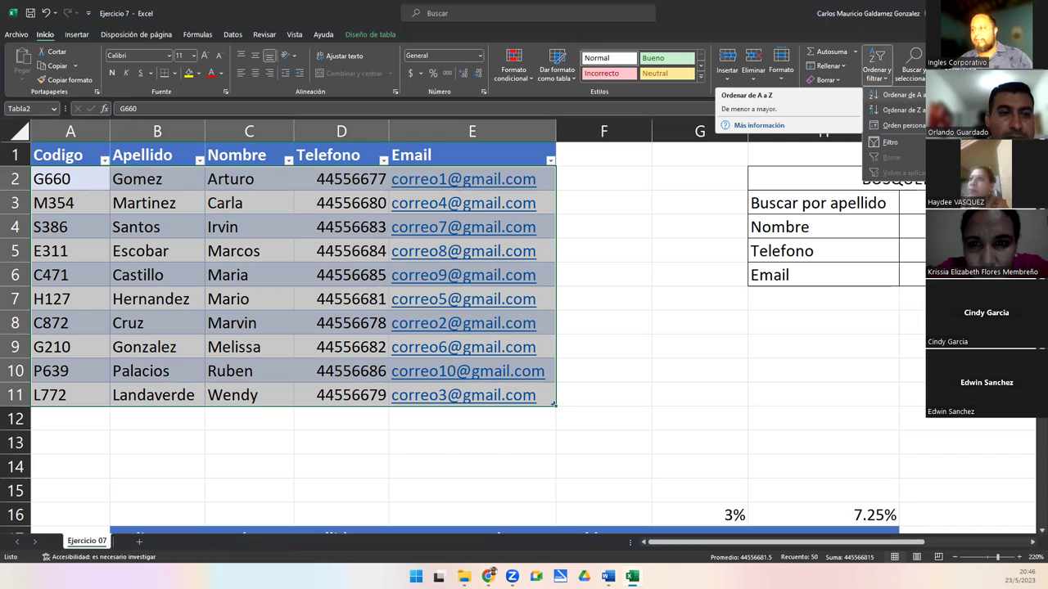
{"action": "left_click", "coordinate": [894, 95]}
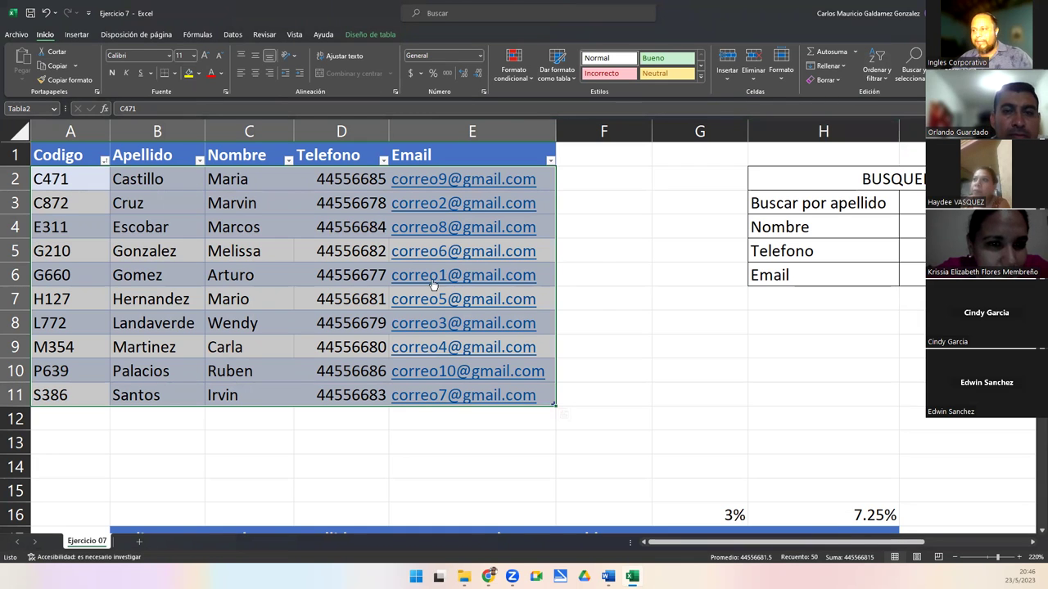
Step: Undo the Codigo sort to compare the original row order, and redo it
{"action": "left_click", "coordinate": [383, 278]}
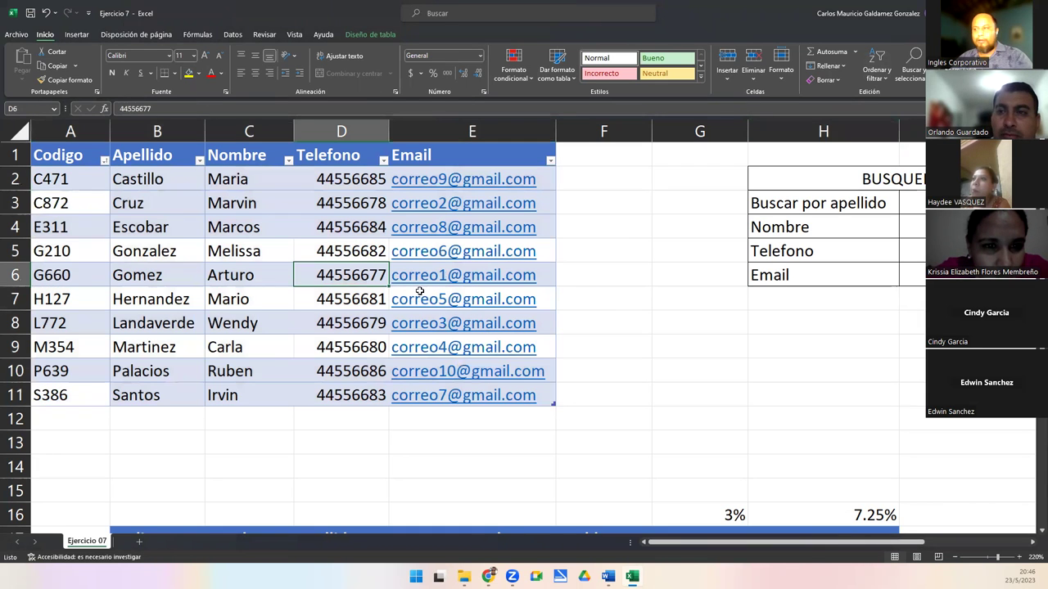
{"action": "key", "text": "ctrl+z"}
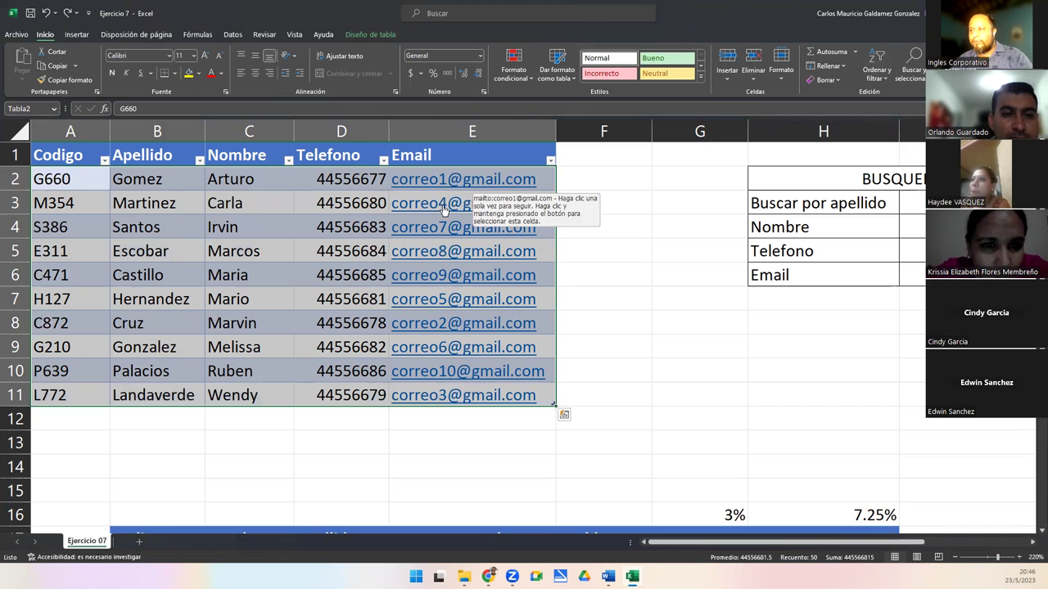
{"action": "key", "text": "ctrl+y"}
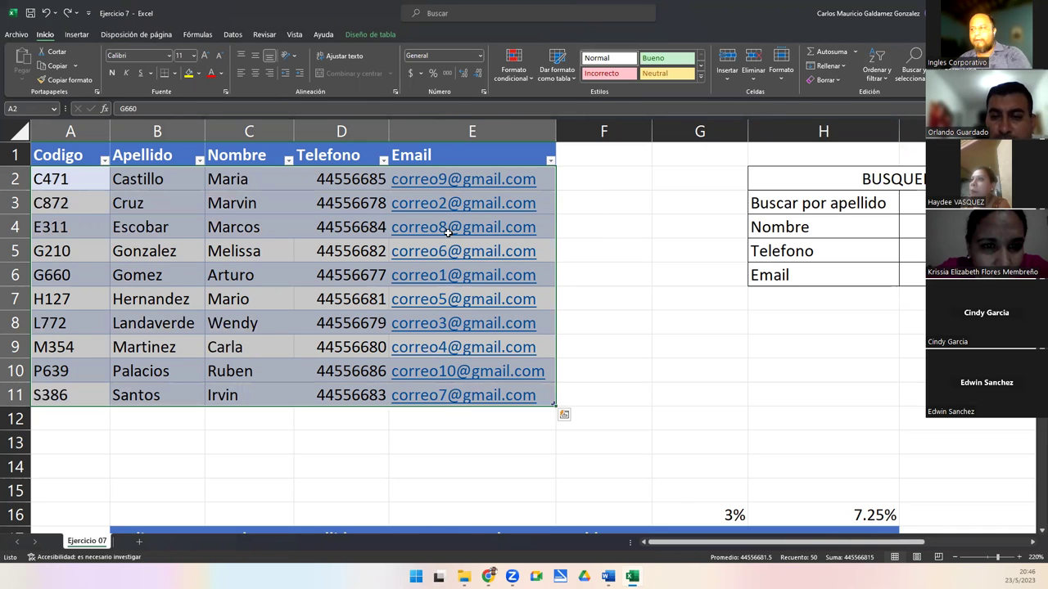
{"action": "key", "text": "ctrl+q"}
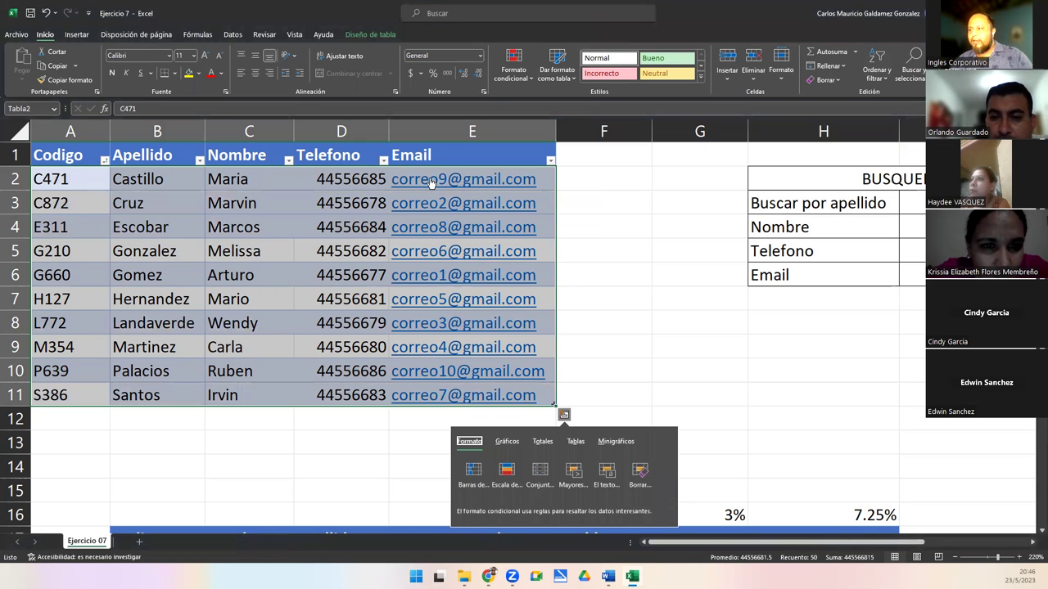
{"action": "left_click", "coordinate": [273, 253]}
Step: Compare the sorted codes in A2:A11 with the surnames in the Apellido column, including the codes that share an initial
{"action": "left_click_drag", "start_coordinate": [92, 177], "coordinate": [71, 393]}
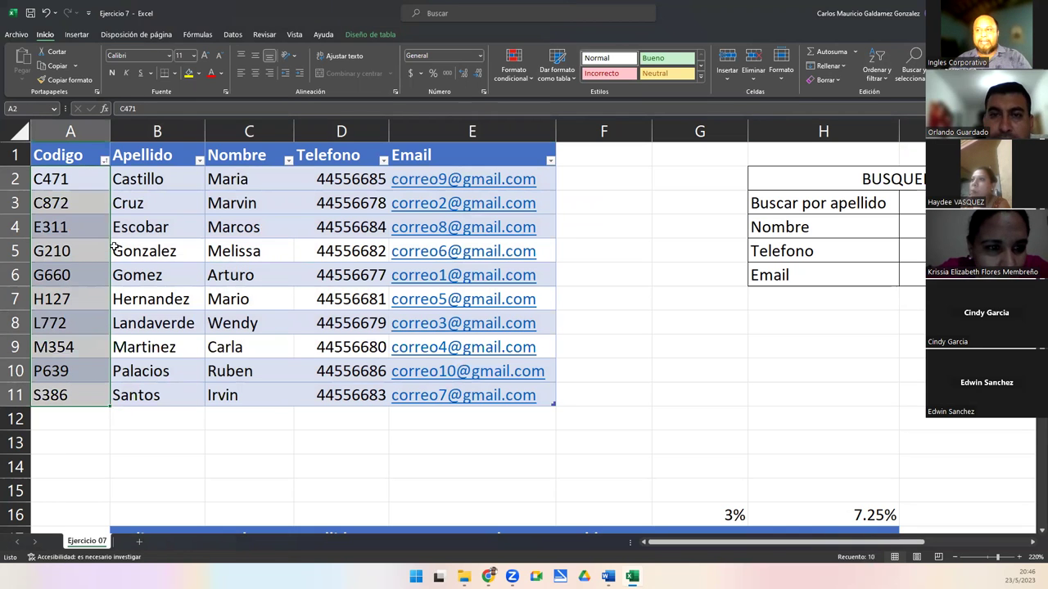
{"action": "left_click", "coordinate": [104, 162]}
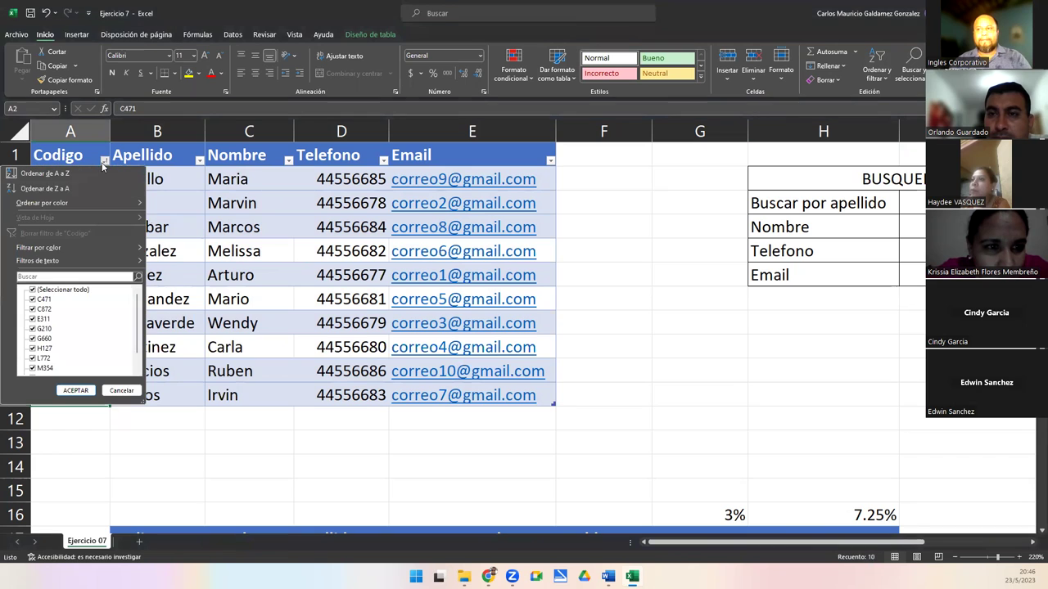
{"action": "key", "text": "Escape"}
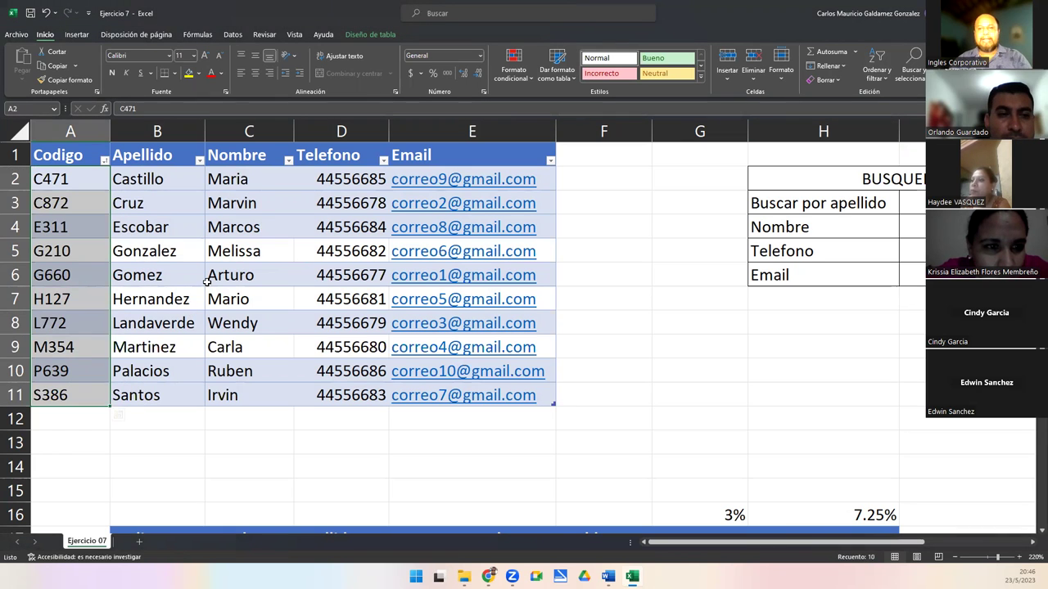
{"action": "left_click", "coordinate": [177, 276]}
{"action": "left_click_drag", "start_coordinate": [77, 177], "coordinate": [79, 396]}
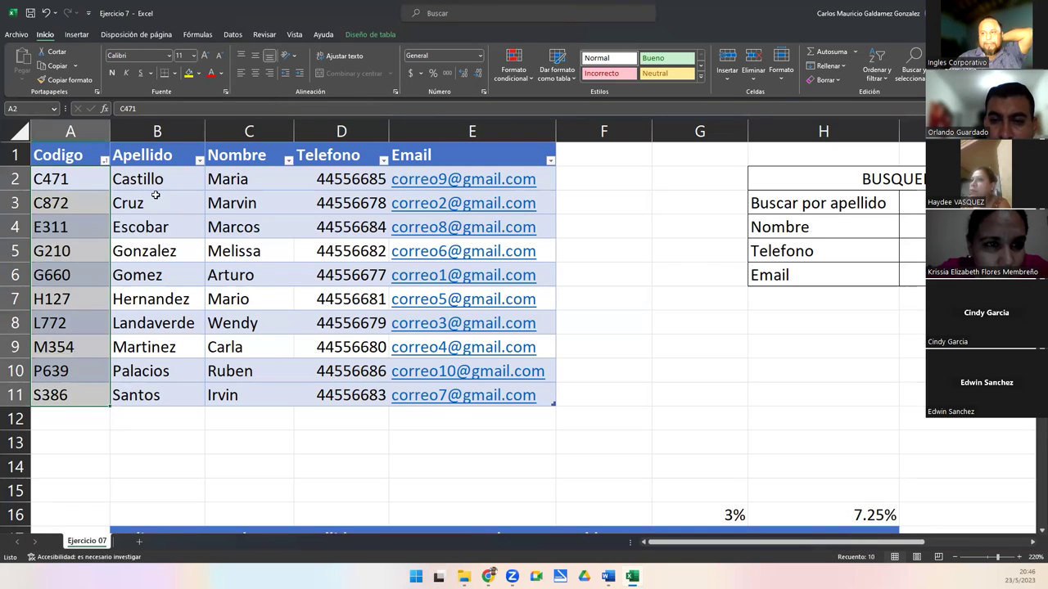
{"action": "left_click_drag", "start_coordinate": [155, 185], "coordinate": [158, 204]}
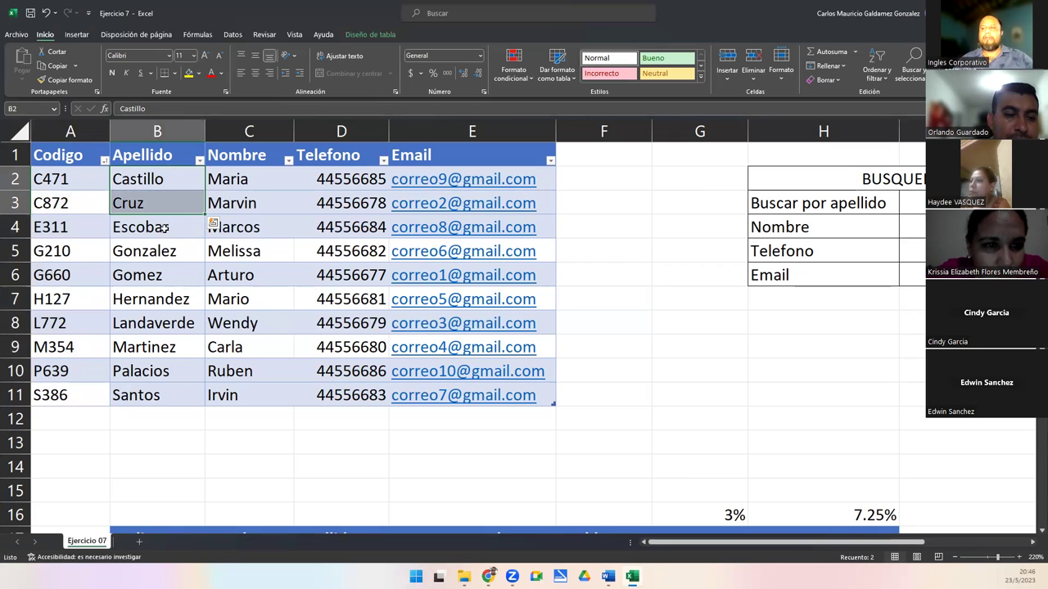
{"action": "left_click", "coordinate": [168, 231]}
{"action": "left_click", "coordinate": [174, 249]}
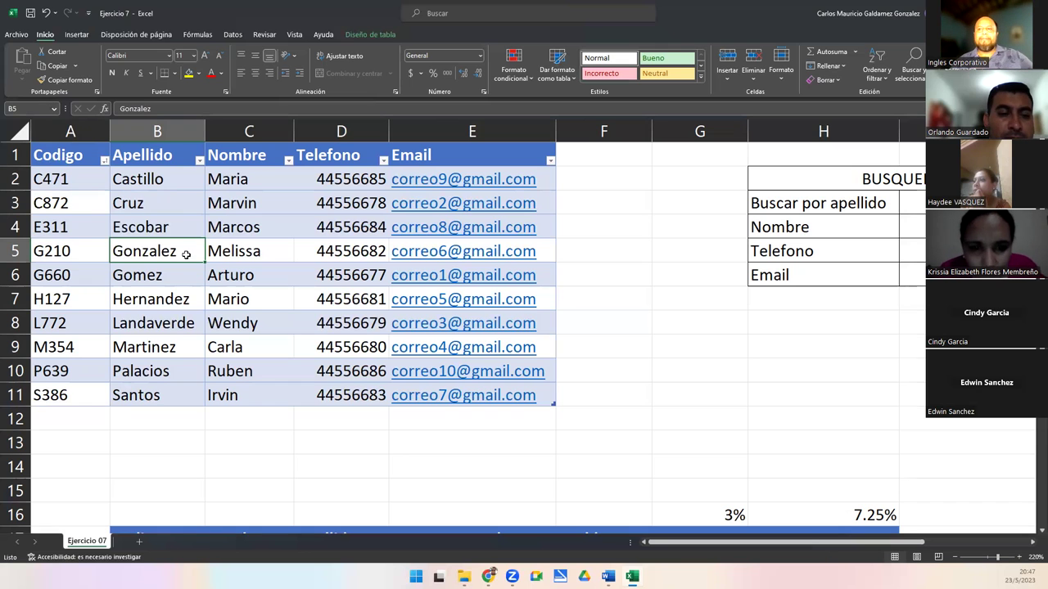
{"action": "left_click_drag", "start_coordinate": [36, 183], "coordinate": [63, 204]}
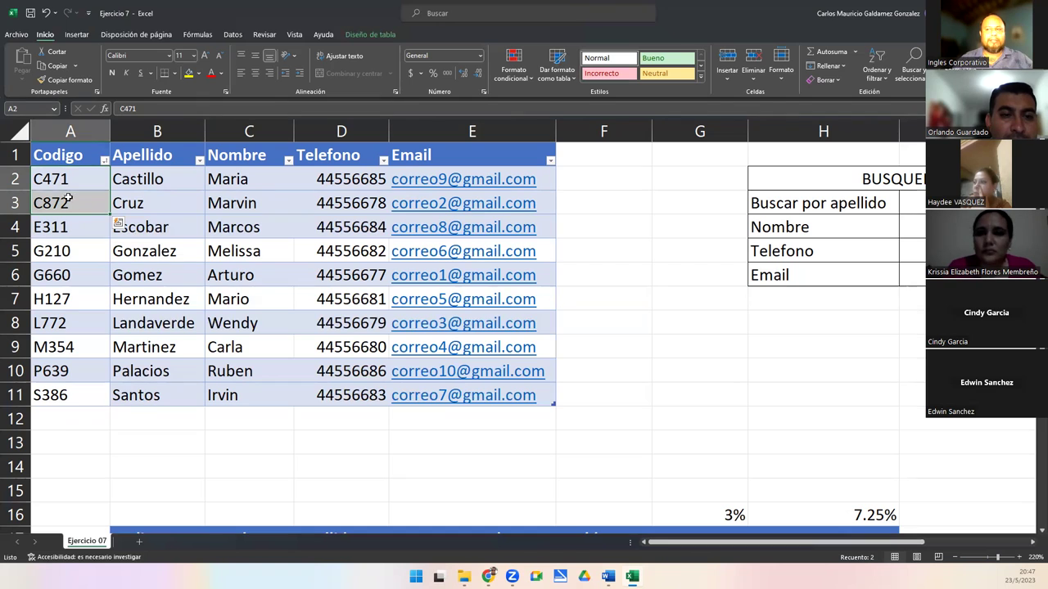
{"action": "left_click", "coordinate": [65, 211]}
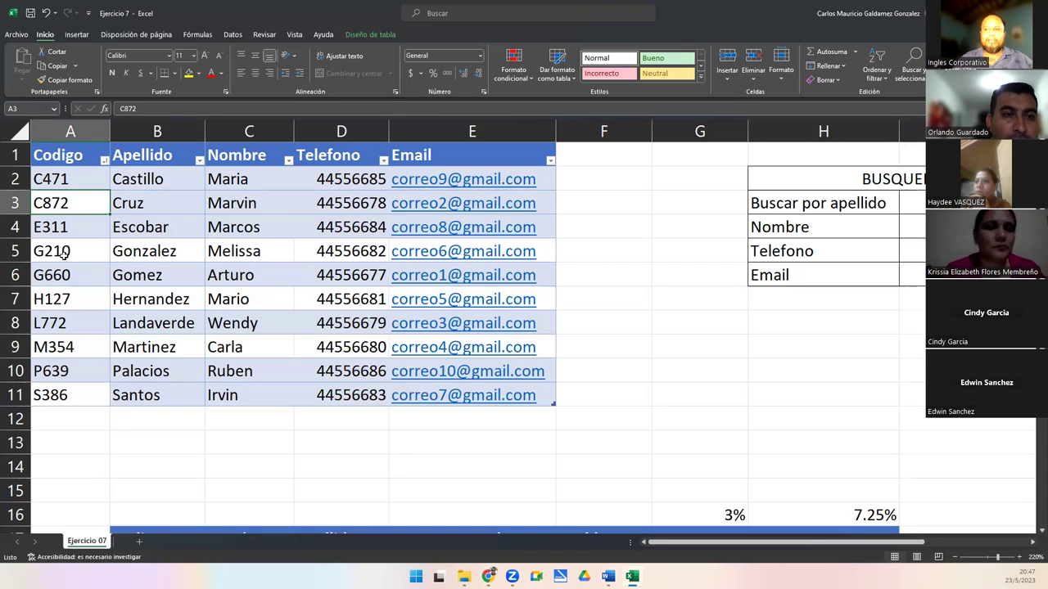
{"action": "left_click", "coordinate": [64, 276]}
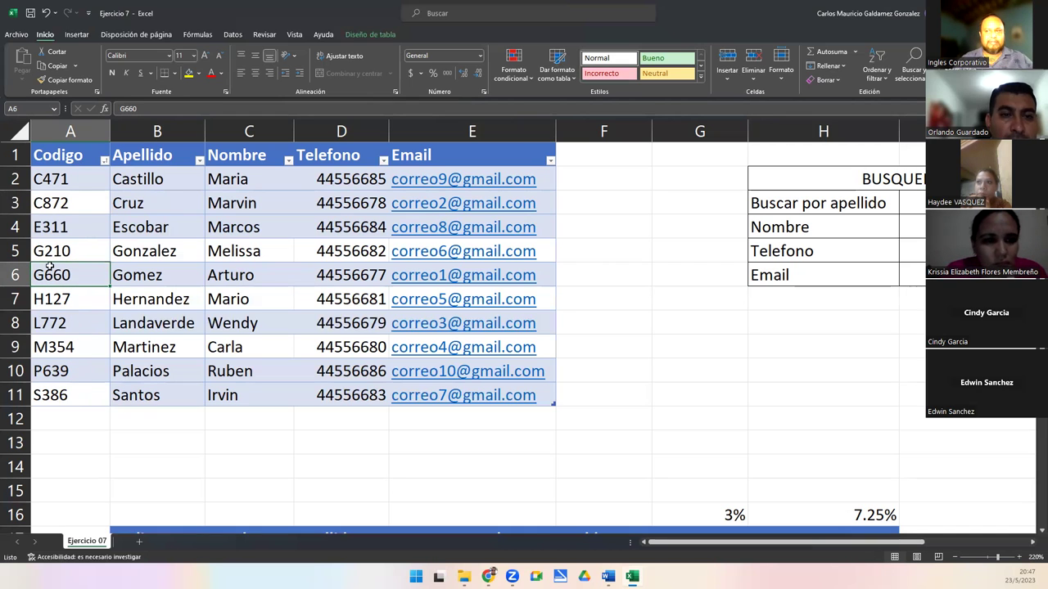
{"action": "left_click_drag", "start_coordinate": [69, 178], "coordinate": [56, 401]}
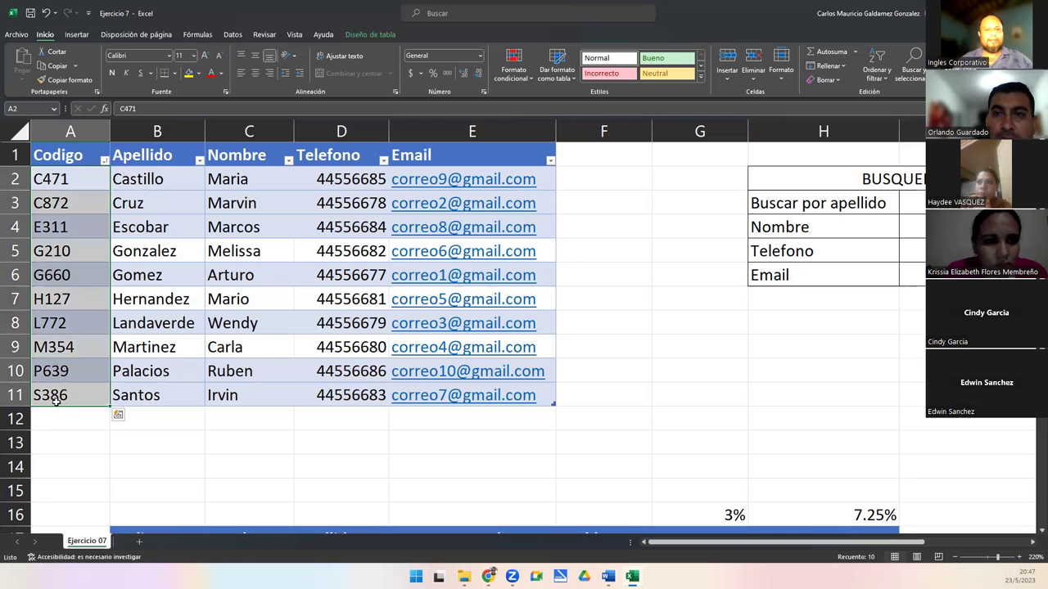
{"action": "left_click", "coordinate": [65, 391]}
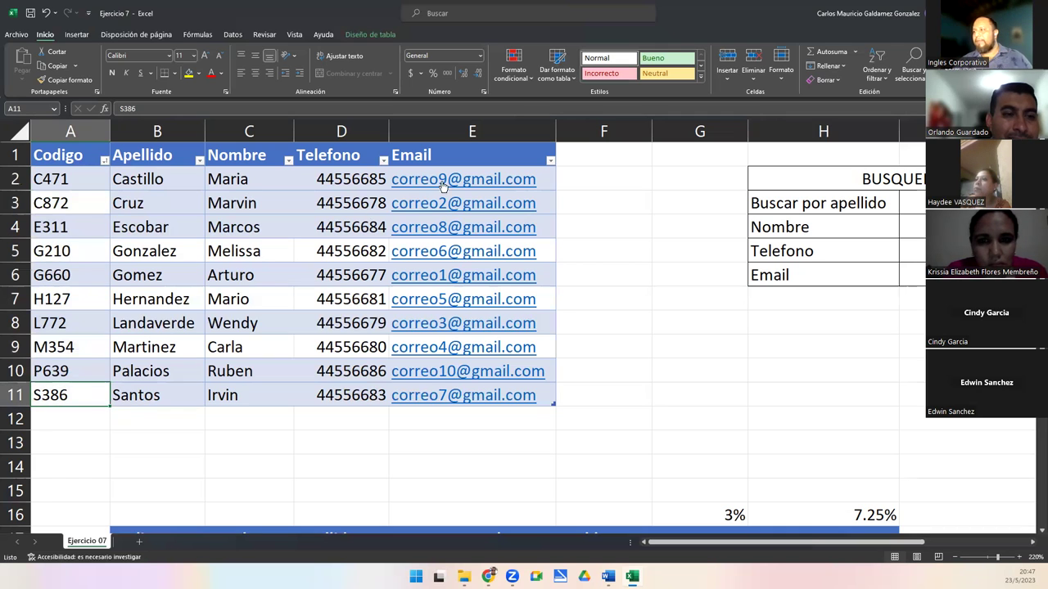
Step: Try to move the BUSQUEDA block from column H to start in column G
{"action": "left_click_drag", "start_coordinate": [859, 185], "coordinate": [816, 287]}
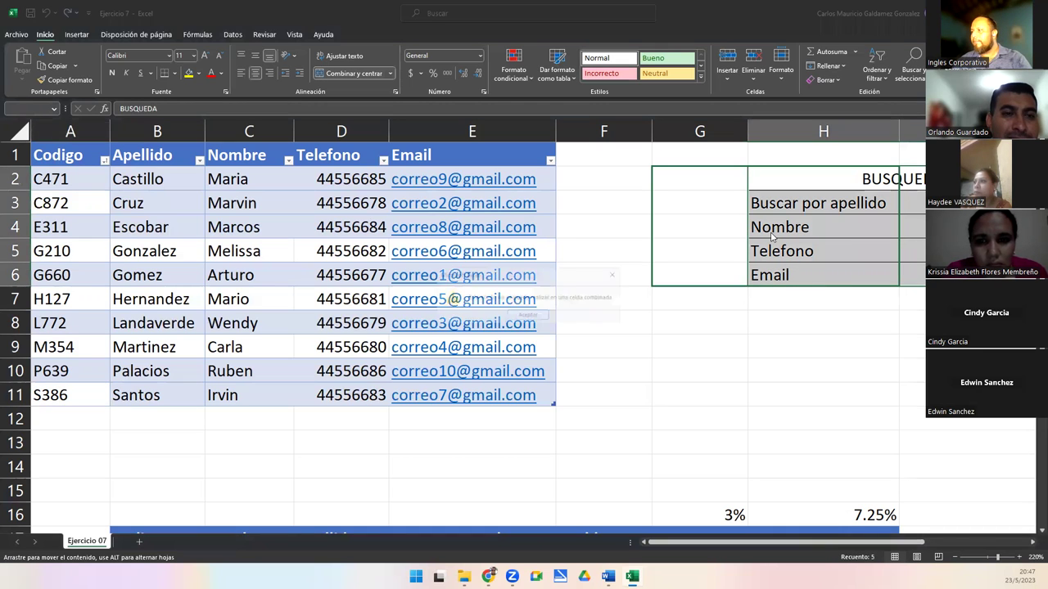
{"action": "key", "text": "Return"}
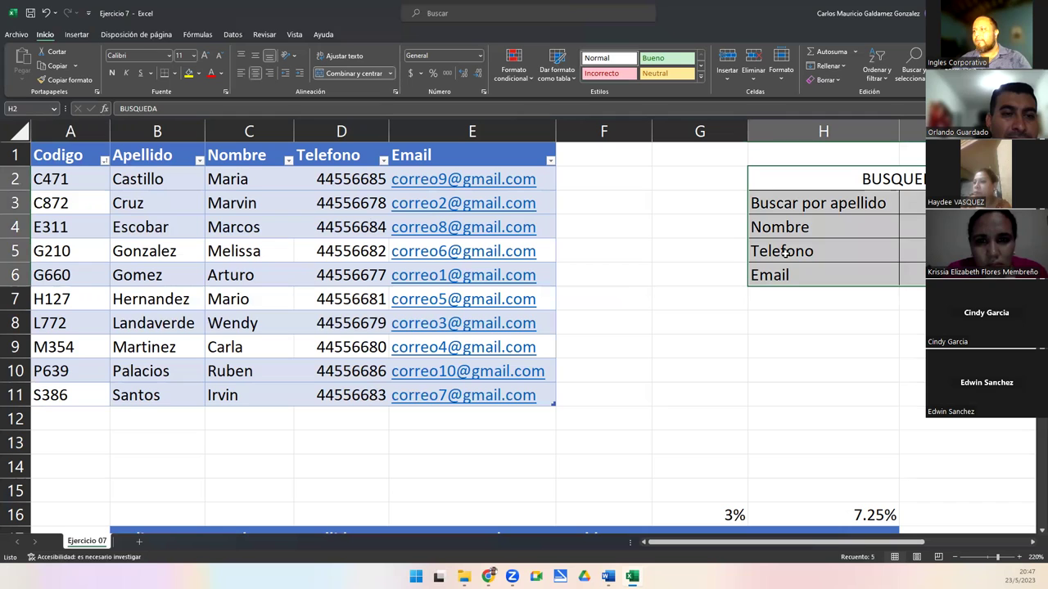
{"action": "left_click", "coordinate": [783, 252]}
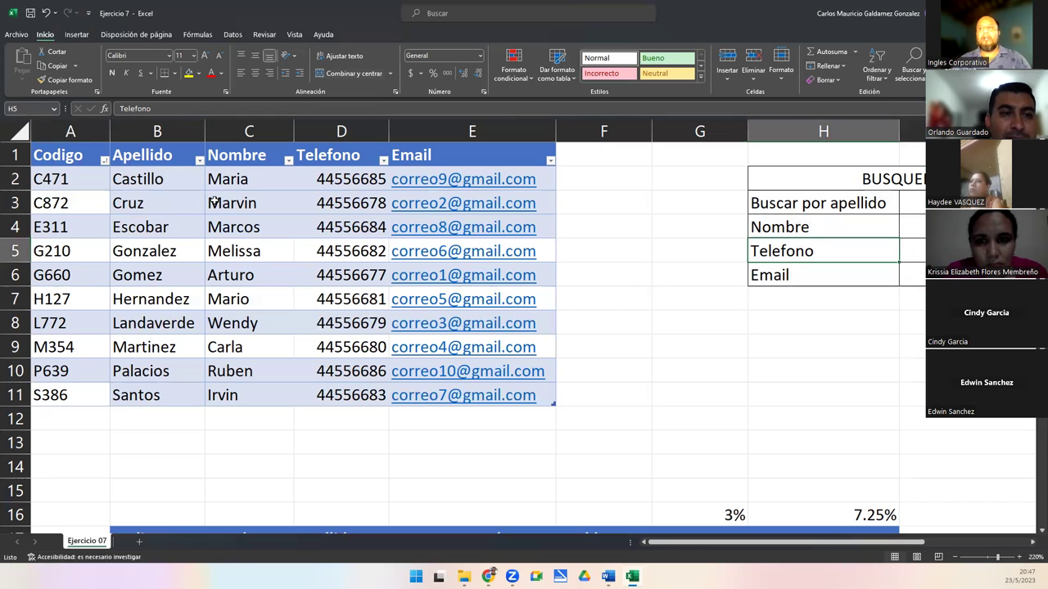
{"action": "left_click", "coordinate": [55, 179]}
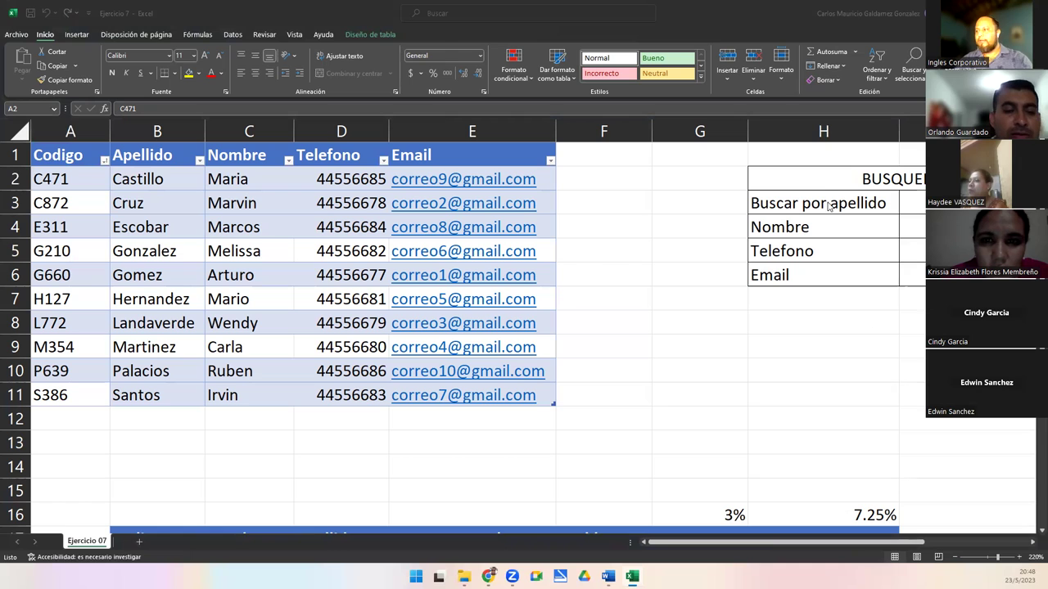
{"action": "left_click_drag", "start_coordinate": [790, 179], "coordinate": [858, 273]}
{"action": "left_click", "coordinate": [855, 262]}
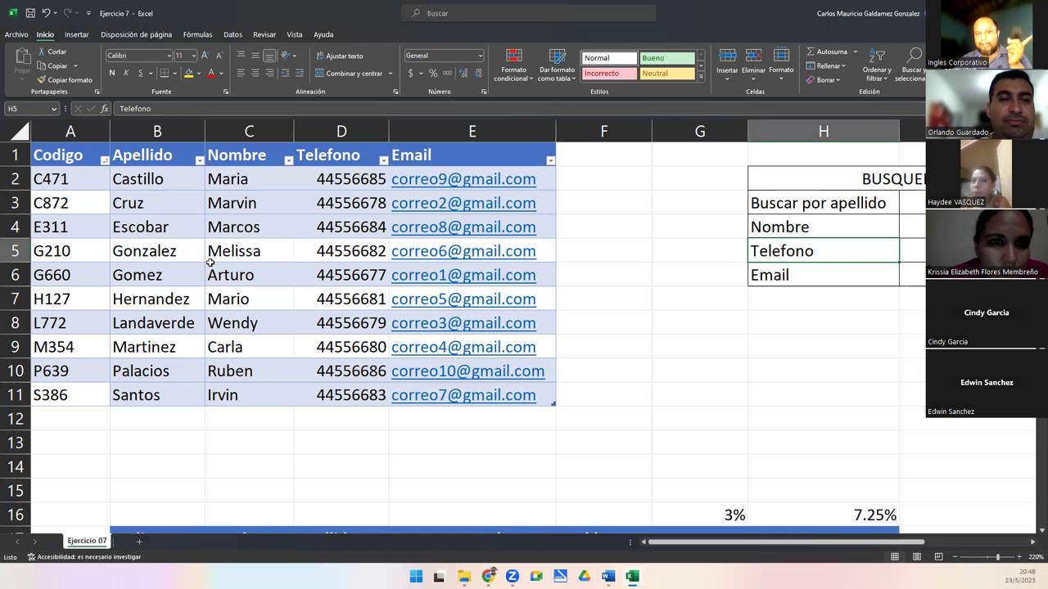
Step: Convert the contact table in A1:E11 back to a normal range
{"action": "left_click", "coordinate": [131, 157]}
{"action": "left_click_drag", "start_coordinate": [313, 266], "coordinate": [442, 398]}
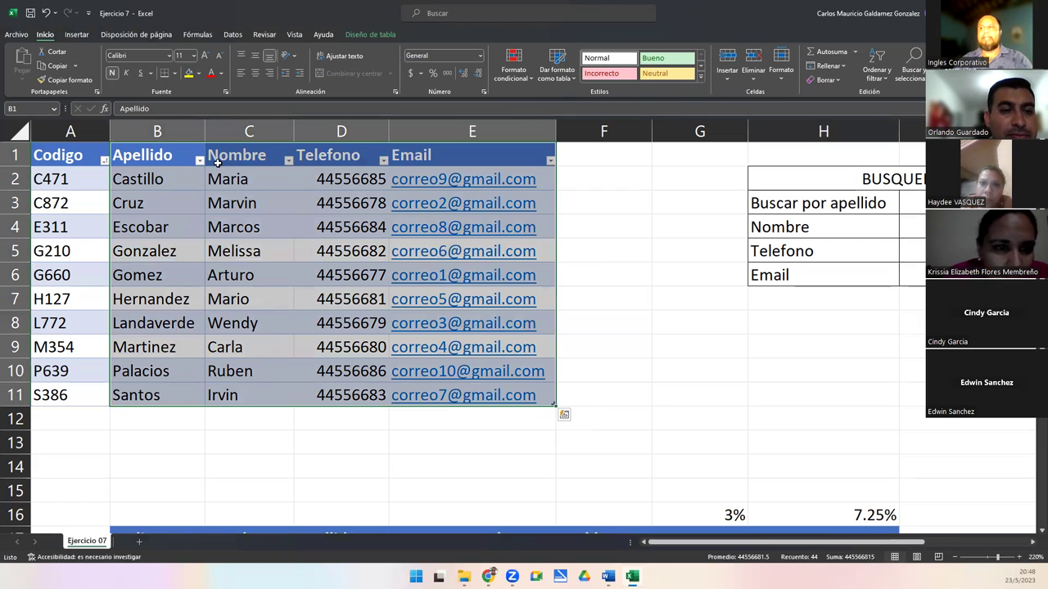
{"action": "left_click", "coordinate": [348, 37]}
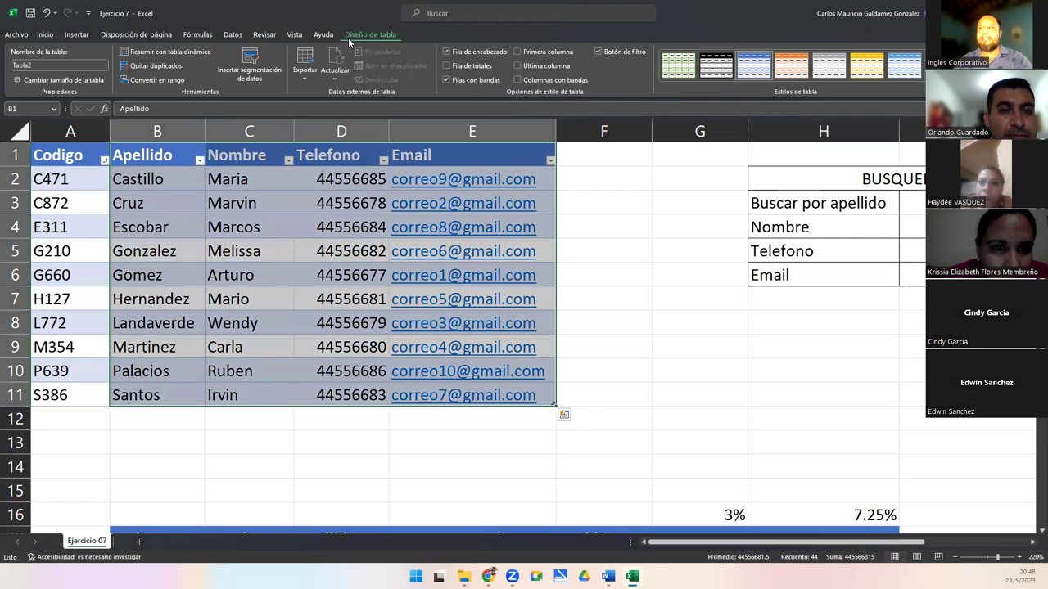
{"action": "left_click", "coordinate": [156, 81]}
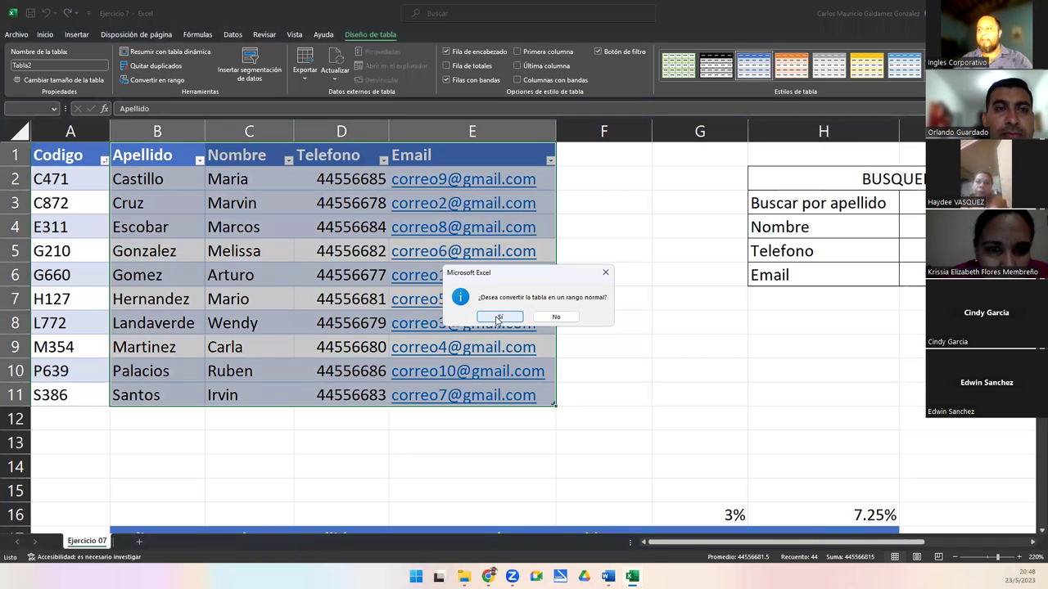
{"action": "left_click", "coordinate": [497, 318]}
{"action": "left_click", "coordinate": [244, 298]}
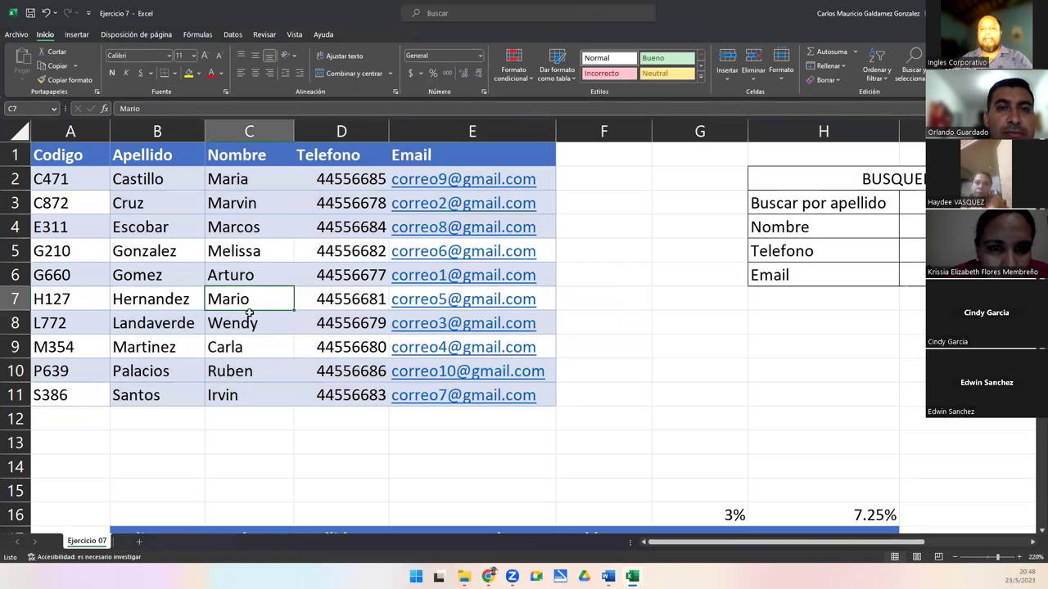
Step: Create a table with headers from the full contact range A1:E11 again
{"action": "left_click_drag", "start_coordinate": [50, 160], "coordinate": [457, 404]}
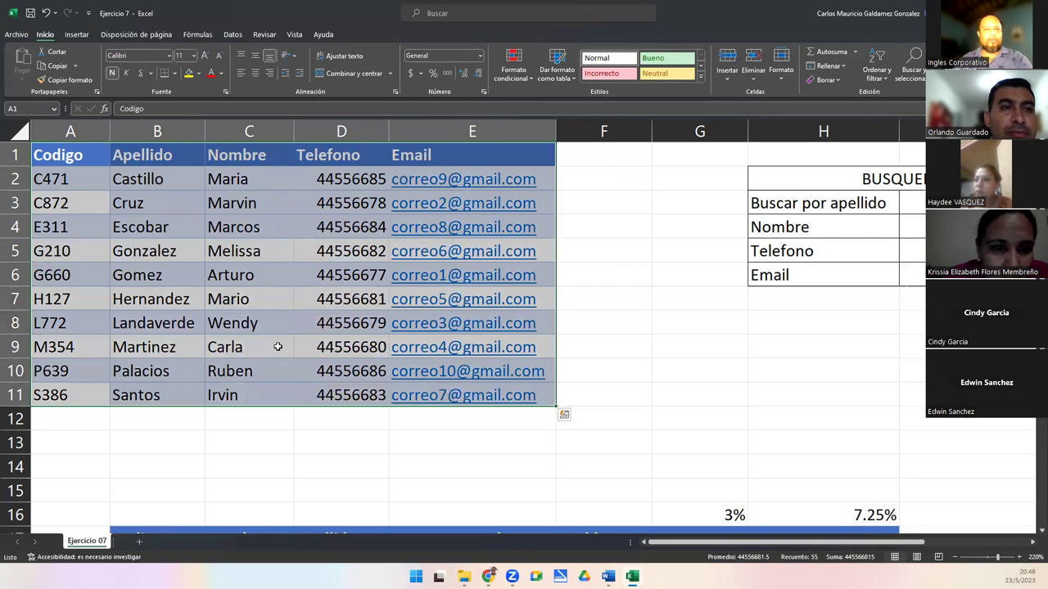
{"action": "left_click", "coordinate": [250, 303]}
{"action": "left_click_drag", "start_coordinate": [83, 163], "coordinate": [468, 396]}
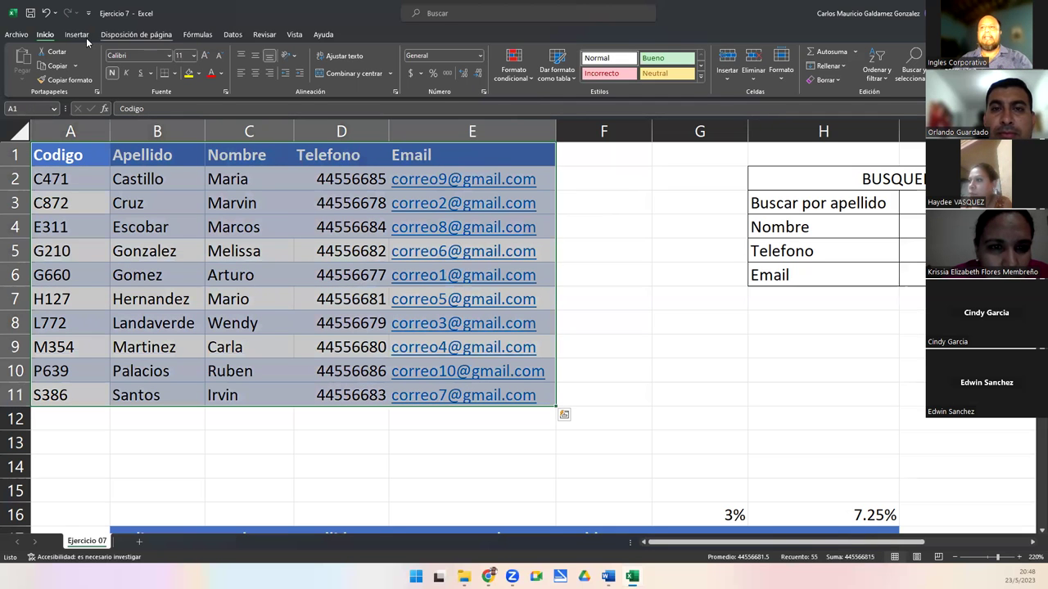
{"action": "key", "text": "ctrl+t"}
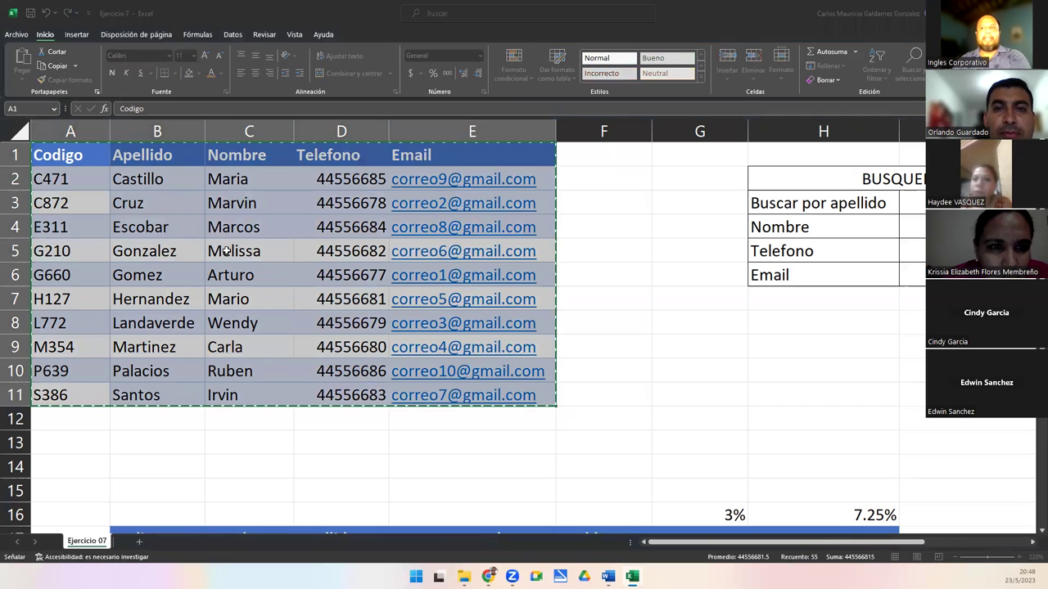
{"action": "left_click", "coordinate": [488, 250]}
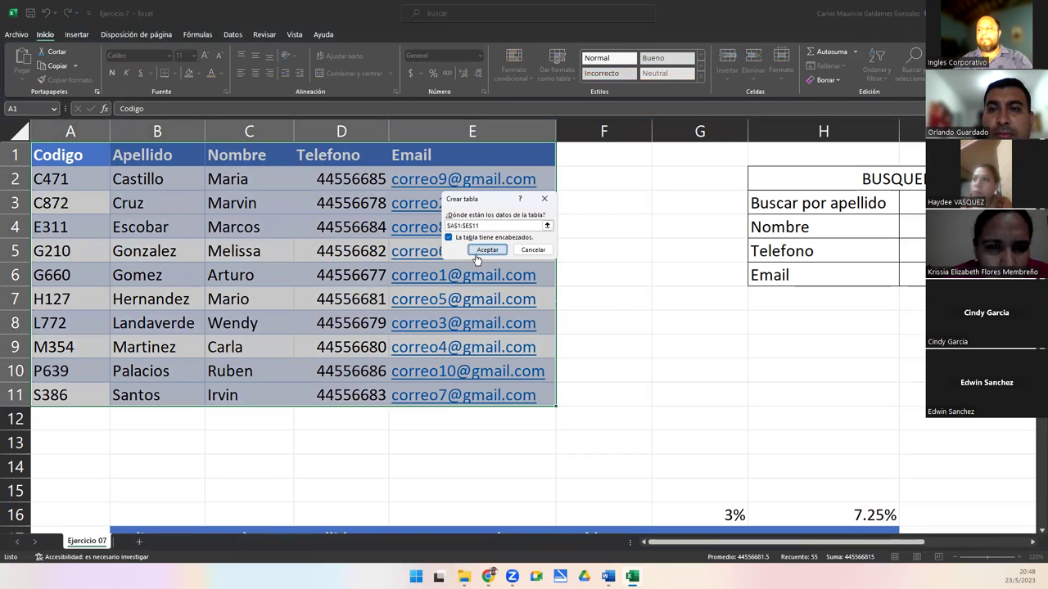
{"action": "left_click", "coordinate": [182, 301]}
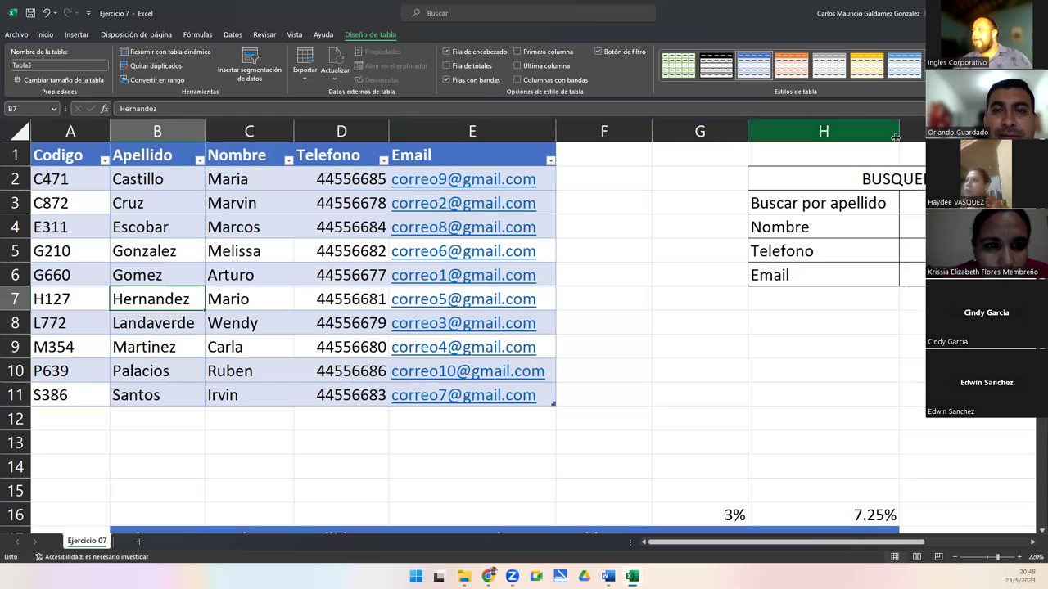
Step: Move the BUSQUEDA block to G3:H7 and merge and center its heading across G3:H3
{"action": "left_click_drag", "start_coordinate": [791, 181], "coordinate": [810, 275]}
{"action": "left_click_drag", "start_coordinate": [900, 286], "coordinate": [806, 305]}
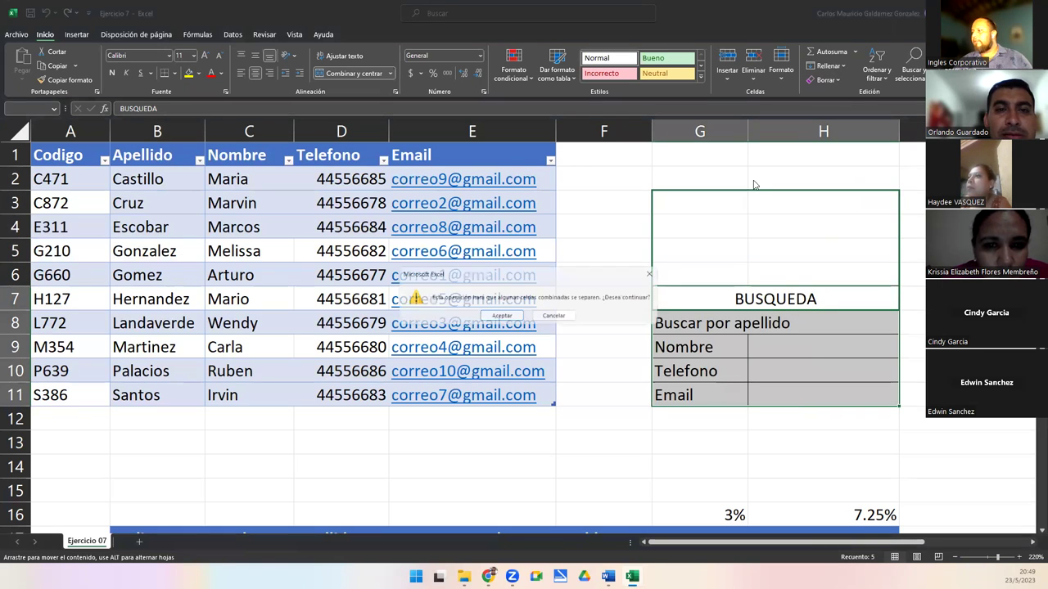
{"action": "left_click", "coordinate": [516, 320]}
{"action": "left_click_drag", "start_coordinate": [740, 205], "coordinate": [781, 210]}
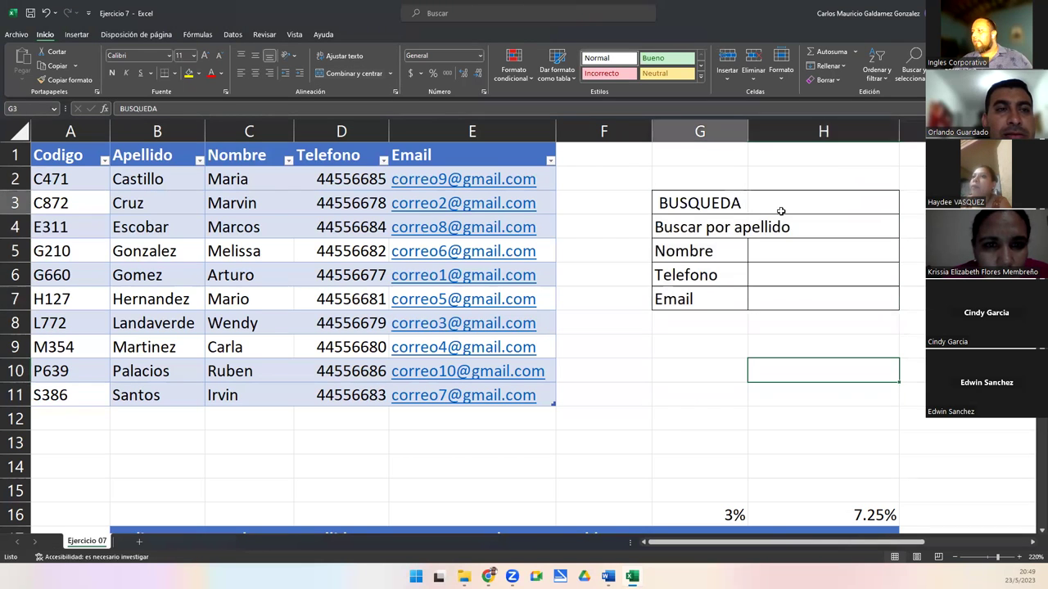
{"action": "left_click", "coordinate": [353, 73]}
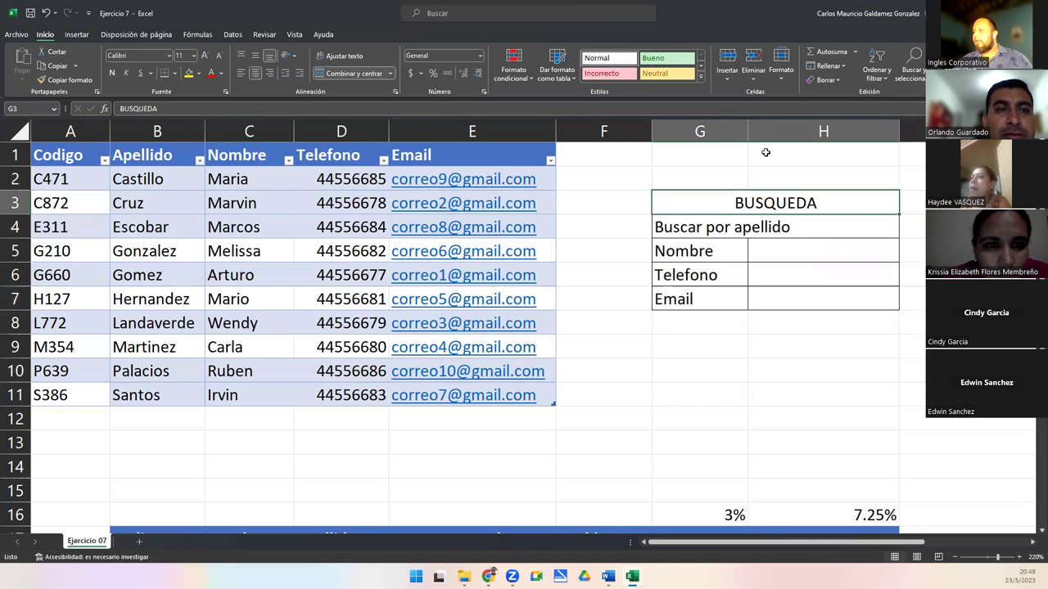
Step: Widen column G to fit its text and relabel the first search field in G4 as Código
{"action": "left_click_drag", "start_coordinate": [725, 226], "coordinate": [792, 237]}
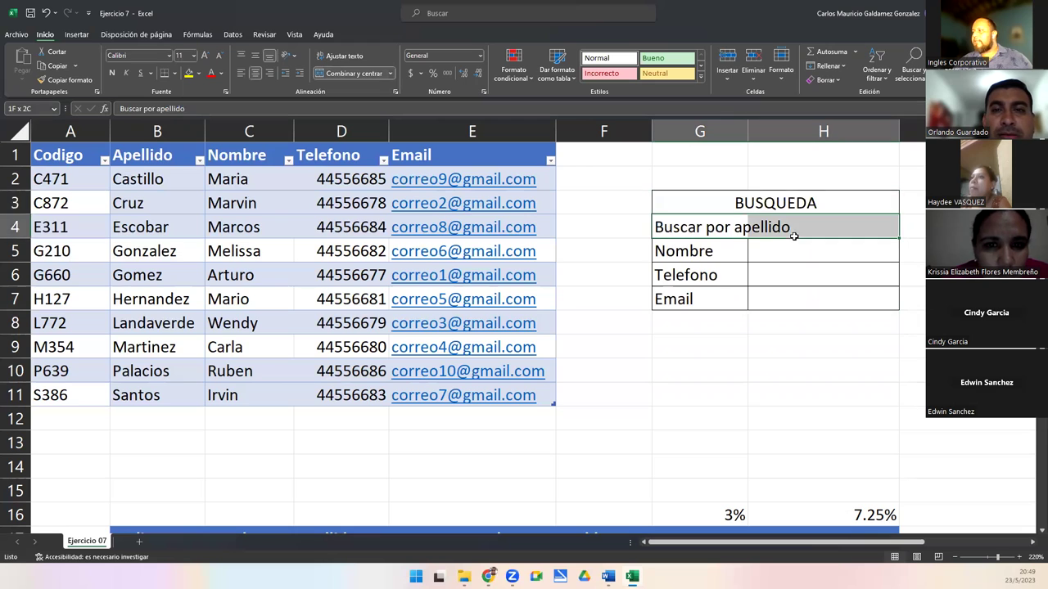
{"action": "double_click", "coordinate": [749, 131]}
{"action": "left_click", "coordinate": [742, 233]}
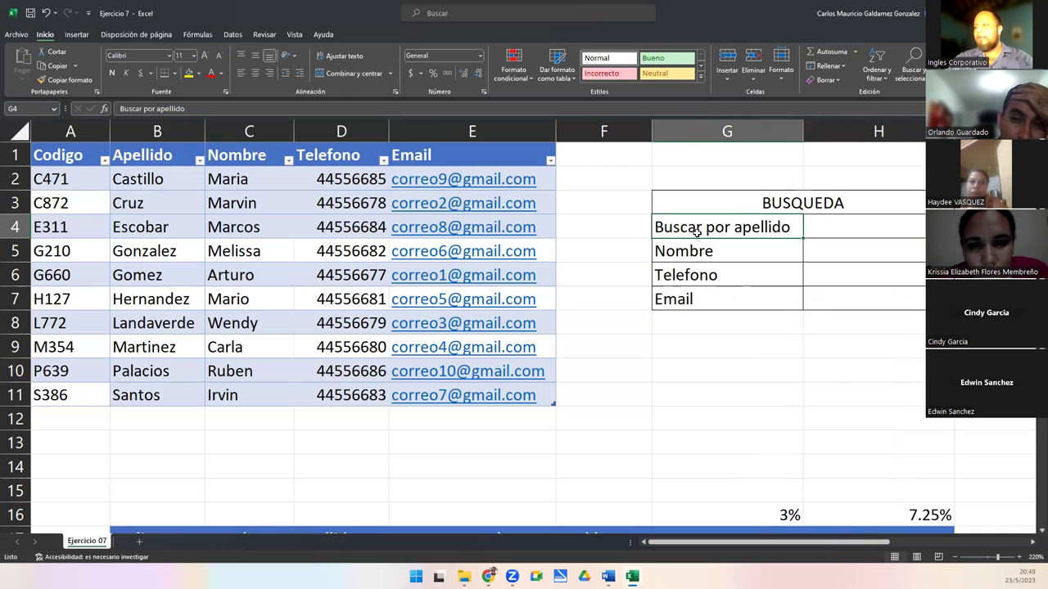
{"action": "type", "text": "Codigo"}
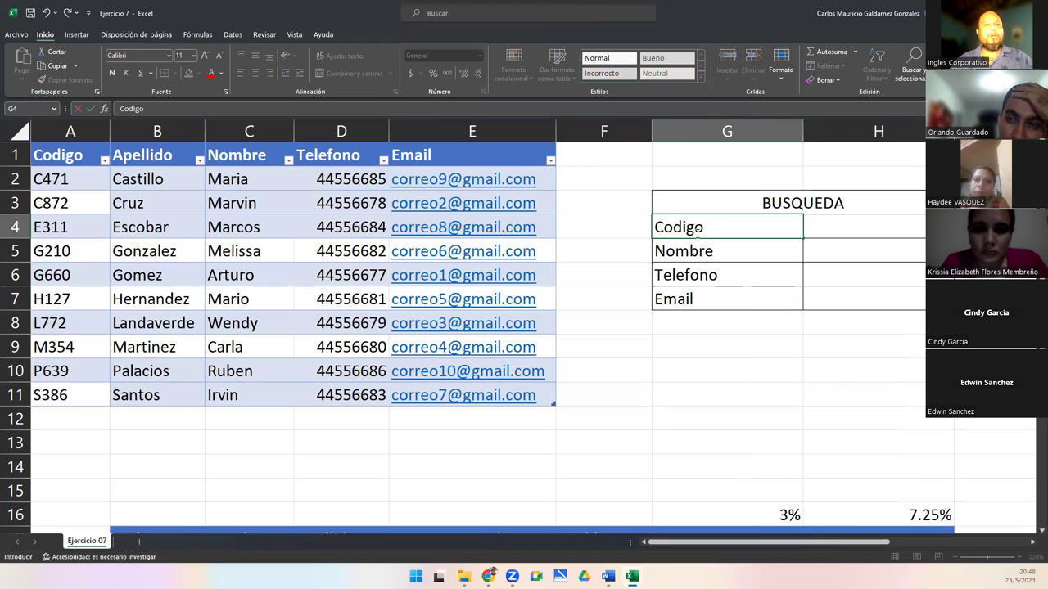
{"action": "key", "text": "BackSpace"}
{"action": "key", "text": "BackSpace"}
{"action": "key", "text": "BackSpace"}
{"action": "key", "text": "BackSpace"}
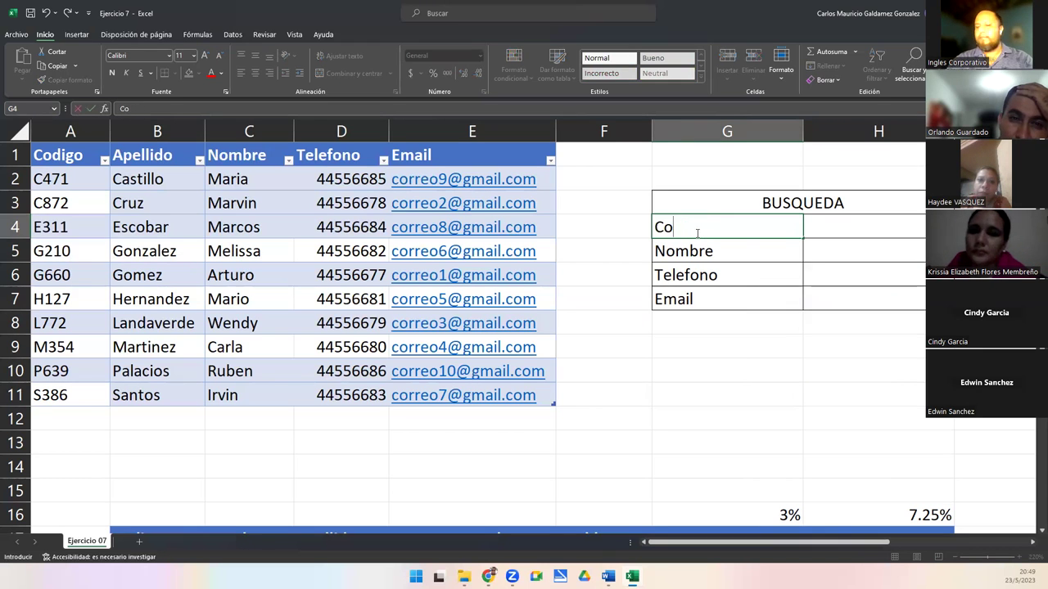
{"action": "type", "text": "ódigo"}
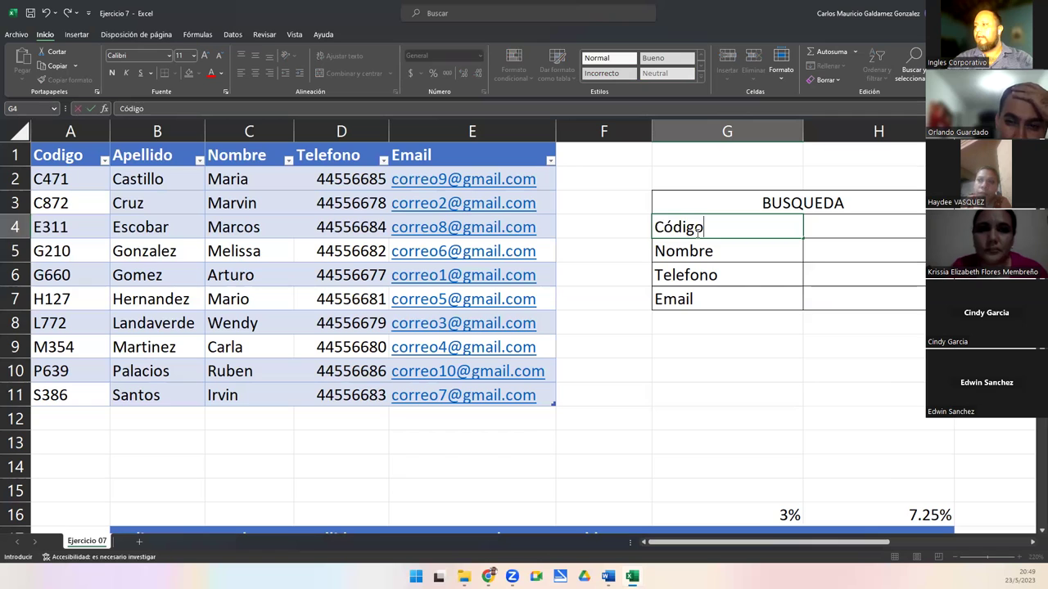
{"action": "key", "text": "Return"}
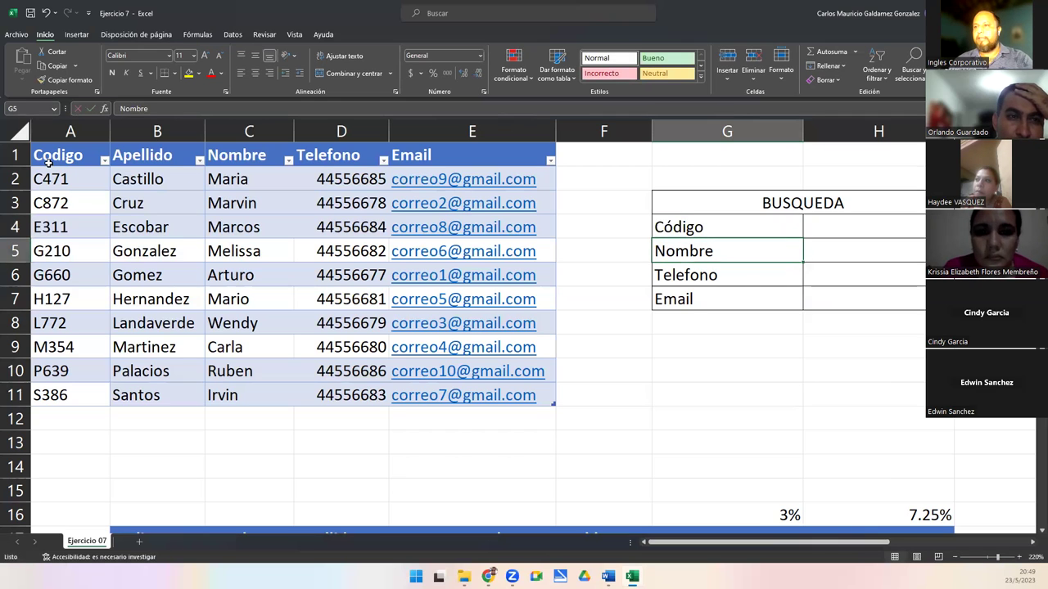
Step: Add the missing accents to the contact table headers so A1 reads Código and D1 reads Teléfono
{"action": "double_click", "coordinate": [76, 166]}
{"action": "key", "text": "BackSpace"}
{"action": "type", "text": "ó"}
{"action": "key", "text": "Tab"}
{"action": "key", "text": "Tab"}
{"action": "key", "text": "Tab"}
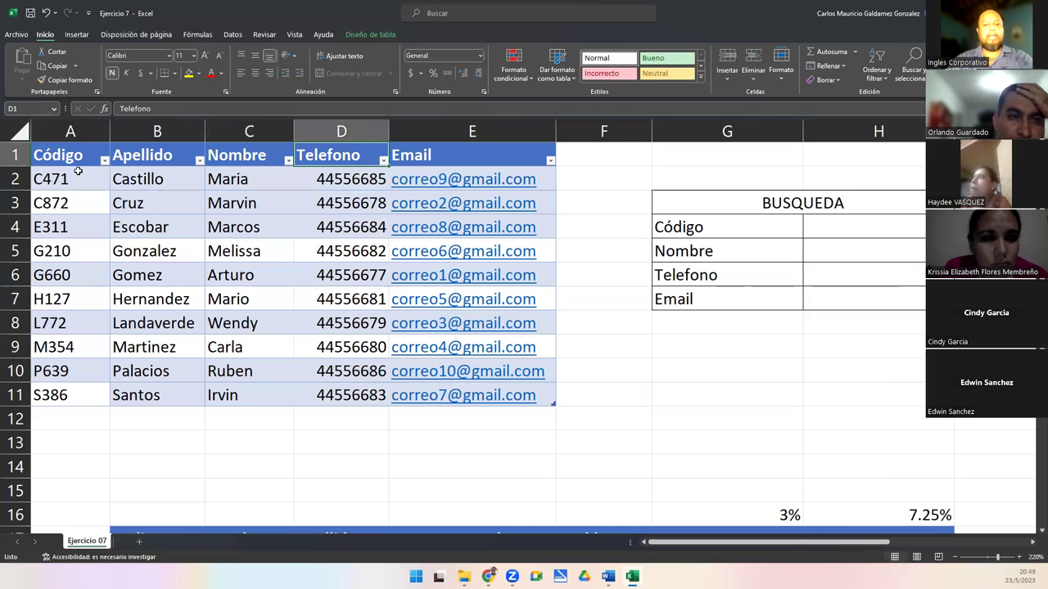
{"action": "key", "text": "F2"}
{"action": "key", "text": "BackSpace"}
{"action": "type", "text": "é"}
{"action": "key", "text": "Return"}
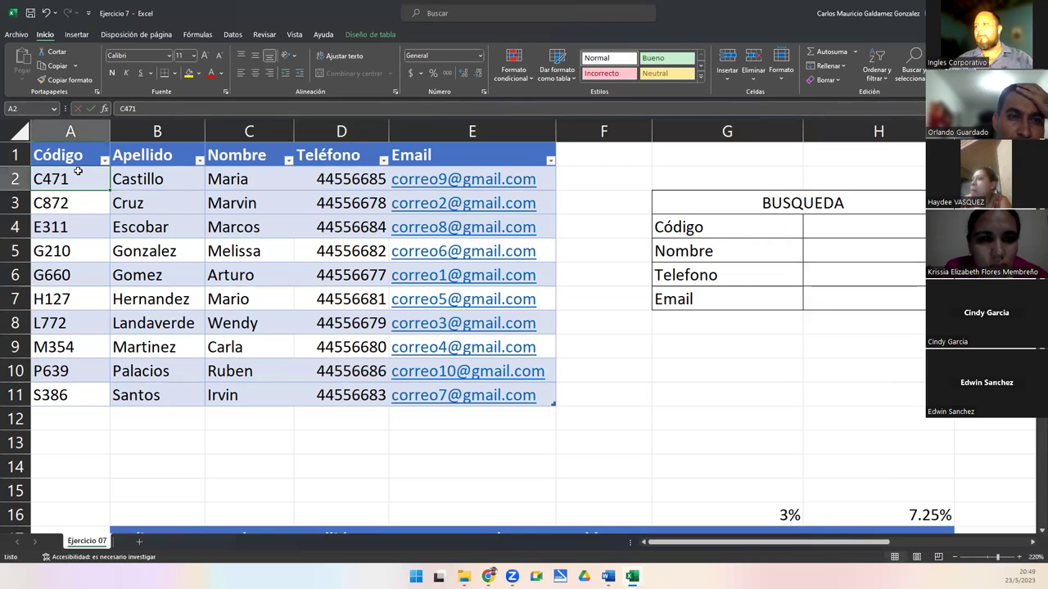
Step: Narrow columns G and H so the BUSQUEDA block fits closely around its labels and result cells
{"action": "left_click", "coordinate": [715, 242]}
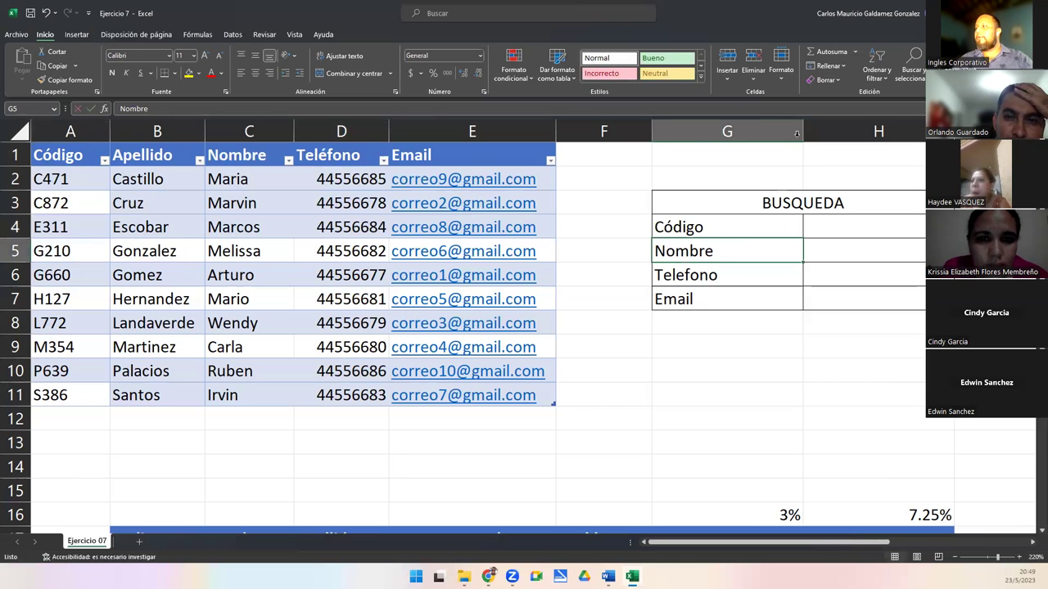
{"action": "left_click_drag", "start_coordinate": [799, 131], "coordinate": [726, 131]}
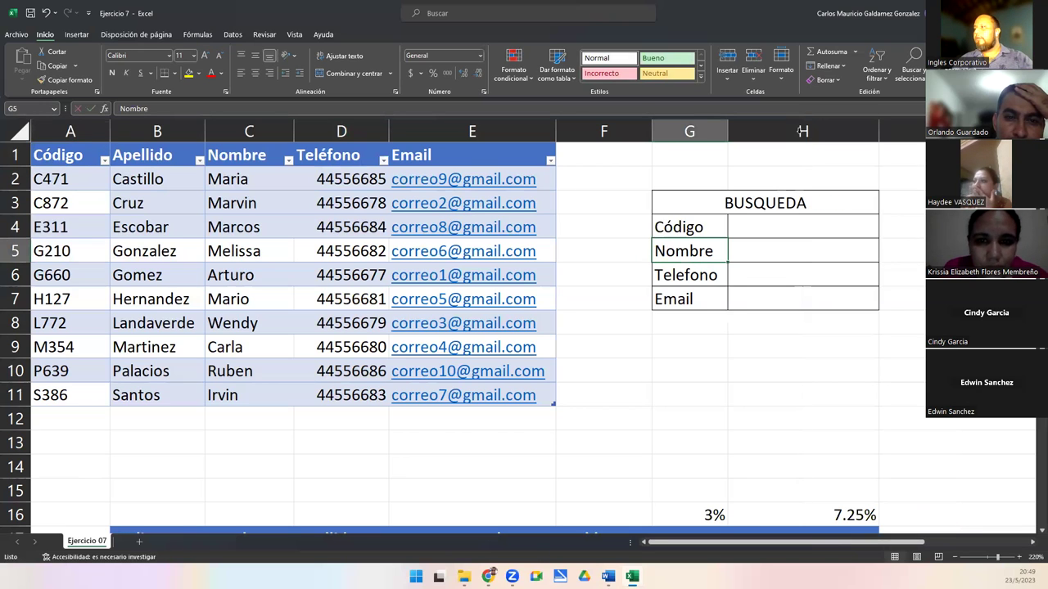
{"action": "left_click", "coordinate": [706, 227]}
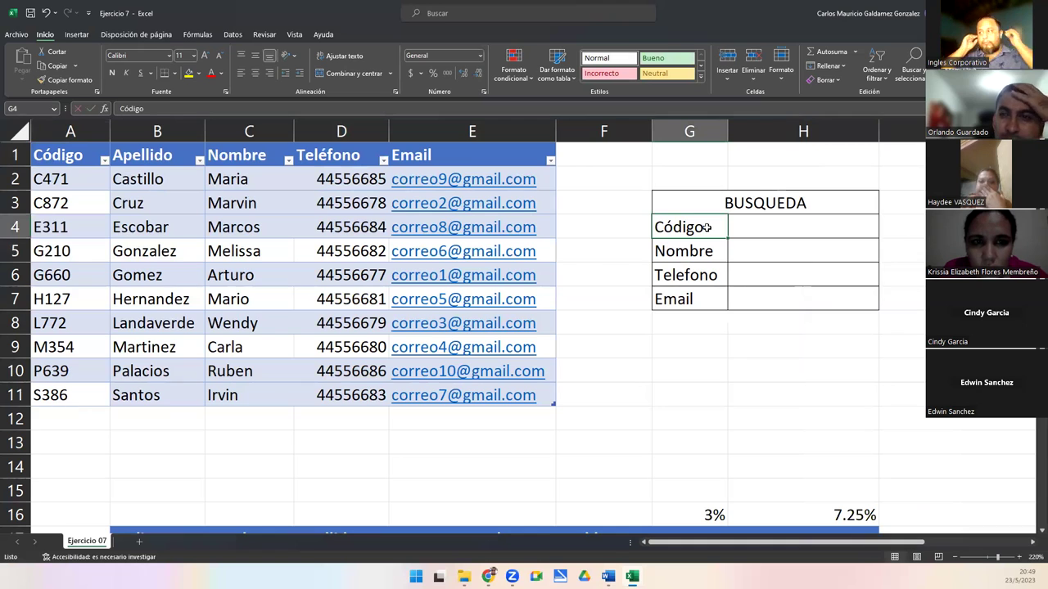
{"action": "left_click", "coordinate": [802, 233]}
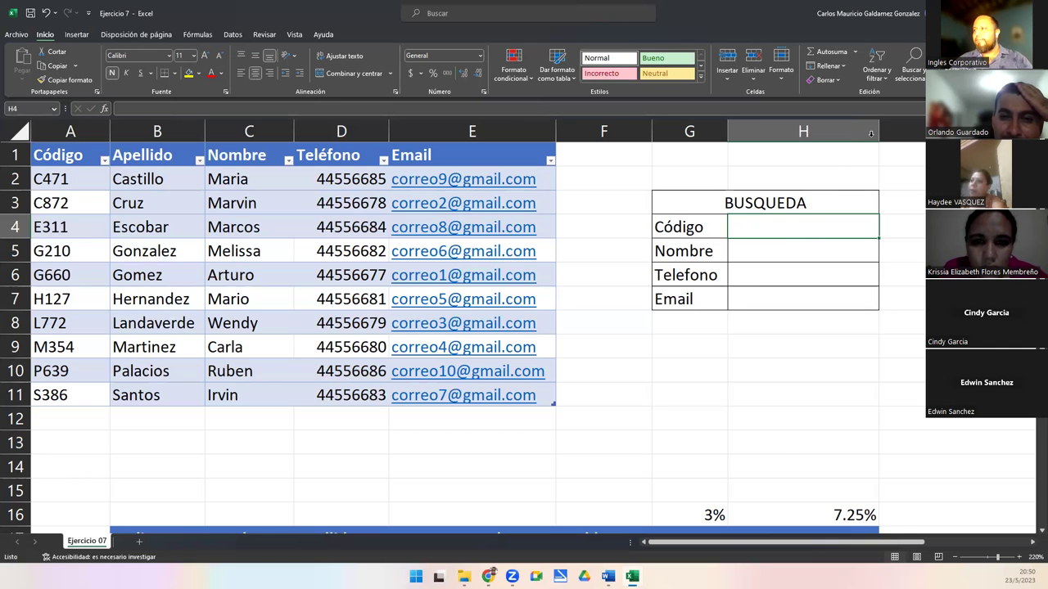
{"action": "left_click_drag", "start_coordinate": [871, 133], "coordinate": [825, 145]}
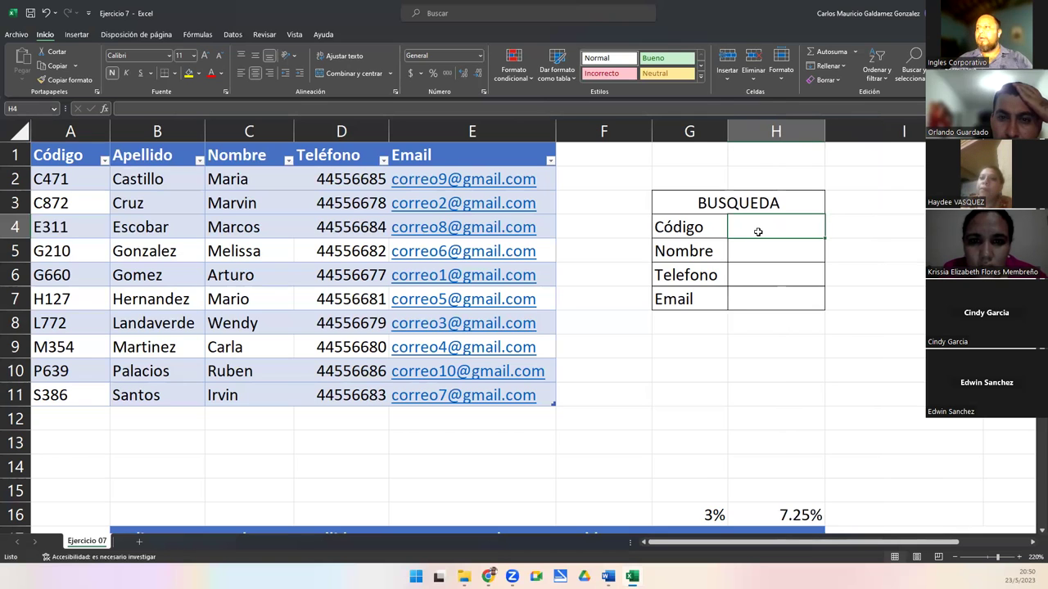
Step: Start a data validation rule for the Código entry cell H4 that allows a Lista
{"action": "left_click", "coordinate": [231, 35]}
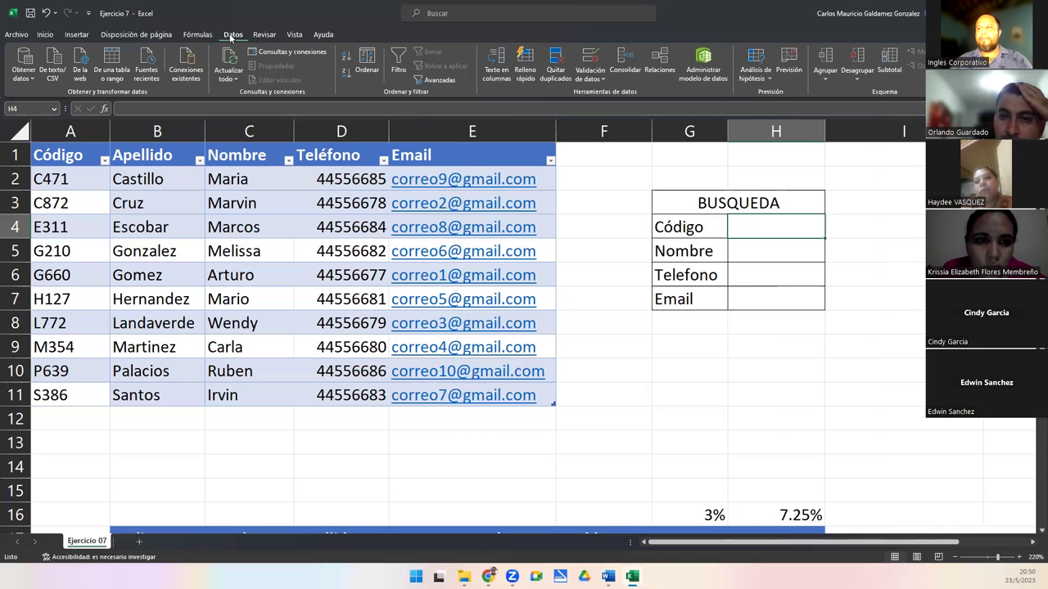
{"action": "left_click", "coordinate": [595, 55]}
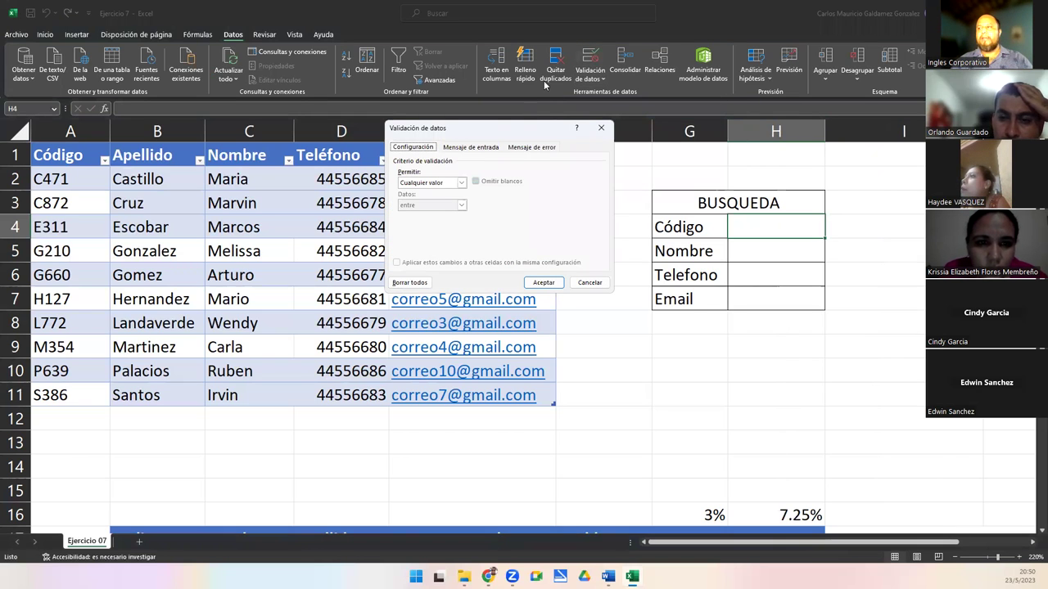
{"action": "left_click_drag", "start_coordinate": [516, 129], "coordinate": [688, 41]}
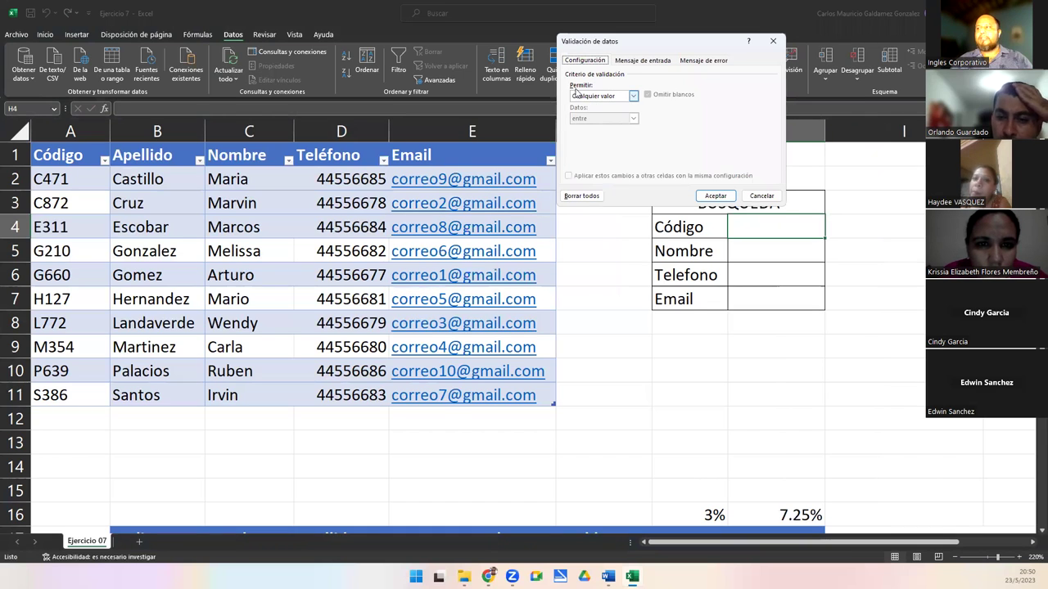
{"action": "left_click", "coordinate": [612, 97]}
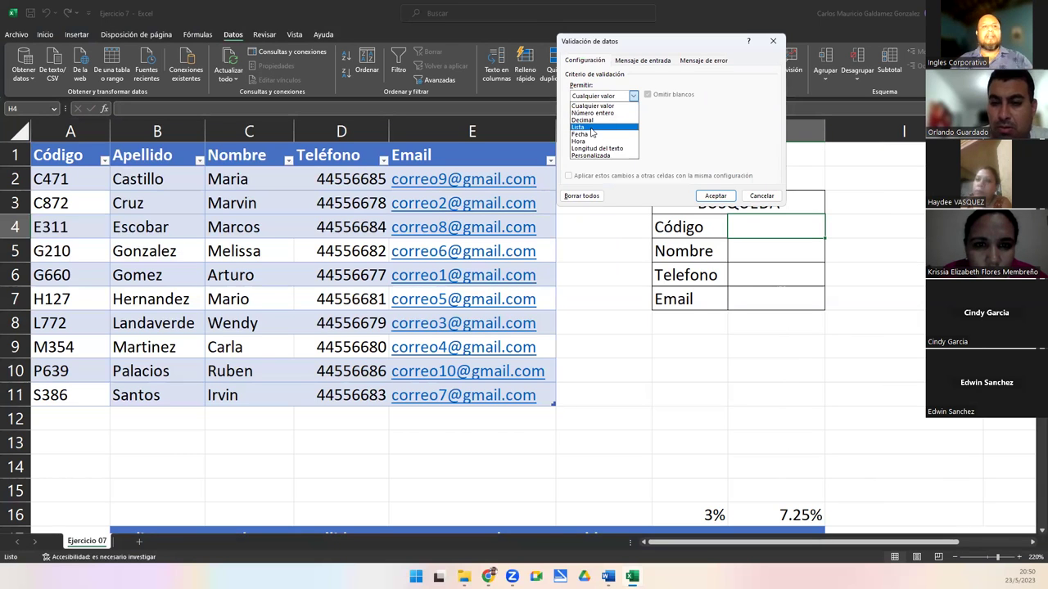
{"action": "left_click", "coordinate": [592, 129]}
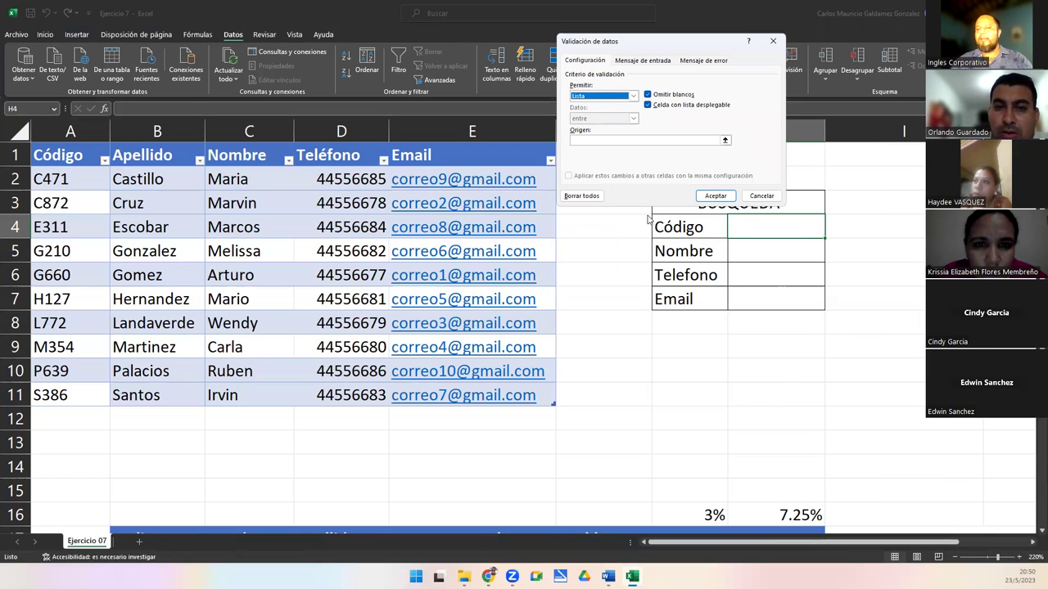
Step: Set the list source to the codes in $A$2:$A$11 and apply the validation rule
{"action": "left_click", "coordinate": [627, 141]}
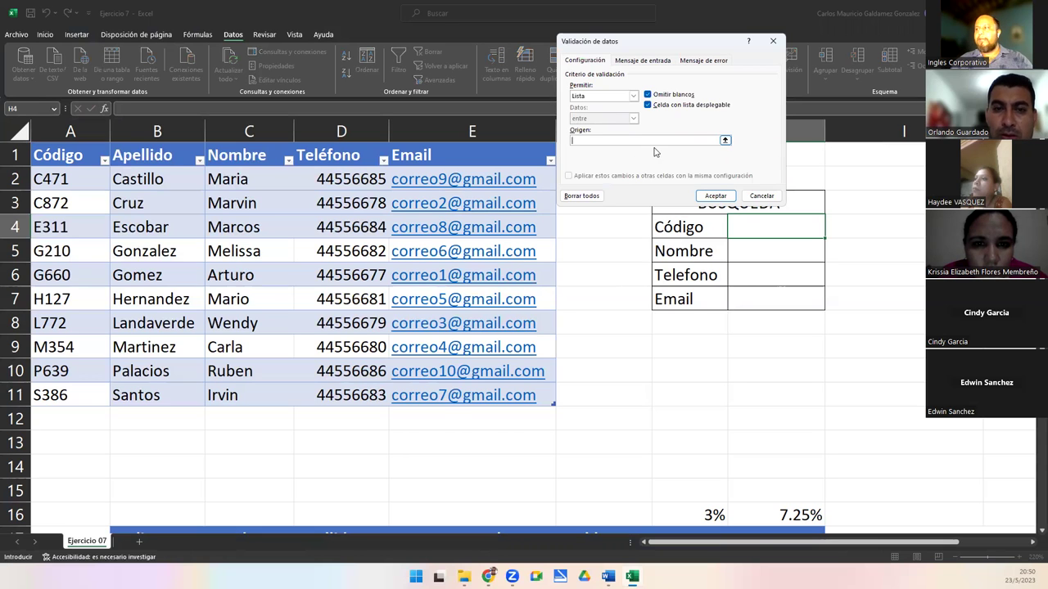
{"action": "left_click", "coordinate": [725, 141]}
{"action": "left_click", "coordinate": [83, 178]}
{"action": "left_click_drag", "start_coordinate": [78, 203], "coordinate": [110, 401]}
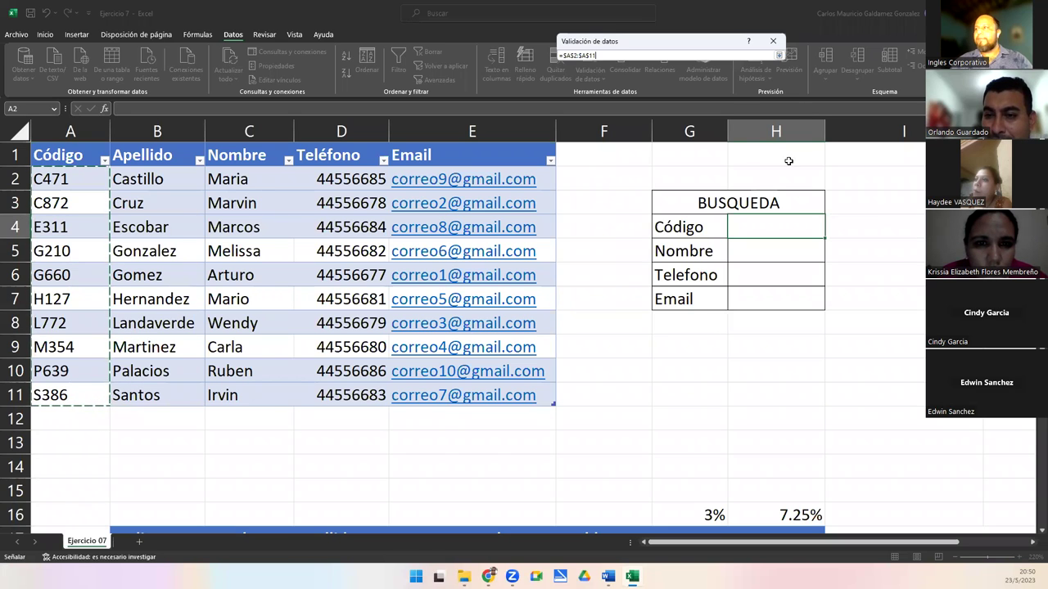
{"action": "left_click_drag", "start_coordinate": [722, 46], "coordinate": [704, 127]}
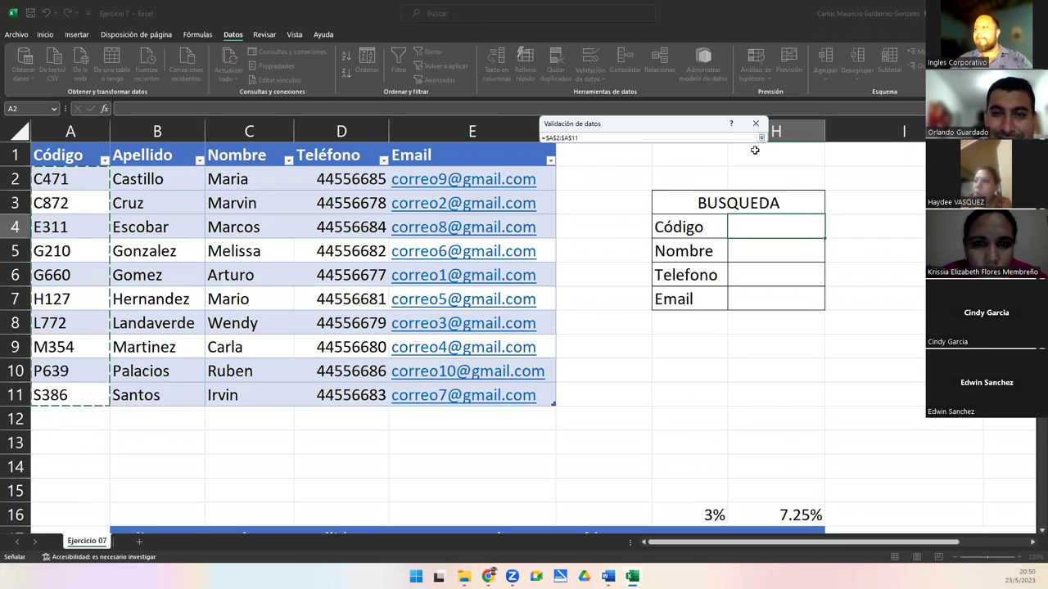
{"action": "left_click", "coordinate": [761, 138]}
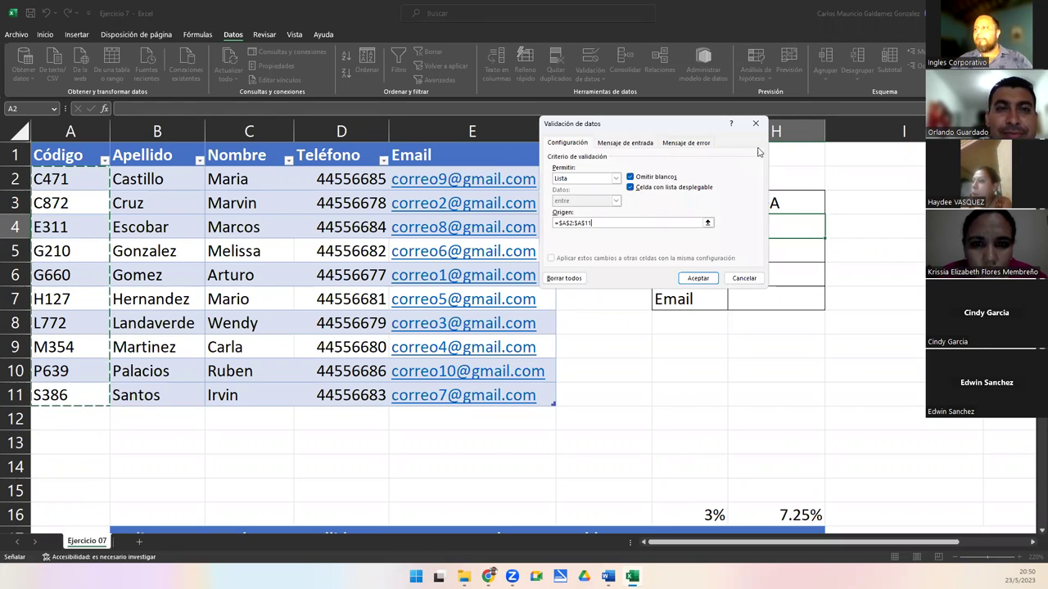
{"action": "left_click", "coordinate": [699, 279]}
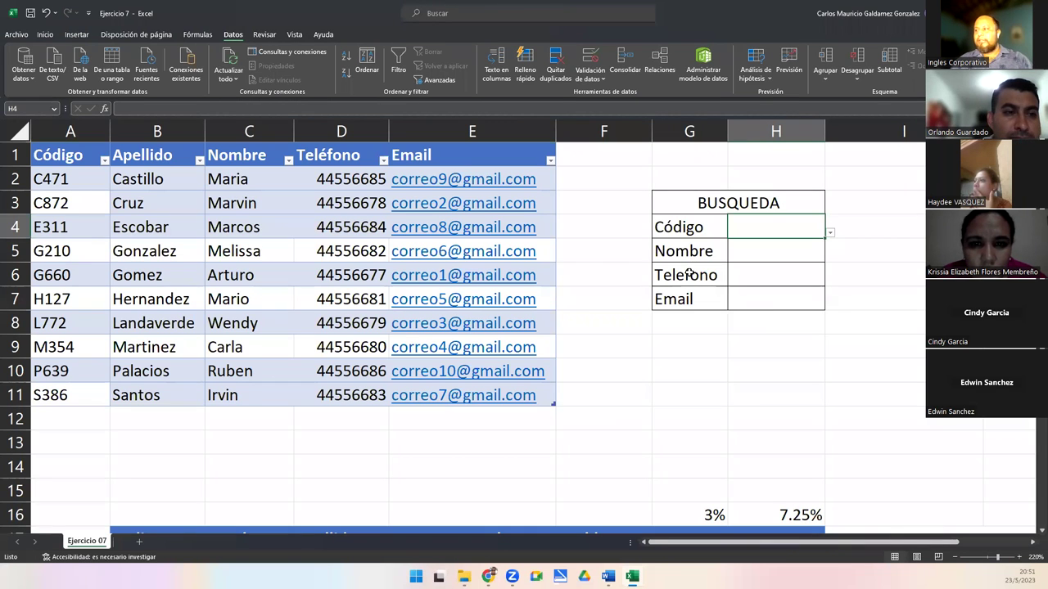
Step: Move the Telefono and Email rows down one row and add a bordered Apellido row at G6:H6 below Nombre
{"action": "left_click_drag", "start_coordinate": [690, 275], "coordinate": [747, 324]}
{"action": "left_click_drag", "start_coordinate": [689, 250], "coordinate": [739, 255]}
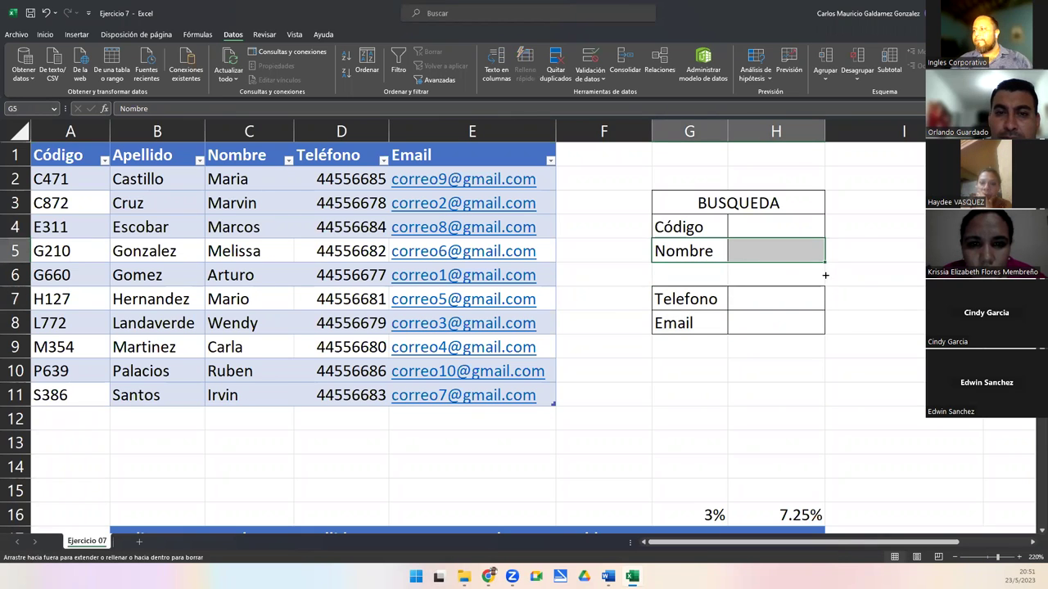
{"action": "left_click_drag", "start_coordinate": [825, 275], "coordinate": [825, 277]}
{"action": "left_click", "coordinate": [707, 273]}
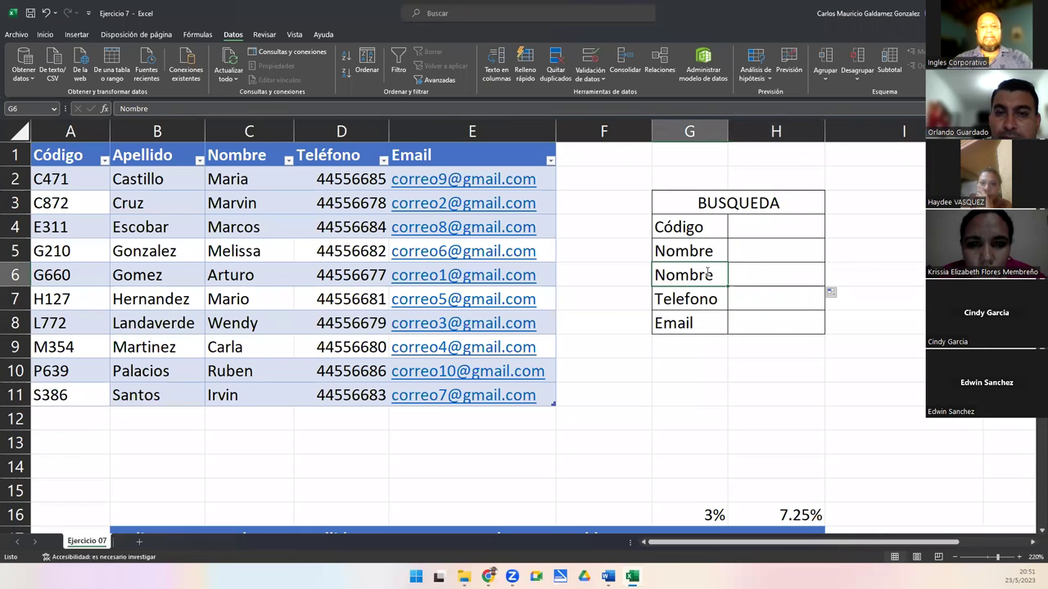
{"action": "type", "text": "A"}
{"action": "key", "text": "BackSpace"}
{"action": "type", "text": "Apellido"}
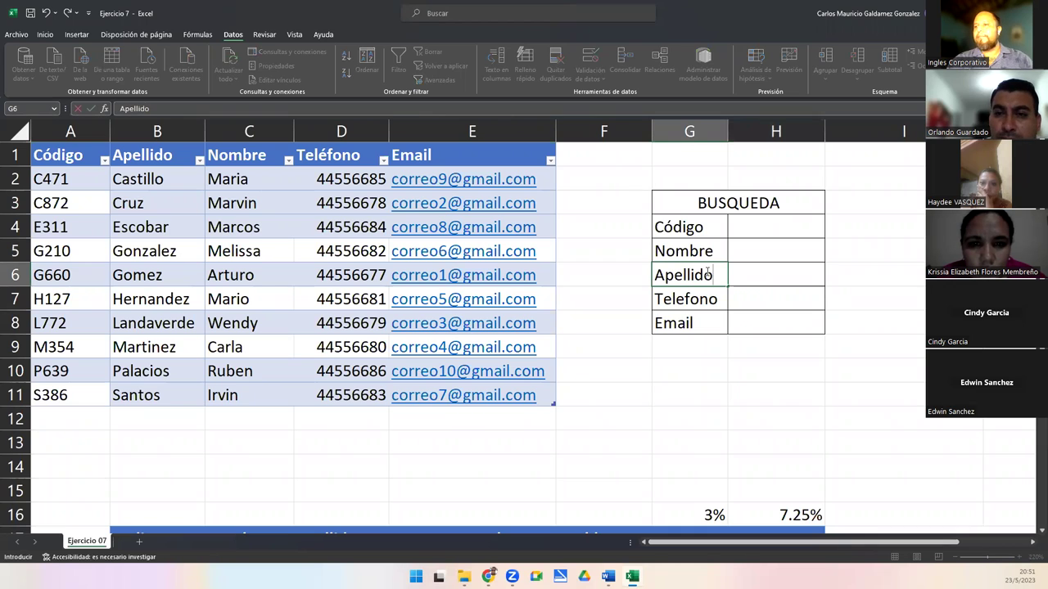
{"action": "key", "text": "Return"}
{"action": "left_click", "coordinate": [703, 235]}
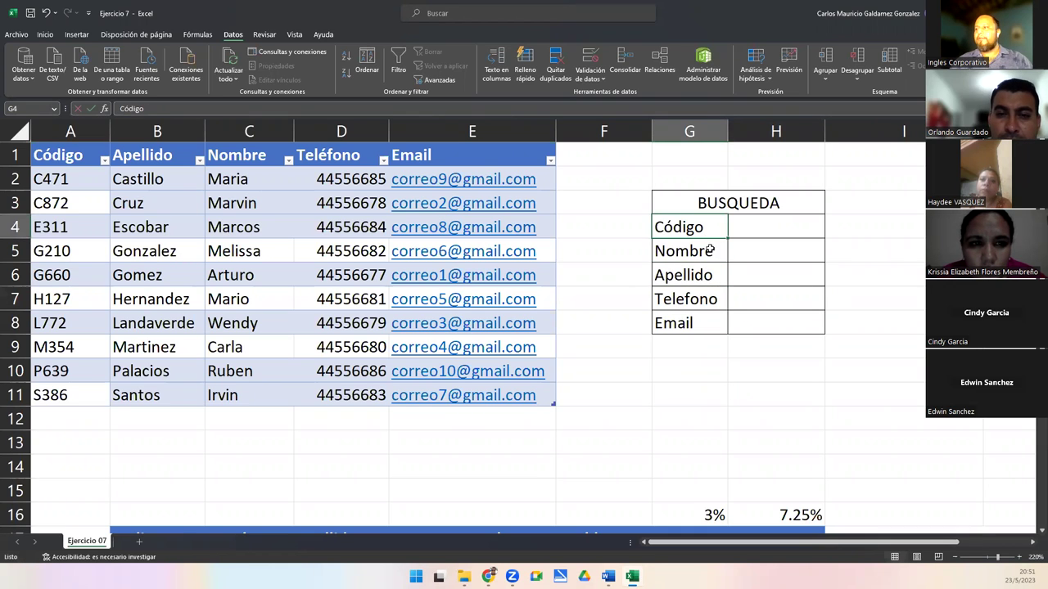
{"action": "left_click", "coordinate": [699, 326]}
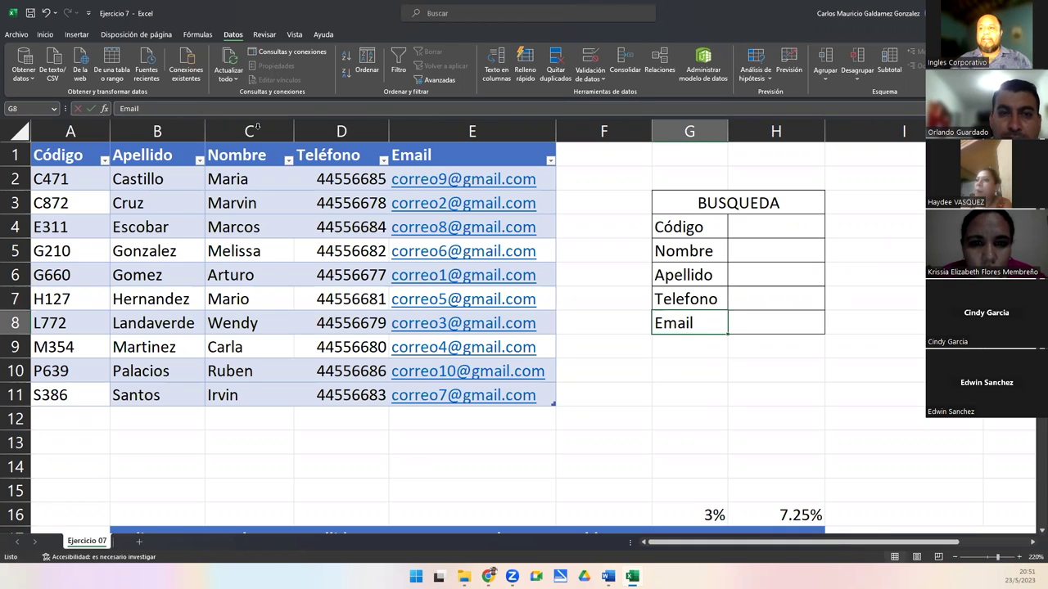
{"action": "left_click_drag", "start_coordinate": [76, 156], "coordinate": [528, 394]}
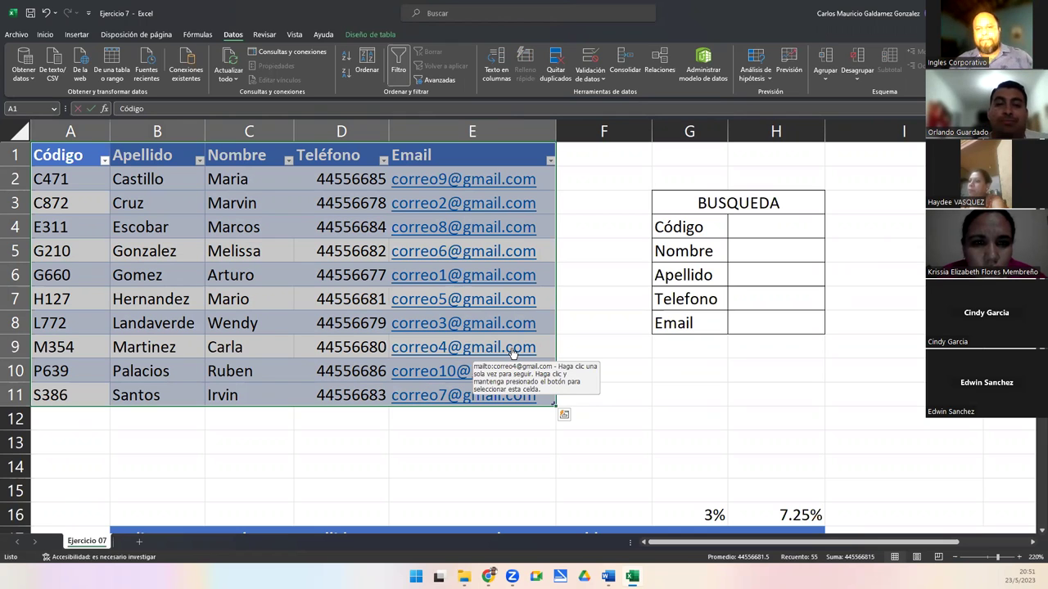
{"action": "left_click", "coordinate": [788, 229]}
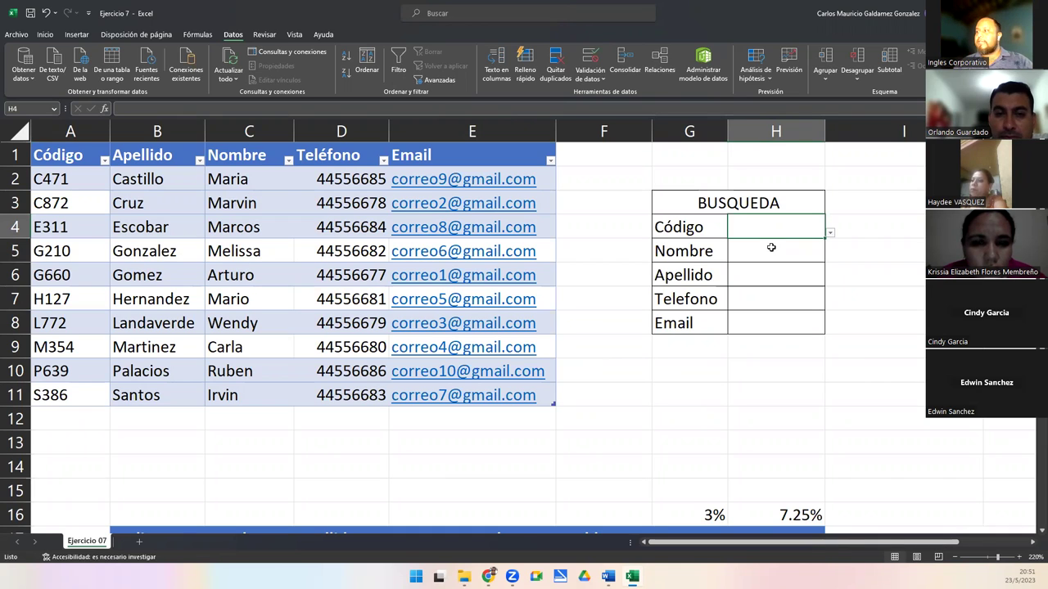
Step: Begin a BUSCARV formula in the Nombre cell H5 with H4 as the lookup value and Tabla3 as the table
{"action": "left_click", "coordinate": [778, 253]}
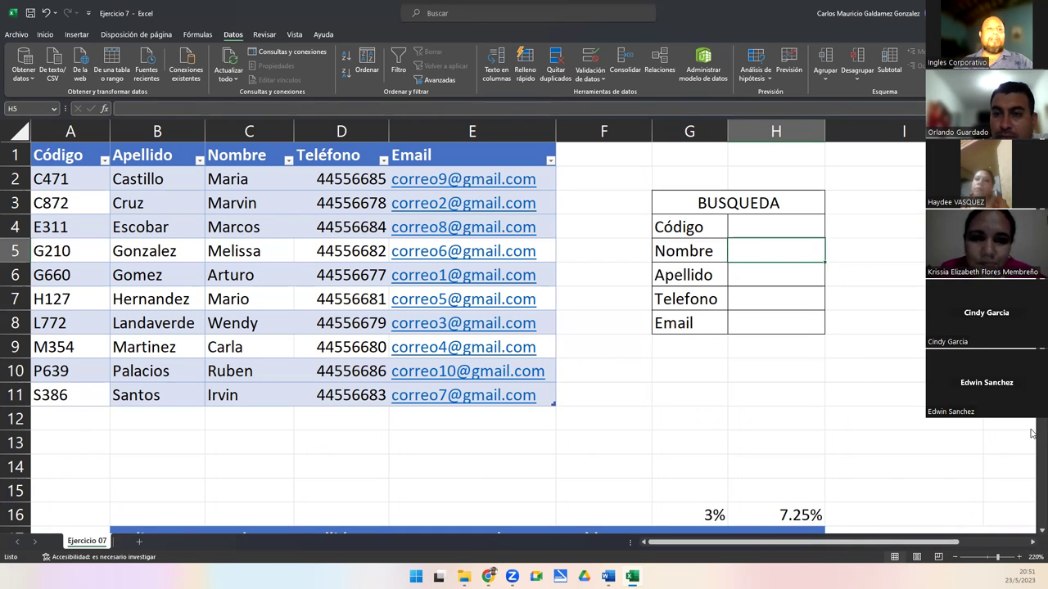
{"action": "type", "text": "="}
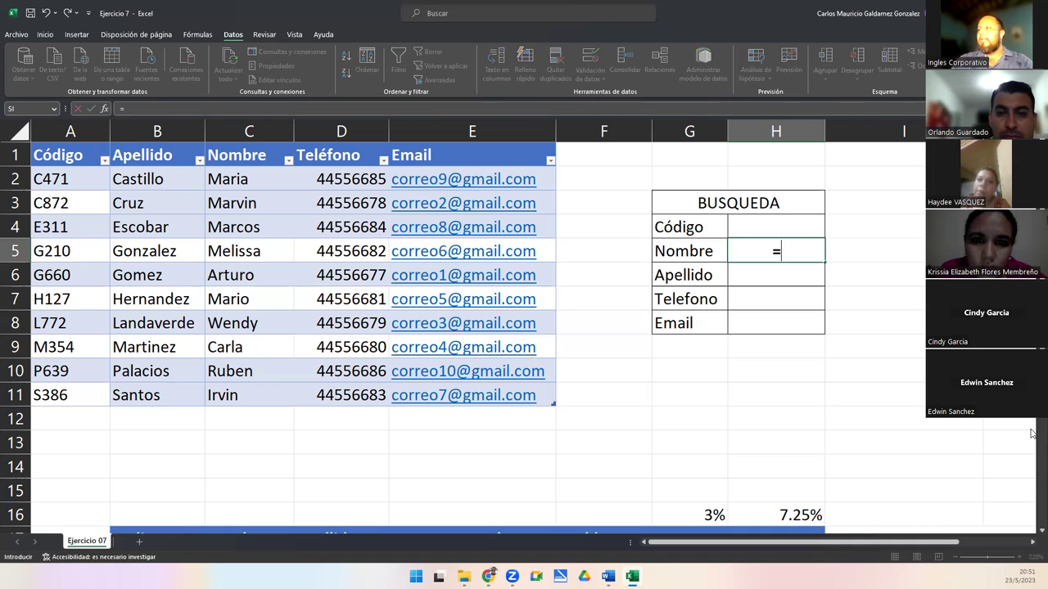
{"action": "type", "text": "busca"}
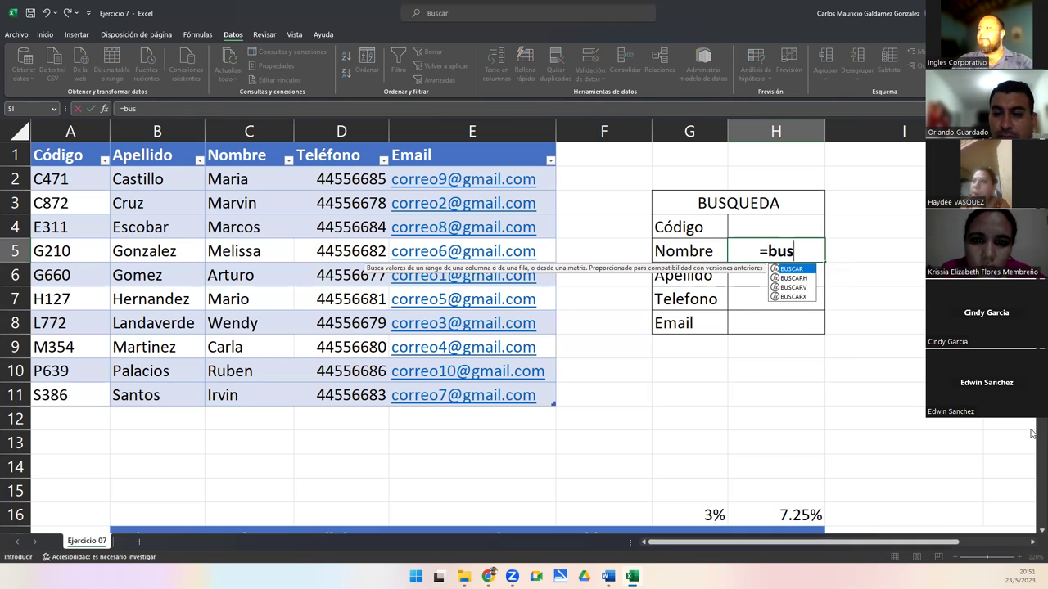
{"action": "key", "text": "Down"}
{"action": "key", "text": "Down"}
{"action": "key", "text": "Tab"}
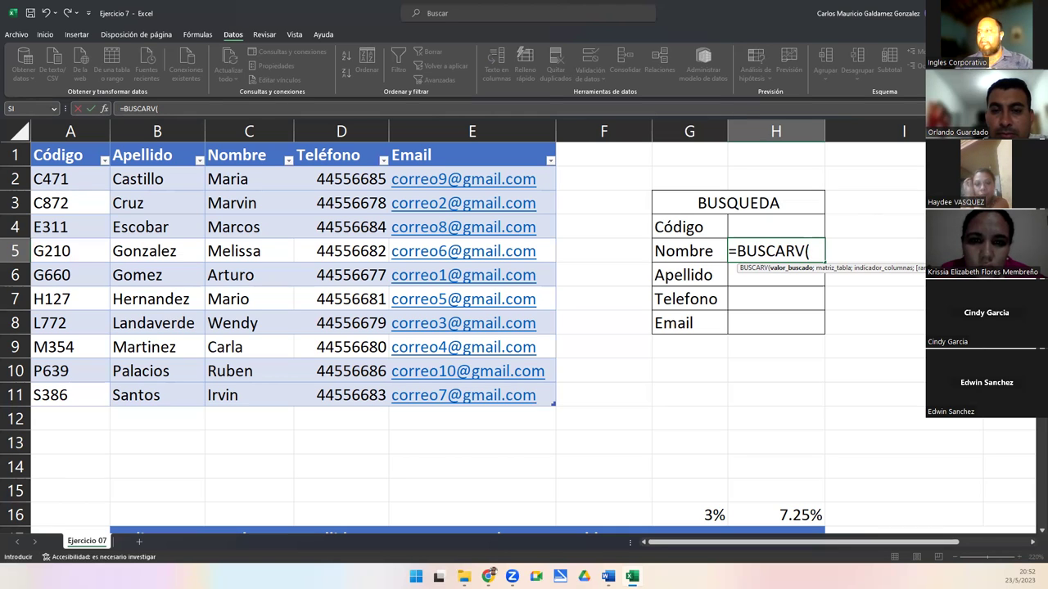
{"action": "left_click", "coordinate": [750, 226]}
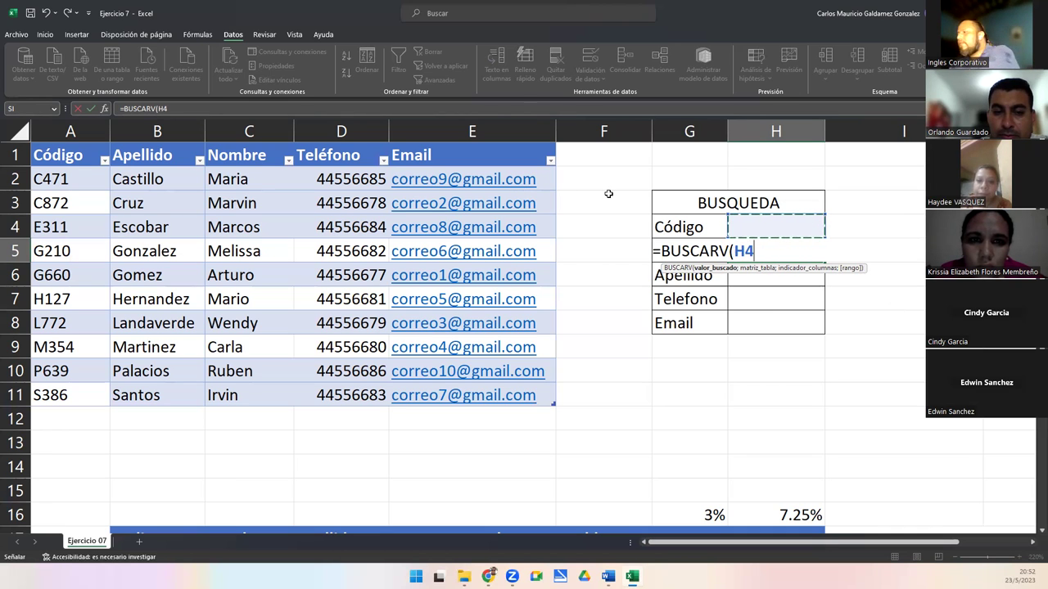
{"action": "type", "text": ";"}
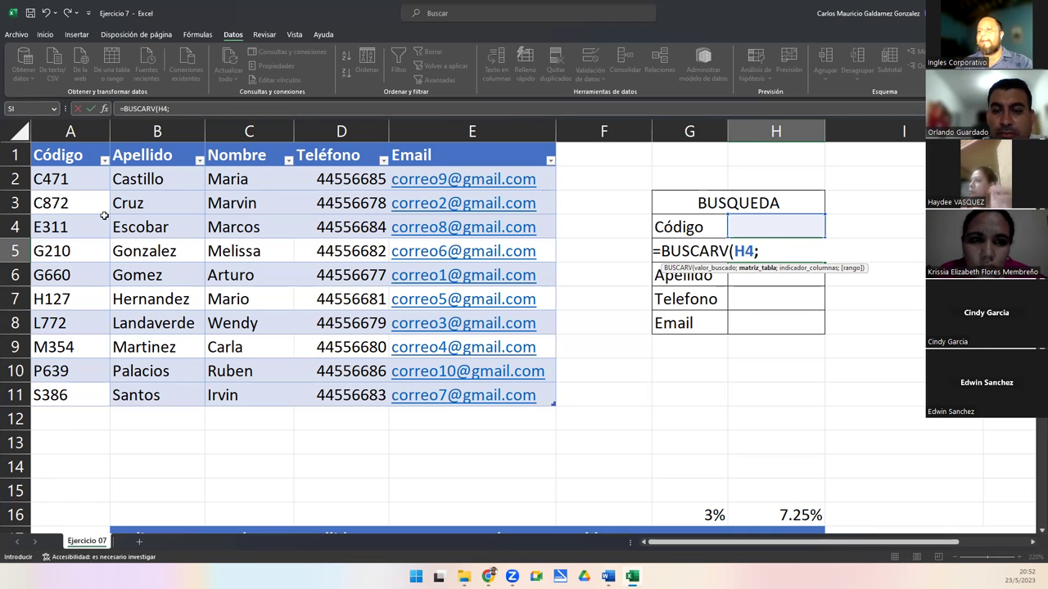
{"action": "left_click", "coordinate": [50, 178]}
{"action": "left_click_drag", "start_coordinate": [51, 178], "coordinate": [469, 395]}
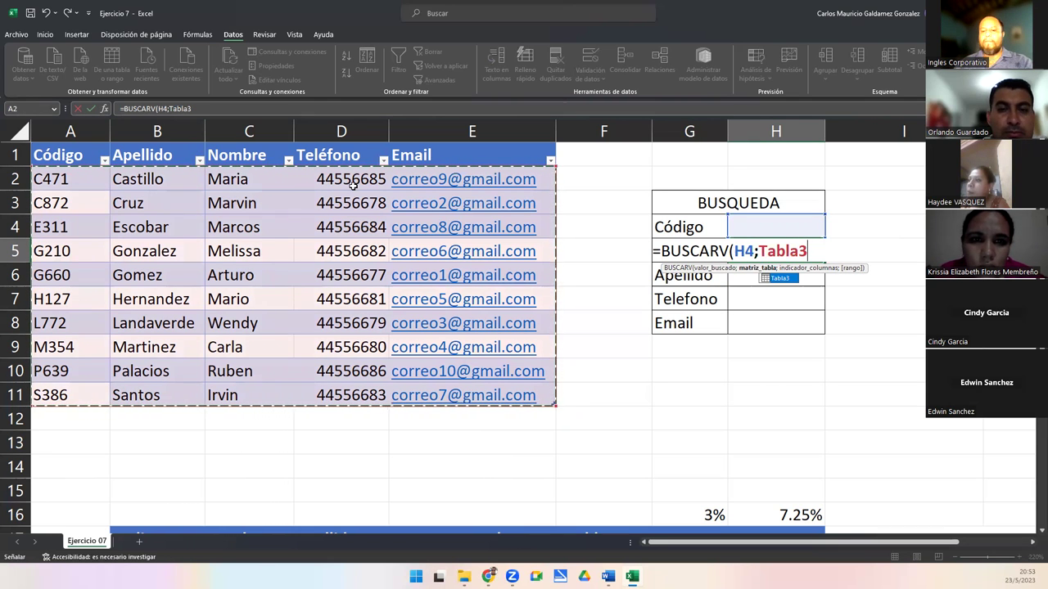
Step: Complete the H5 BUSCARV formula with column index 3 and FALSO for an exact match
{"action": "type", "text": ";3"}
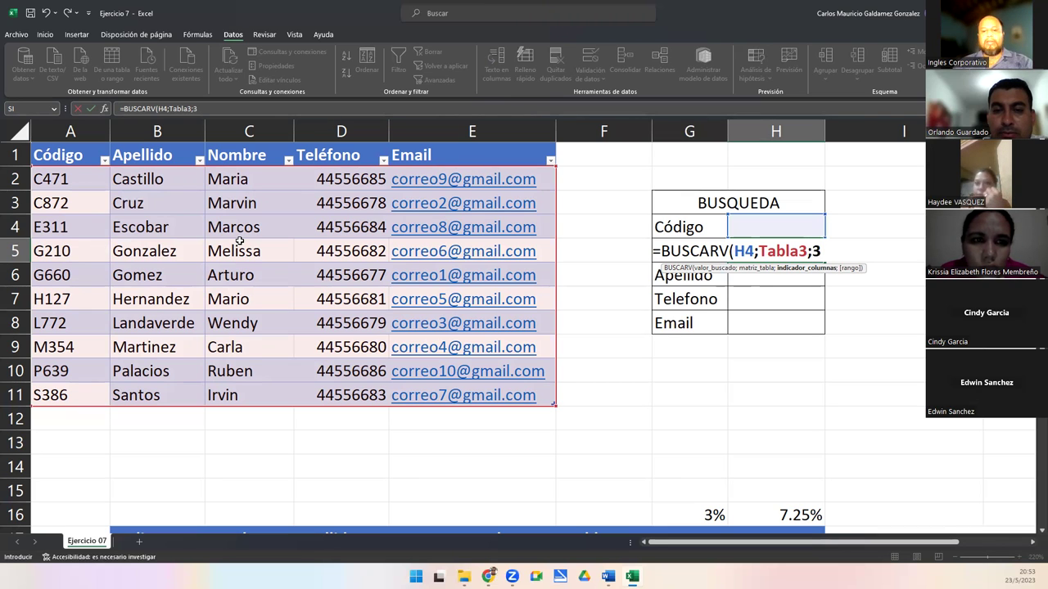
{"action": "type", "text": ";"}
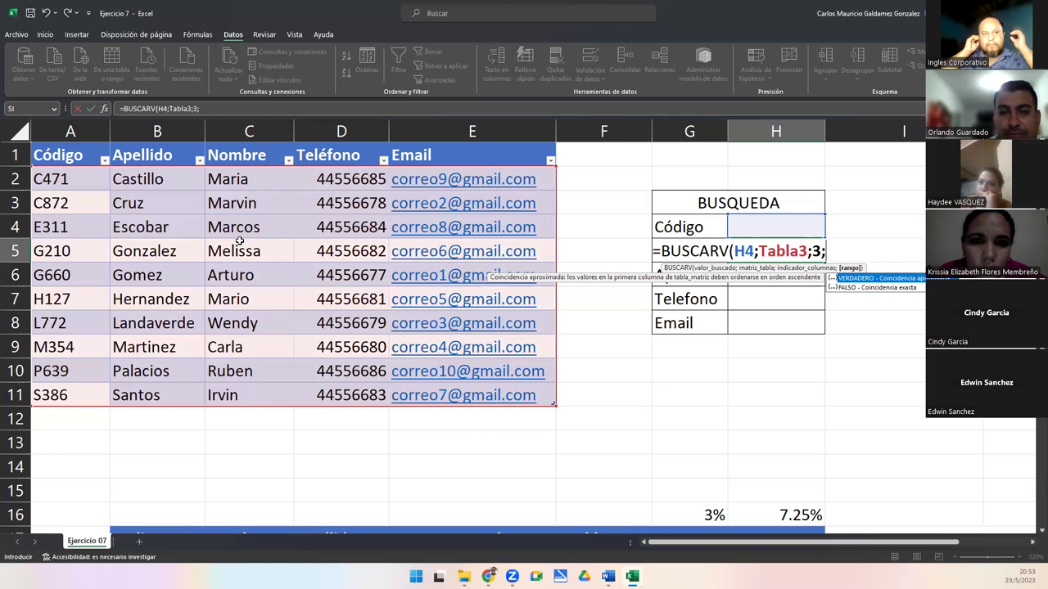
{"action": "key", "text": "Down"}
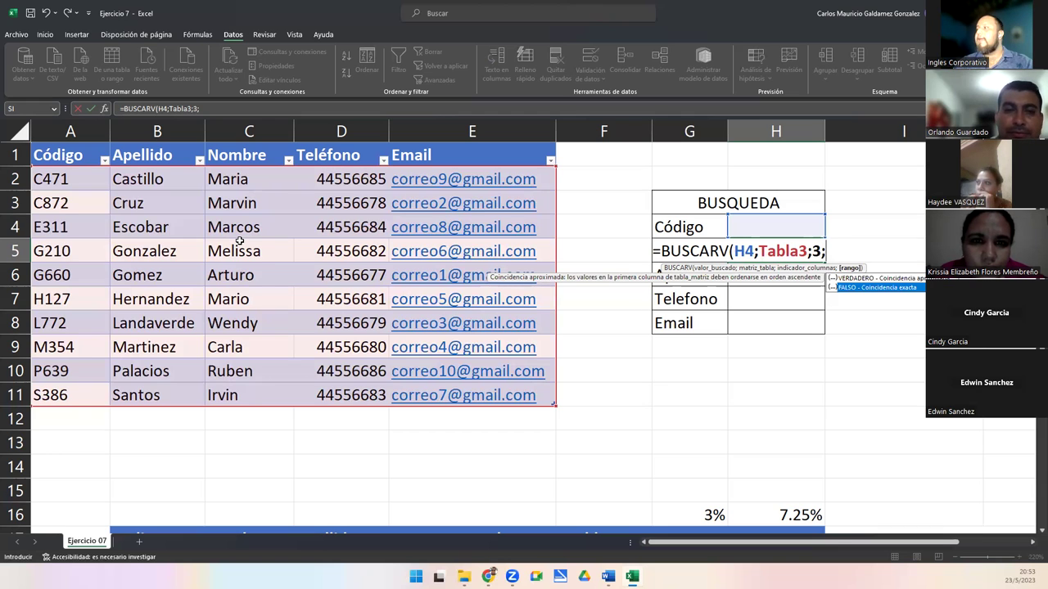
{"action": "key", "text": "Tab"}
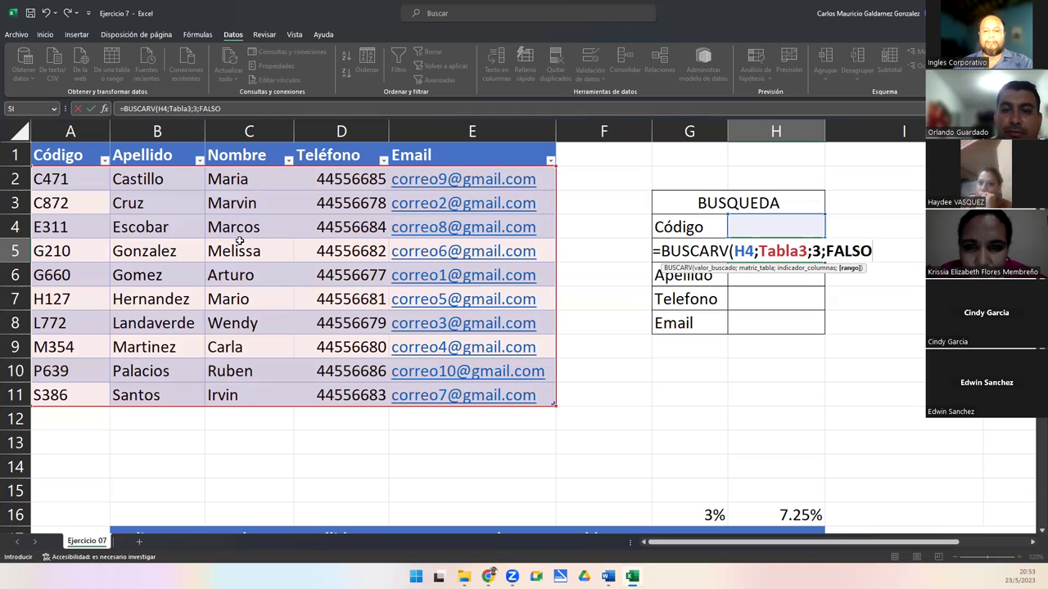
{"action": "type", "text": ")"}
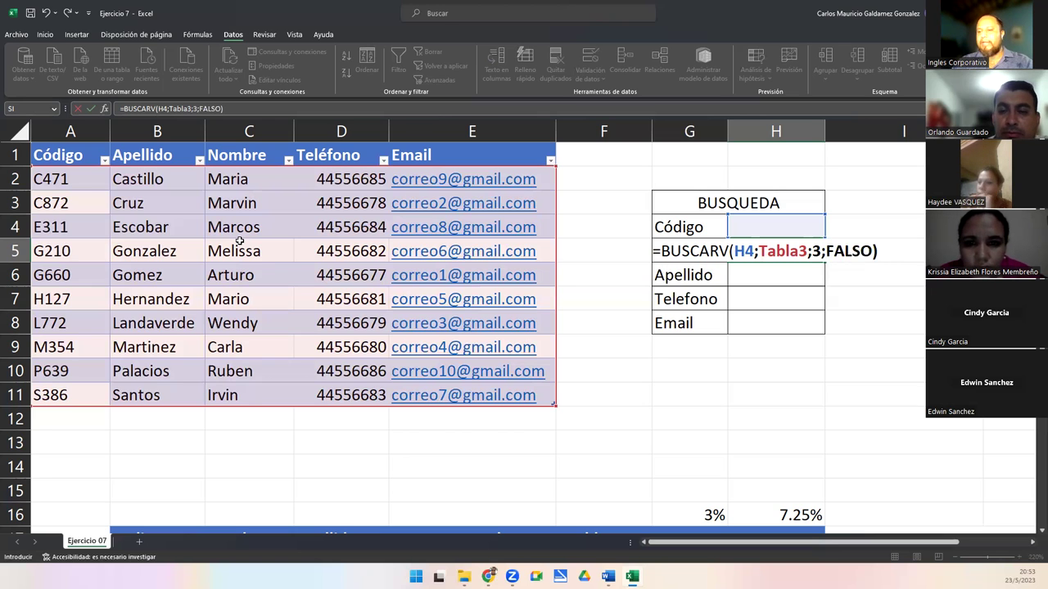
{"action": "key", "text": "Return"}
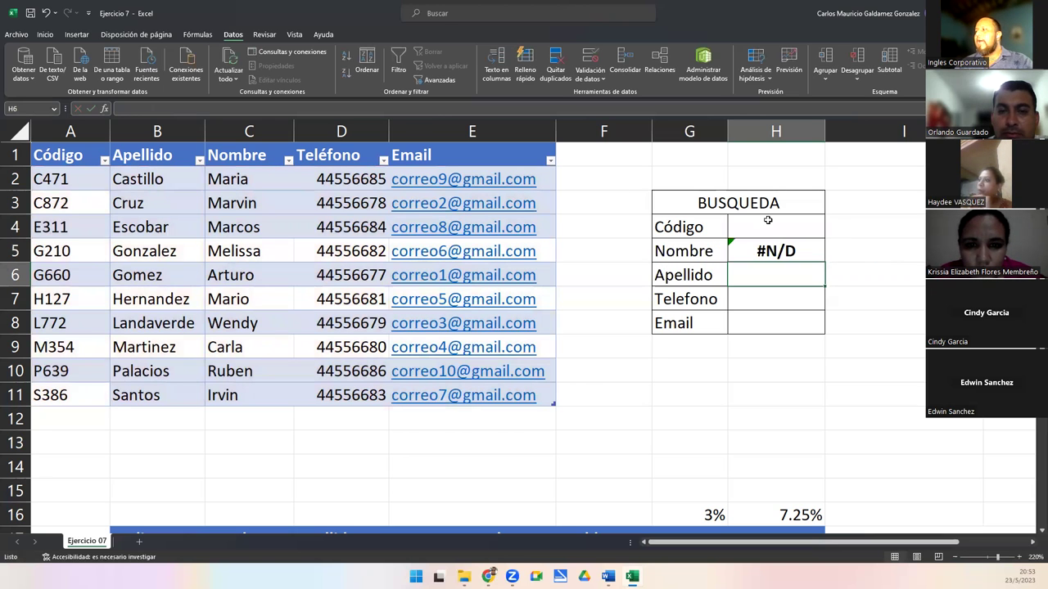
Step: Choose code L772 in H4 and compare the Nombre result with row 8 of the contact table
{"action": "left_click", "coordinate": [768, 221]}
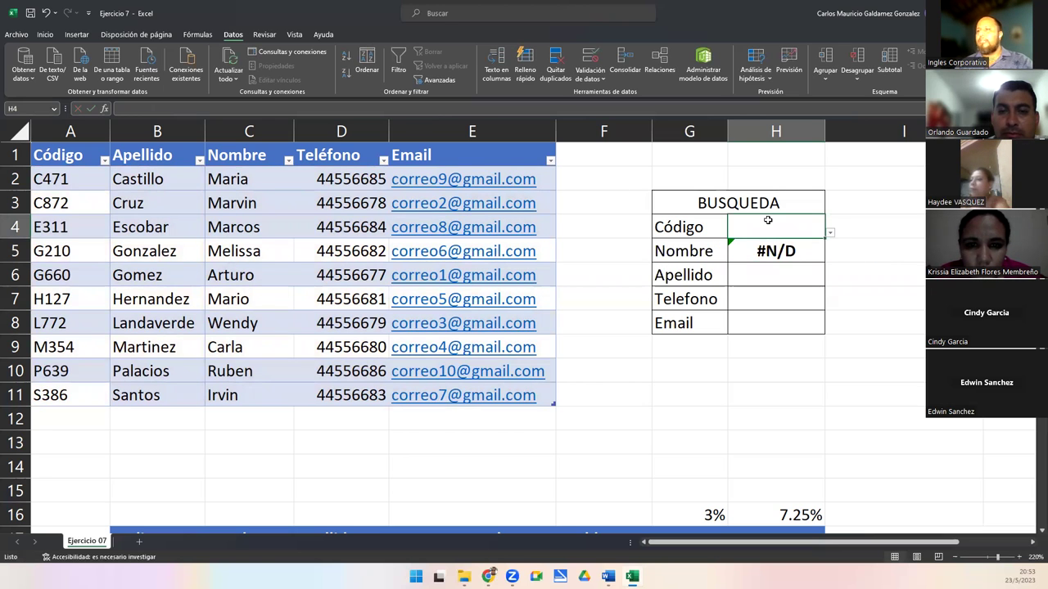
{"action": "left_click", "coordinate": [829, 234]}
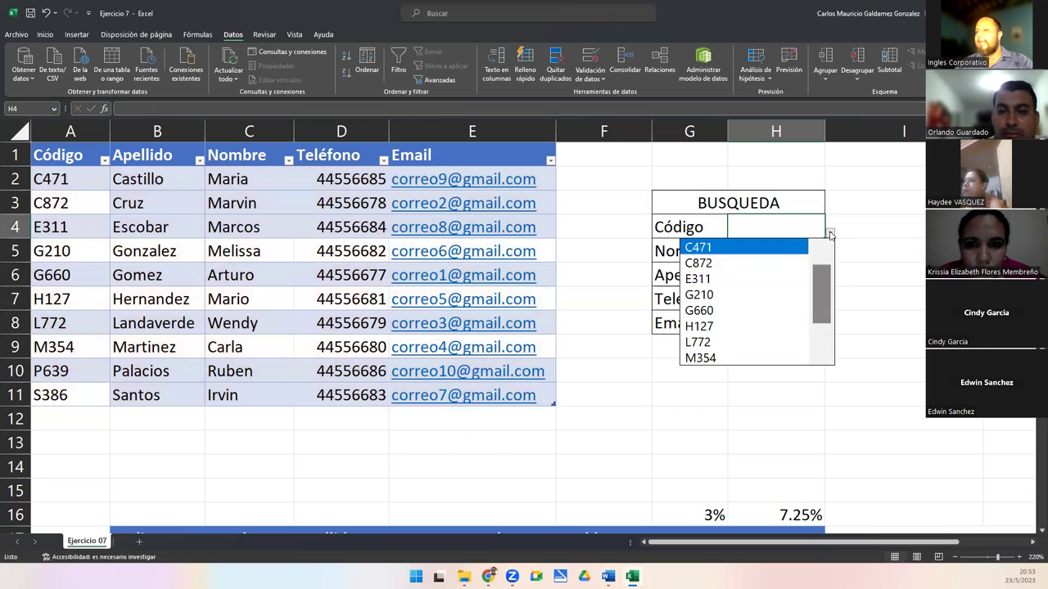
{"action": "left_click", "coordinate": [727, 342]}
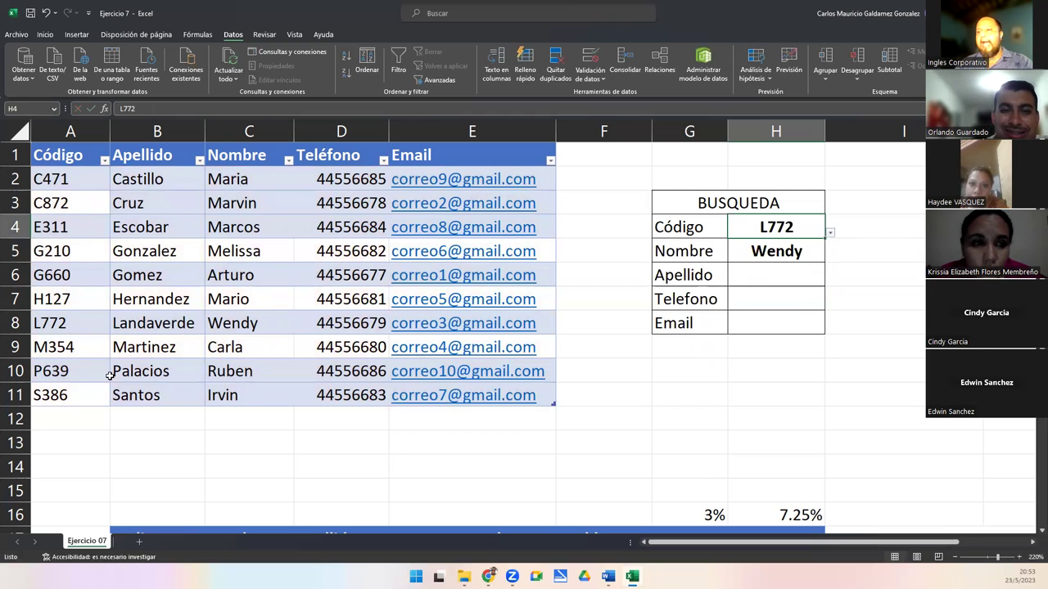
{"action": "left_click", "coordinate": [24, 326]}
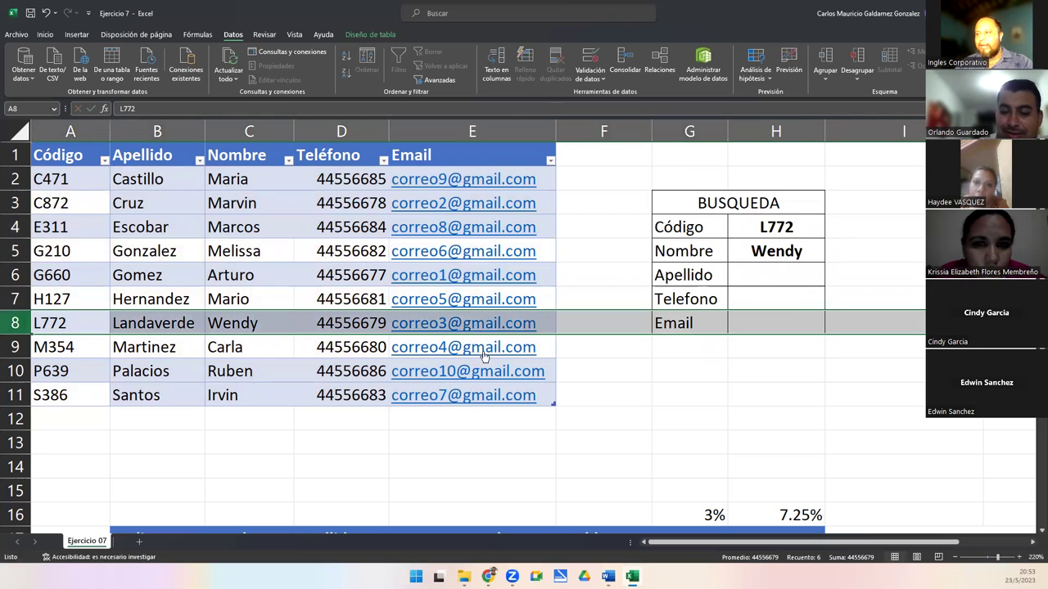
Step: Open the Nombre lookup formula in H5 for editing
{"action": "left_click", "coordinate": [793, 256]}
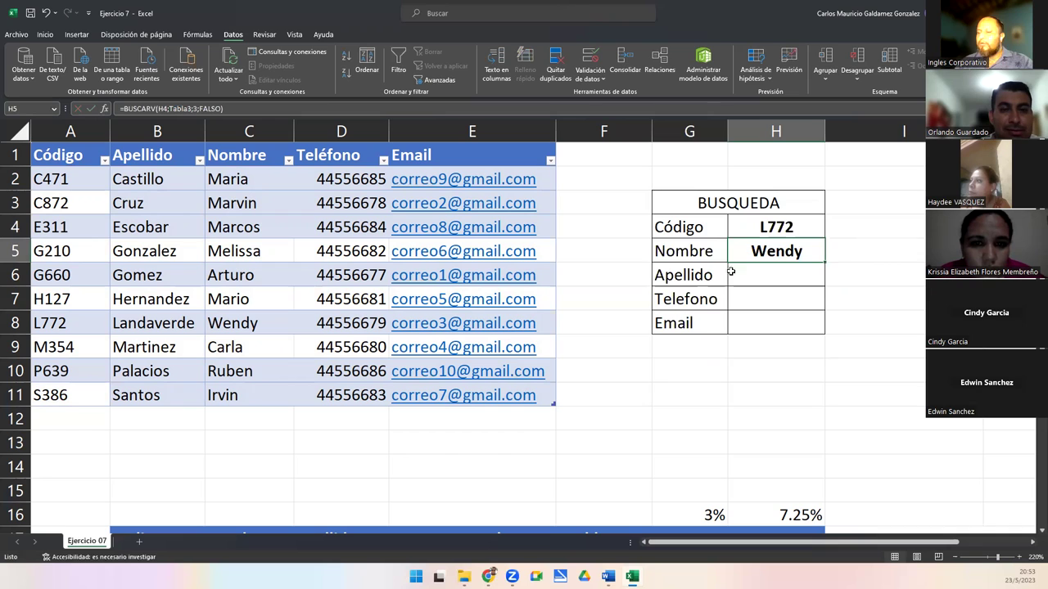
{"action": "double_click", "coordinate": [752, 225]}
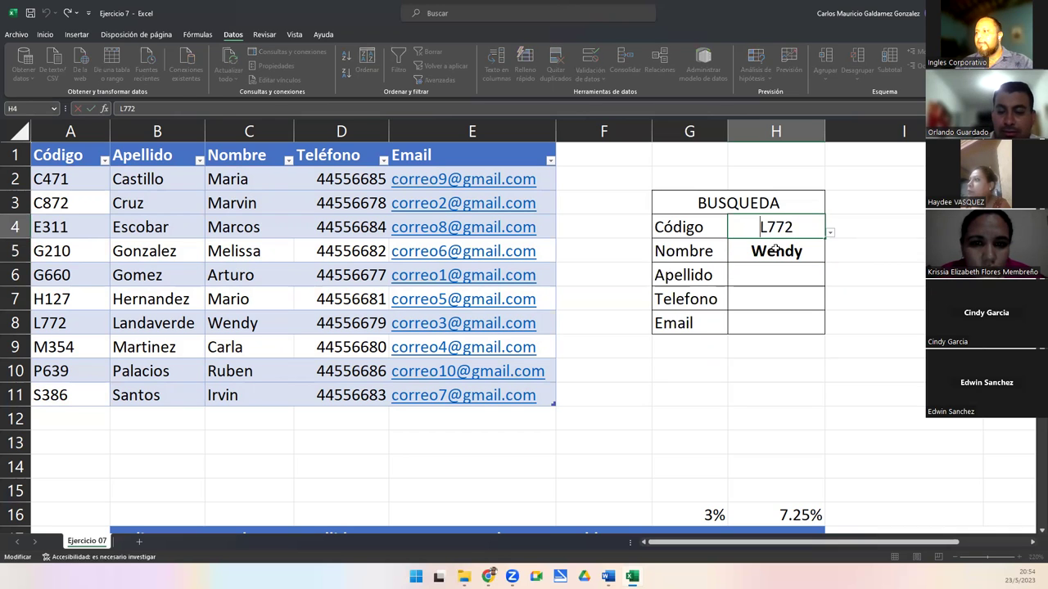
{"action": "double_click", "coordinate": [776, 252]}
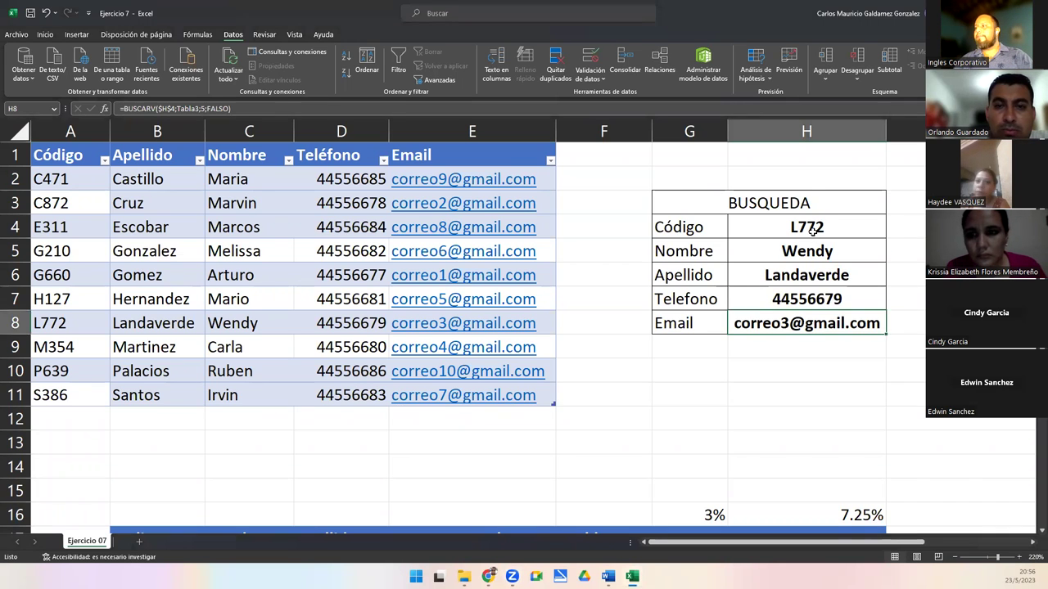
Step: Choose code E311 in H4 and compare the BUSQUEDA results with row 4 of the contact table
{"action": "left_click", "coordinate": [808, 230]}
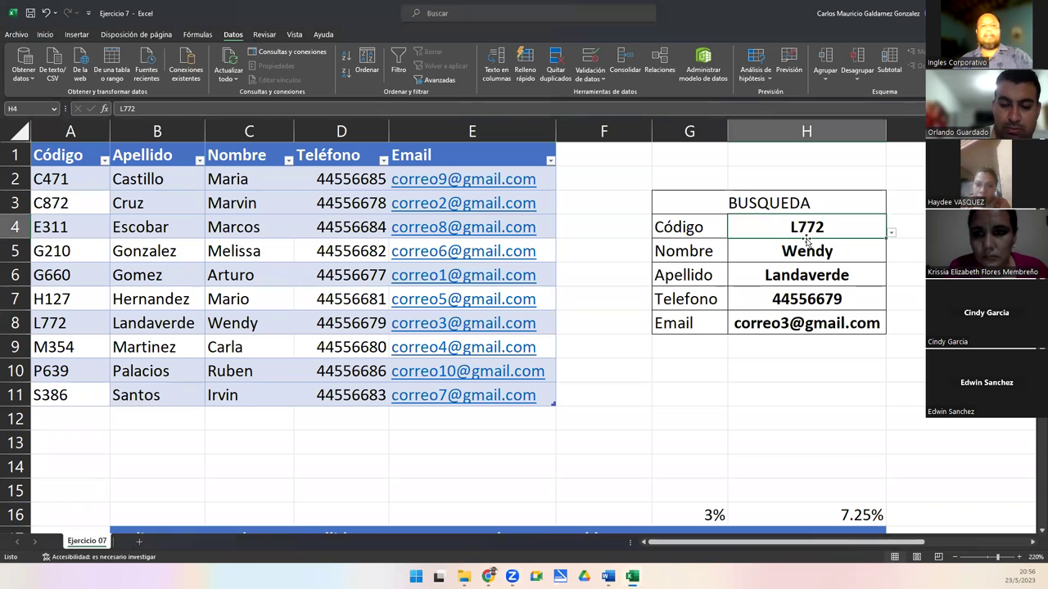
{"action": "left_click", "coordinate": [891, 233]}
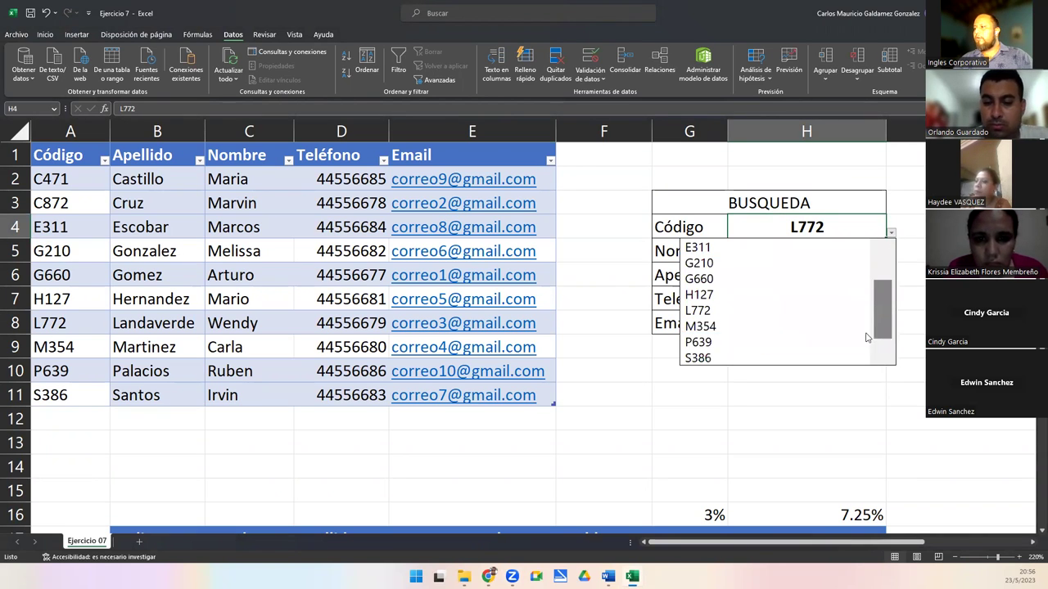
{"action": "scroll", "coordinate": [884, 298], "scroll_direction": "up", "scroll_amount": 1}
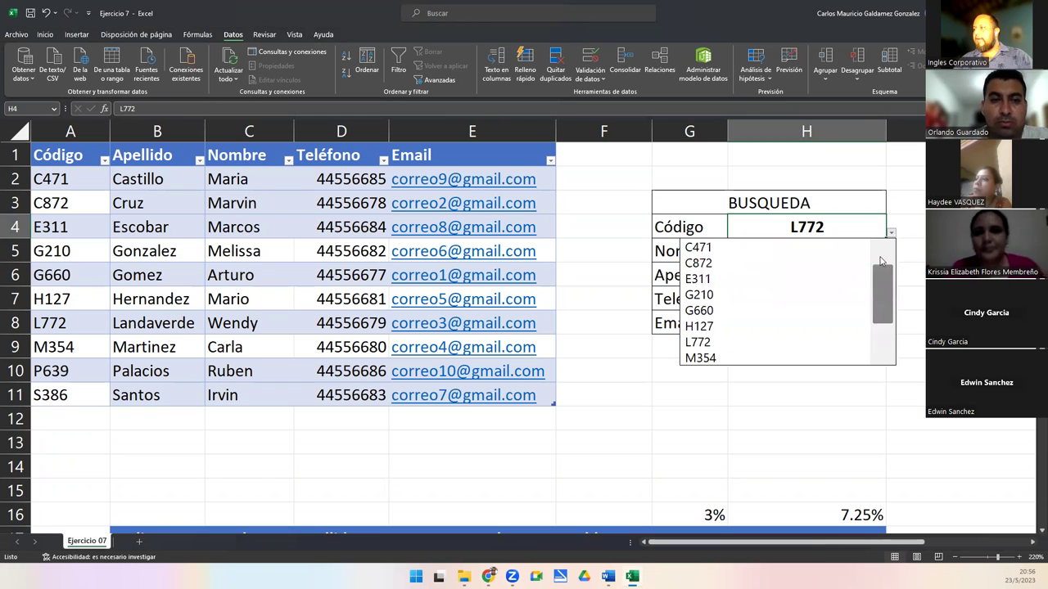
{"action": "left_click", "coordinate": [718, 280]}
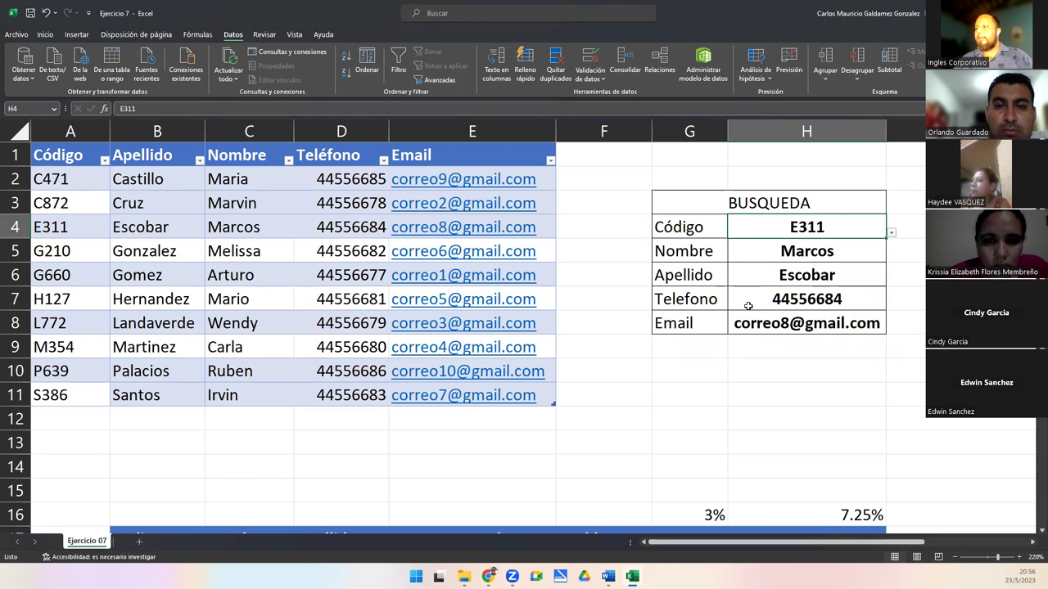
{"action": "left_click", "coordinate": [18, 226]}
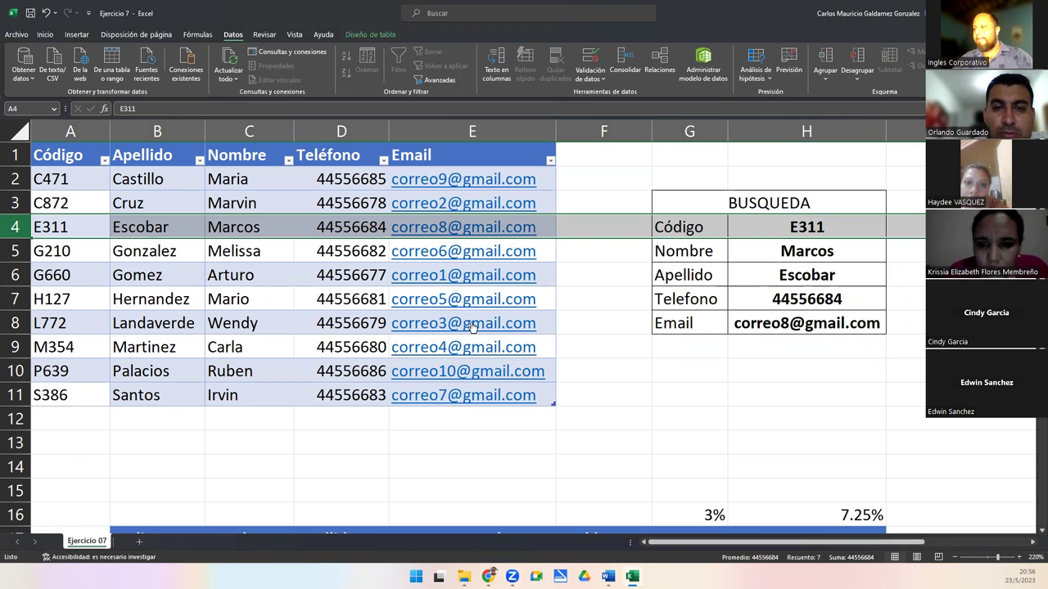
{"action": "left_click", "coordinate": [614, 352]}
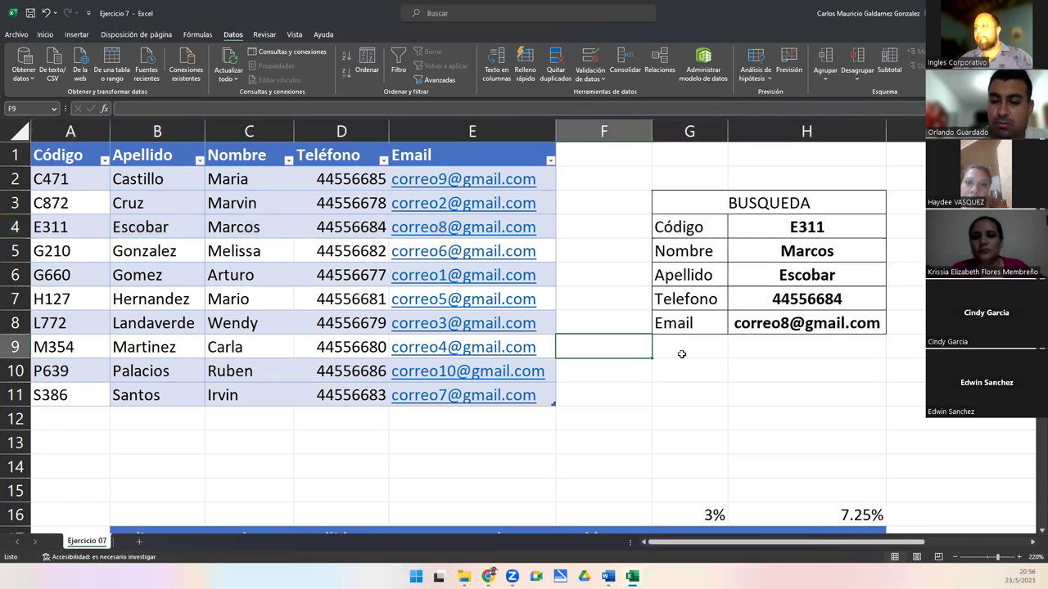
Step: Select code M354 from the Código list in H4 of the BUSQUEDA block
{"action": "left_click", "coordinate": [681, 354]}
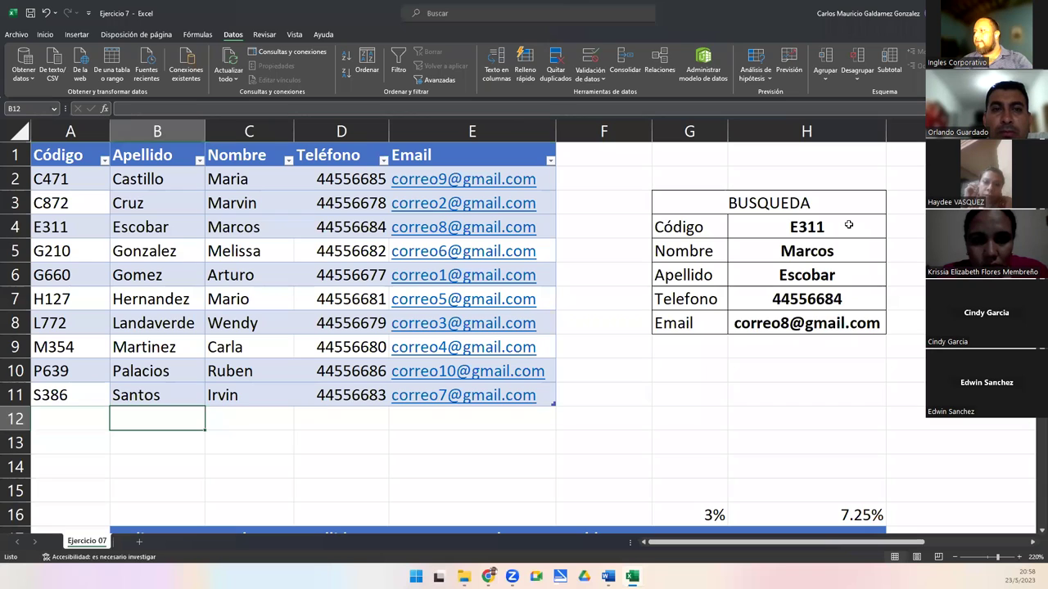
{"action": "left_click", "coordinate": [891, 236]}
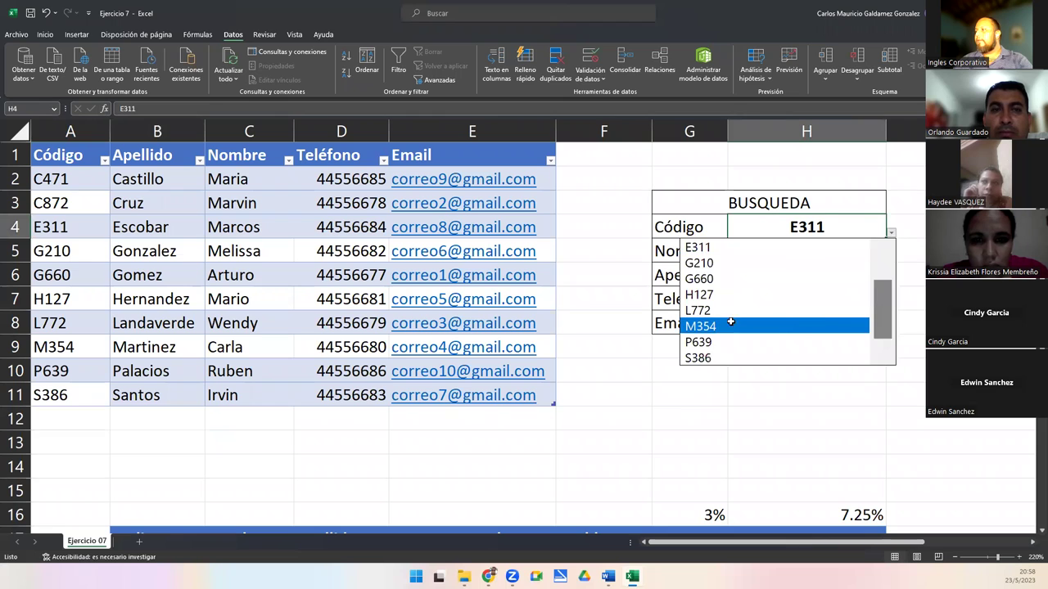
{"action": "left_click", "coordinate": [733, 326]}
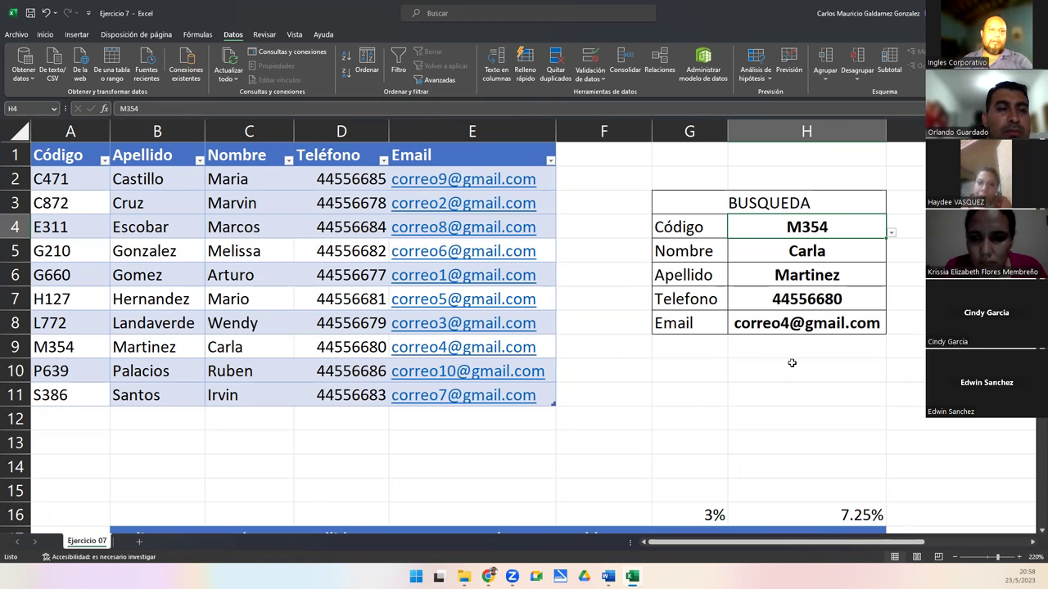
{"action": "scroll", "coordinate": [579, 340], "scroll_direction": "down", "scroll_amount": 2}
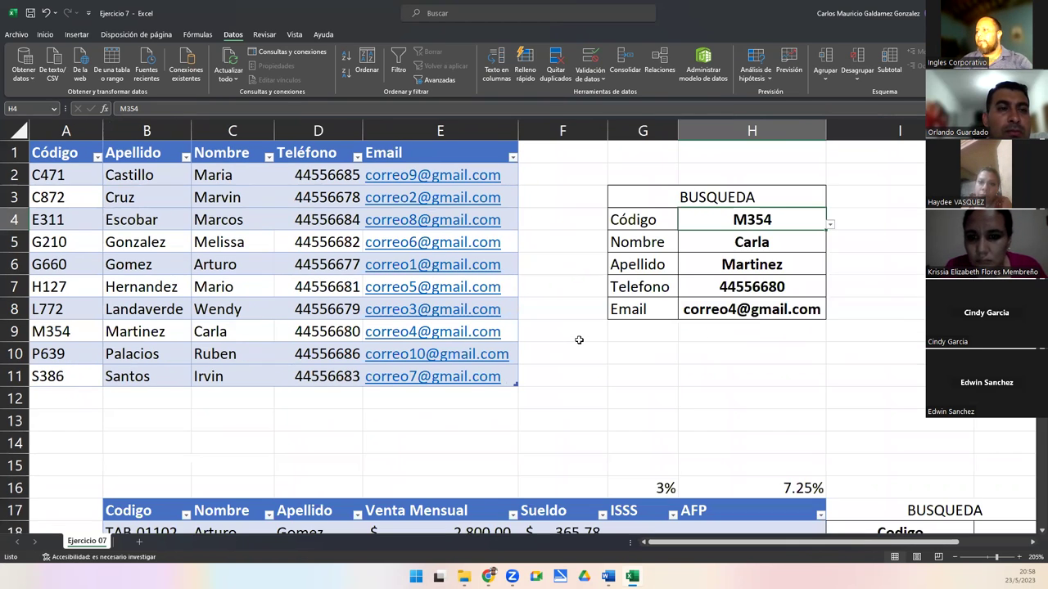
{"action": "scroll", "coordinate": [579, 340], "scroll_direction": "down", "scroll_amount": 5}
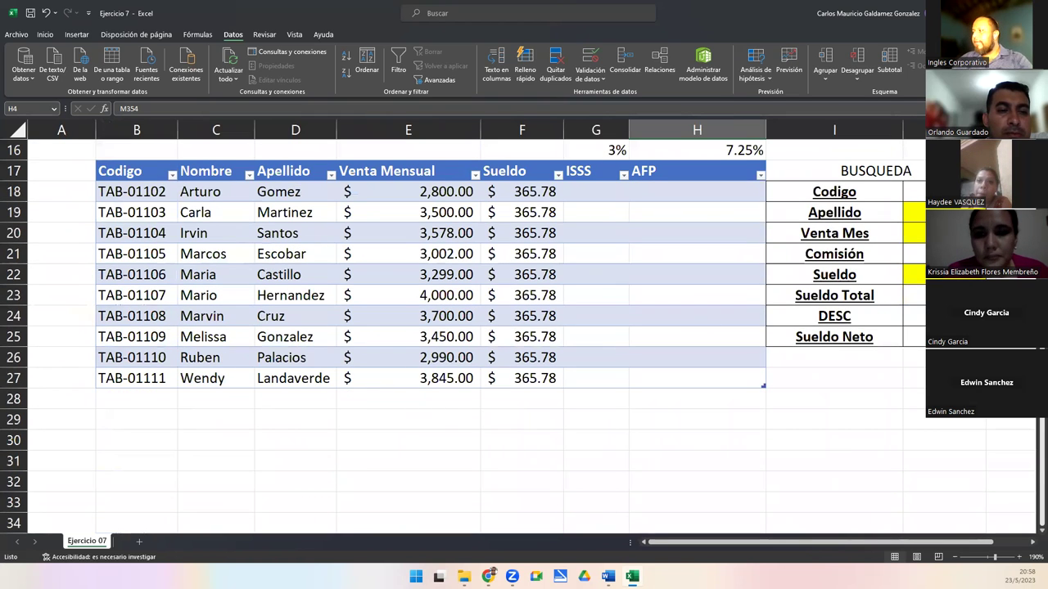
{"action": "scroll", "coordinate": [517, 336], "scroll_direction": "up", "scroll_amount": 1}
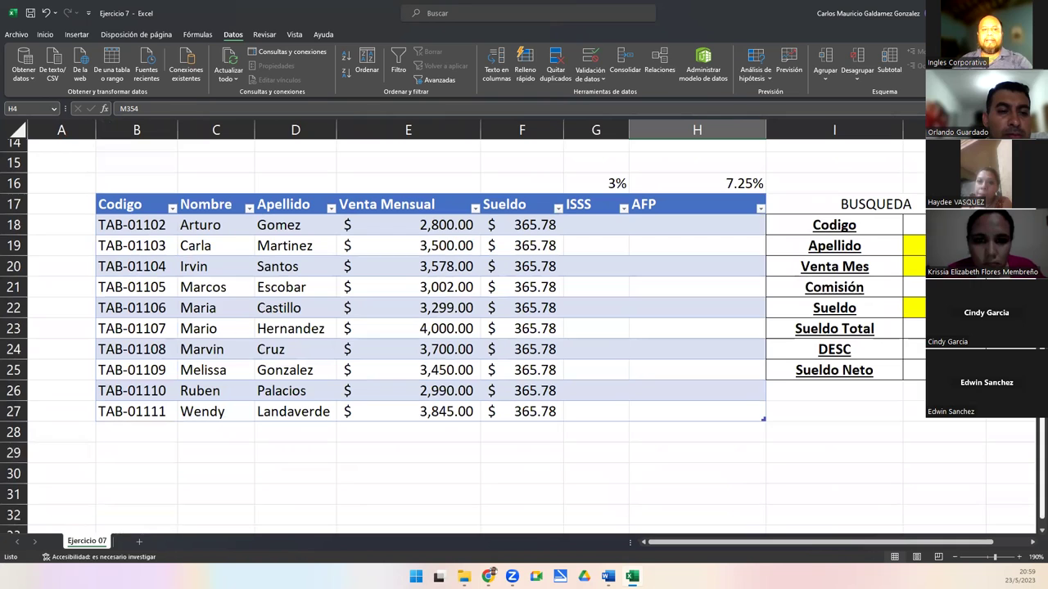
{"action": "scroll", "coordinate": [913, 487], "scroll_direction": "up", "scroll_amount": 1}
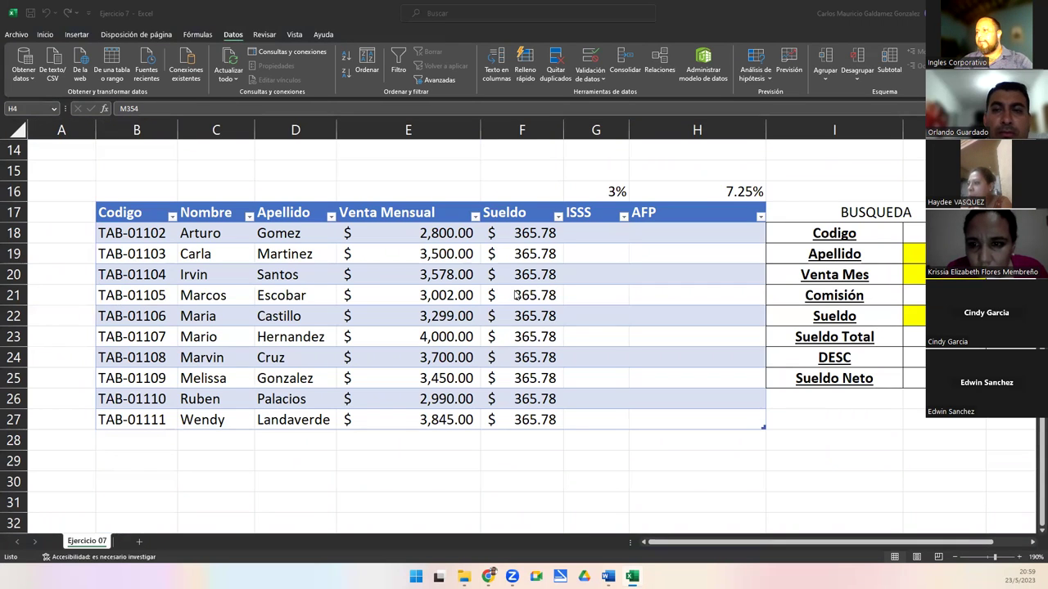
{"action": "left_click", "coordinate": [480, 128]}
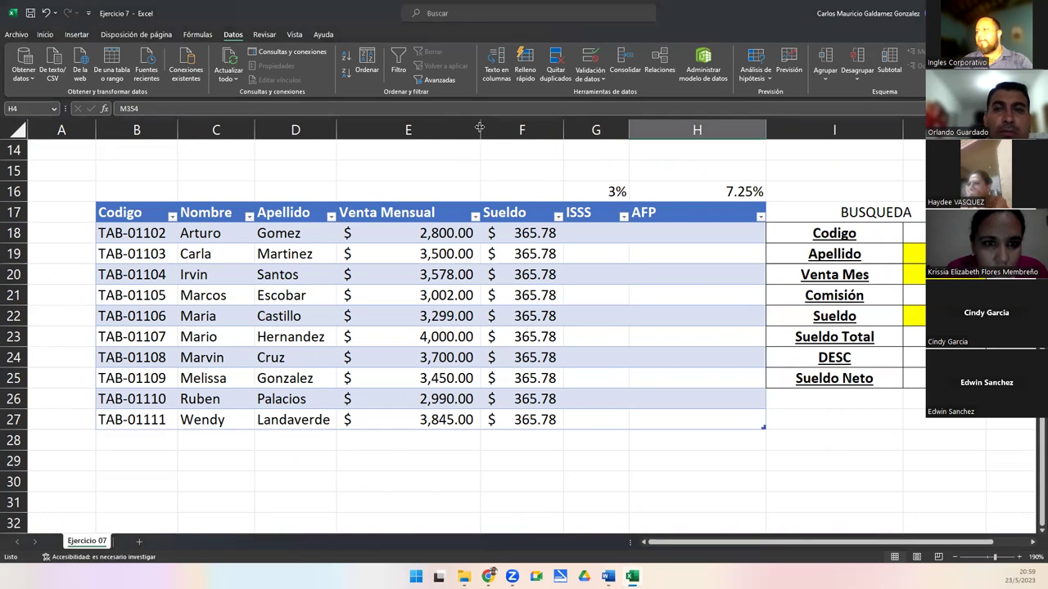
{"action": "scroll", "coordinate": [515, 192], "scroll_direction": "up", "scroll_amount": 5}
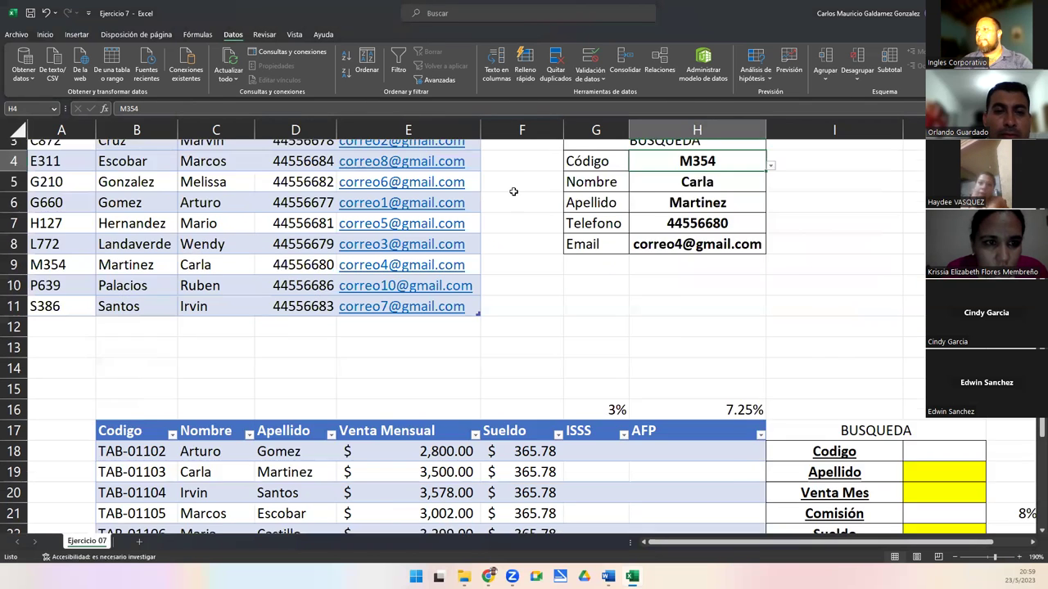
Step: Examine the sales table's ISSS and AFP columns together with the Sueldo column and the rates in G16 and H16
{"action": "scroll", "coordinate": [532, 260], "scroll_direction": "down", "scroll_amount": 6}
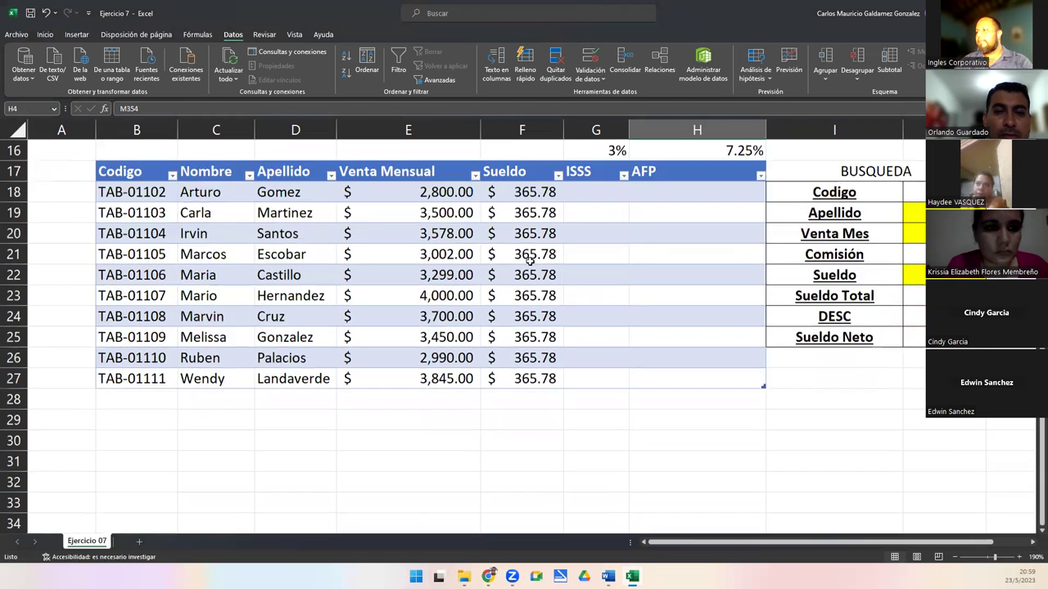
{"action": "scroll", "coordinate": [532, 260], "scroll_direction": "up", "scroll_amount": 1}
{"action": "left_click", "coordinate": [1032, 545]}
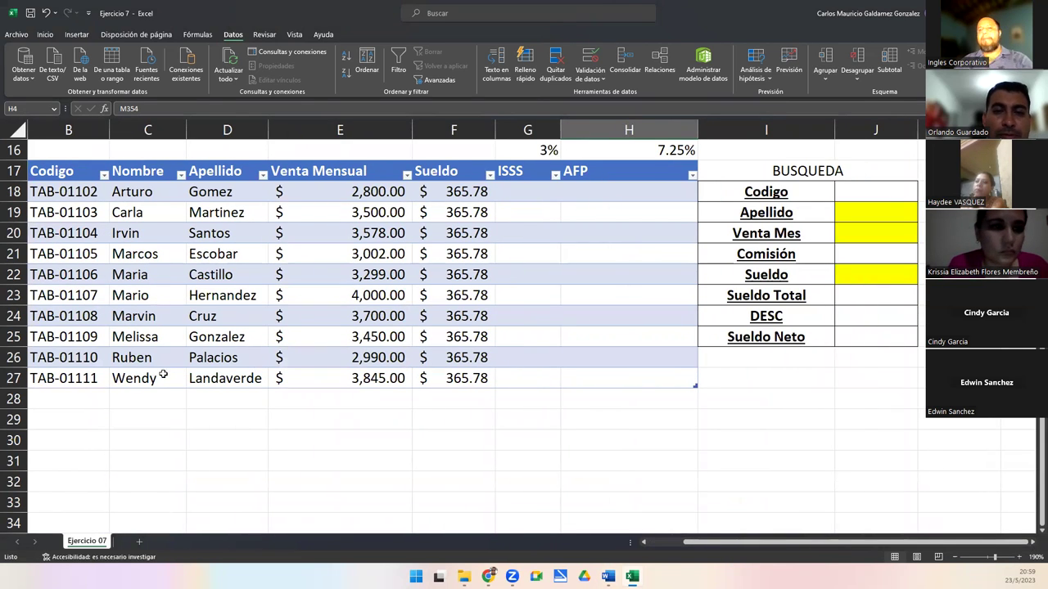
{"action": "scroll", "coordinate": [163, 373], "scroll_direction": "down", "scroll_amount": 1}
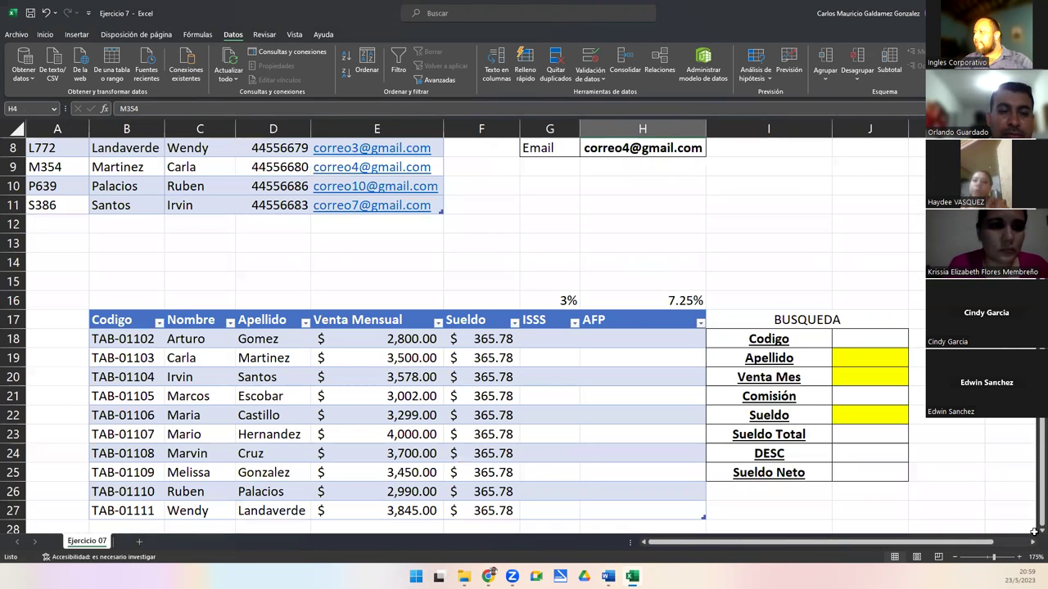
{"action": "scroll", "coordinate": [1031, 537], "scroll_direction": "down", "scroll_amount": 2}
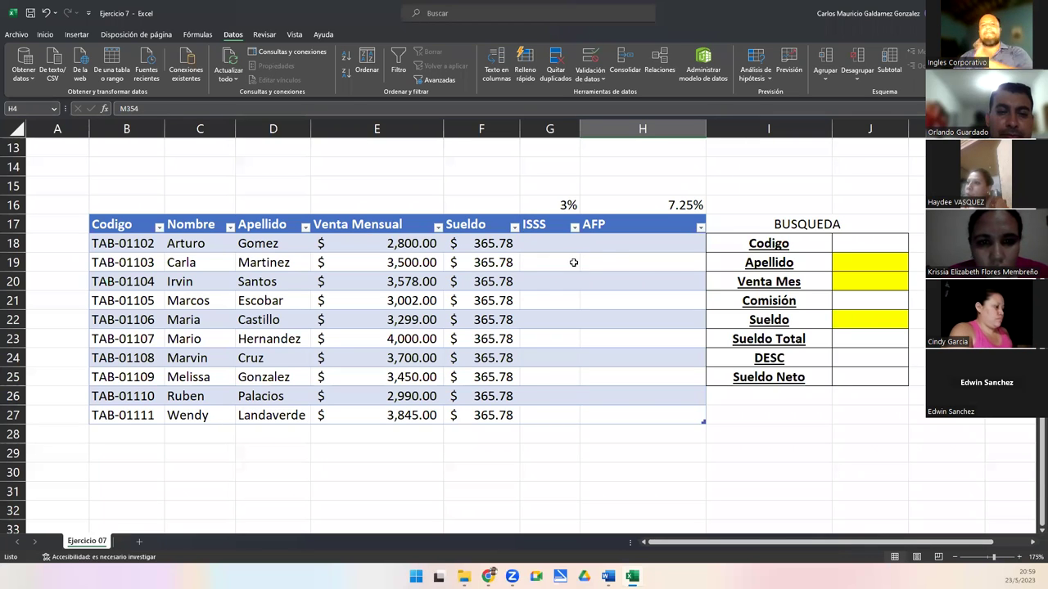
{"action": "left_click_drag", "start_coordinate": [548, 243], "coordinate": [620, 415]}
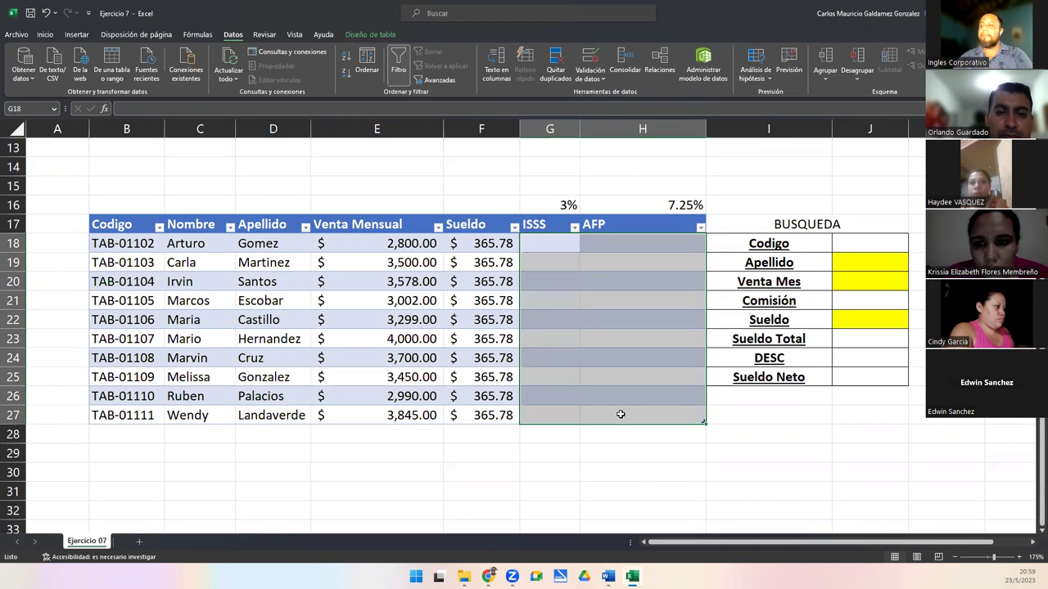
{"action": "left_click", "coordinate": [541, 247]}
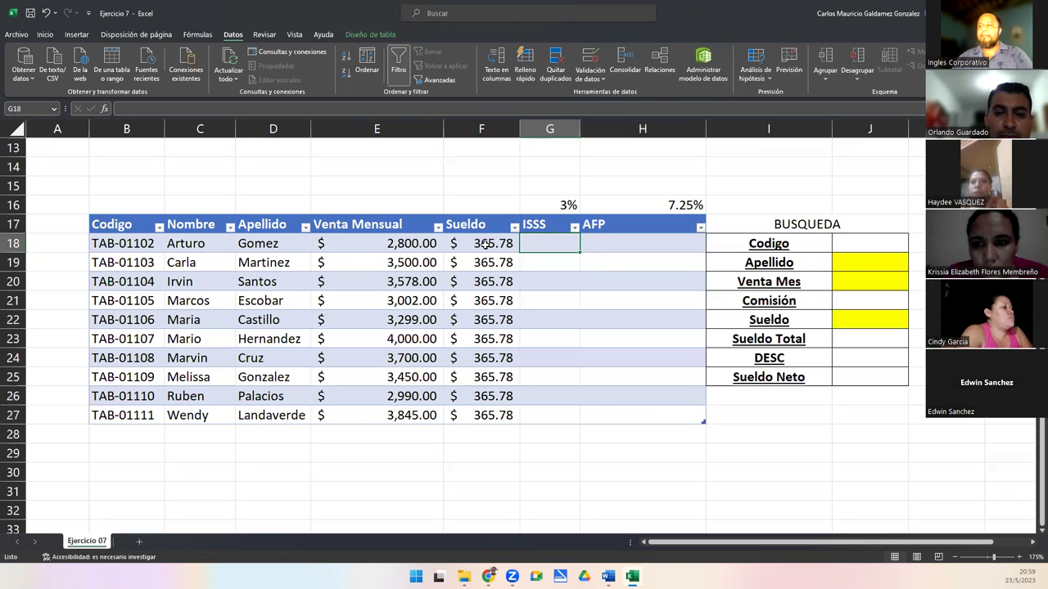
{"action": "left_click", "coordinate": [562, 208]}
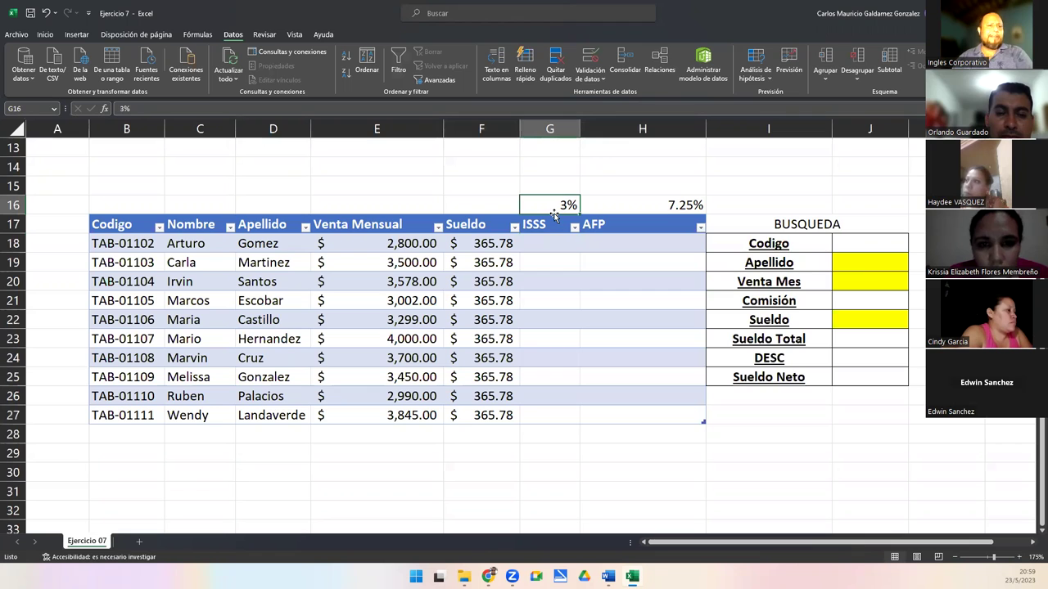
{"action": "left_click", "coordinate": [486, 241]}
{"action": "left_click", "coordinate": [658, 205]}
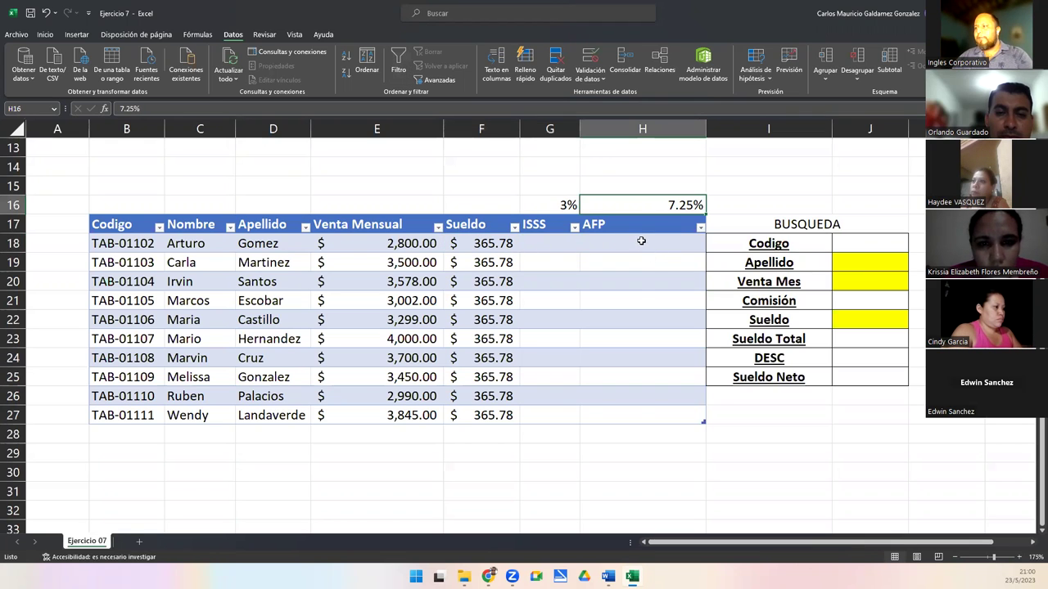
{"action": "left_click", "coordinate": [640, 242]}
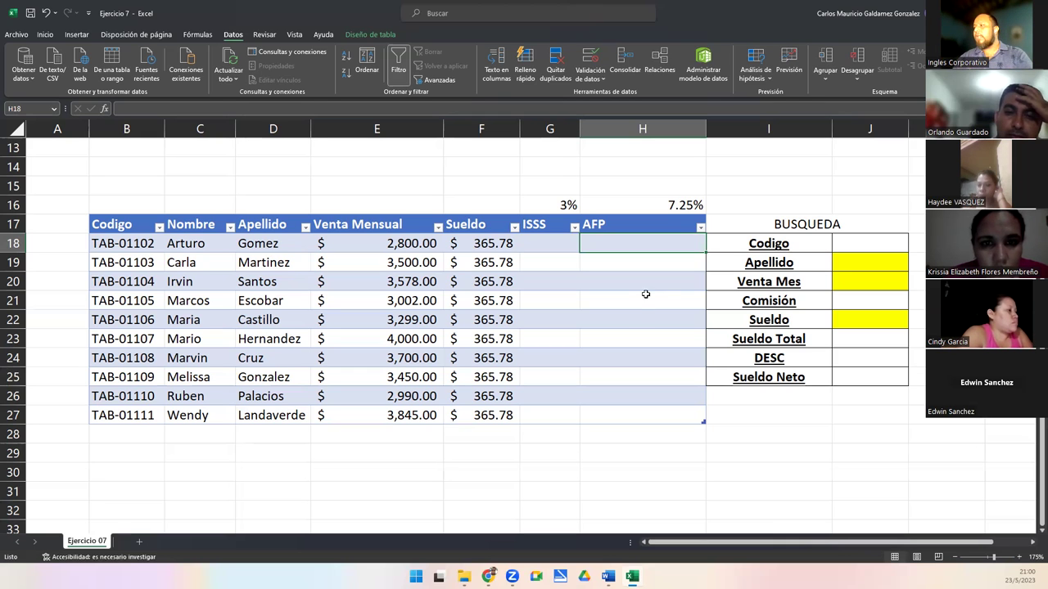
Step: Review the sales BUSQUEDA block's cells from Codigo to Sueldo Neto in J18:J25 alongside the table's Codigo column
{"action": "left_click", "coordinate": [859, 240]}
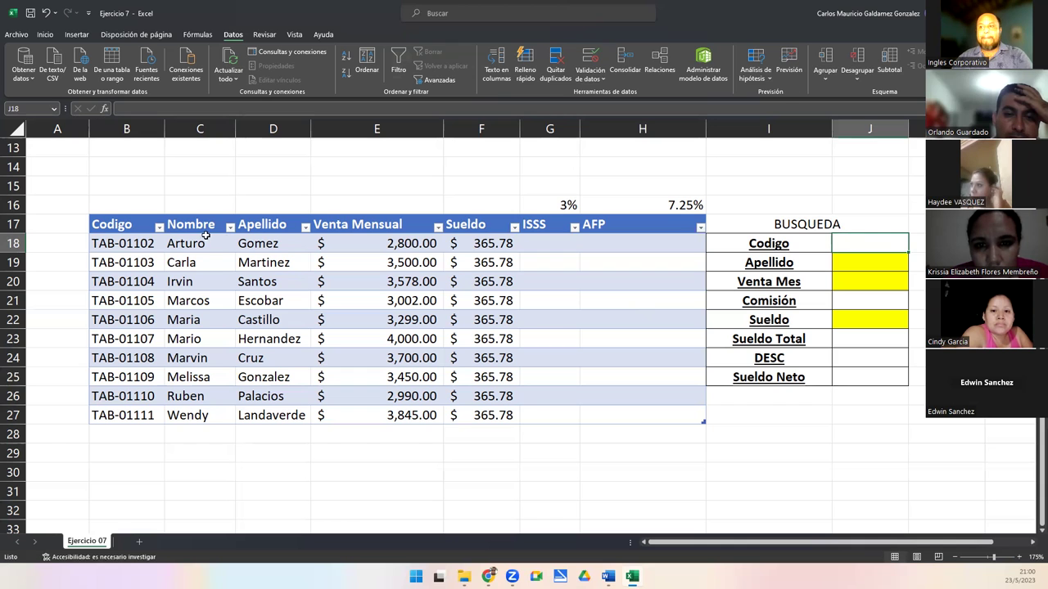
{"action": "left_click_drag", "start_coordinate": [112, 244], "coordinate": [131, 416]}
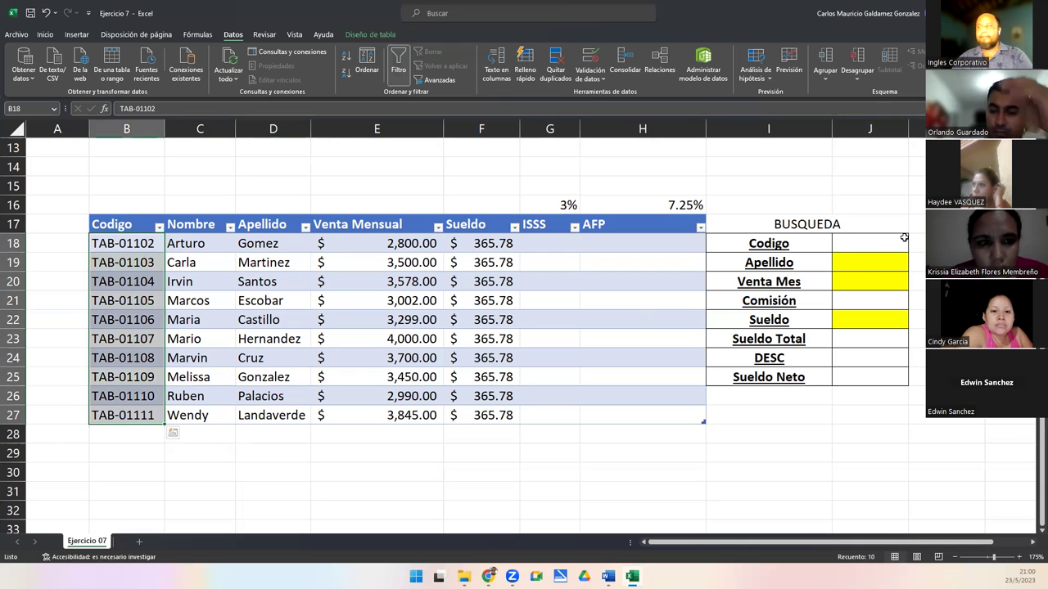
{"action": "left_click_drag", "start_coordinate": [882, 241], "coordinate": [128, 243]}
{"action": "left_click", "coordinate": [869, 243]}
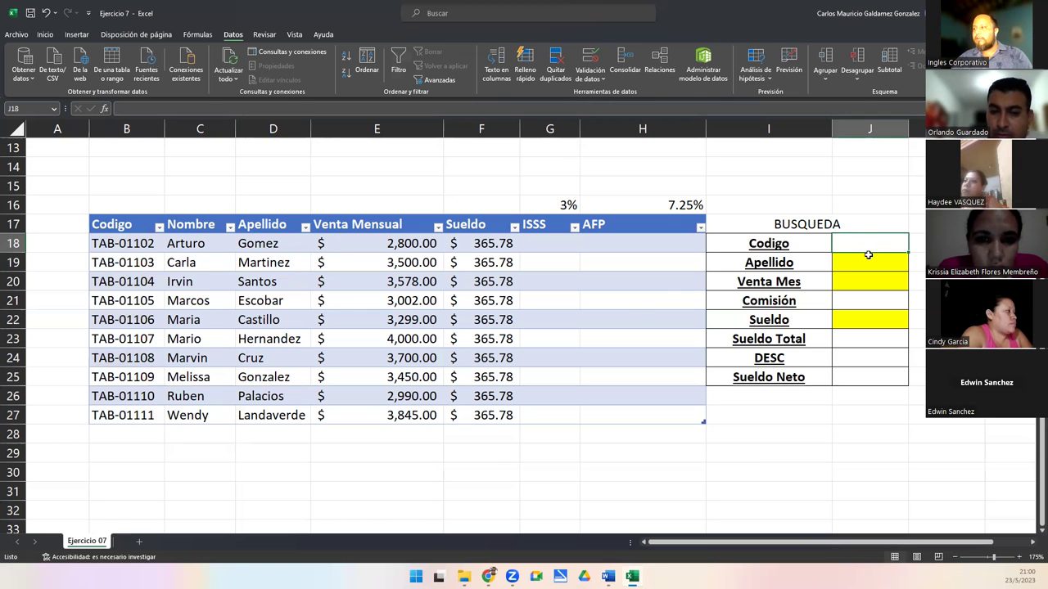
{"action": "left_click", "coordinate": [867, 263]}
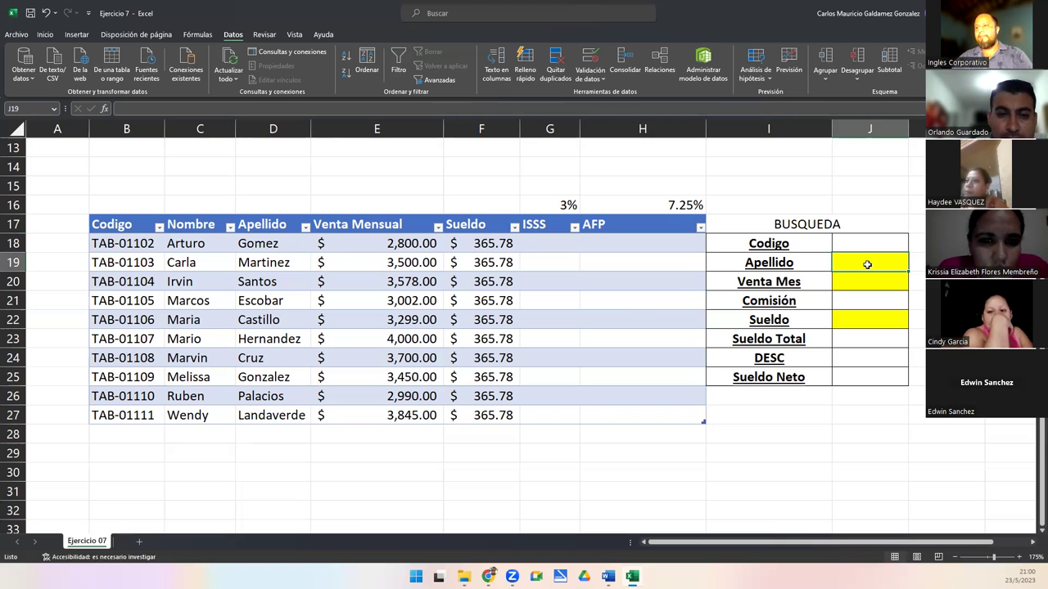
{"action": "left_click", "coordinate": [876, 282]}
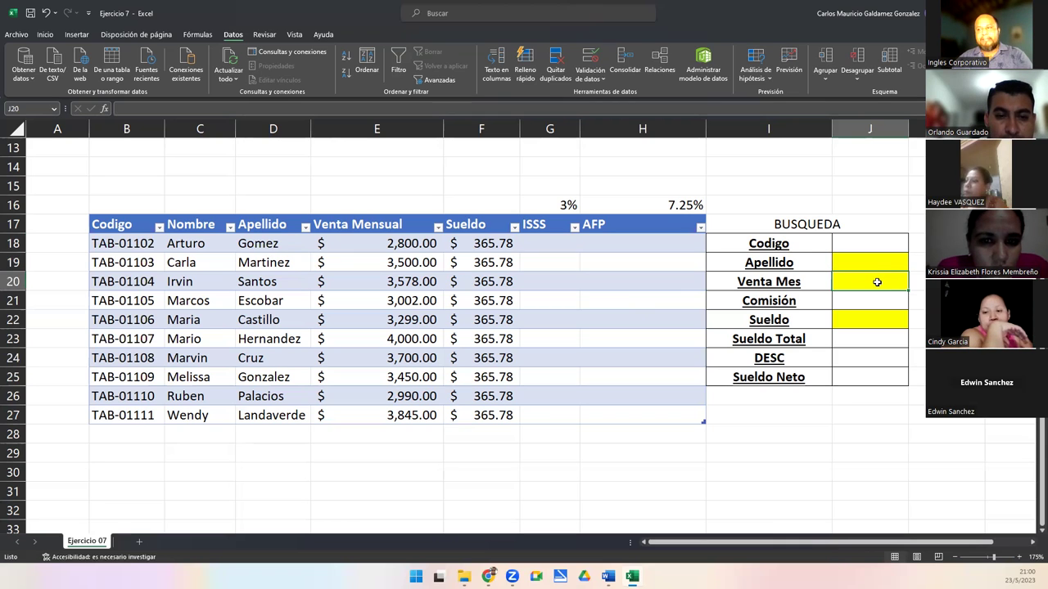
{"action": "left_click", "coordinate": [852, 305]}
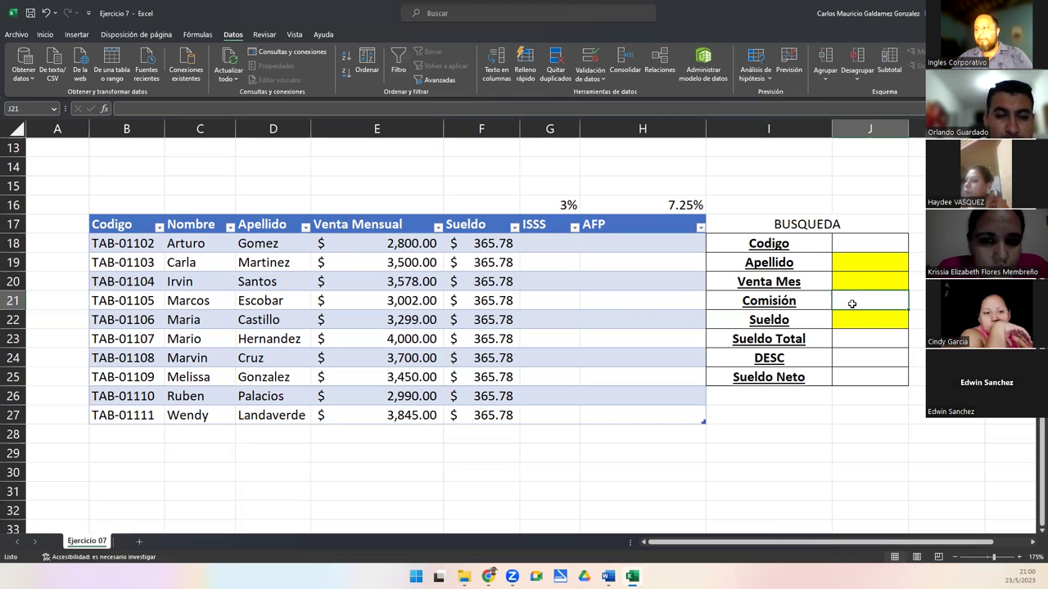
{"action": "left_click", "coordinate": [857, 320]}
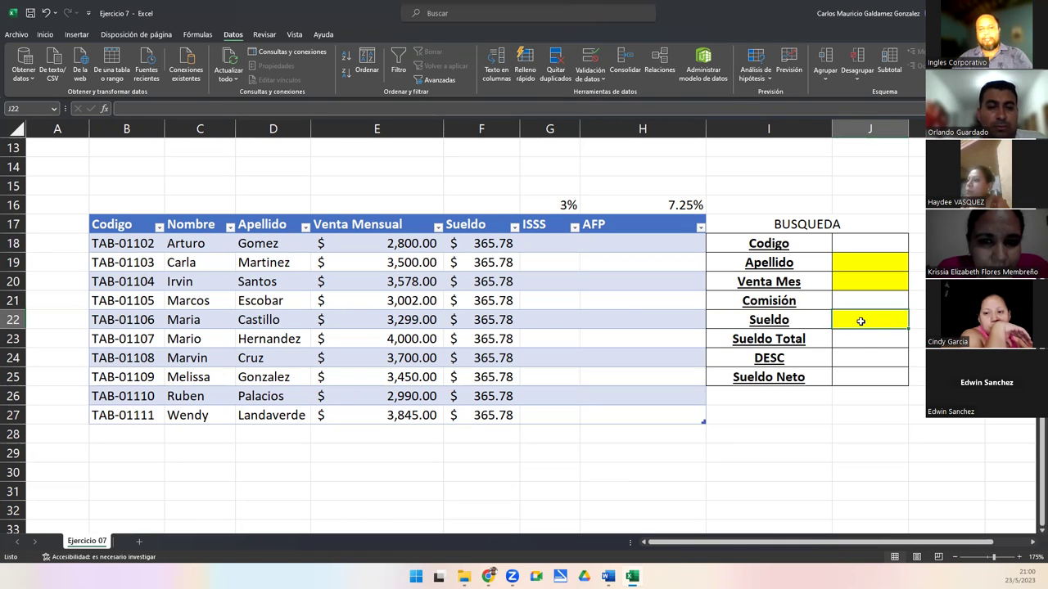
{"action": "left_click", "coordinate": [861, 342]}
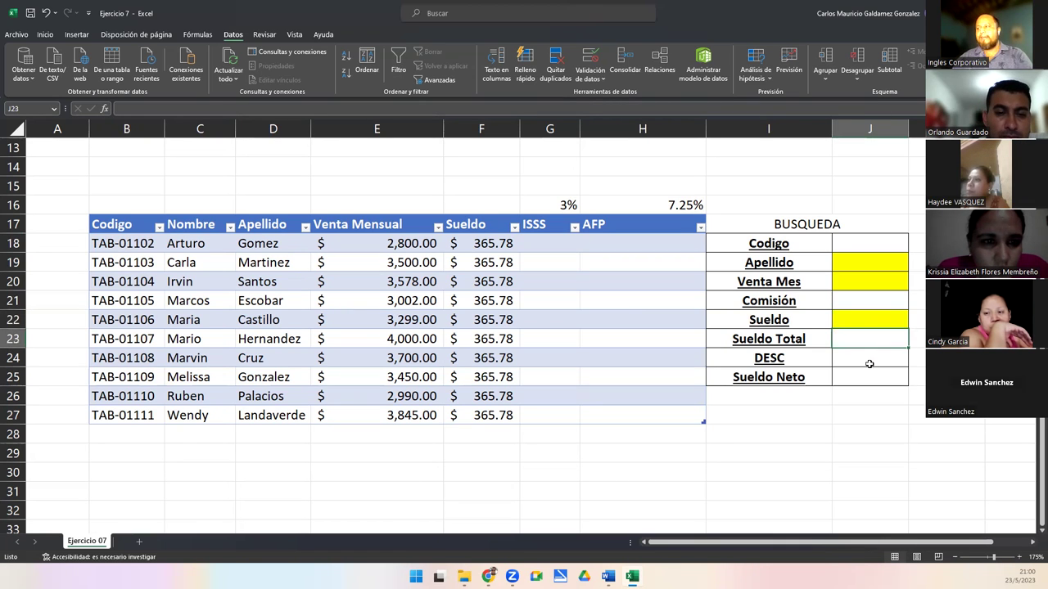
{"action": "left_click", "coordinate": [867, 359]}
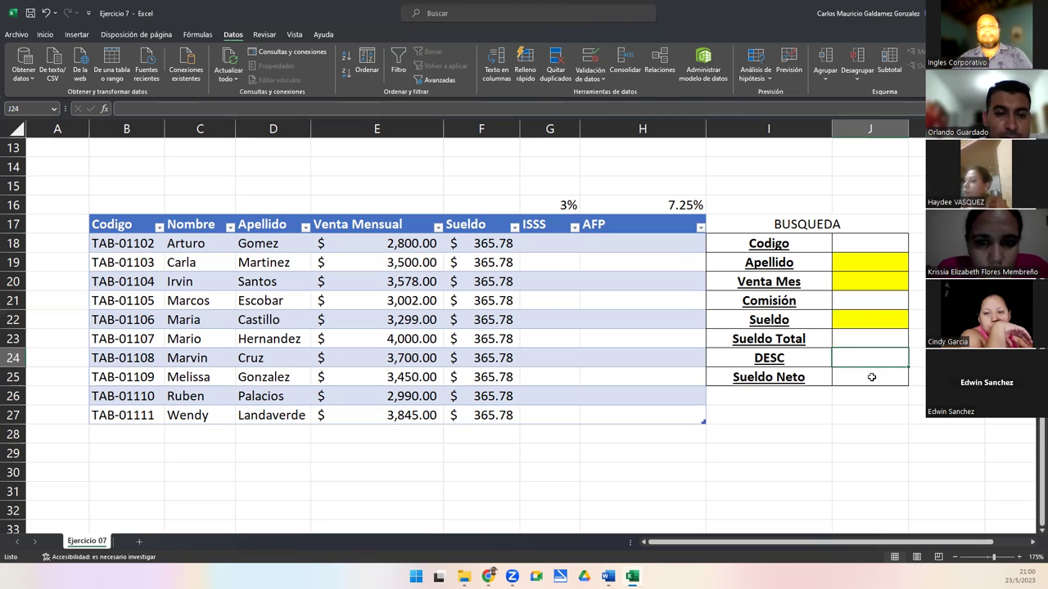
{"action": "left_click", "coordinate": [871, 376]}
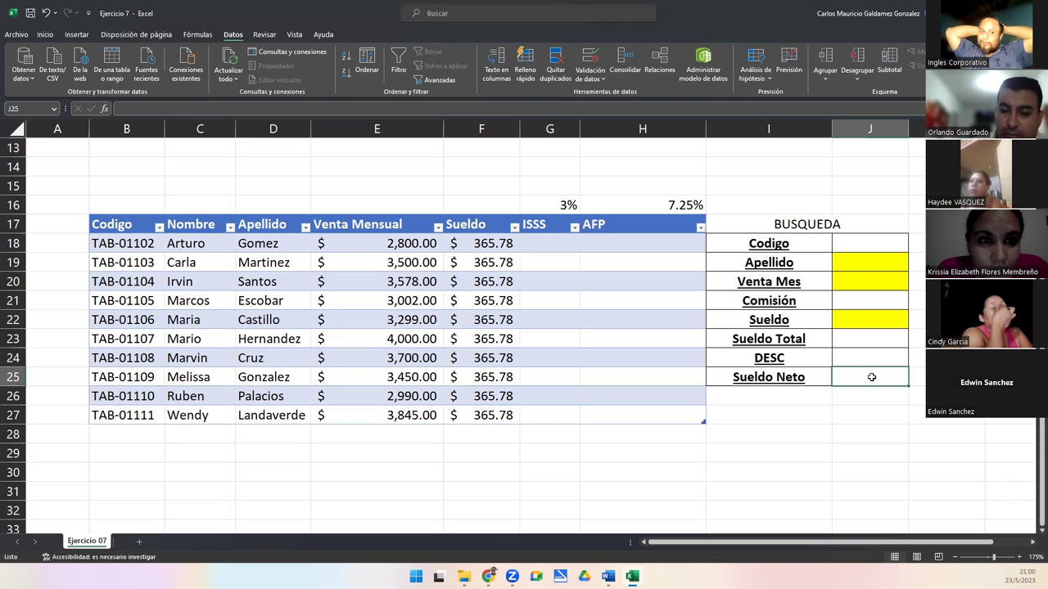
{"action": "left_click", "coordinate": [849, 248]}
{"action": "left_click", "coordinate": [152, 243]}
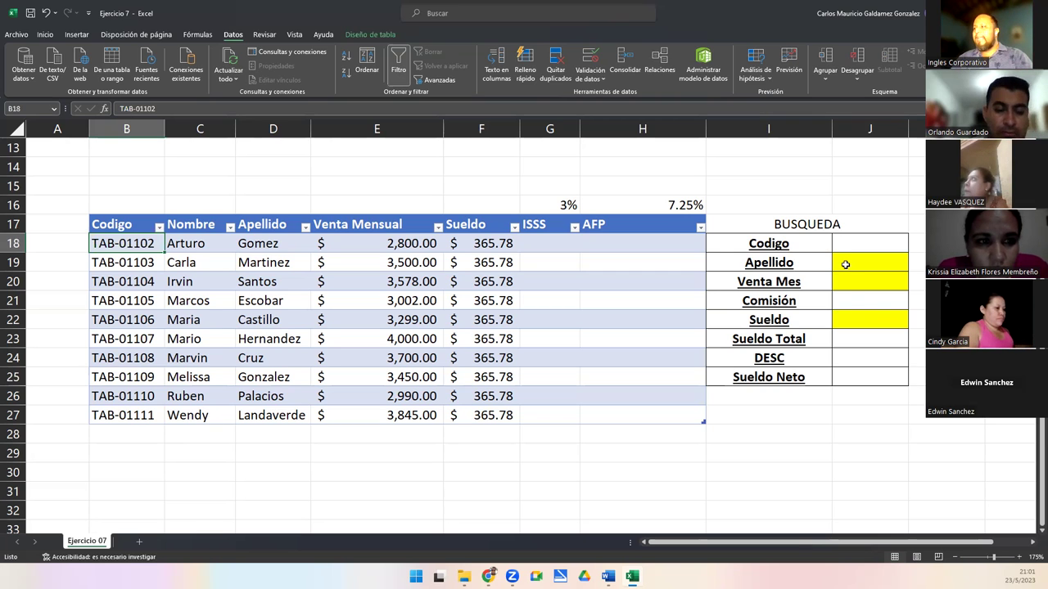
{"action": "left_click", "coordinate": [857, 372]}
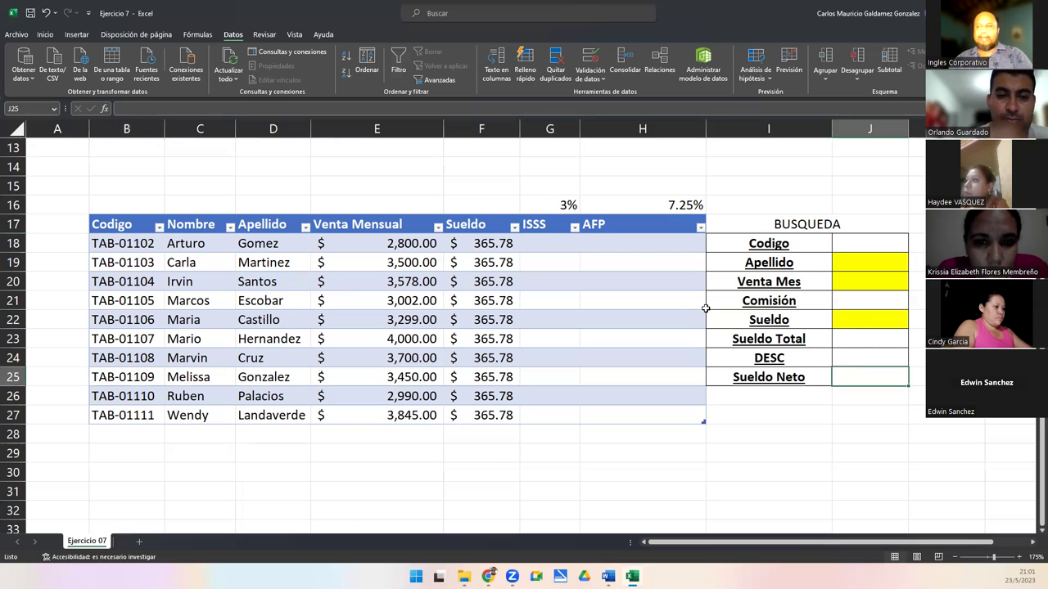
{"action": "left_click", "coordinate": [870, 243]}
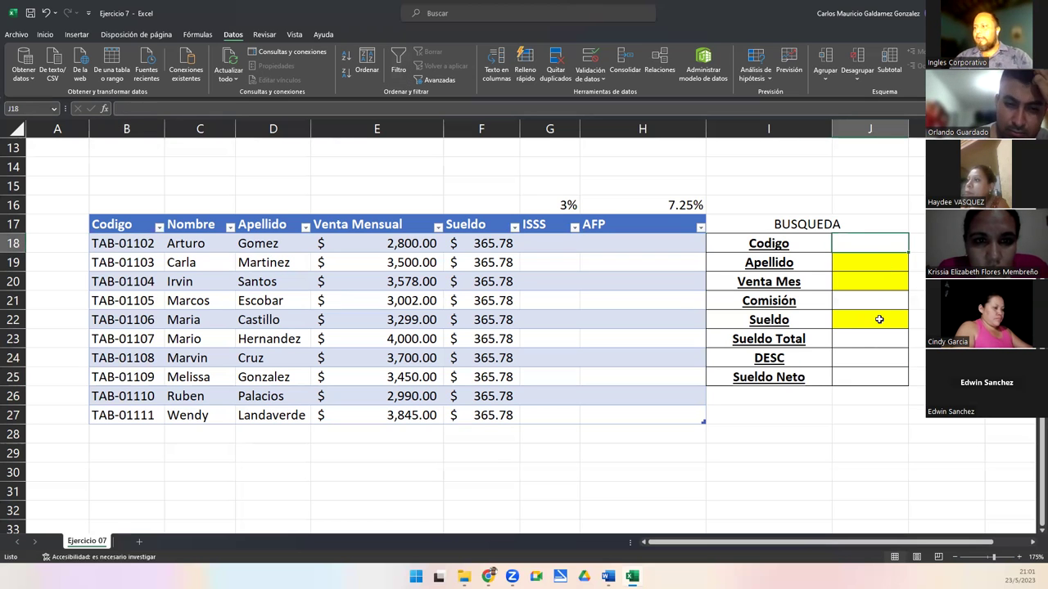
{"action": "type", "text": "="}
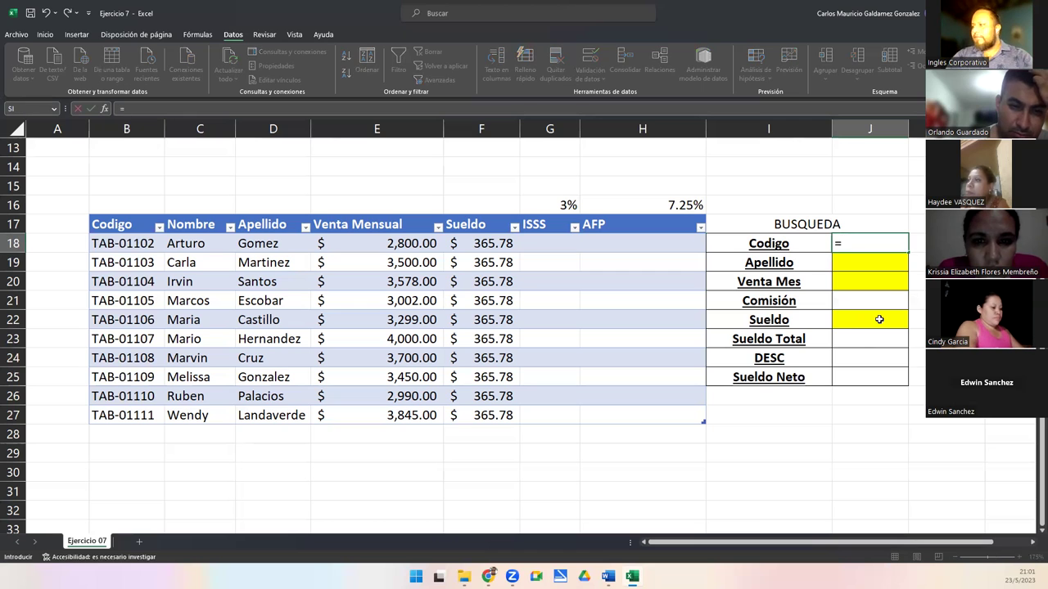
{"action": "key", "text": "BackSpace"}
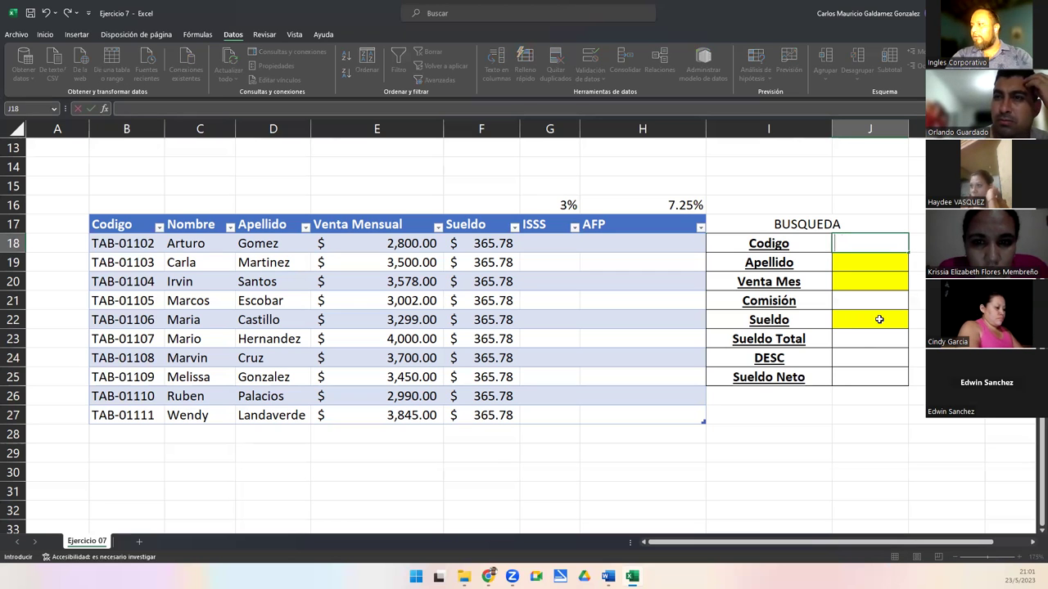
{"action": "key", "text": "Return"}
Step: Add a data validation list to the Codigo cell J18, using the sales table codes in B18:B27 as source
{"action": "left_click", "coordinate": [865, 242]}
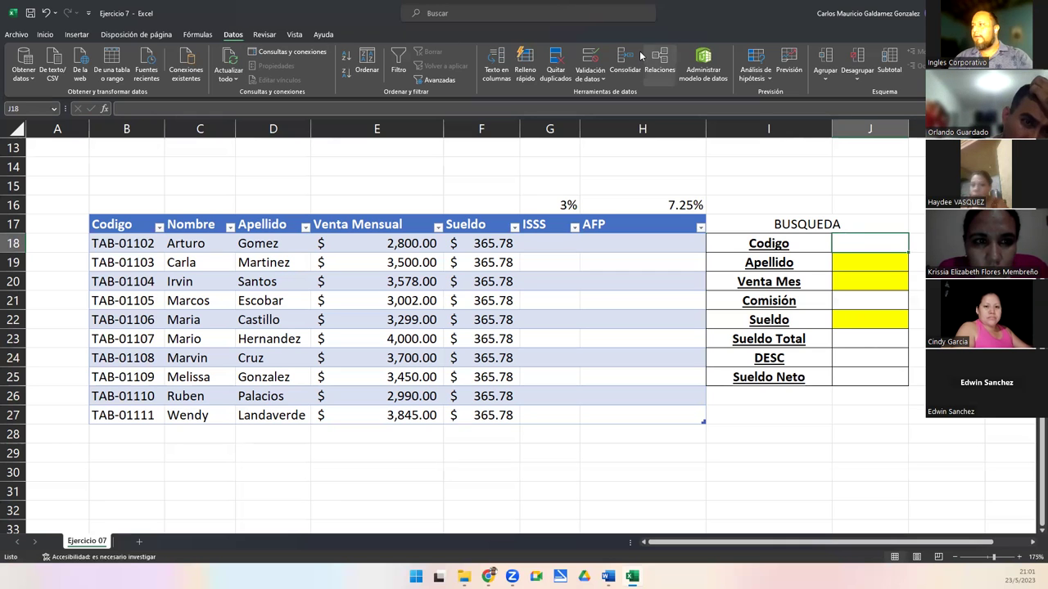
{"action": "left_click", "coordinate": [589, 55]}
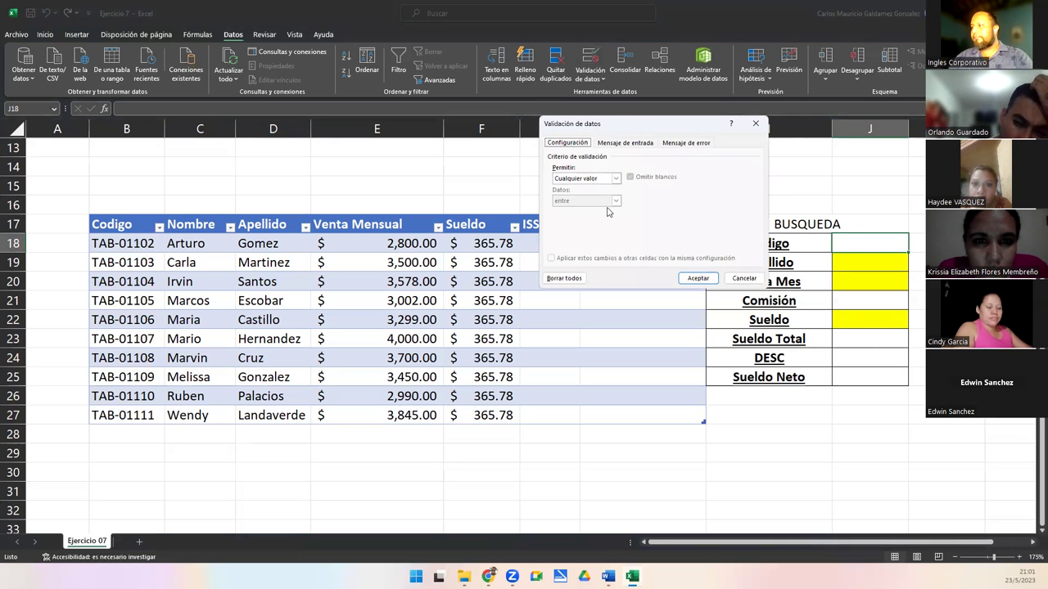
{"action": "left_click", "coordinate": [615, 177]}
{"action": "left_click", "coordinate": [600, 211]}
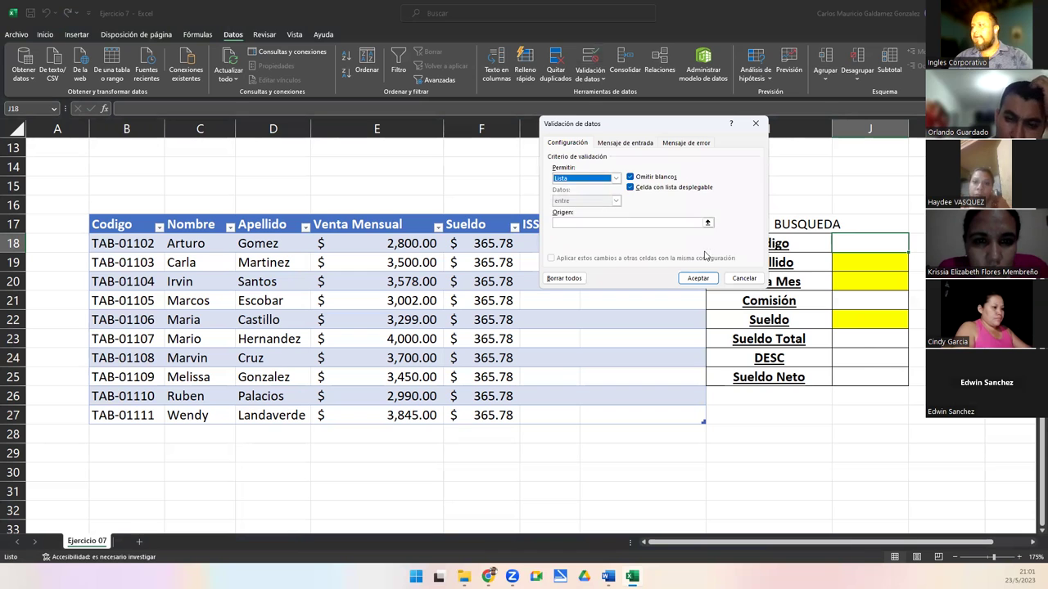
{"action": "left_click", "coordinate": [707, 223]}
{"action": "left_click_drag", "start_coordinate": [107, 243], "coordinate": [115, 416]}
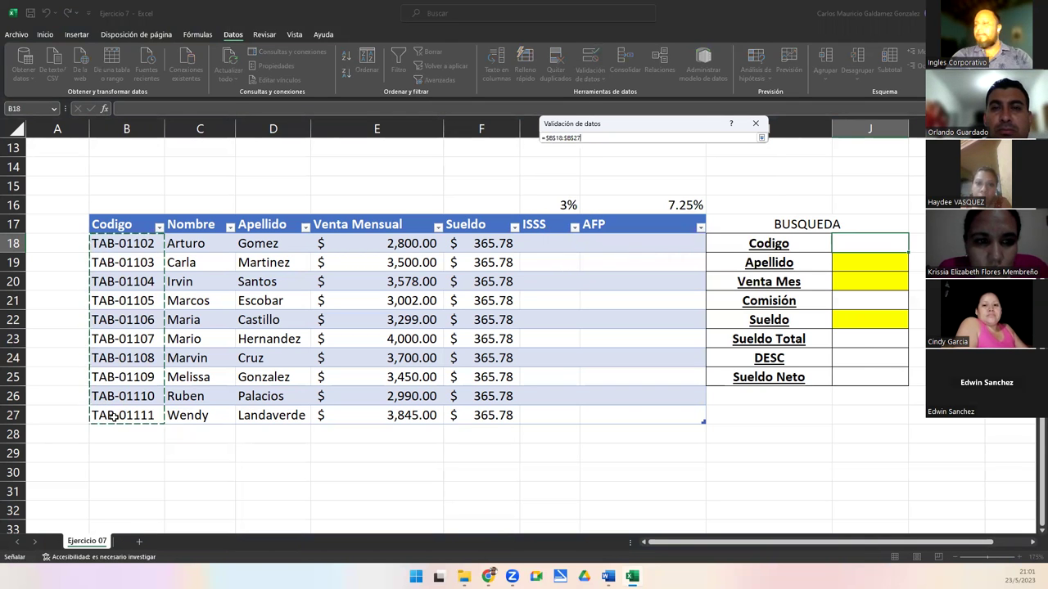
{"action": "key", "text": "Return"}
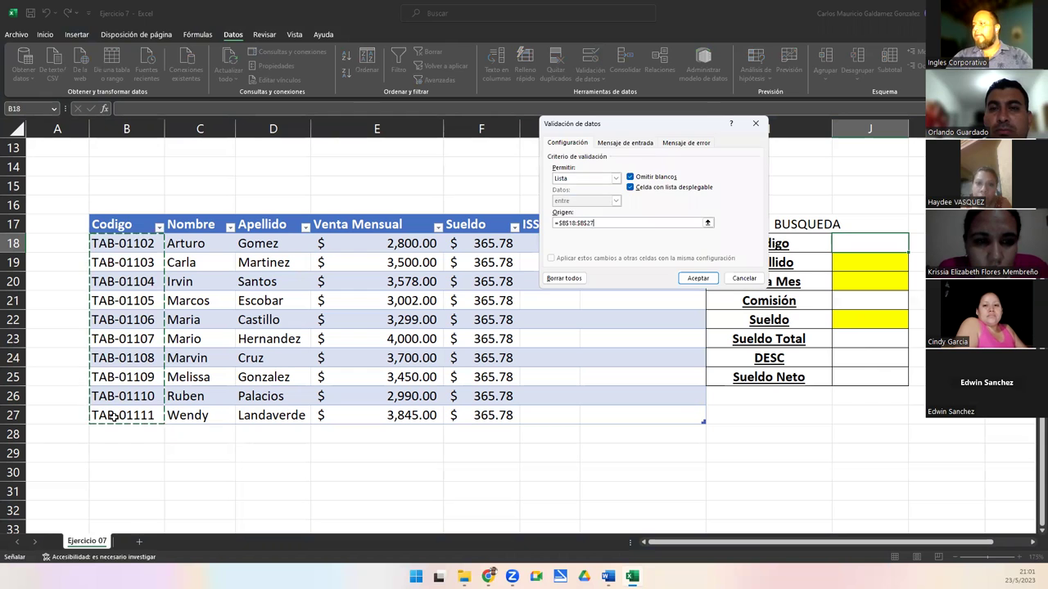
{"action": "left_click", "coordinate": [692, 279]}
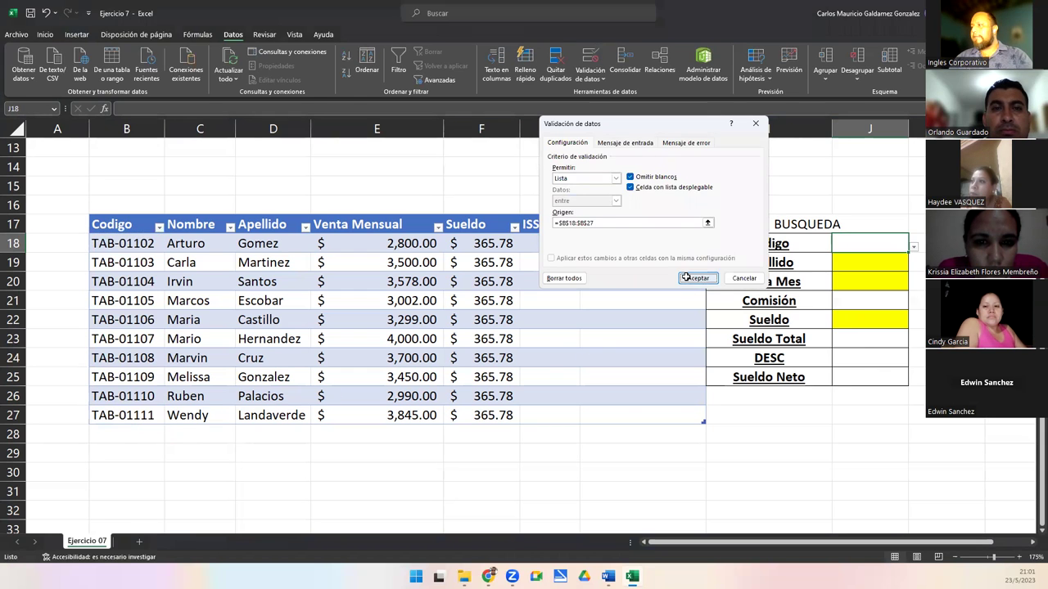
Step: Enter =BUSCARV(J18;Tabla1;3;FALSO) in the BUSQUEDA block's Apellido cell J19, using the whole sales table as lookup range
{"action": "left_click", "coordinate": [851, 267]}
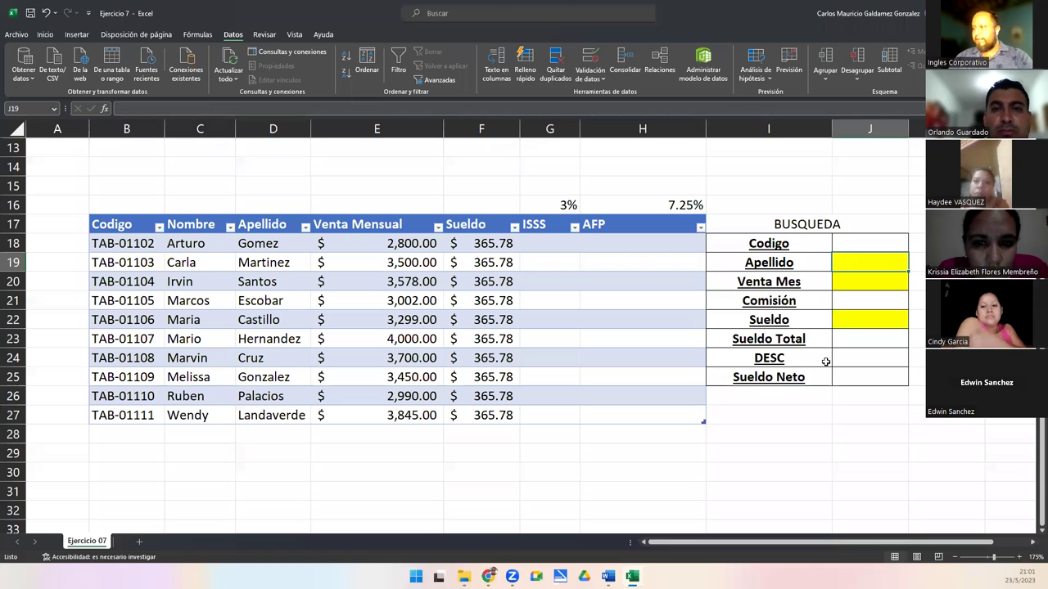
{"action": "type", "text": "=buscar"}
{"action": "key", "text": "Down"}
{"action": "key", "text": "Down"}
{"action": "key", "text": "Tab"}
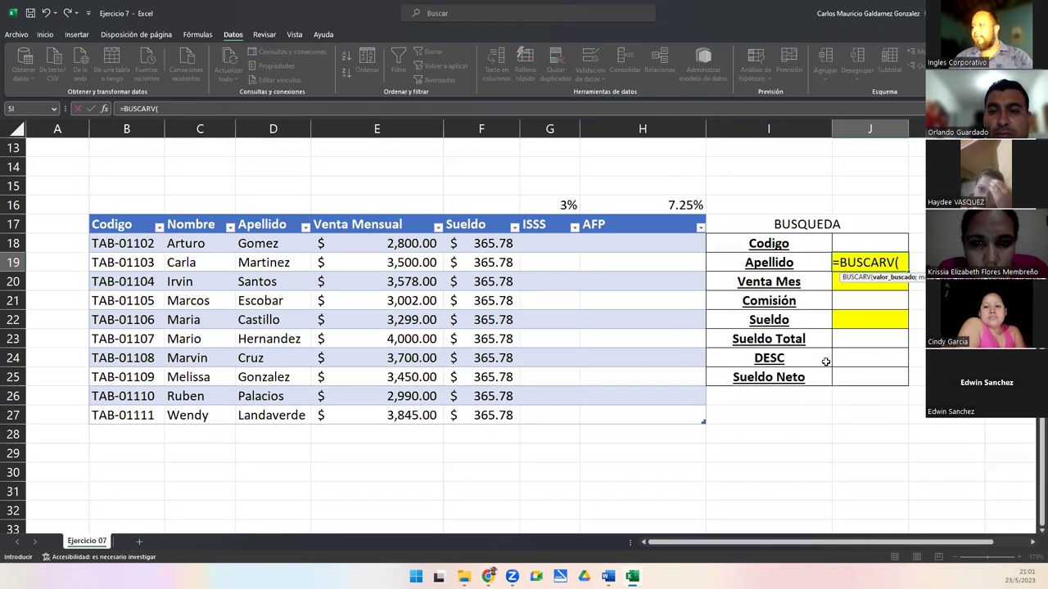
{"action": "left_click", "coordinate": [860, 238]}
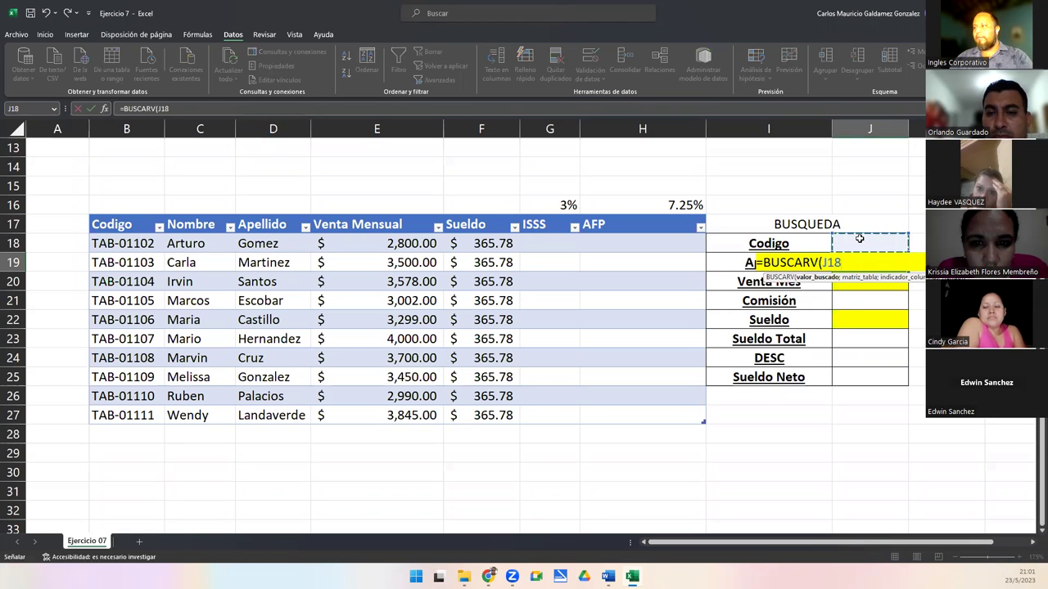
{"action": "type", "text": ";"}
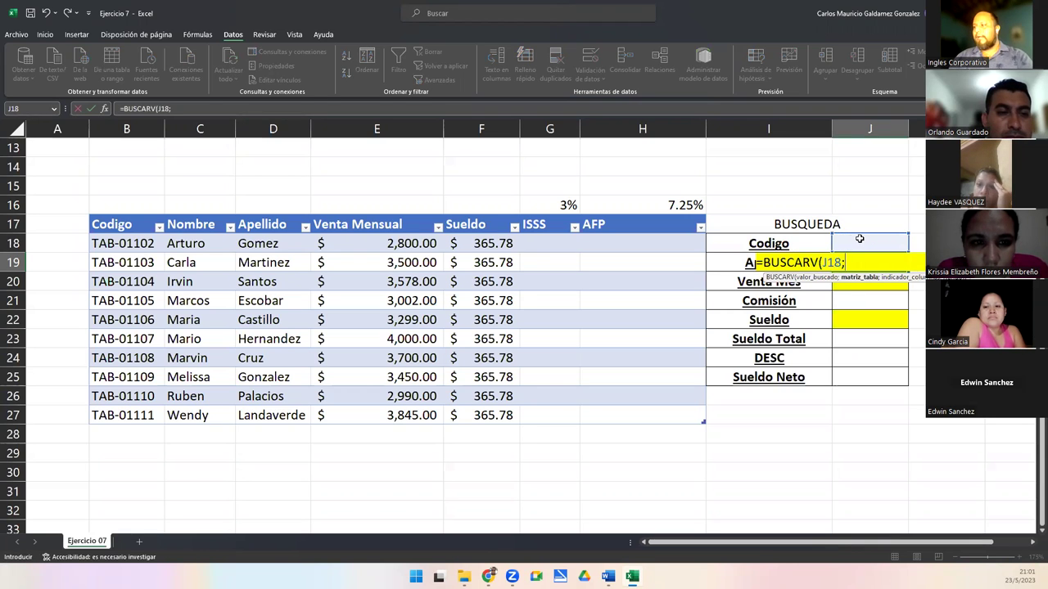
{"action": "left_click_drag", "start_coordinate": [131, 244], "coordinate": [630, 420]}
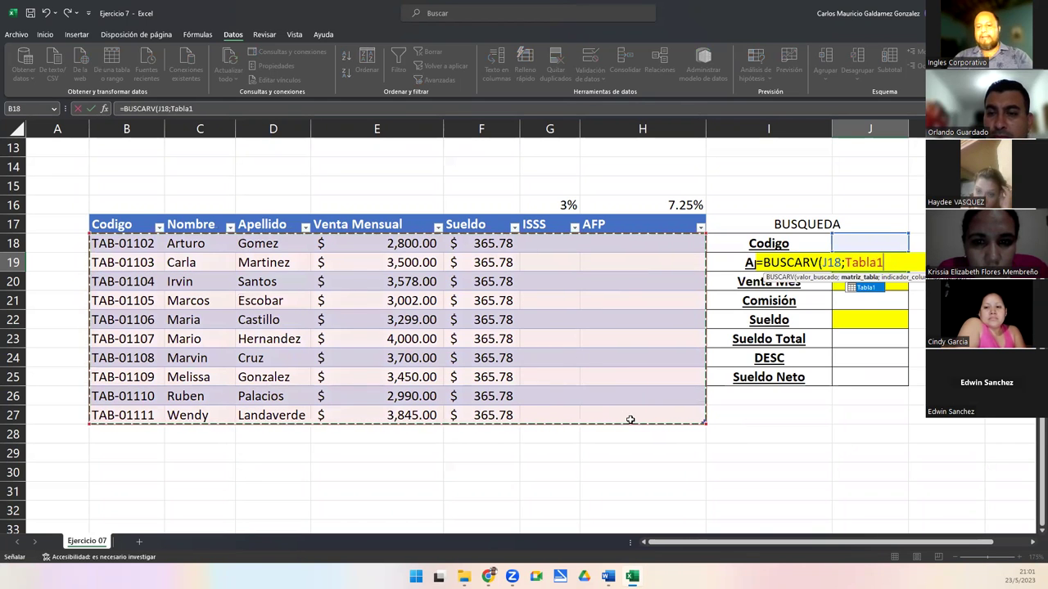
{"action": "type", "text": ";"}
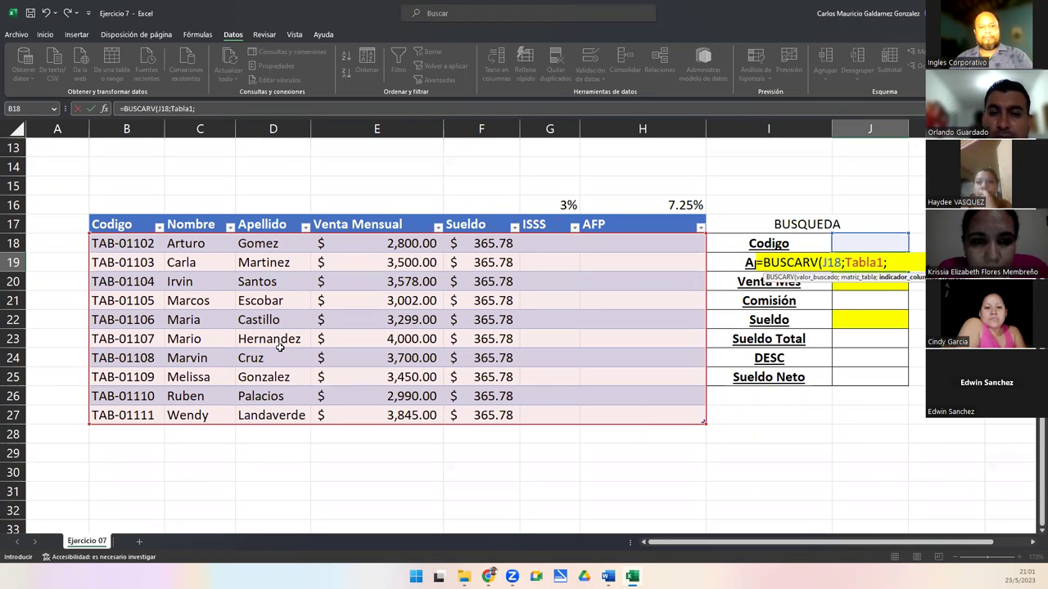
{"action": "type", "text": "3;"}
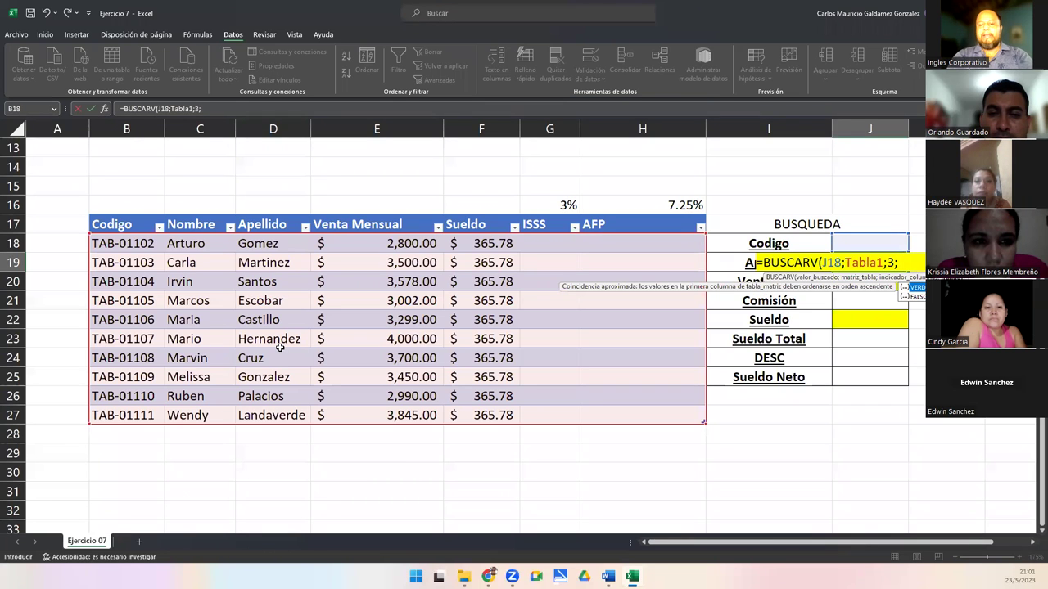
{"action": "type", "text": "FALSO)"}
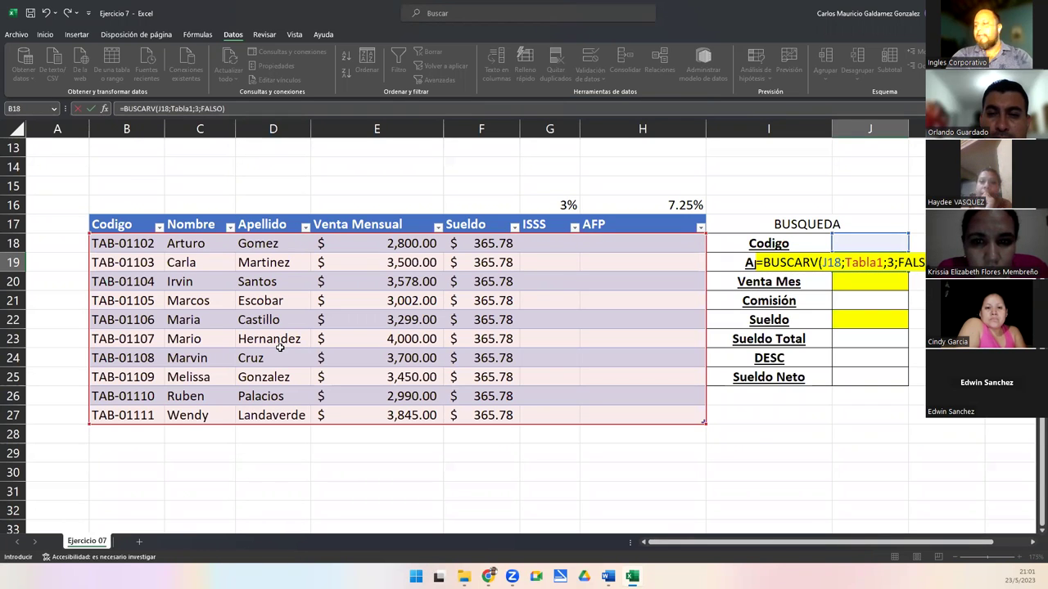
{"action": "key", "text": "Return"}
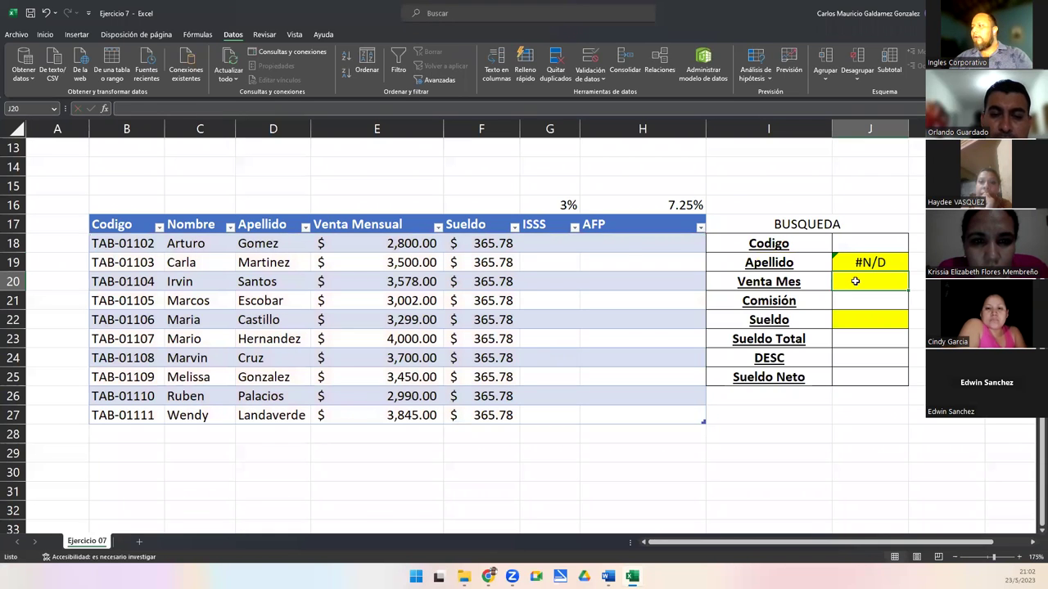
Step: Copy the Apellido formula from J19 into the Venta Mes cell J20 and set its column index to 4
{"action": "key", "text": "Up"}
{"action": "key", "text": "ctrl+c"}
{"action": "key", "text": "Down"}
{"action": "key", "text": "Return"}
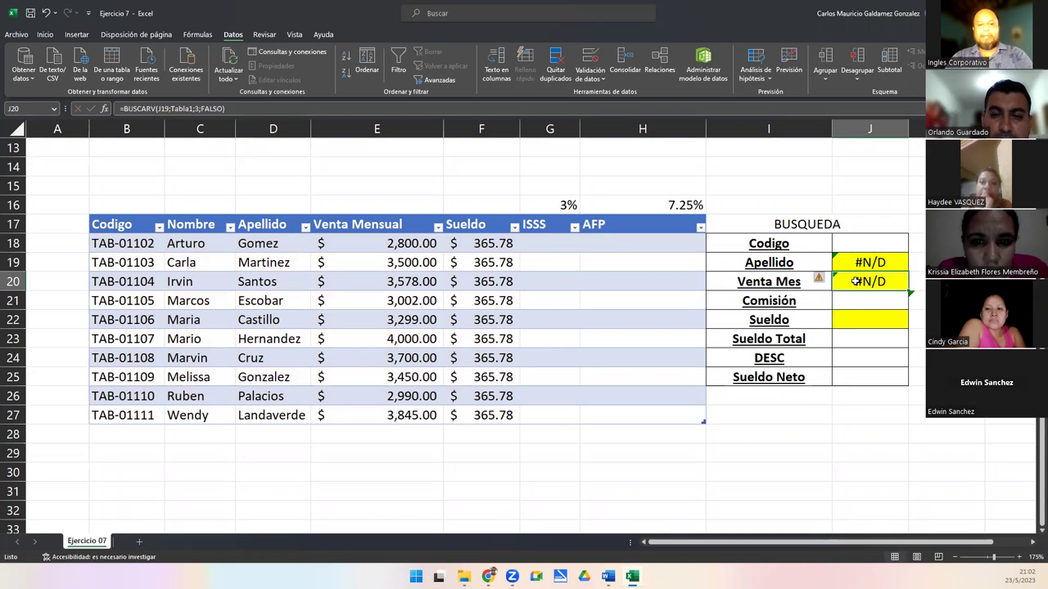
{"action": "double_click", "coordinate": [855, 281]}
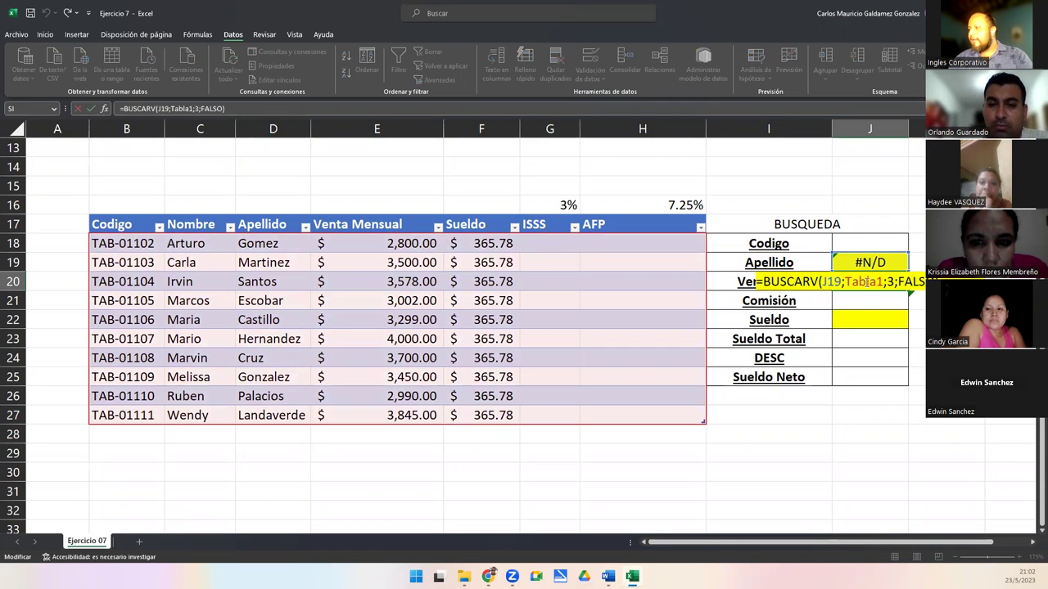
{"action": "left_click", "coordinate": [890, 282]}
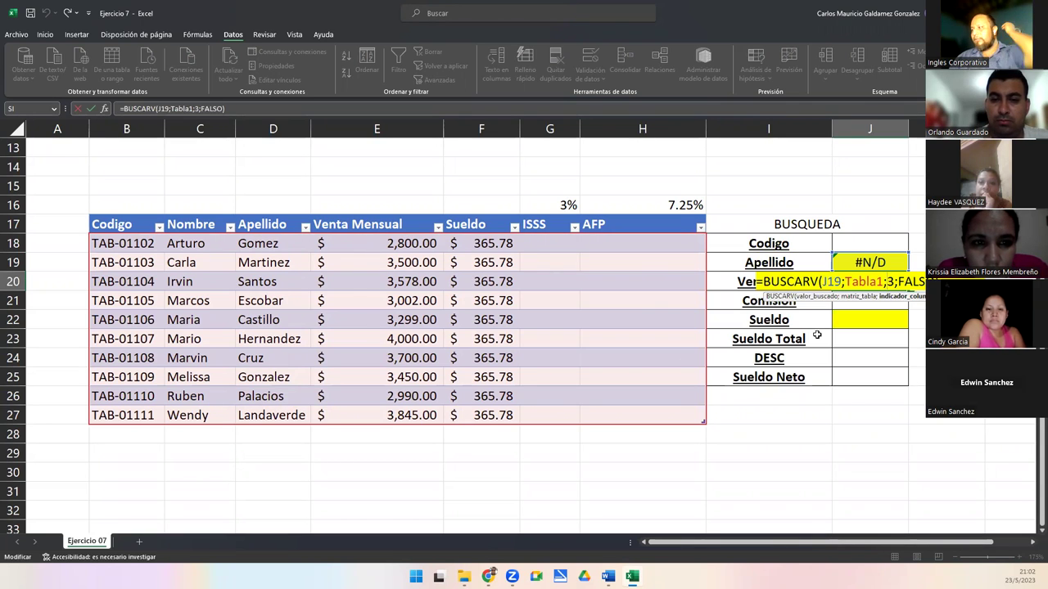
{"action": "key", "text": "BackSpace"}
{"action": "type", "text": "4"}
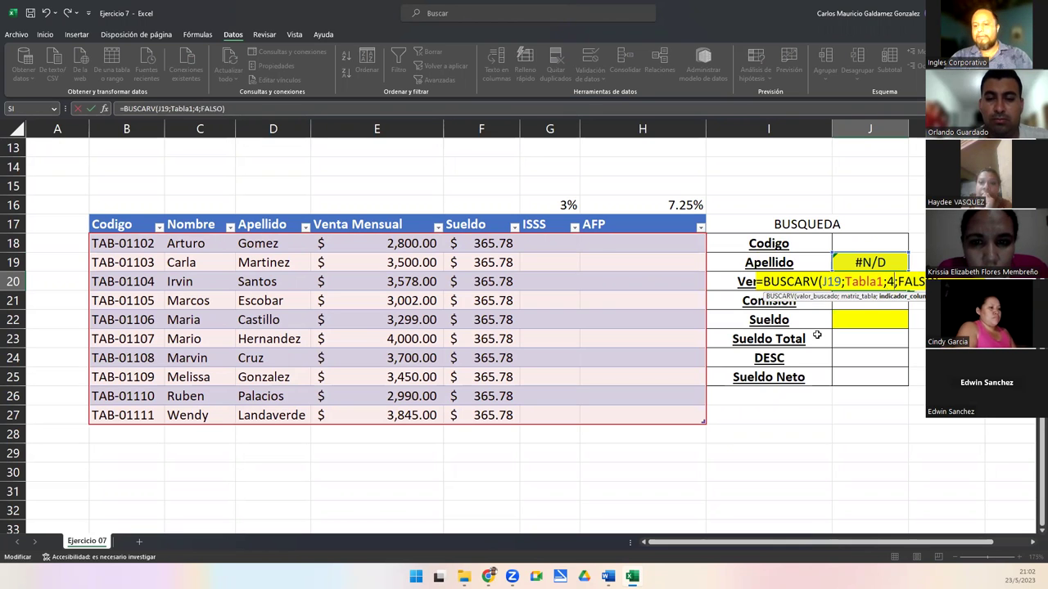
{"action": "key", "text": "Return"}
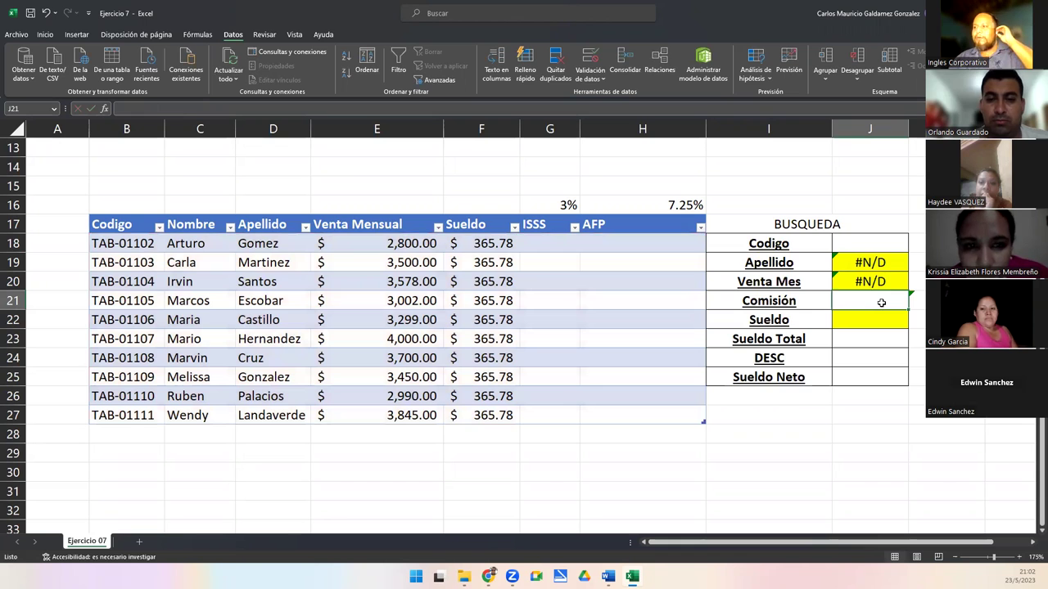
Step: Examine the SI commission formula in K21 beside the Comisión cell of the BUSQUEDA block
{"action": "left_click", "coordinate": [922, 304]}
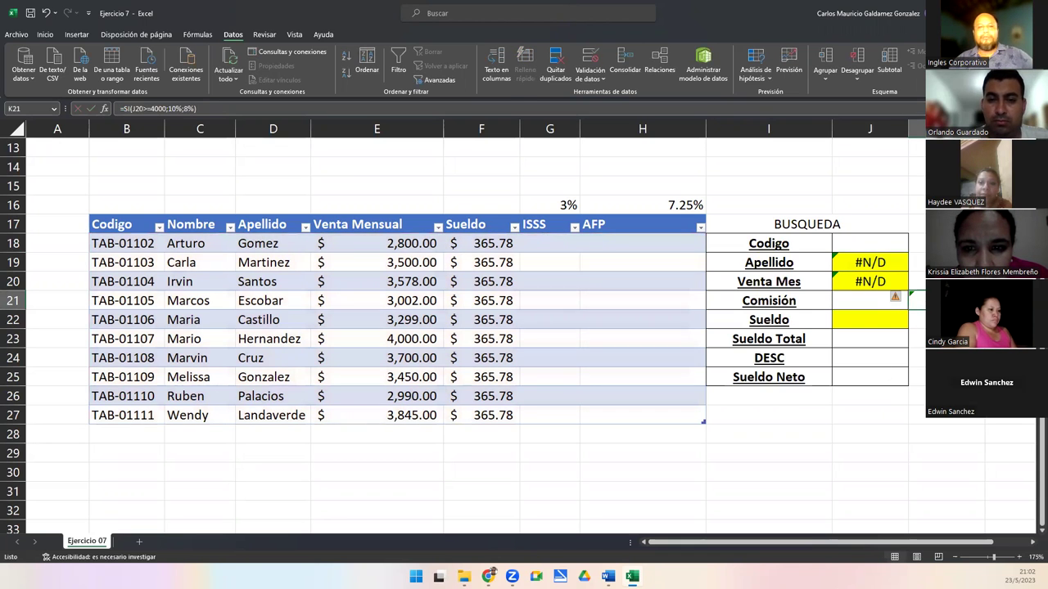
{"action": "double_click", "coordinate": [869, 300]}
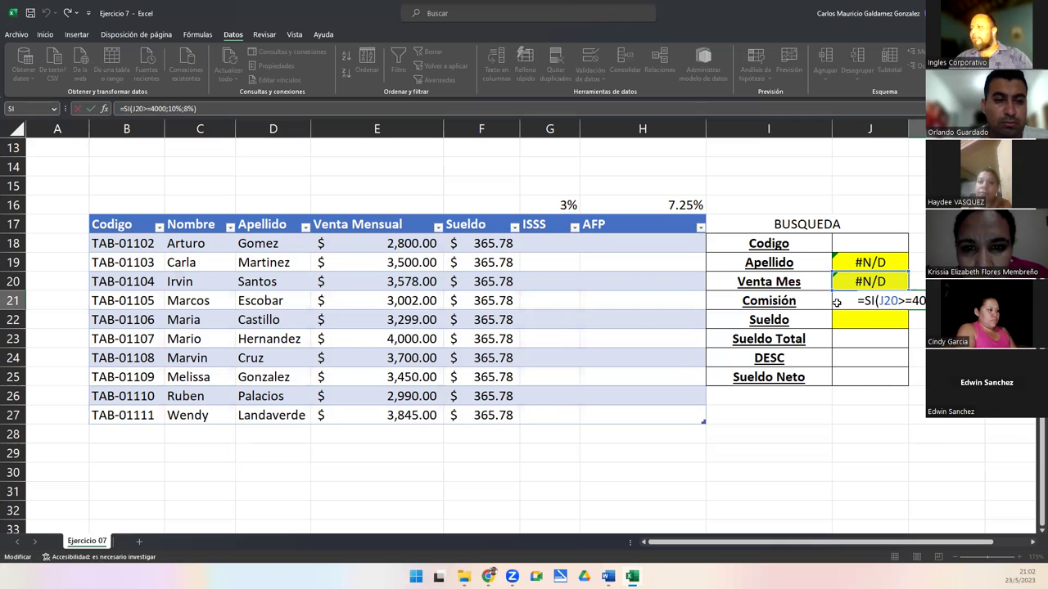
{"action": "key", "text": "Tab"}
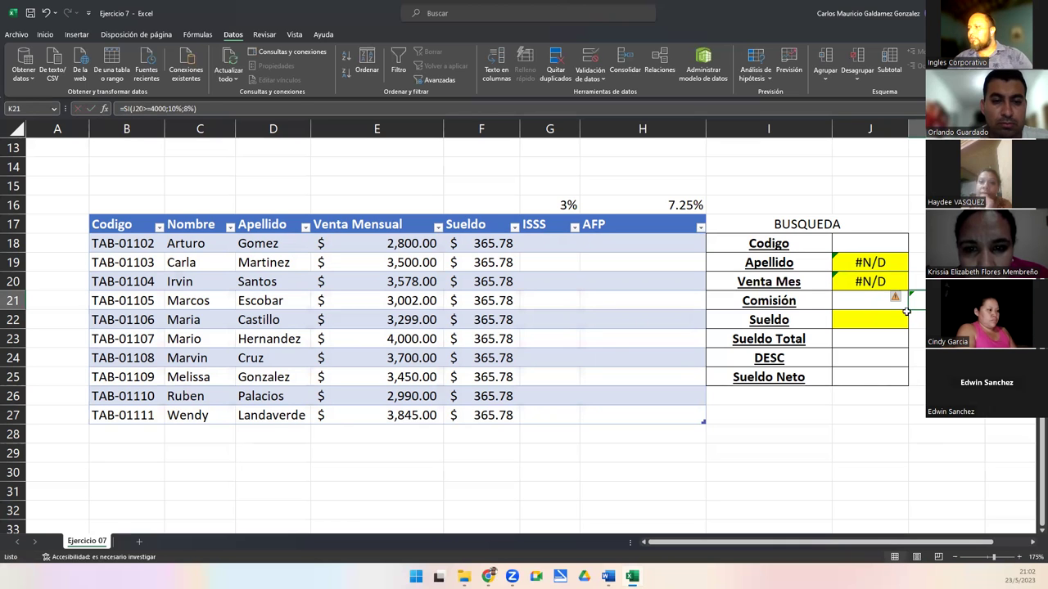
{"action": "left_click", "coordinate": [858, 301]}
{"action": "key", "text": "Delete"}
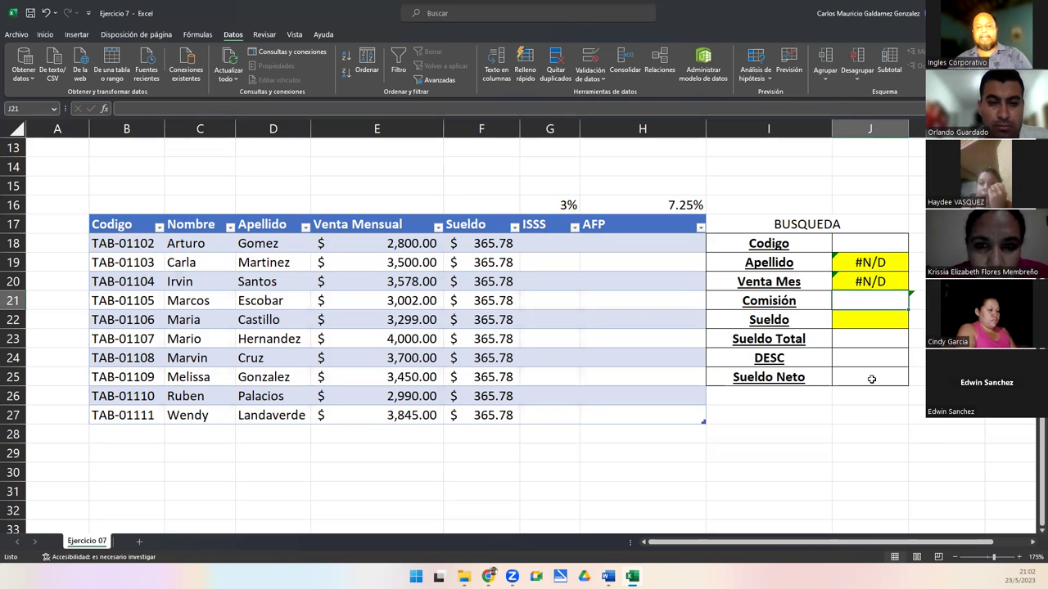
{"action": "key", "text": "ctrl+z"}
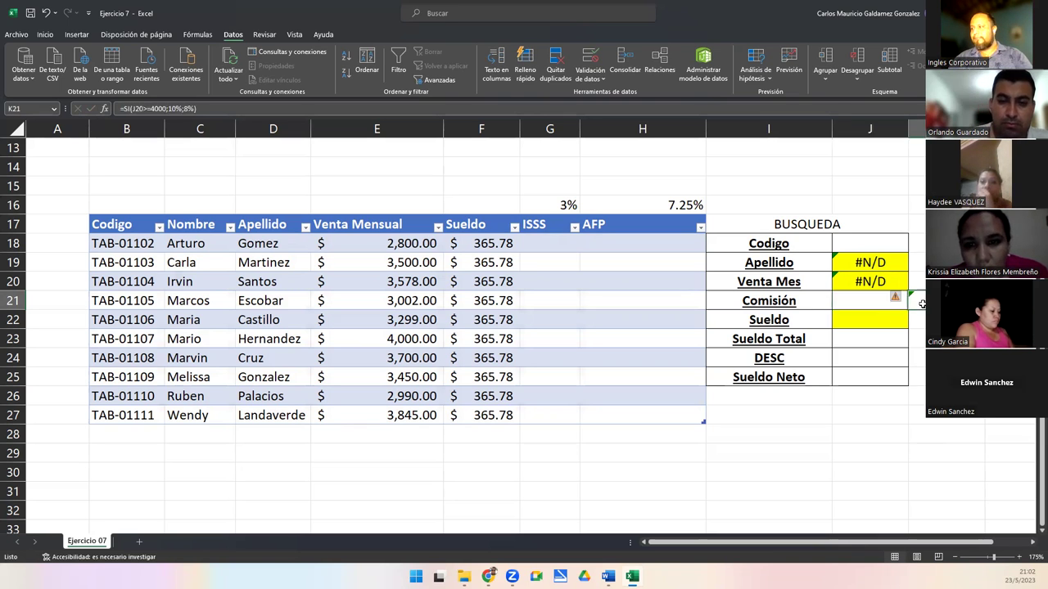
{"action": "key", "text": "F2"}
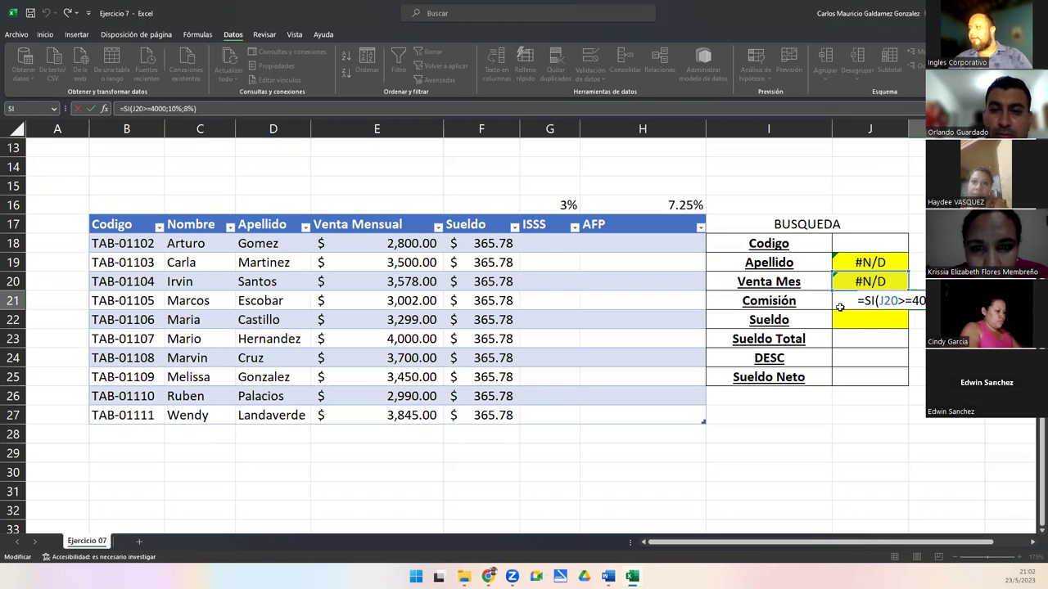
{"action": "key", "text": "Escape"}
{"action": "key", "text": "Delete"}
Step: Try to copy the Venta Mes formula from J20 into the Comisión cell J21, and undo the paste
{"action": "left_click", "coordinate": [844, 283]}
{"action": "key", "text": "ctrl+c"}
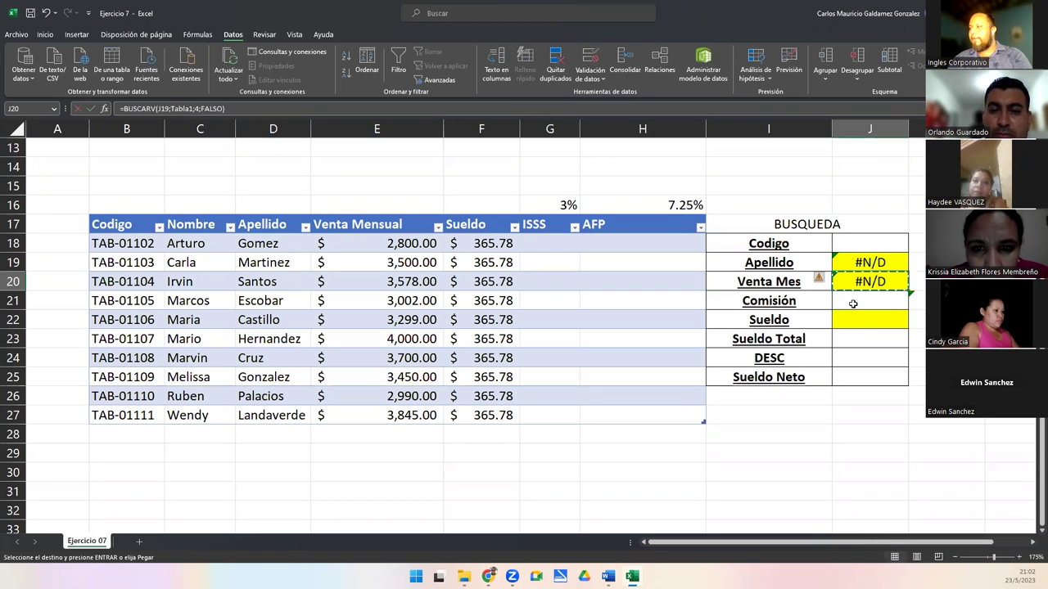
{"action": "left_click", "coordinate": [854, 303]}
{"action": "key", "text": "ctrl+v"}
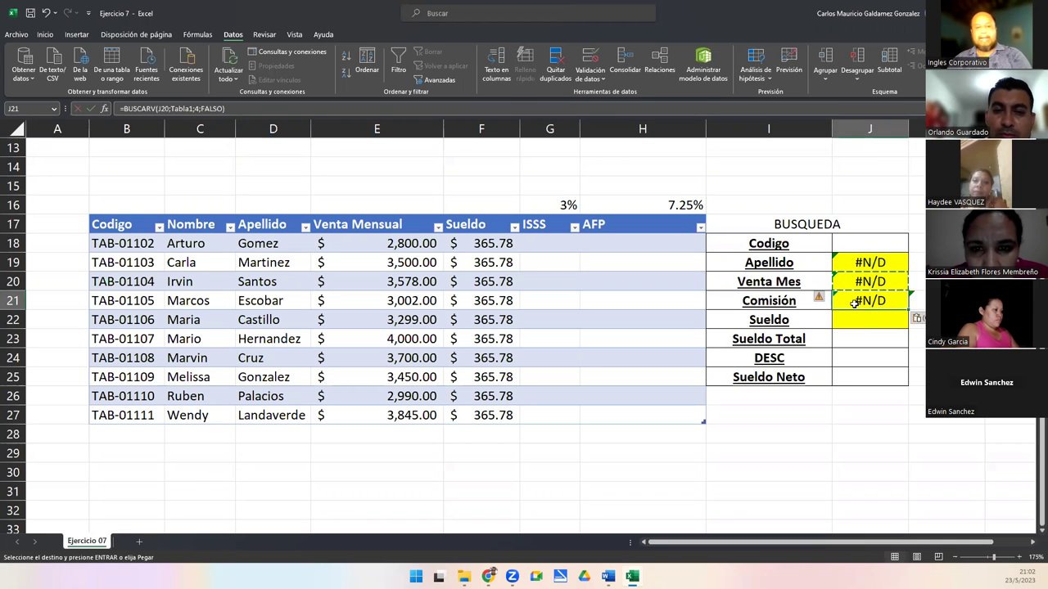
{"action": "double_click", "coordinate": [854, 302]}
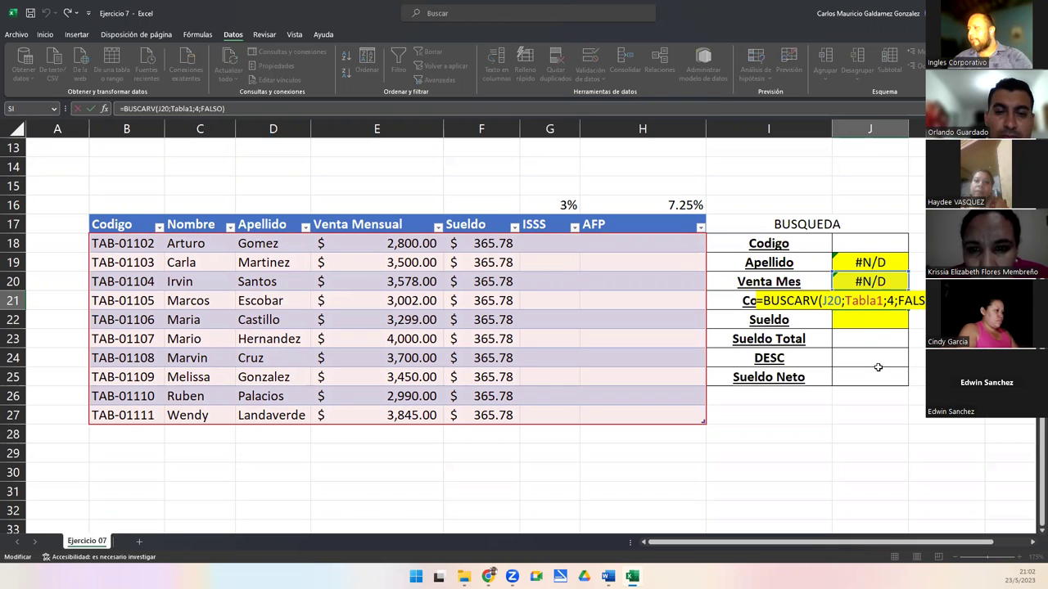
{"action": "key", "text": "Escape"}
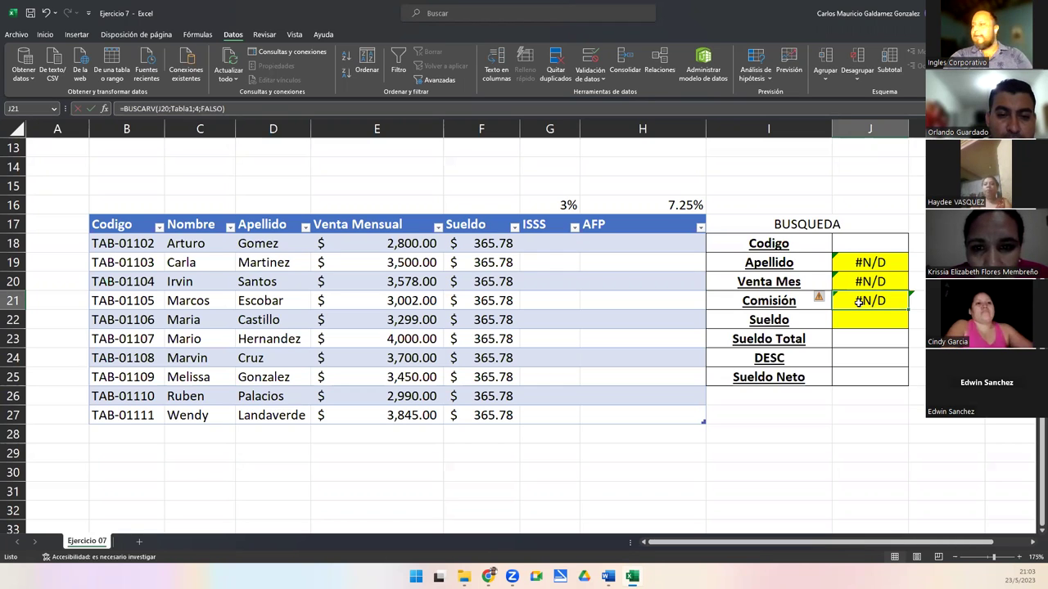
{"action": "key", "text": "ctrl+z"}
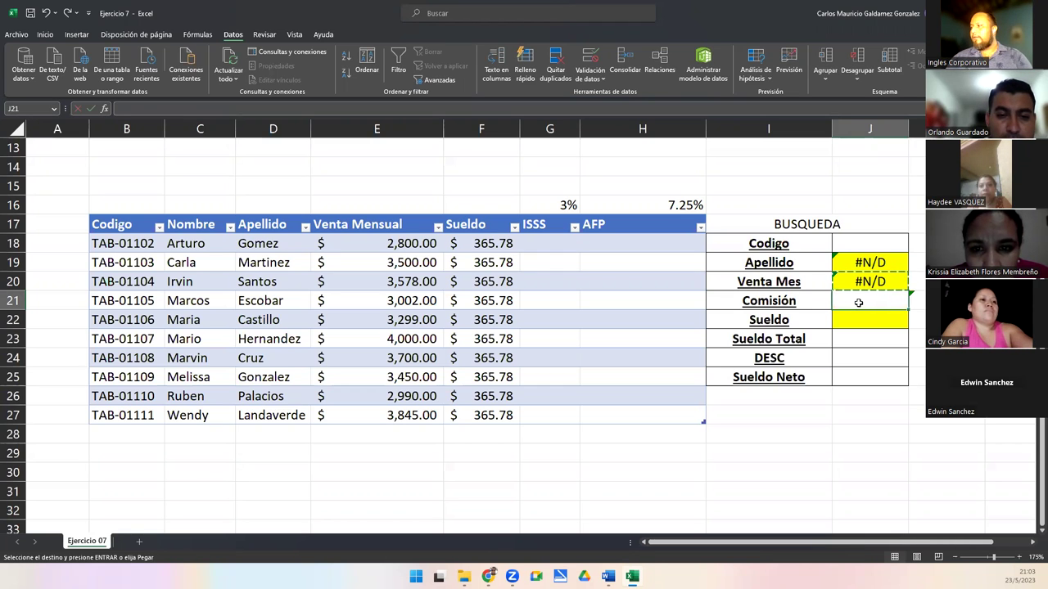
{"action": "key", "text": "Escape"}
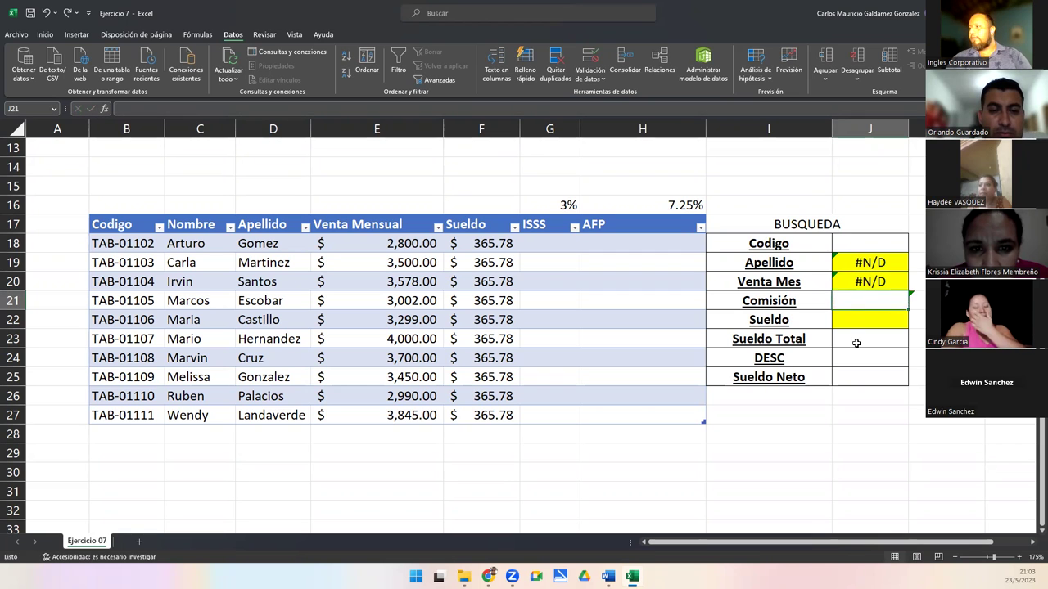
Step: Copy the Venta Mes formula from J20 into the Sueldo cell J22 and set its column index to 5
{"action": "left_click", "coordinate": [854, 322]}
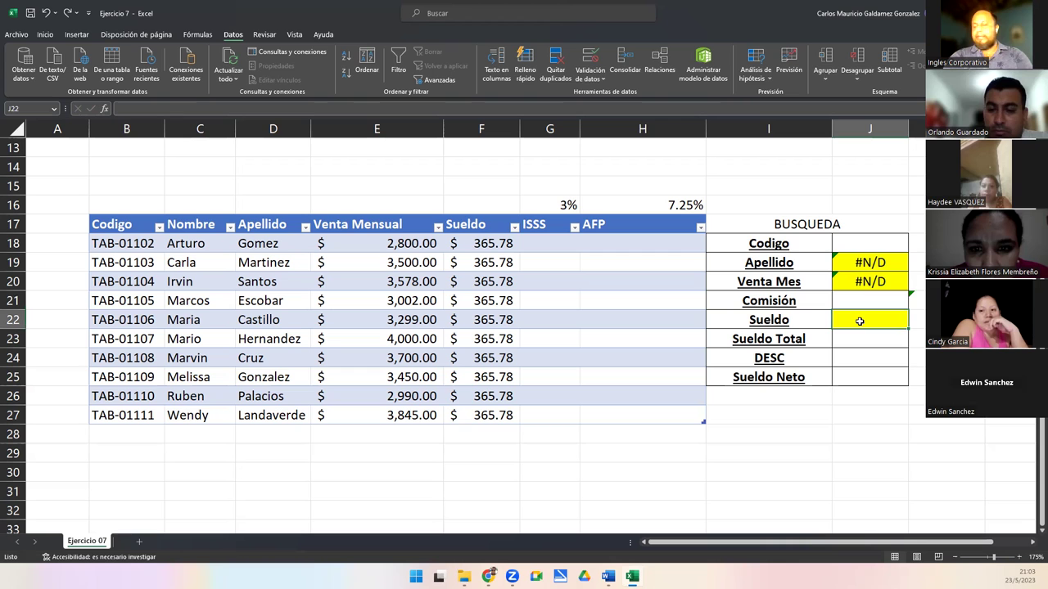
{"action": "left_click", "coordinate": [864, 283]}
{"action": "key", "text": "ctrl+c"}
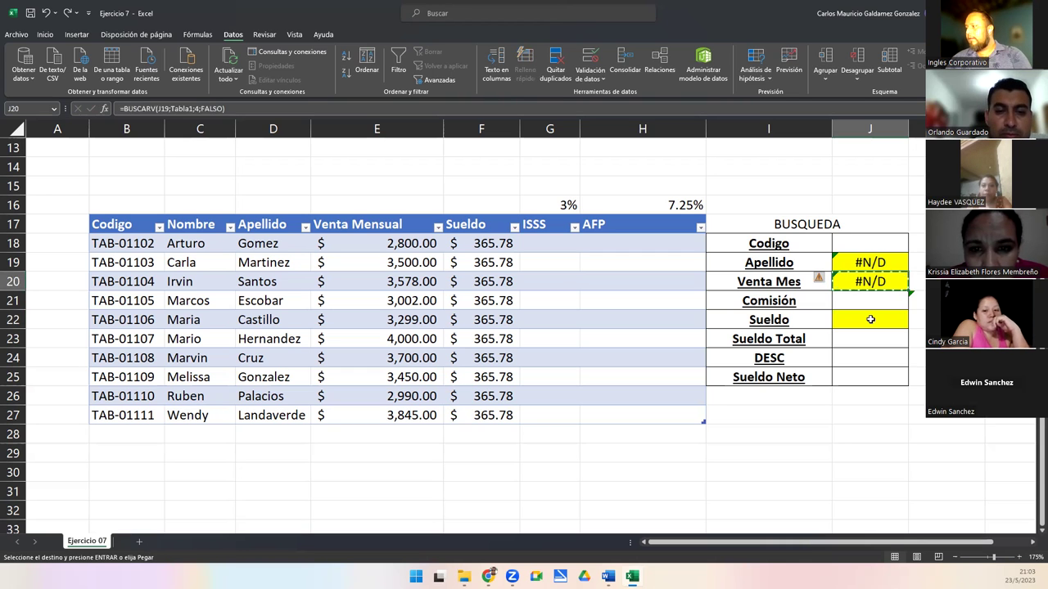
{"action": "left_click", "coordinate": [868, 320]}
{"action": "key", "text": "ctrl+v"}
{"action": "double_click", "coordinate": [869, 321]}
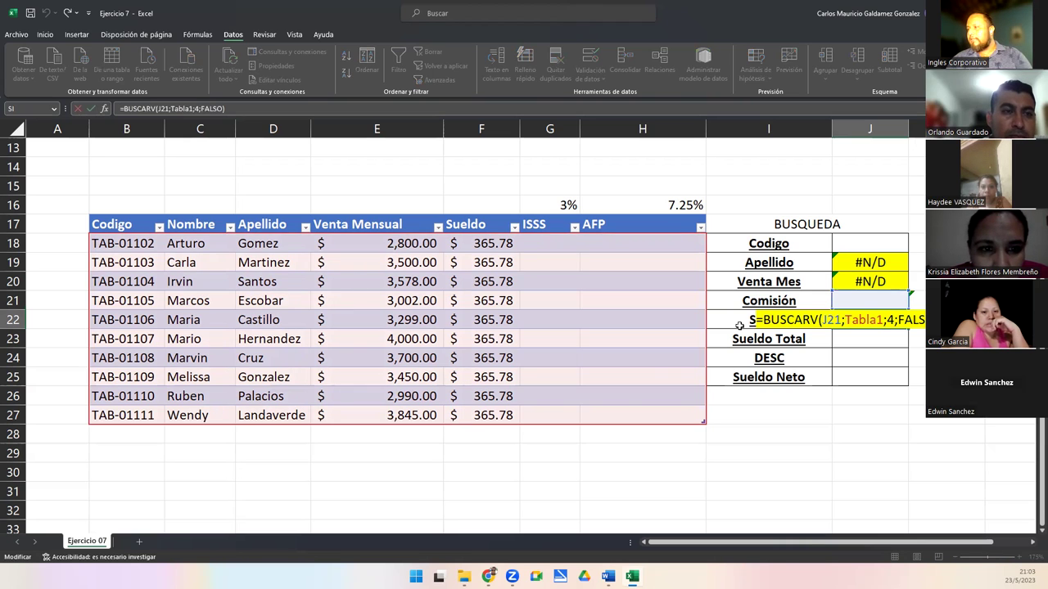
{"action": "left_click", "coordinate": [887, 321]}
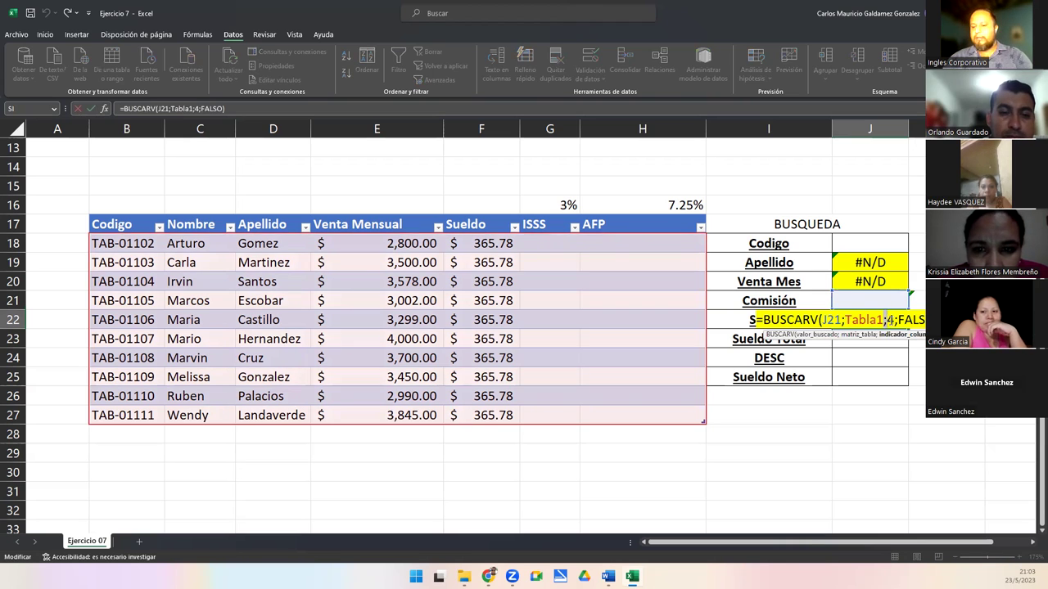
{"action": "key", "text": "Delete"}
{"action": "type", "text": "5"}
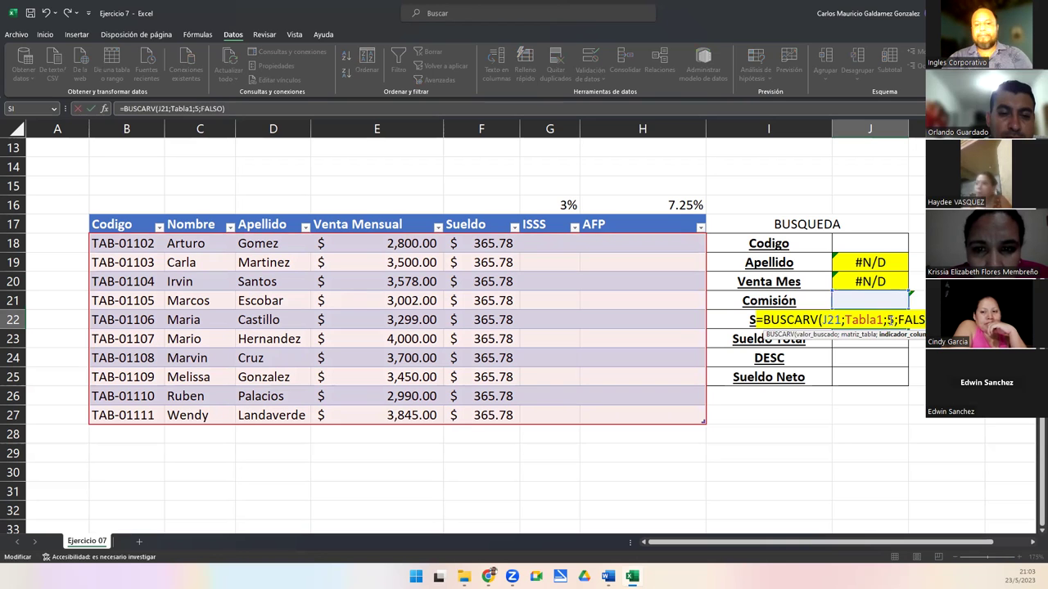
{"action": "key", "text": "Return"}
Step: Test the Codigo drop-down in J18 with code TAB-01104, and switch the selection to TAB-01102
{"action": "left_click", "coordinate": [851, 243]}
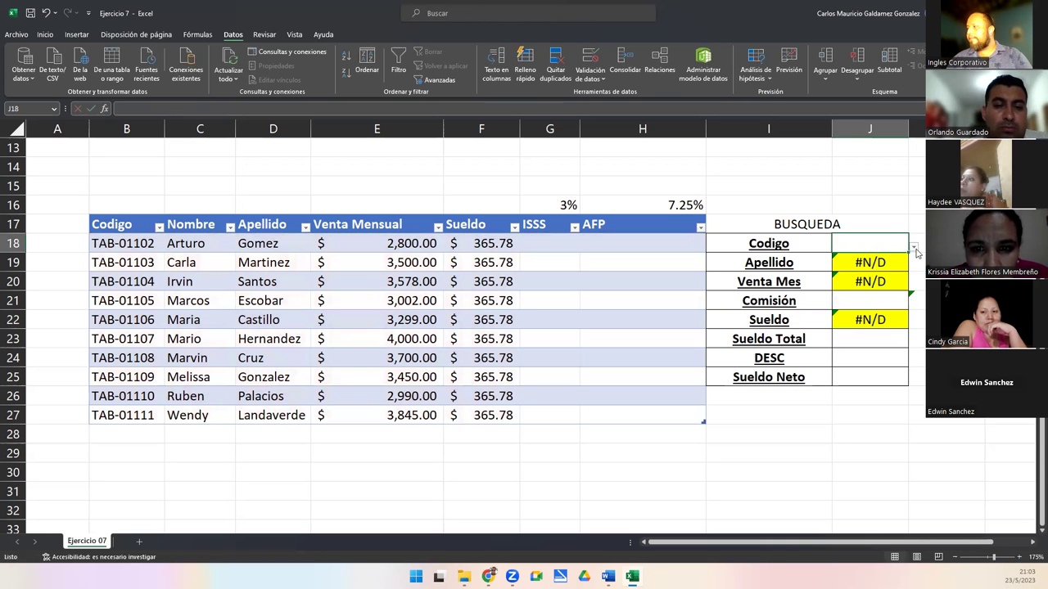
{"action": "left_click", "coordinate": [912, 247]}
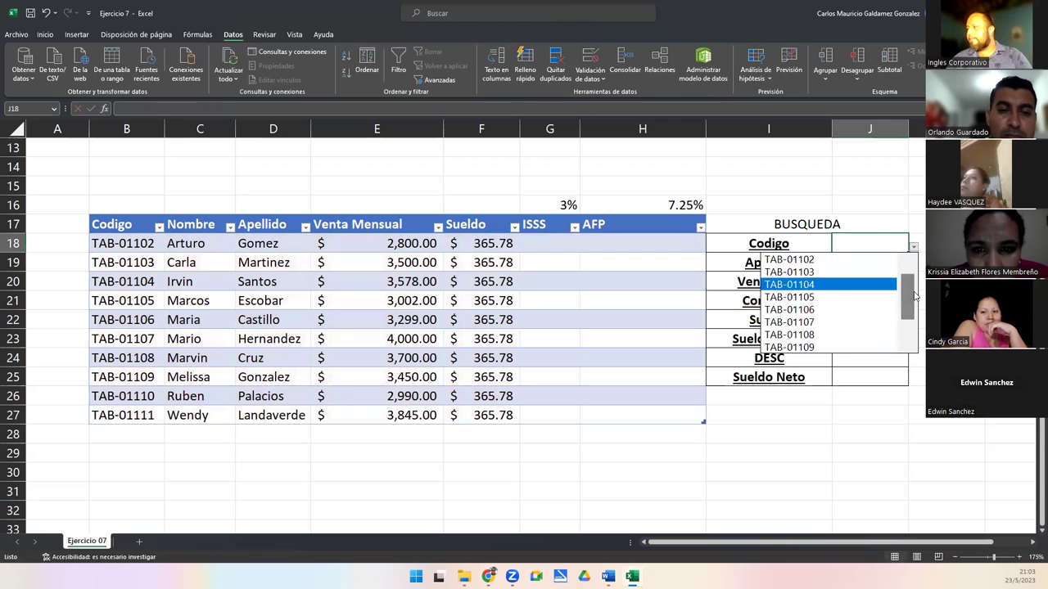
{"action": "left_click", "coordinate": [837, 284]}
{"action": "left_click", "coordinate": [913, 248]}
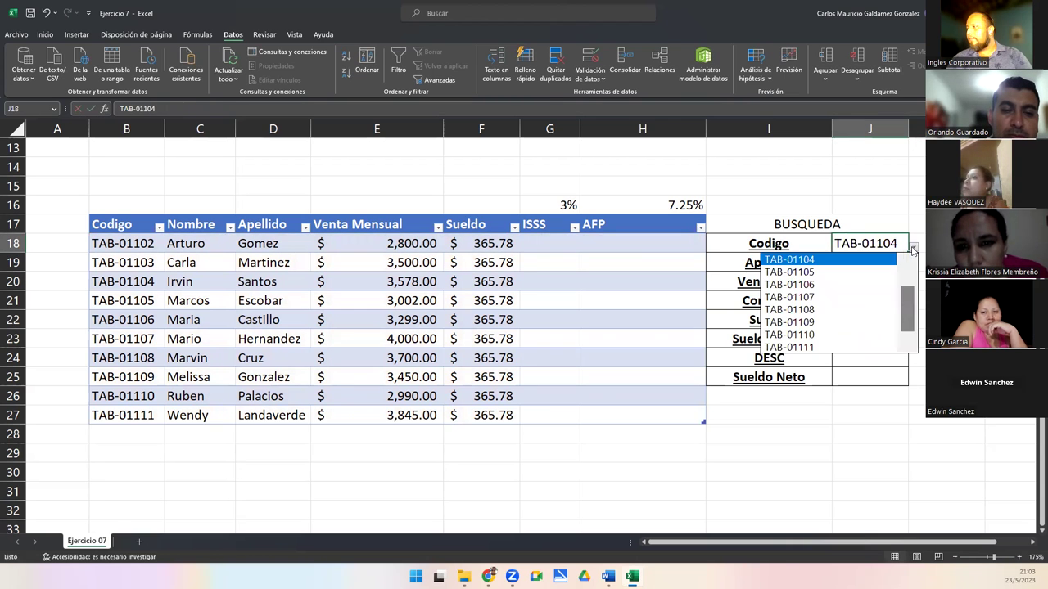
{"action": "scroll", "coordinate": [840, 270], "scroll_direction": "up", "scroll_amount": 1}
{"action": "left_click", "coordinate": [835, 260]}
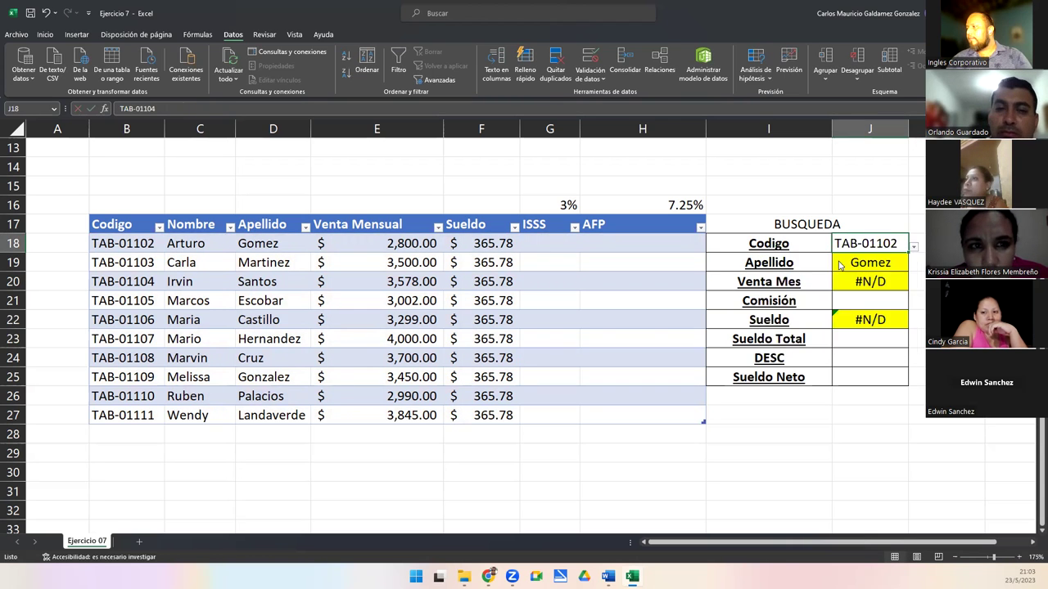
Step: Change the lookup value of the Venta Mes BUSCARV formula in J20 to the code cell J18
{"action": "left_click", "coordinate": [865, 281]}
{"action": "double_click", "coordinate": [865, 281]}
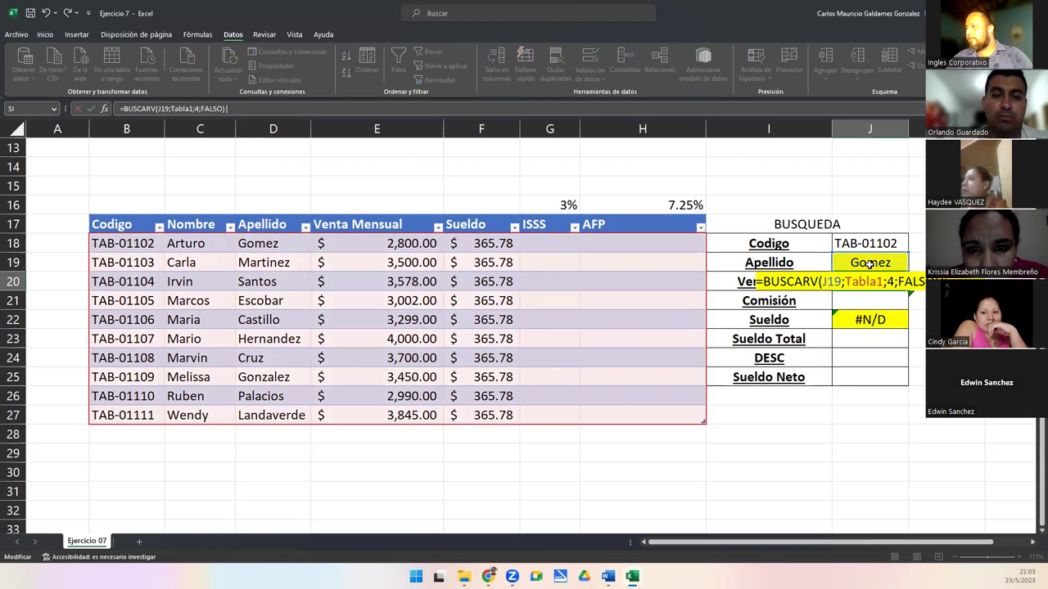
{"action": "left_click", "coordinate": [869, 263]}
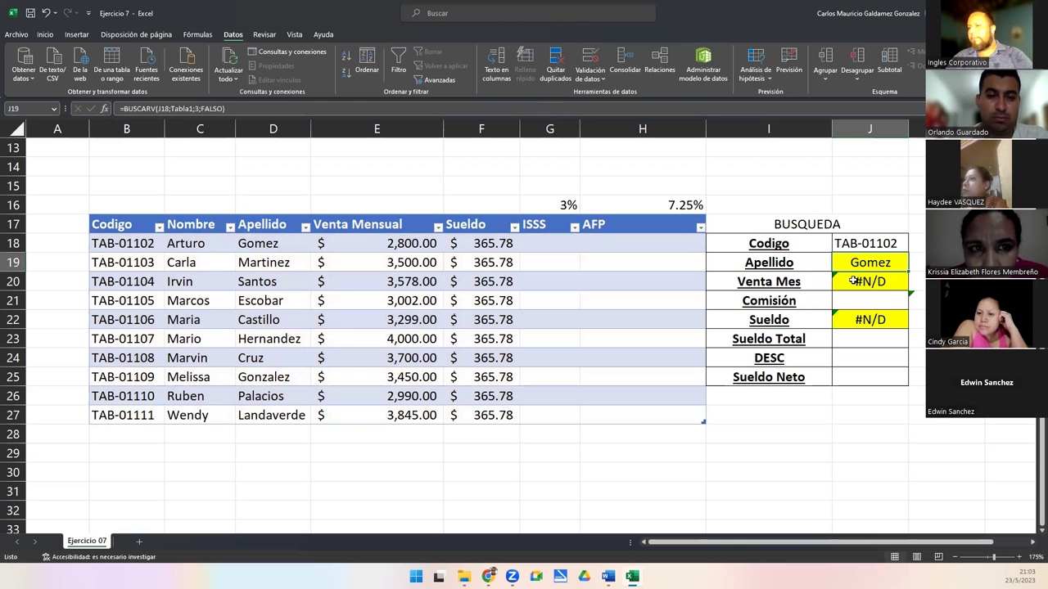
{"action": "left_click", "coordinate": [856, 282]}
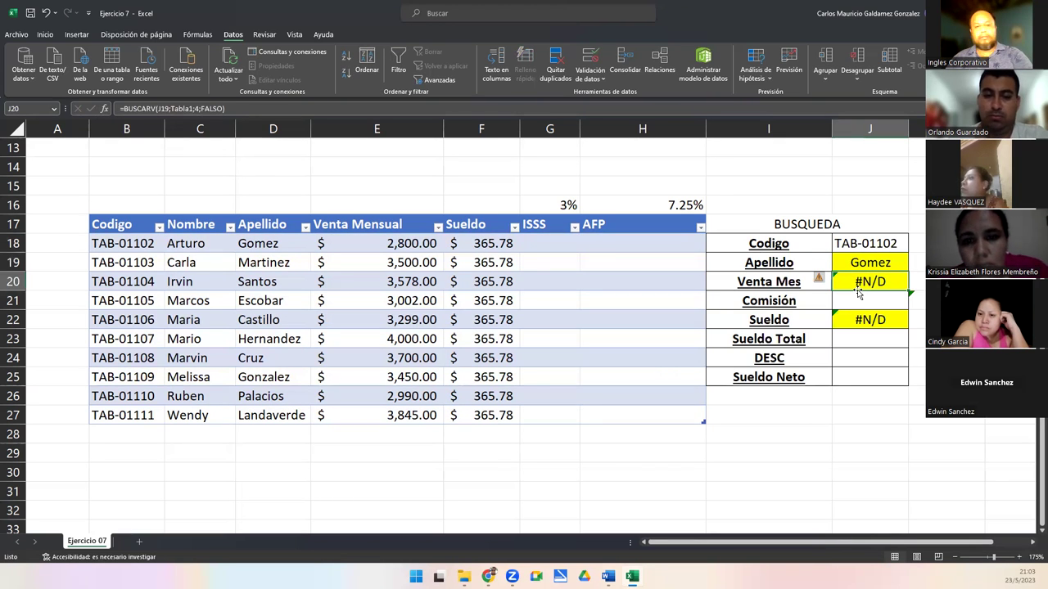
{"action": "double_click", "coordinate": [858, 294]}
{"action": "key", "text": "BackSpace"}
{"action": "type", "text": "8"}
{"action": "key", "text": "Return"}
{"action": "key", "text": "Return"}
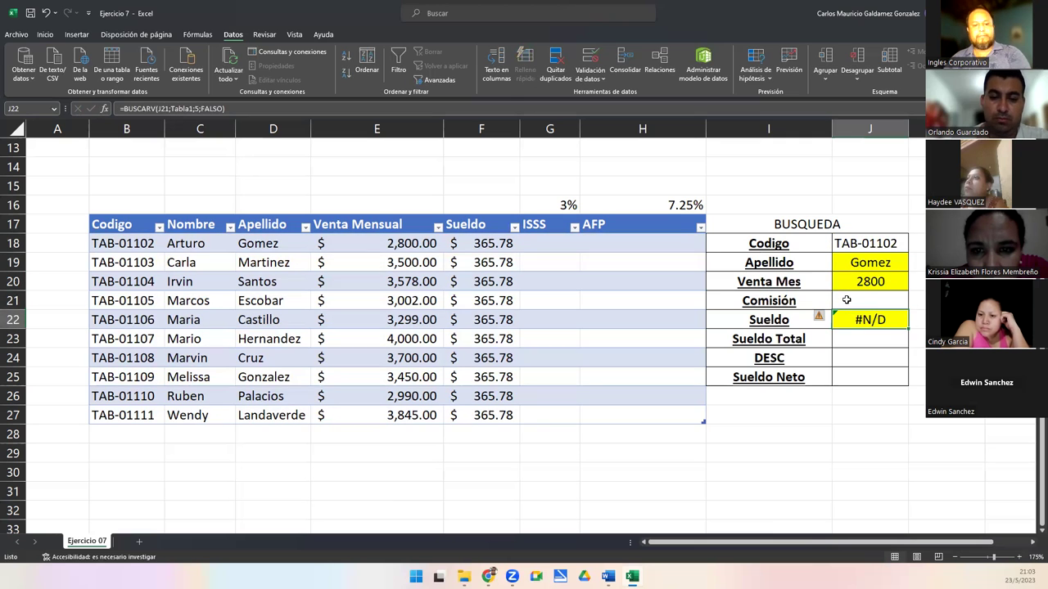
Step: Change the lookup value of the Sueldo BUSCARV formula in J22 to J19
{"action": "double_click", "coordinate": [851, 319]}
{"action": "double_click", "coordinate": [831, 319]}
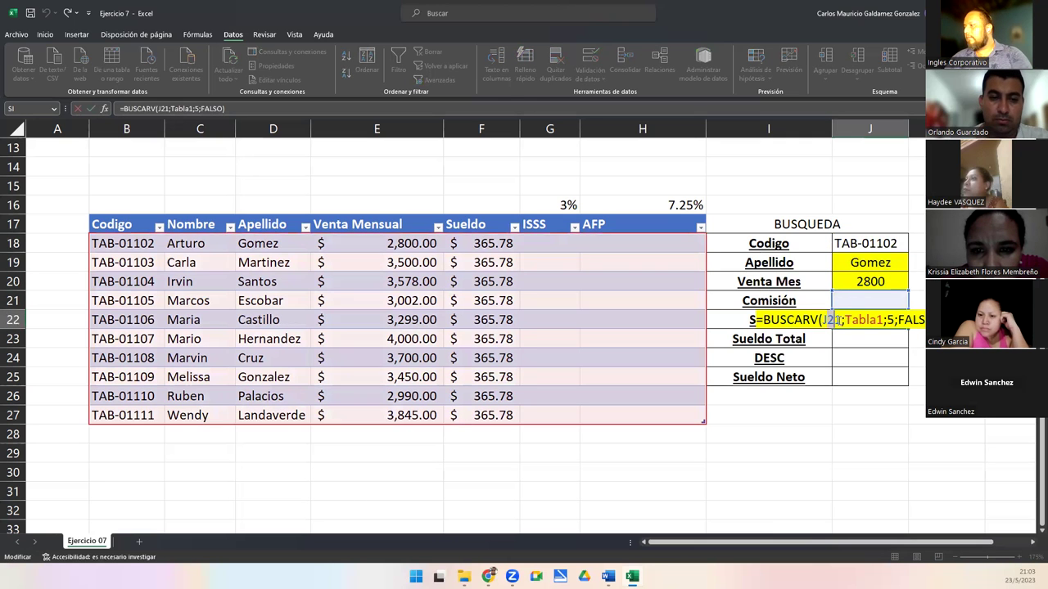
{"action": "left_click", "coordinate": [866, 280]}
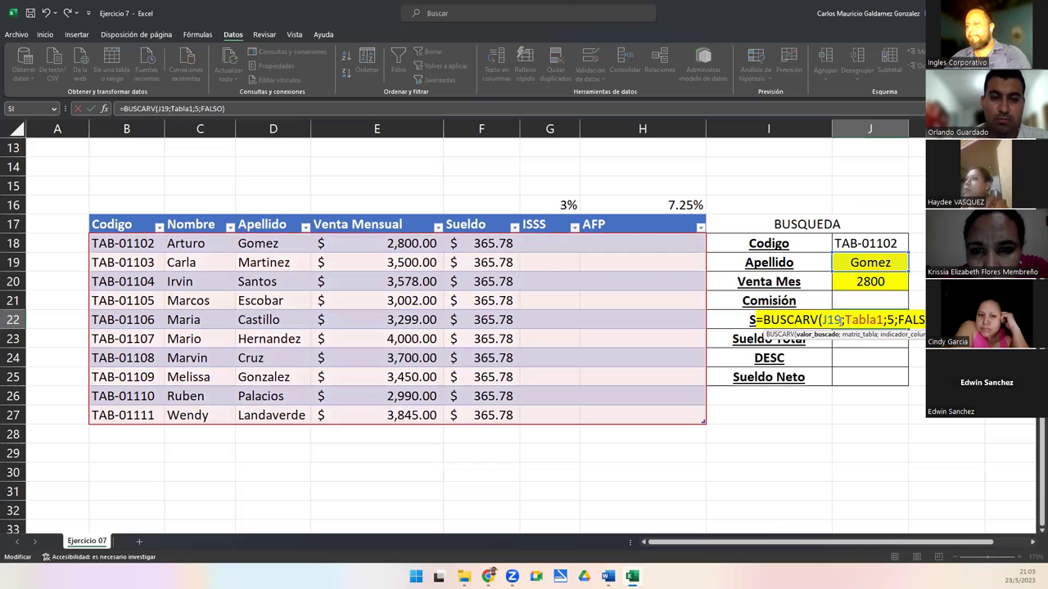
{"action": "key", "text": "Return"}
{"action": "left_click", "coordinate": [866, 281]}
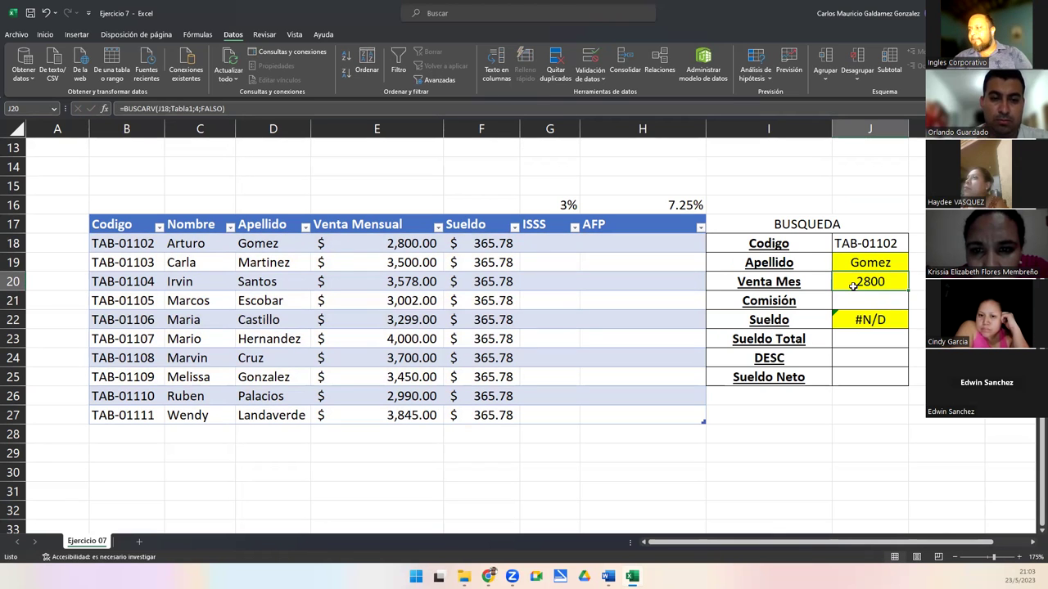
{"action": "left_click", "coordinate": [917, 300]}
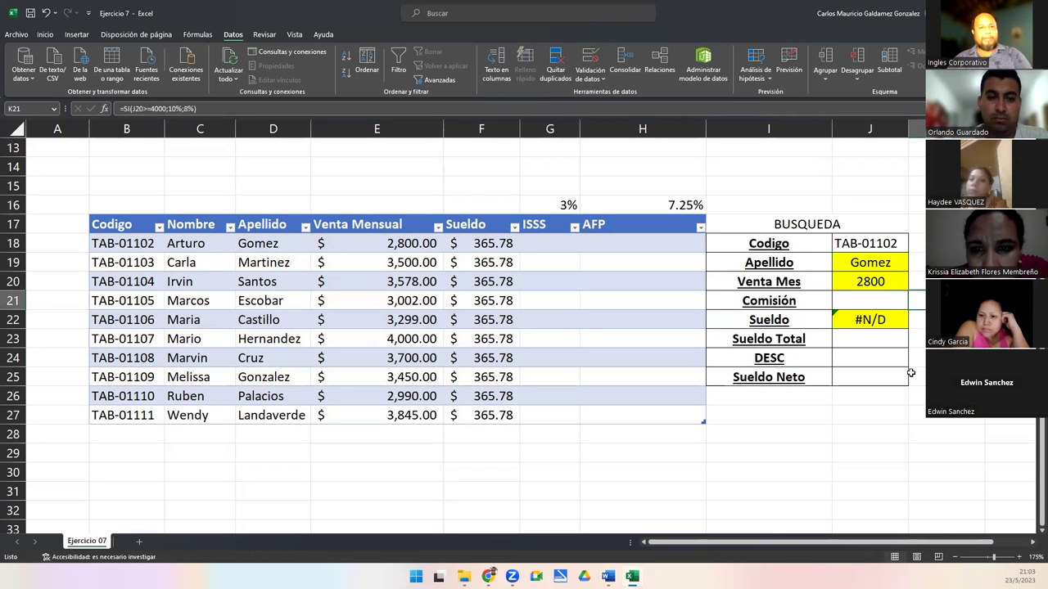
{"action": "left_click", "coordinate": [859, 300]}
{"action": "type", "text": "="}
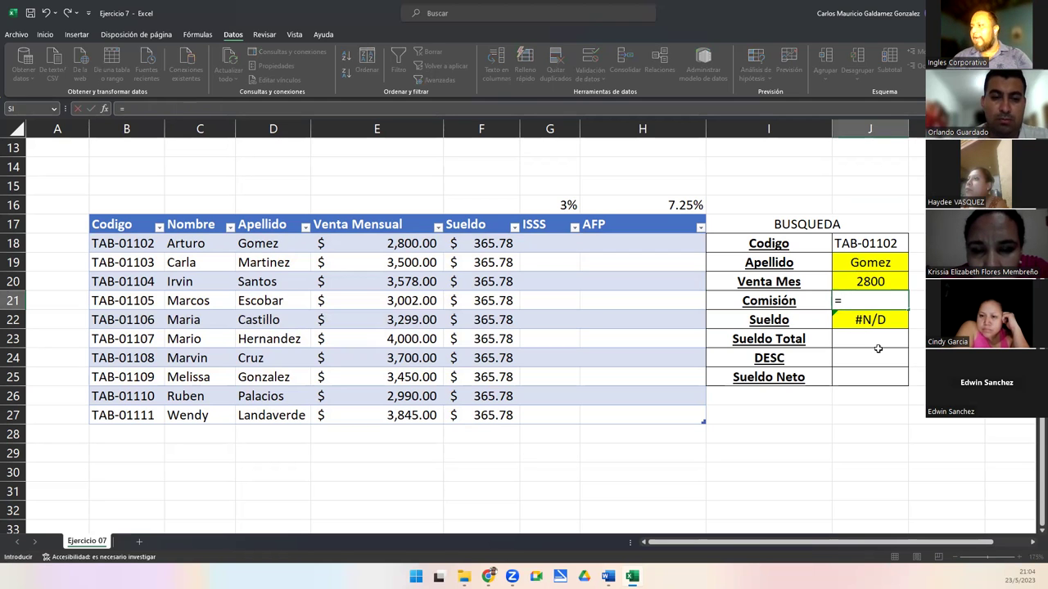
{"action": "type", "text": "busca"}
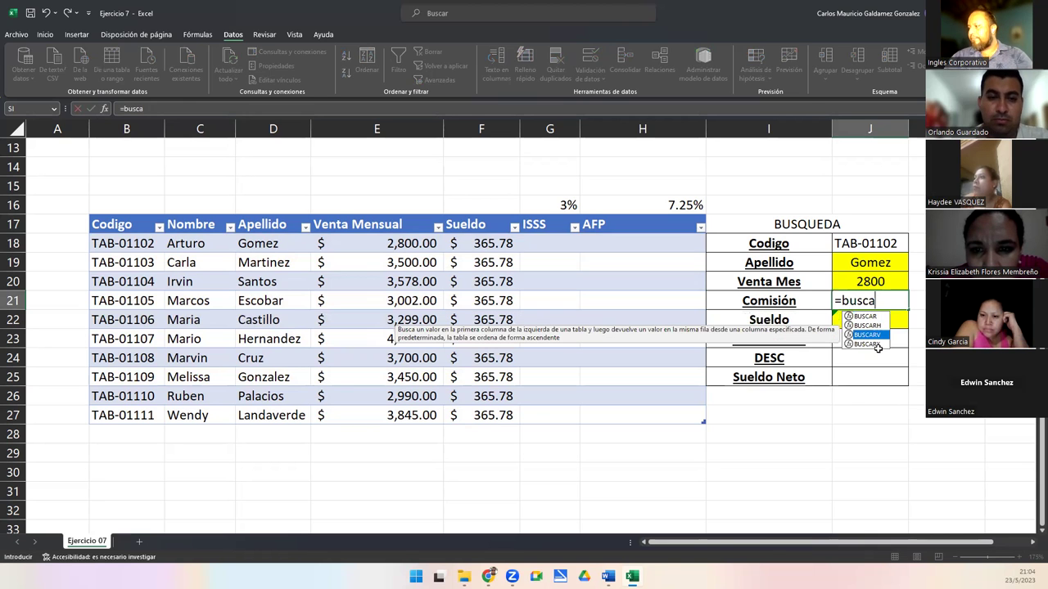
{"action": "key", "text": "Tab"}
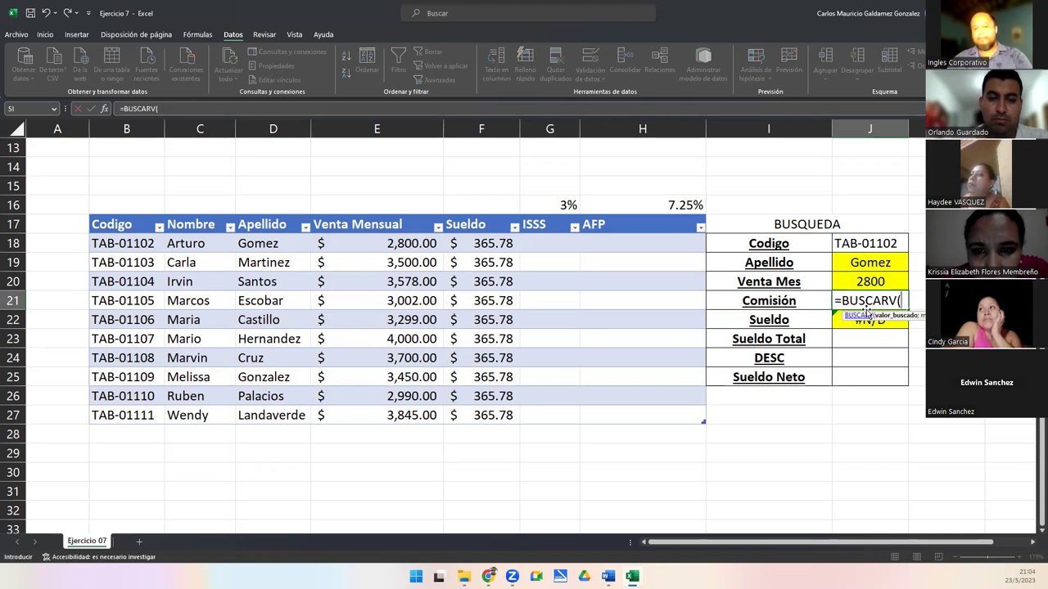
{"action": "key", "text": "Escape"}
Step: Copy the Venta Mes formula text into the Comisión cell J21 and multiply it by the rate in K21
{"action": "left_click", "coordinate": [861, 277]}
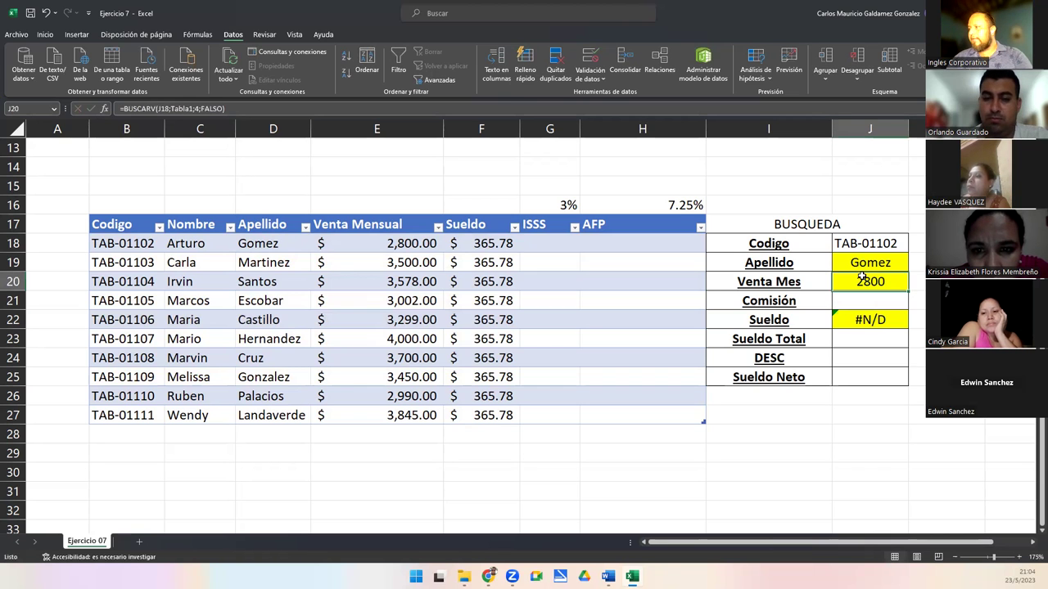
{"action": "left_click", "coordinate": [244, 107]}
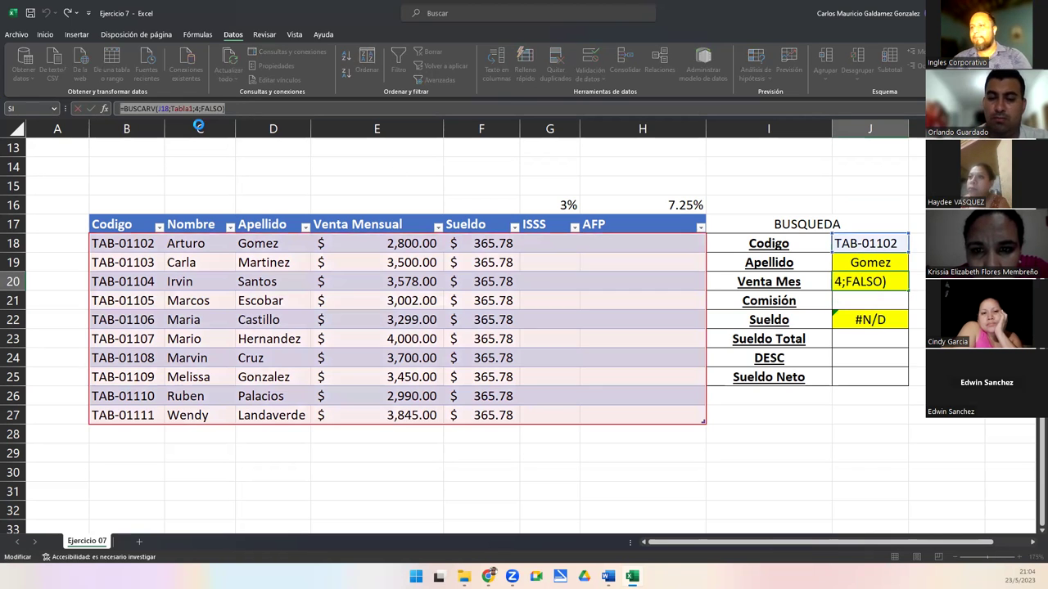
{"action": "left_click", "coordinate": [838, 300]}
{"action": "double_click", "coordinate": [843, 300]}
{"action": "type", "text": "=BUSCARV(J18;Tabla1;4;FALSO)"}
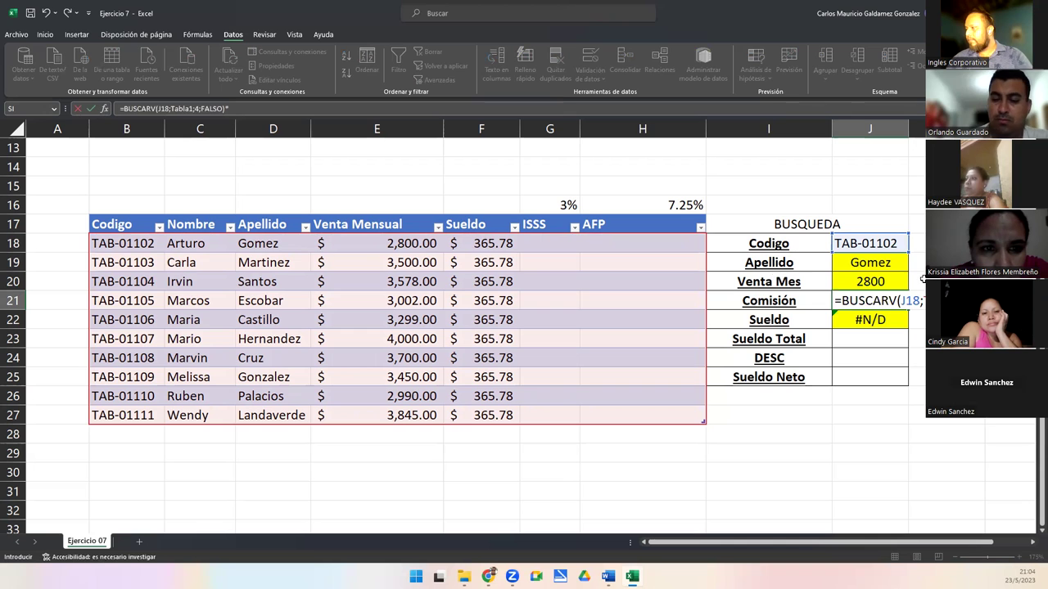
{"action": "key", "text": "Right"}
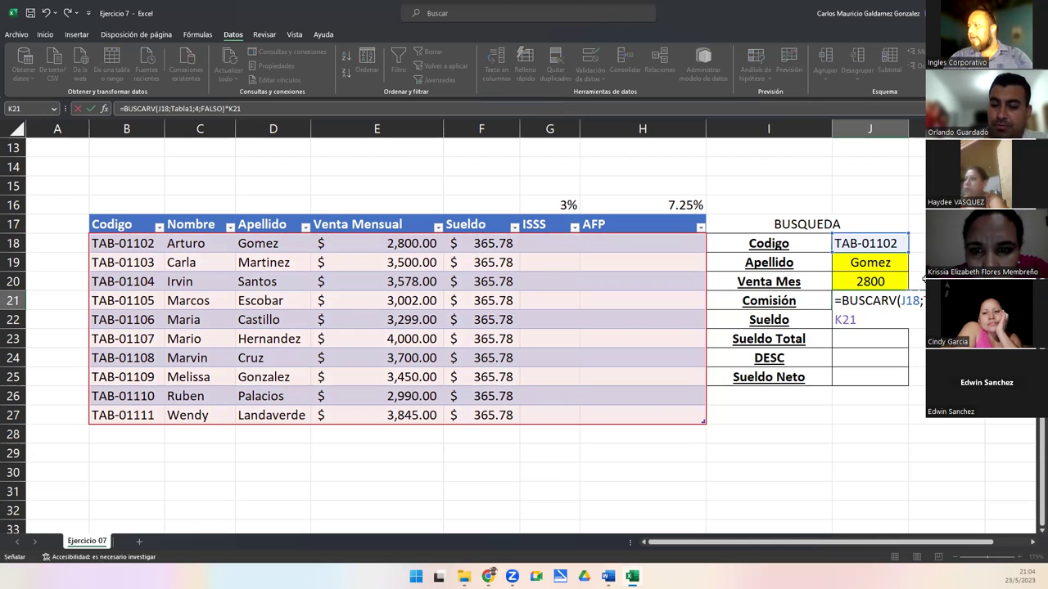
{"action": "key", "text": "ctrl+Return"}
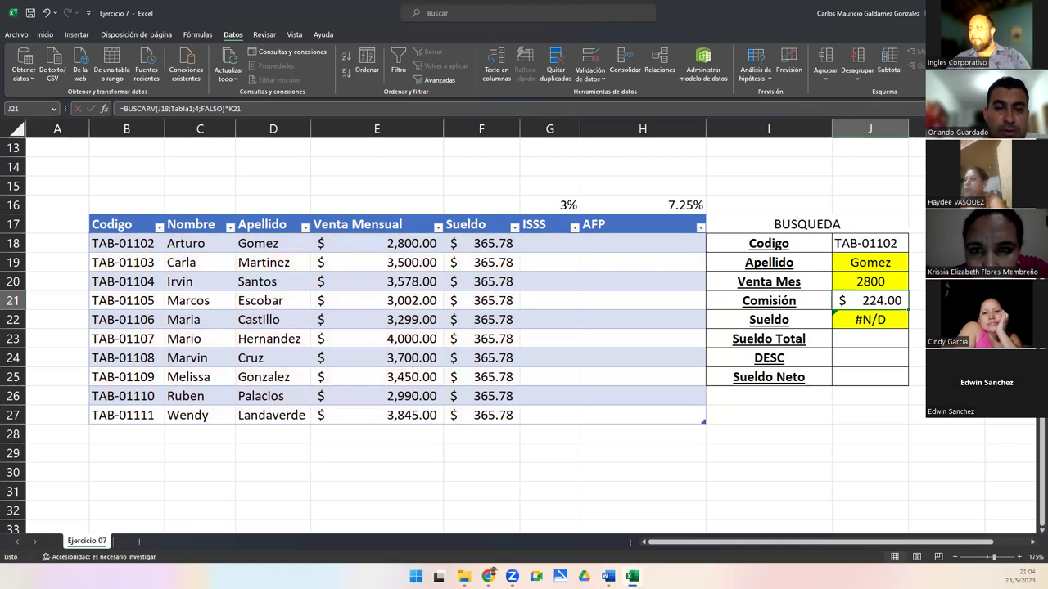
Step: Correct the lookup value of the Sueldo formula in J22 to the code cell J18
{"action": "left_click", "coordinate": [915, 300]}
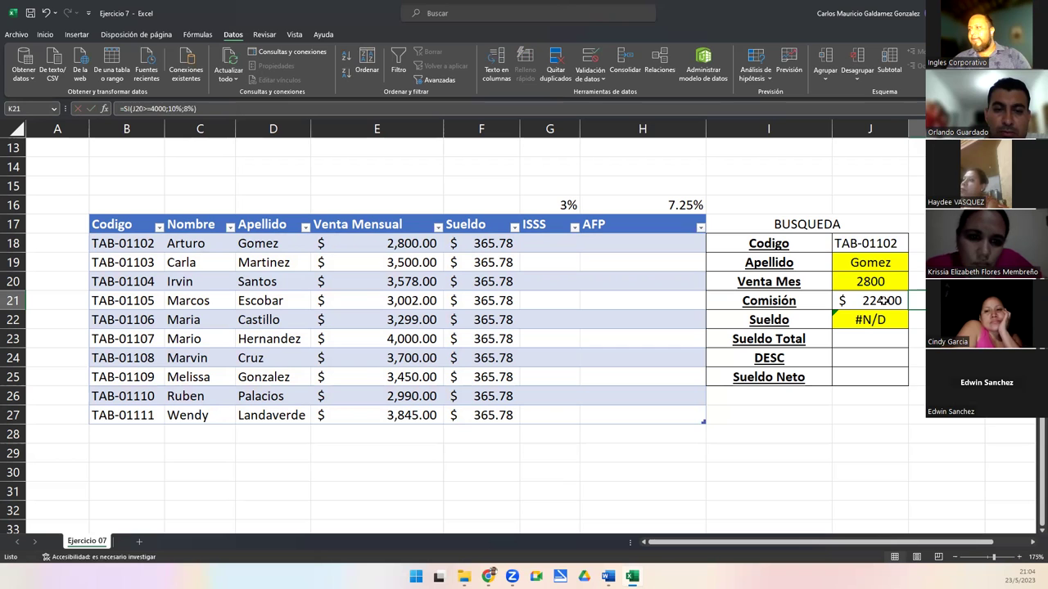
{"action": "left_click", "coordinate": [885, 301]}
{"action": "left_click", "coordinate": [856, 321]}
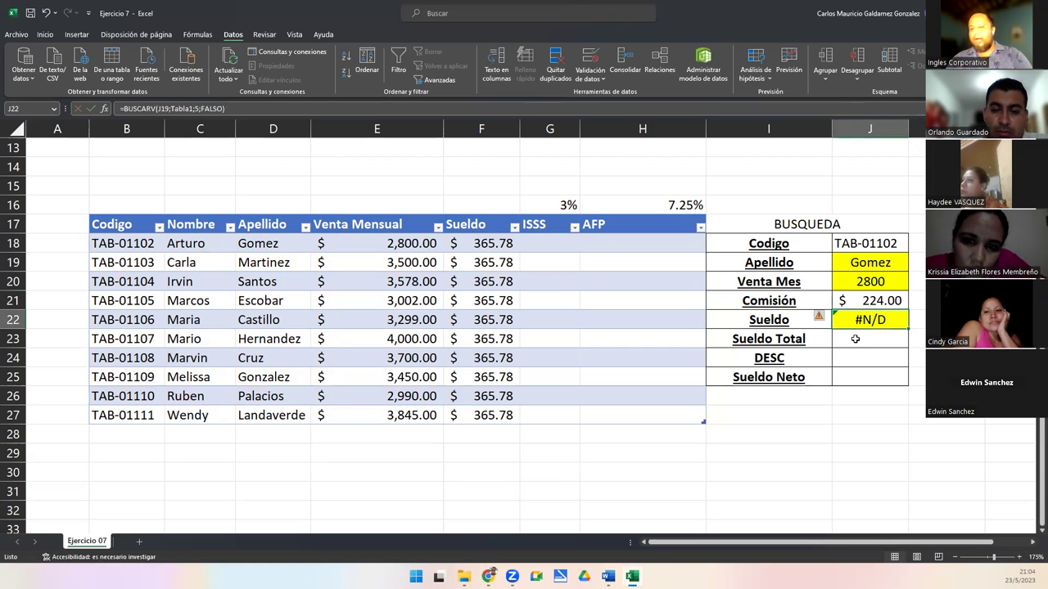
{"action": "key", "text": "F2"}
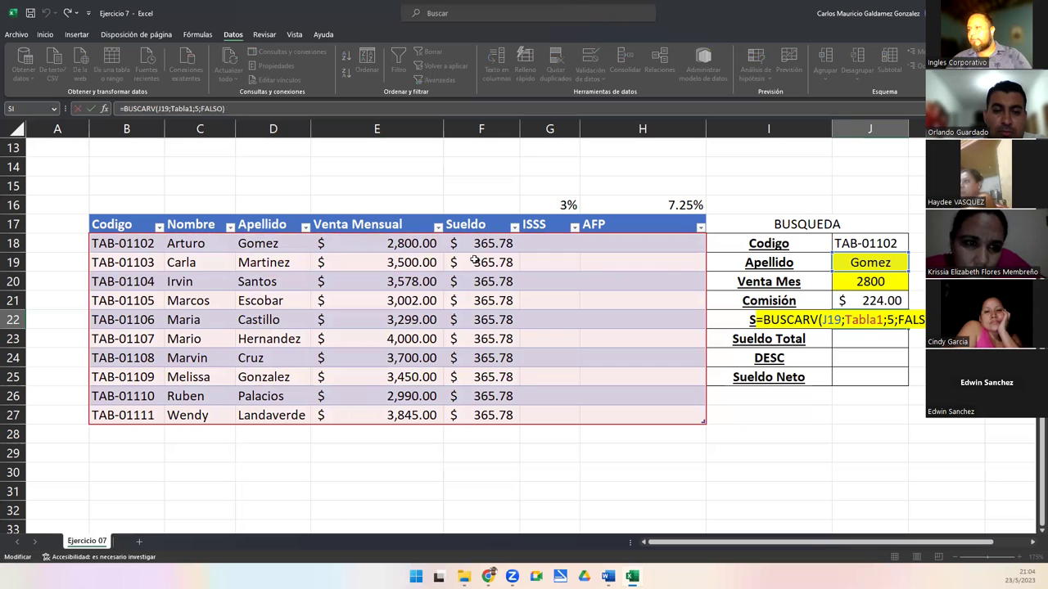
{"action": "left_click", "coordinate": [831, 320]}
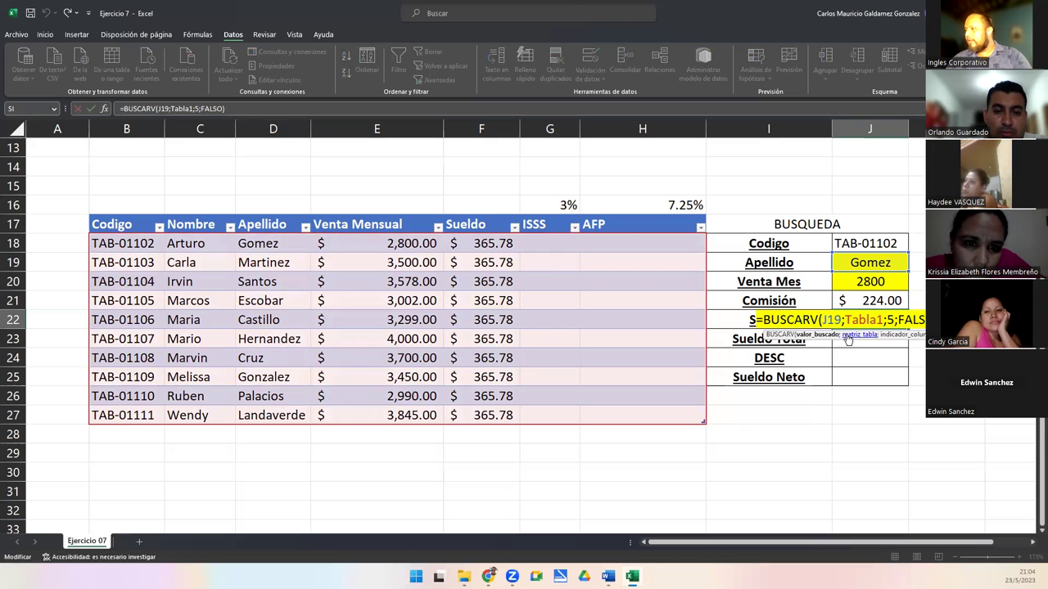
{"action": "key", "text": "BackSpace"}
{"action": "type", "text": "8"}
{"action": "key", "text": "Return"}
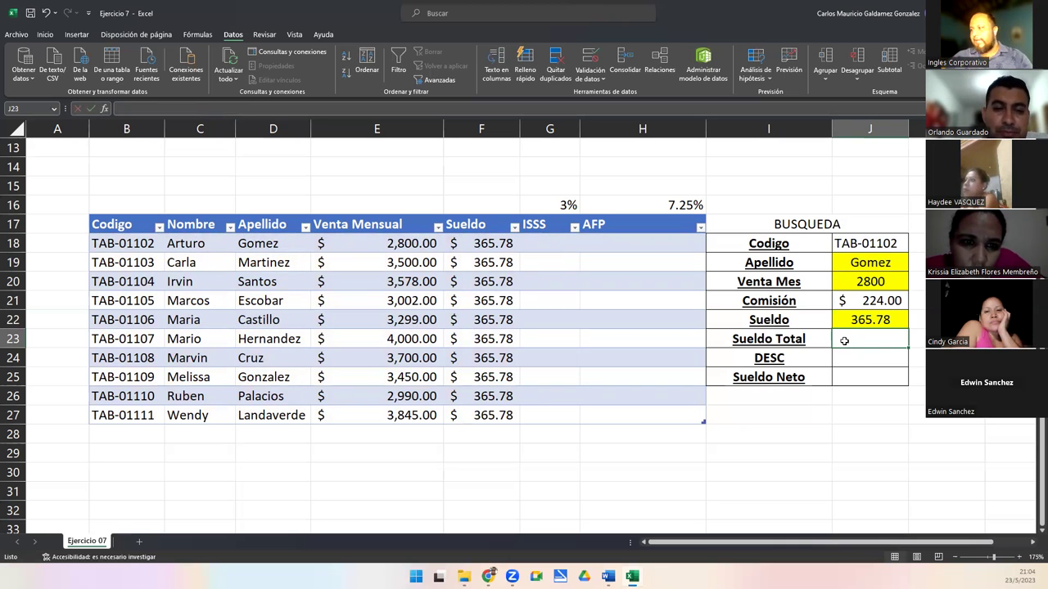
Step: Enter =J22+J21 in the Sueldo Total cell J23 to add the salary and the commission
{"action": "type", "text": "="}
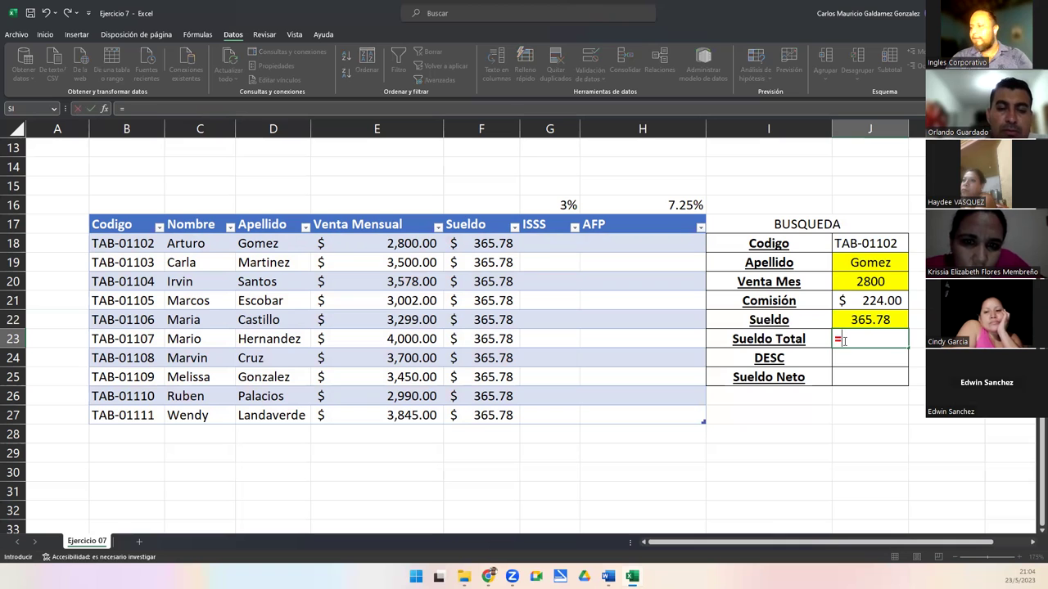
{"action": "key", "text": "Up"}
{"action": "type", "text": "-"}
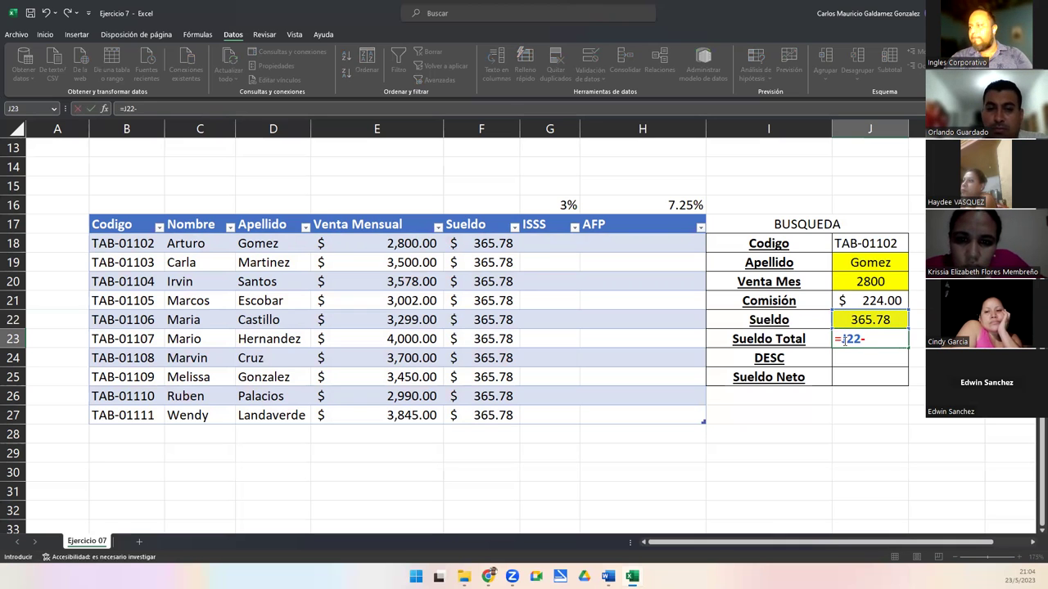
{"action": "key", "text": "Up"}
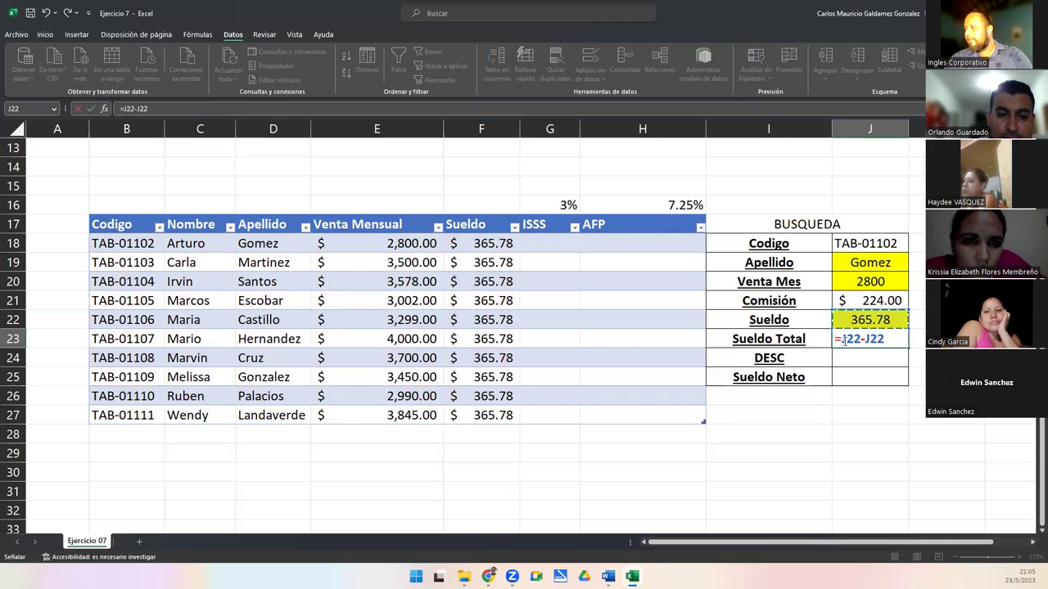
{"action": "key", "text": "BackSpace"}
{"action": "key", "text": "BackSpace"}
{"action": "key", "text": "BackSpace"}
{"action": "key", "text": "BackSpace"}
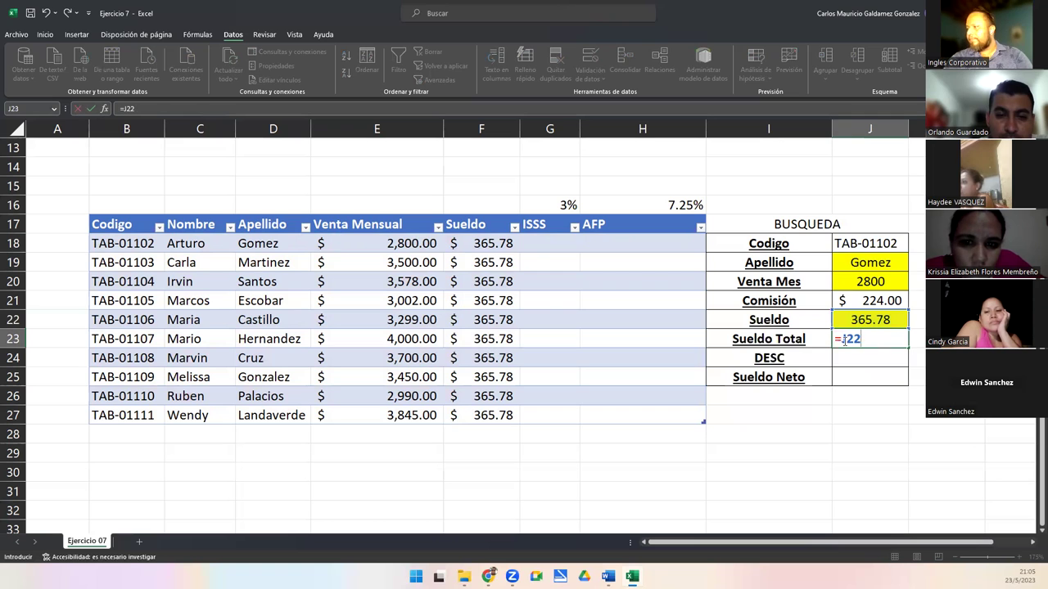
{"action": "type", "text": "+"}
{"action": "key", "text": "Up"}
{"action": "key", "text": "Up"}
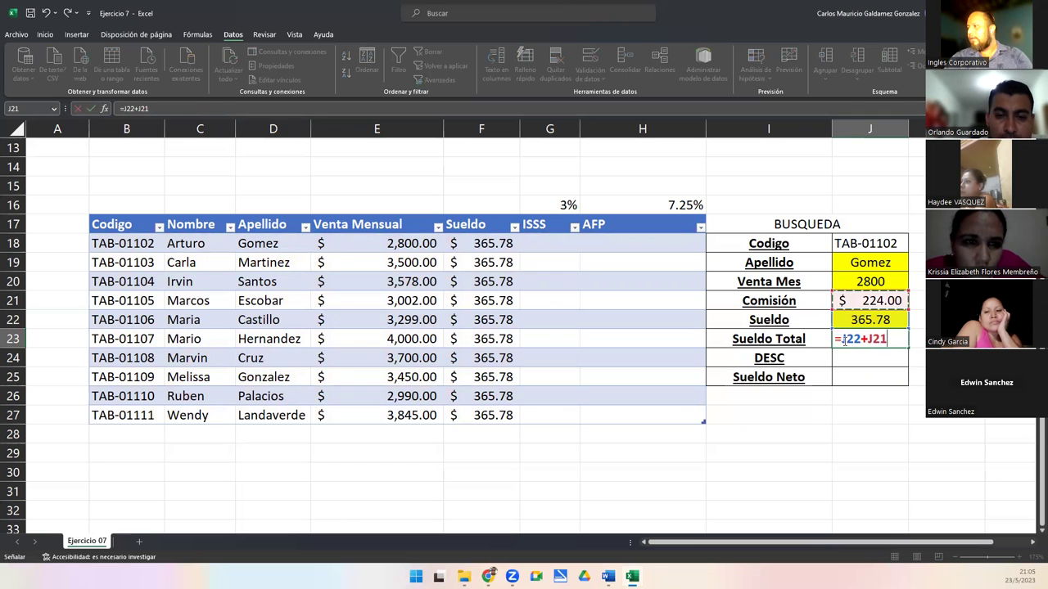
{"action": "key", "text": "Return"}
{"action": "key", "text": "Return"}
{"action": "left_click", "coordinate": [843, 339]}
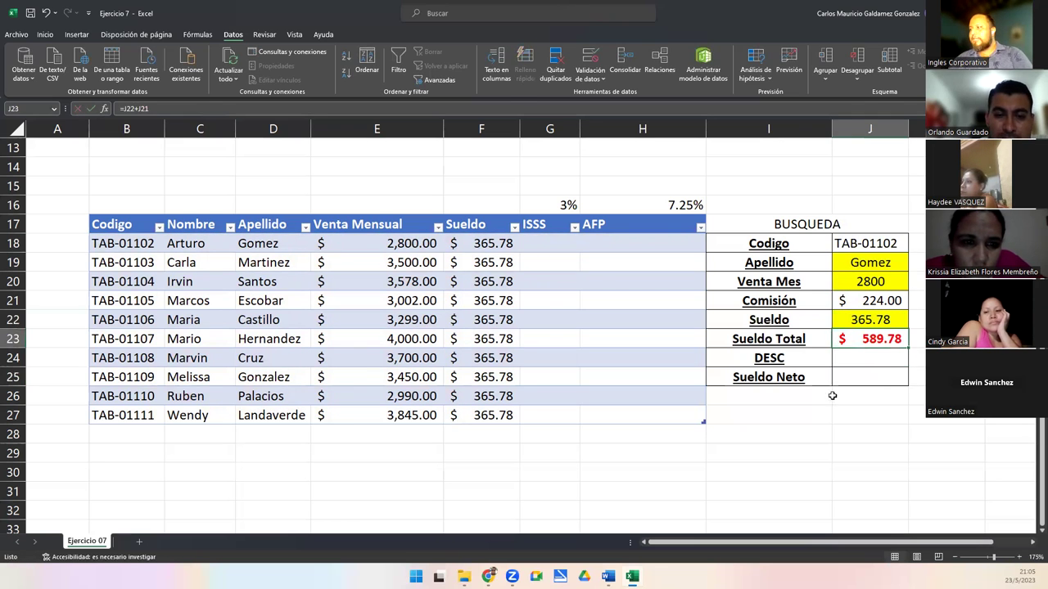
Step: Enter =BUSCARV(J18;Tabla1;6;FALSO) in the DESC cell J24 to look up the ISSS amount
{"action": "left_click", "coordinate": [767, 301]}
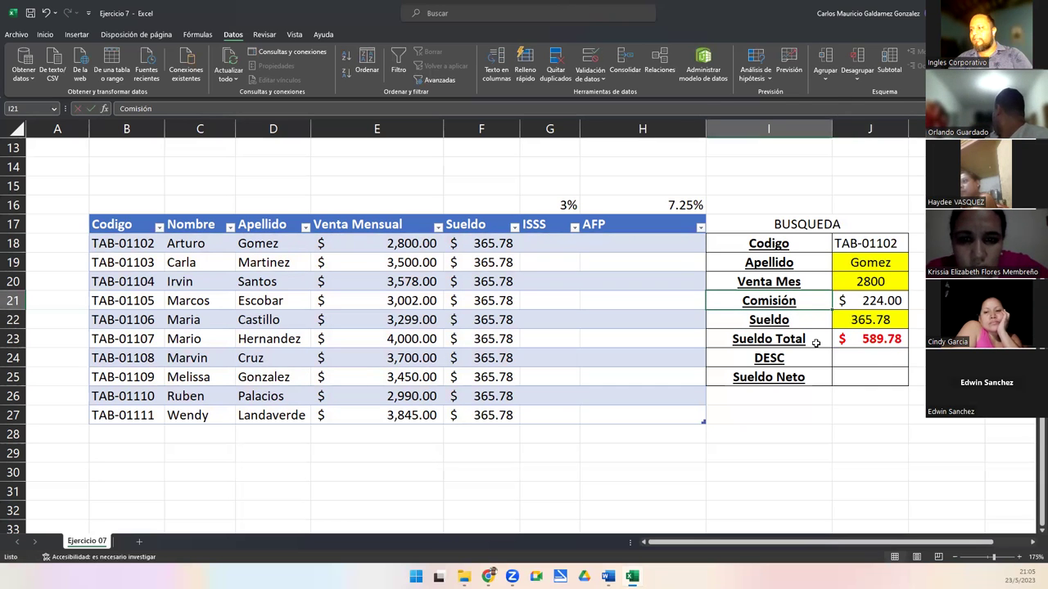
{"action": "left_click", "coordinate": [851, 362]}
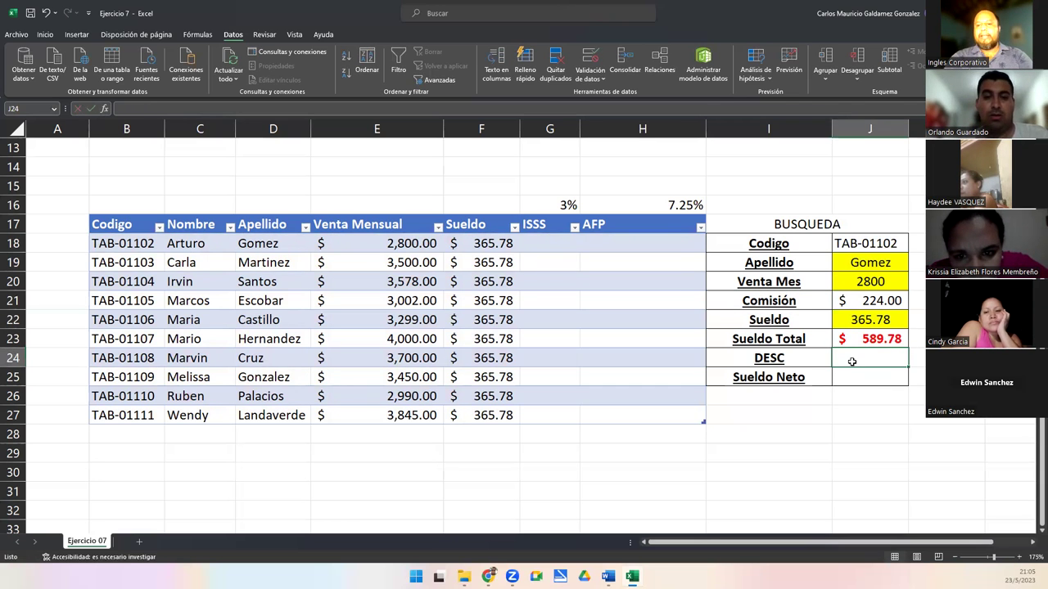
{"action": "type", "text": "="}
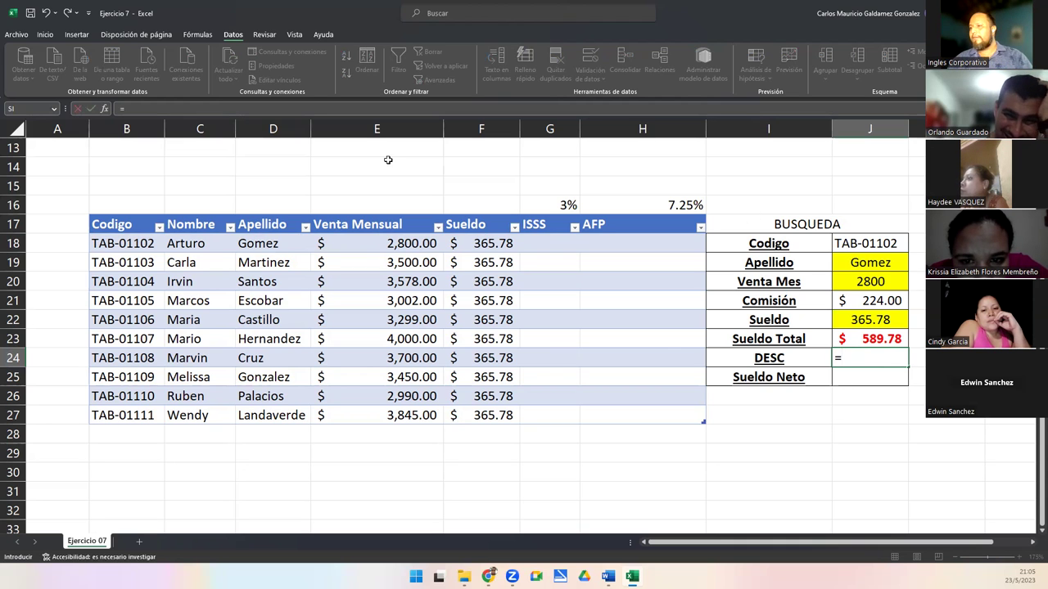
{"action": "type", "text": "BUSCARV(J18;Tabla1;4;FALSO)"}
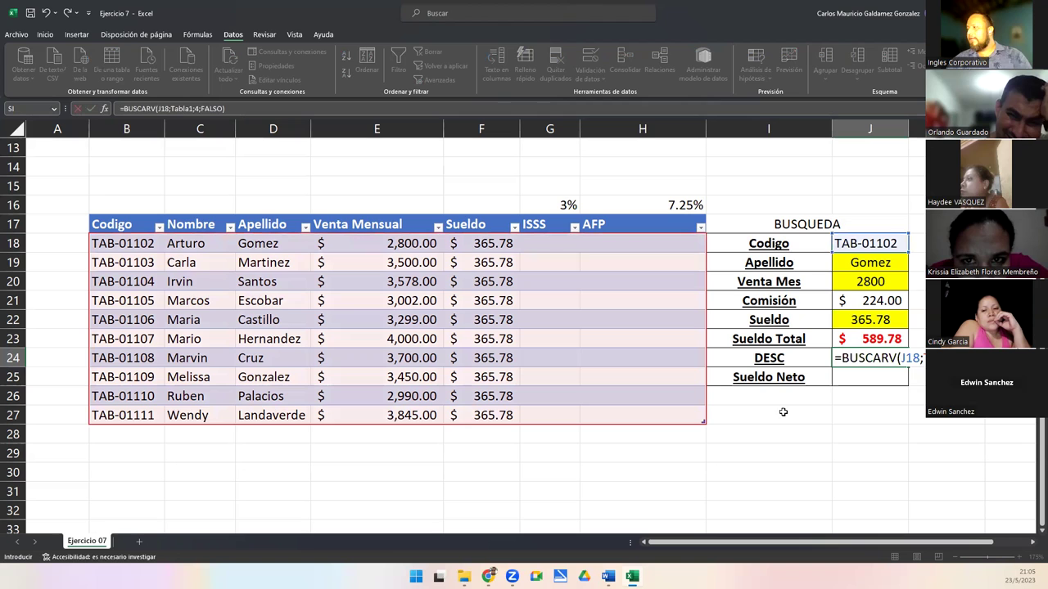
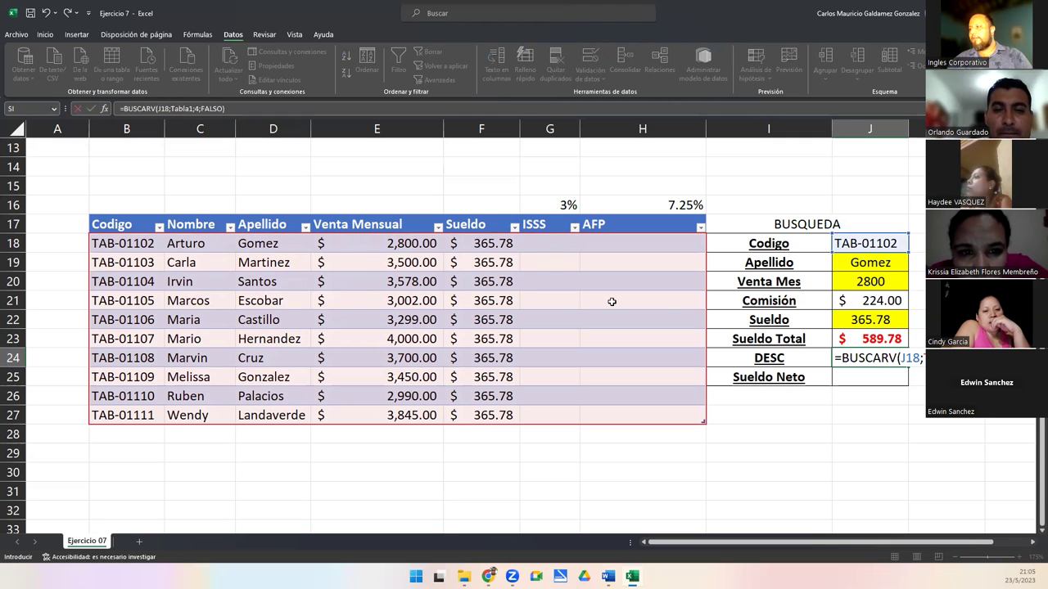
{"action": "key", "text": "F2"}
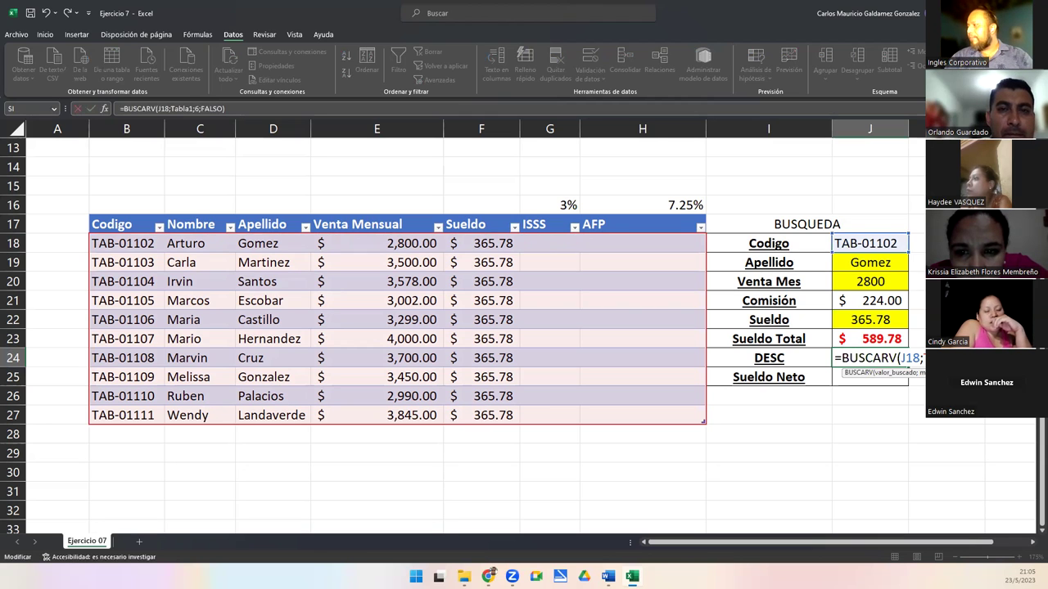
Step: Add +BUSCARV(J18;Tabla1;5;FALSO) as a second term of the DESC formula in J24
{"action": "type", "text": "+"}
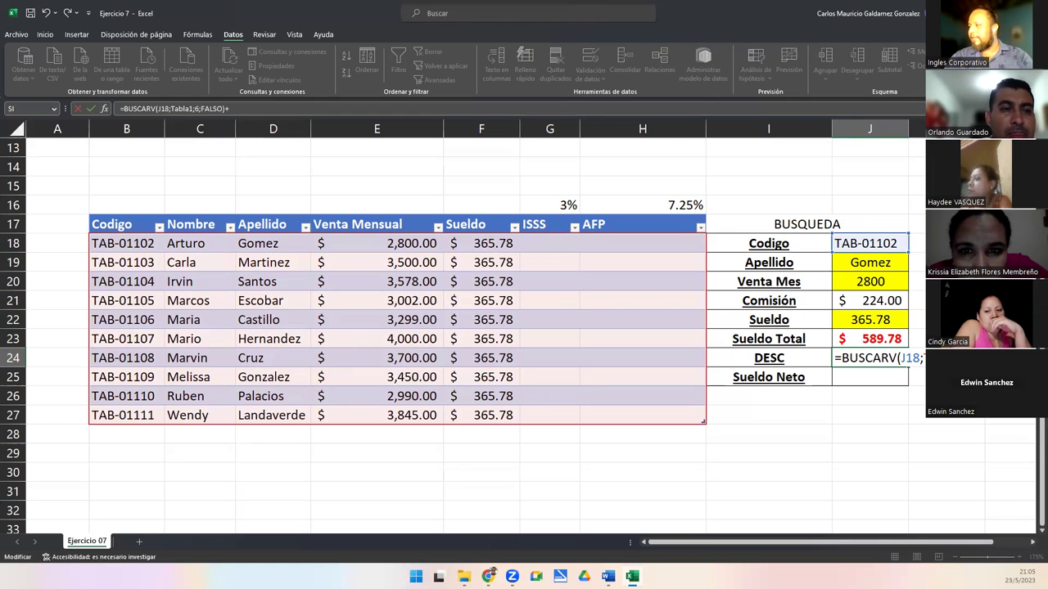
{"action": "type", "text": "=BUSCARV(J18;Tabla1;4;FALSO)"}
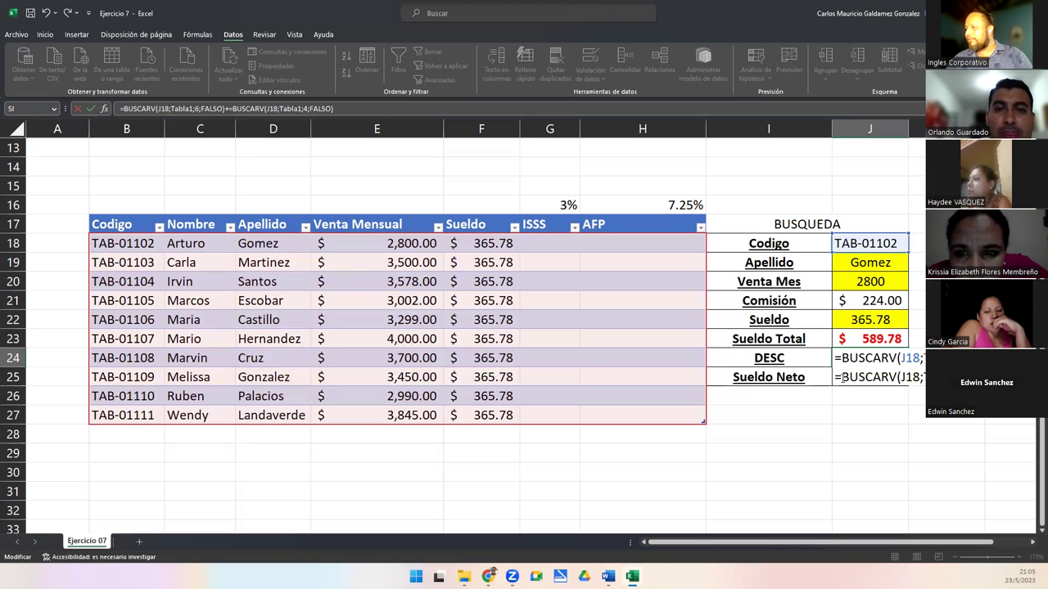
{"action": "left_click", "coordinate": [841, 378]}
{"action": "key", "text": "BackSpace"}
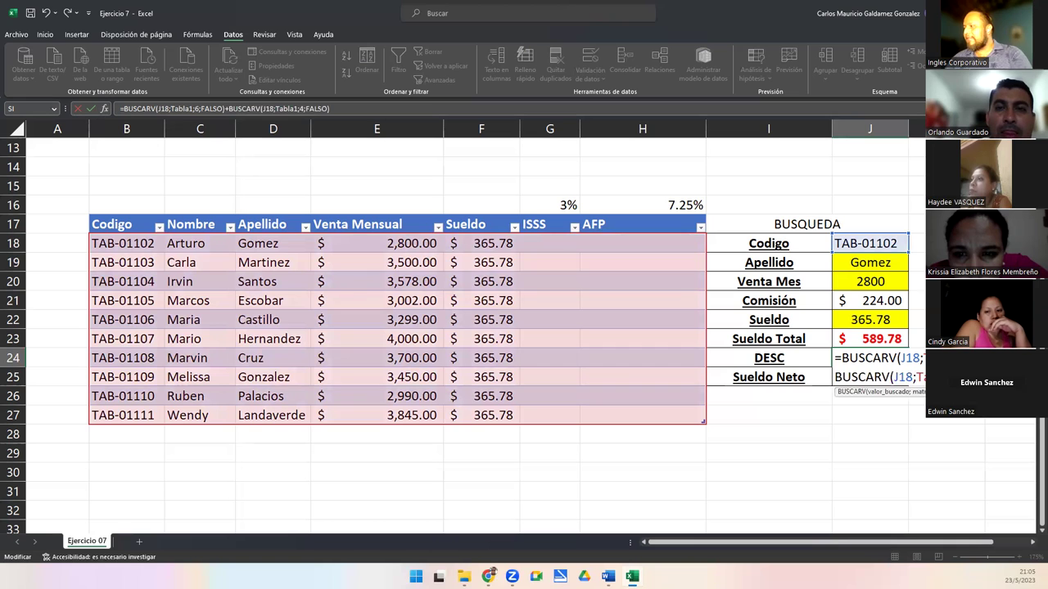
{"action": "key", "text": "BackSpace"}
{"action": "type", "text": "5"}
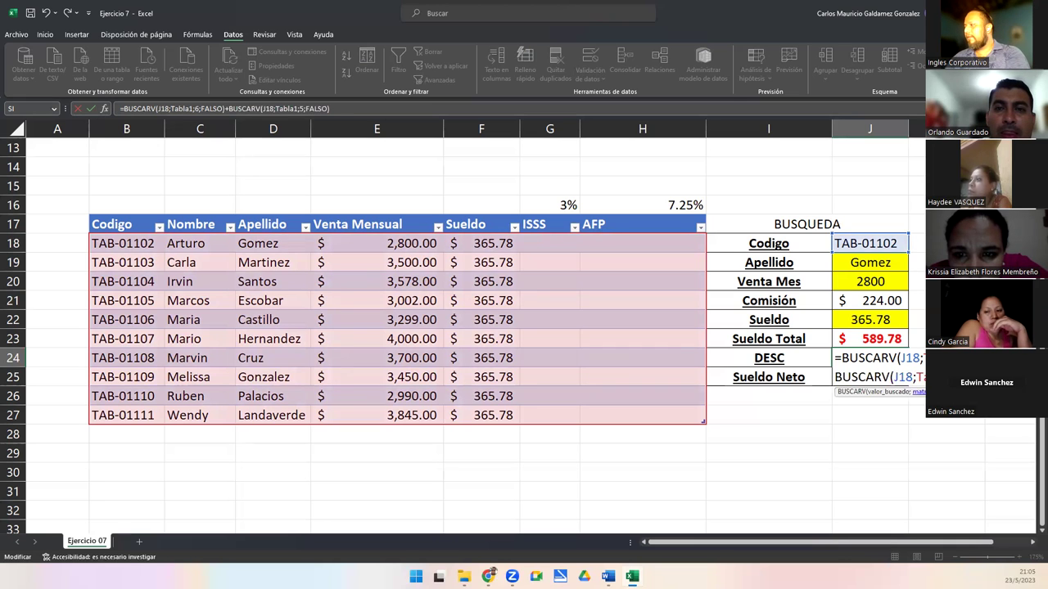
{"action": "key", "text": "Return"}
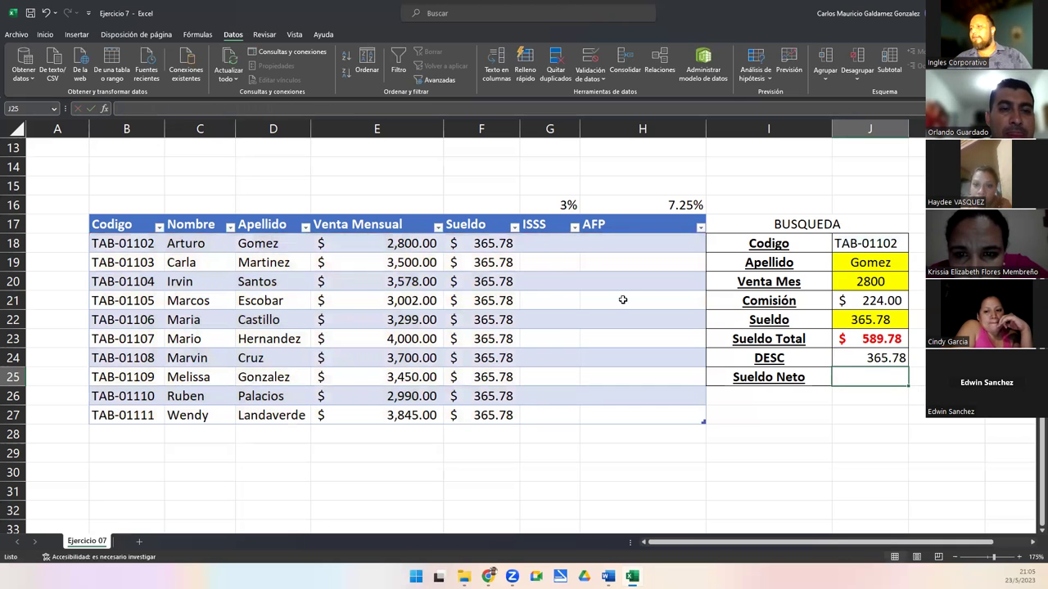
{"action": "left_click", "coordinate": [887, 361]}
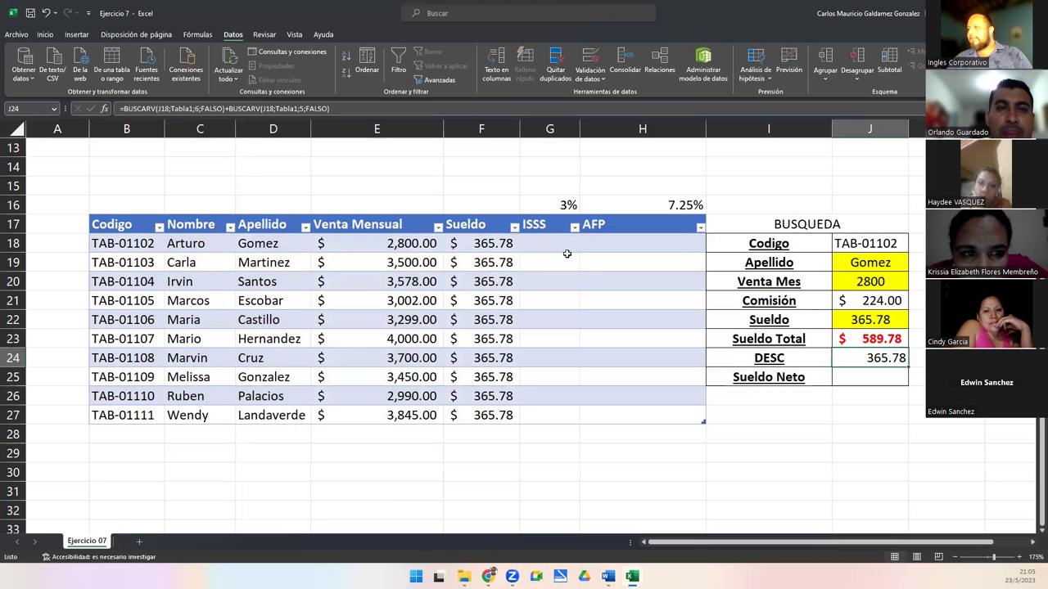
{"action": "left_click", "coordinate": [504, 243]}
{"action": "type", "text": "="}
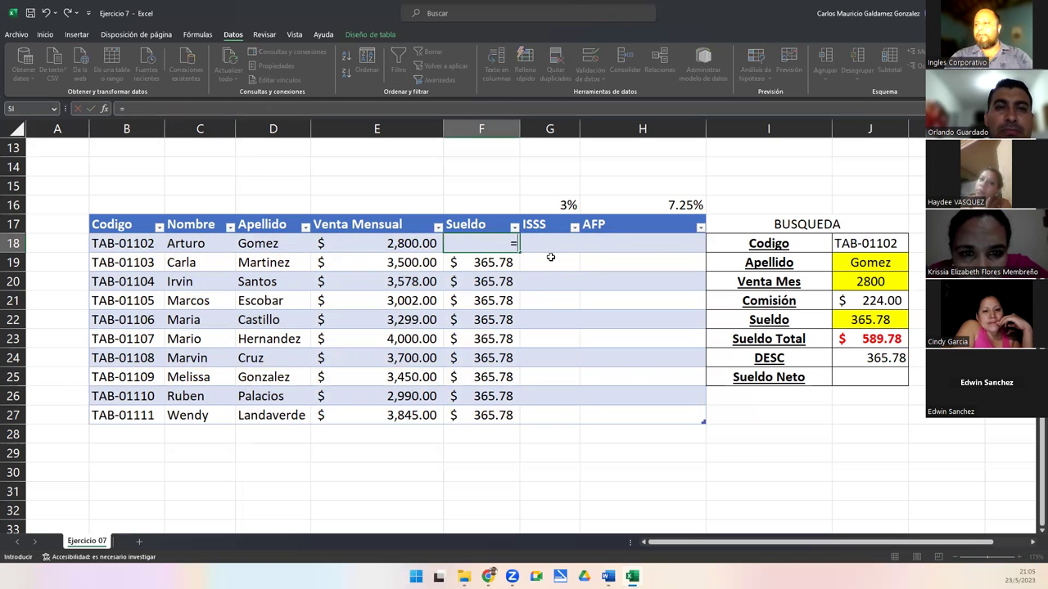
{"action": "key", "text": "Escape"}
{"action": "key", "text": "Right"}
{"action": "type", "text": "="}
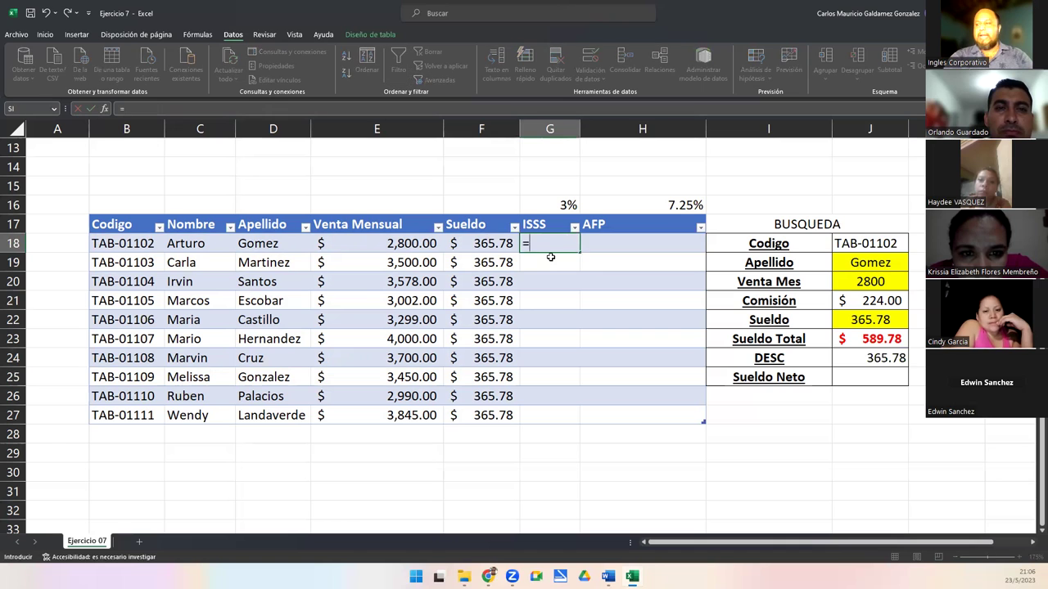
{"action": "key", "text": "Left"}
{"action": "type", "text": "*"}
{"action": "key", "text": "Up"}
{"action": "key", "text": "Up"}
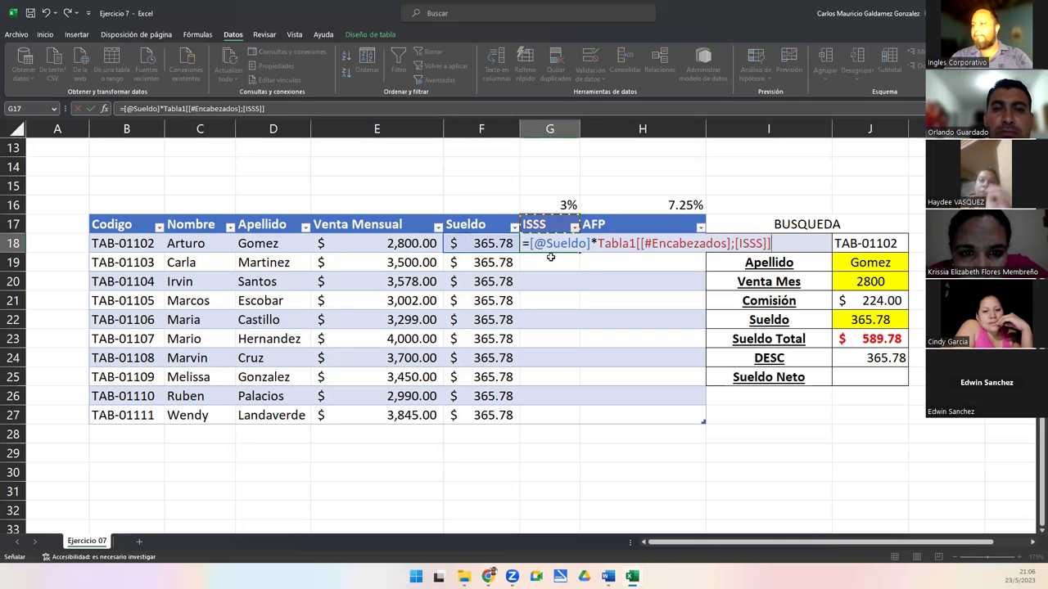
{"action": "key", "text": "F4"}
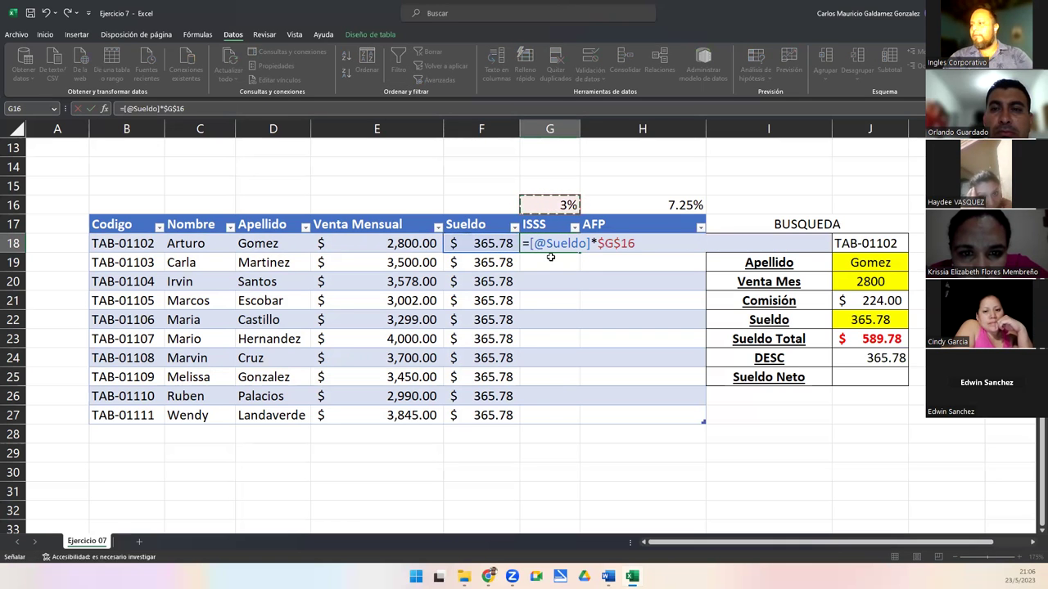
{"action": "key", "text": "Return"}
{"action": "key", "text": "Right"}
{"action": "key", "text": "Up"}
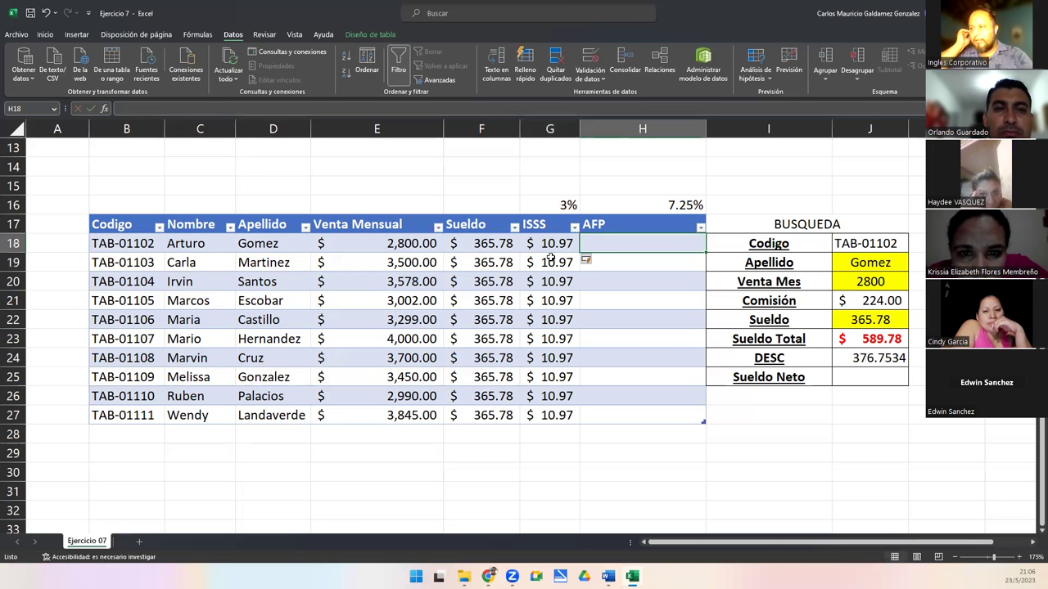
{"action": "type", "text": "="}
{"action": "key", "text": "Left"}
{"action": "key", "text": "Left"}
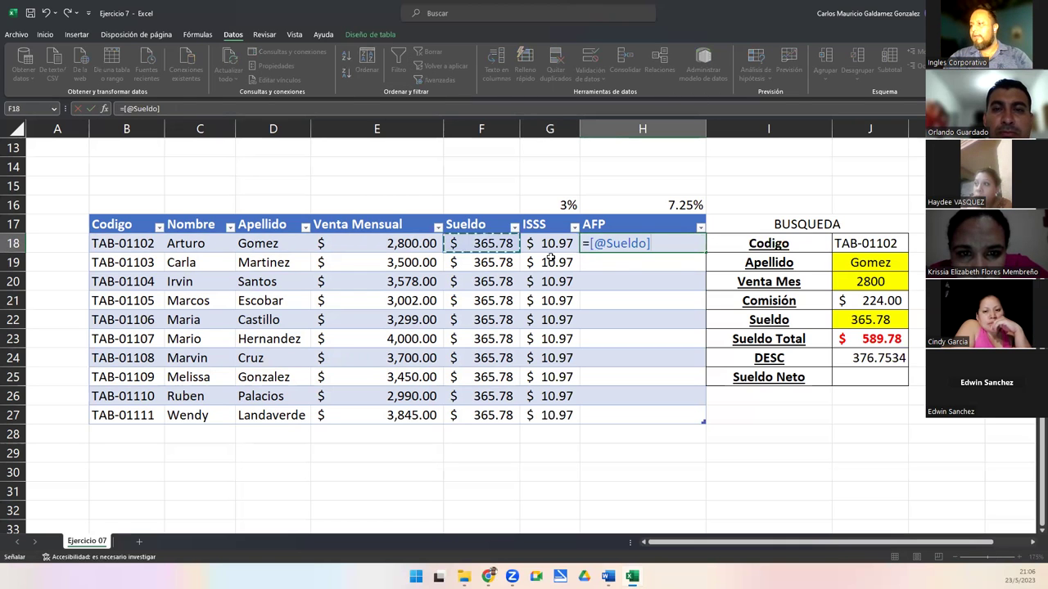
{"action": "type", "text": "*"}
{"action": "key", "text": "Up"}
{"action": "key", "text": "Up"}
{"action": "key", "text": "F4"}
{"action": "key", "text": "Return"}
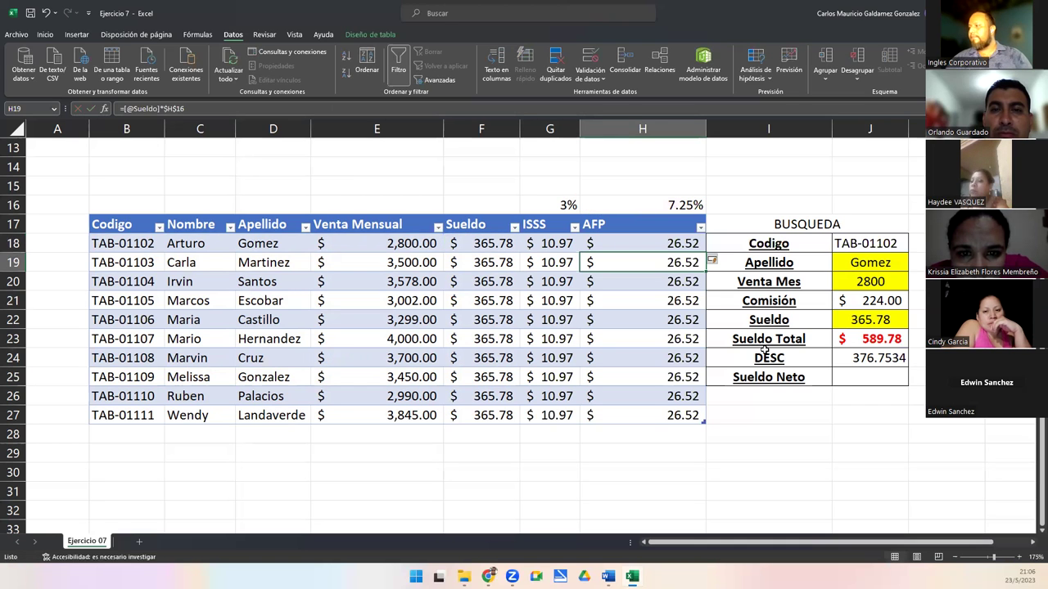
Step: Remove and re-enter the plus sign joining the two BUSCARV terms of the DESC formula in J24
{"action": "left_click", "coordinate": [853, 360]}
{"action": "double_click", "coordinate": [853, 360]}
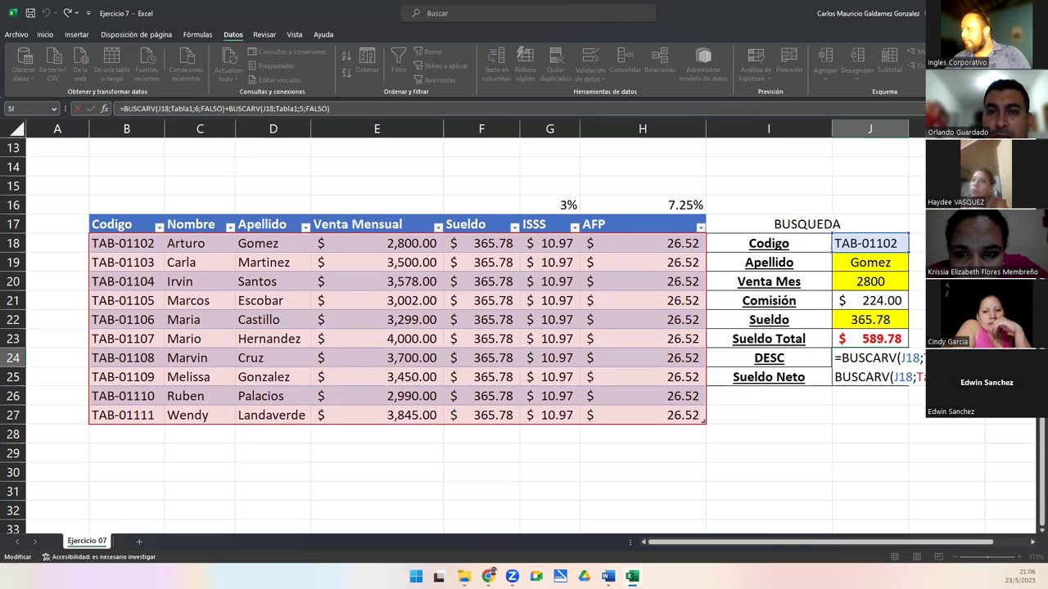
{"action": "key", "text": "BackSpace"}
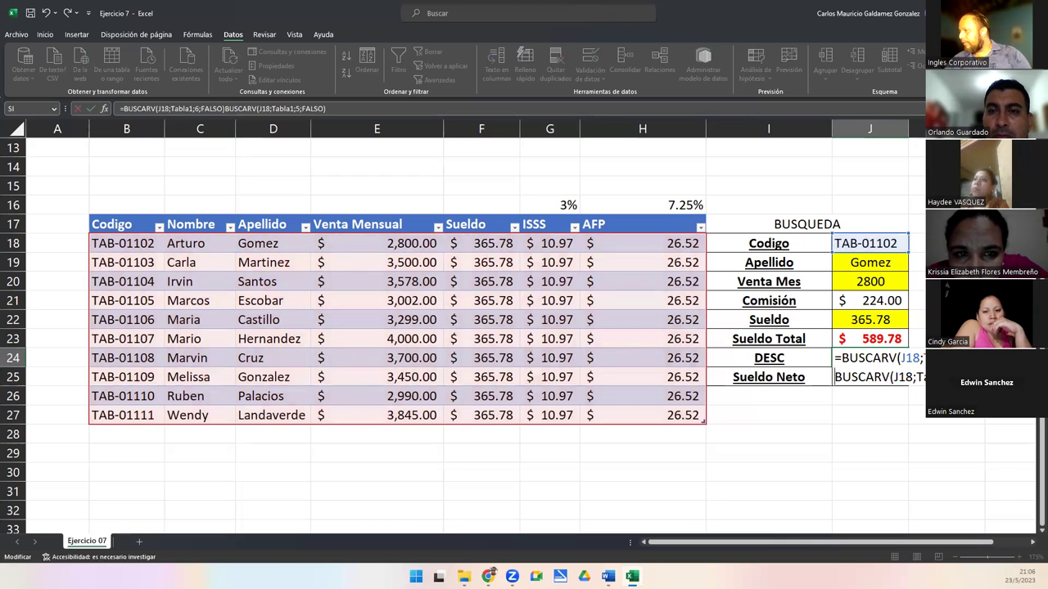
{"action": "left_click", "coordinate": [909, 377]}
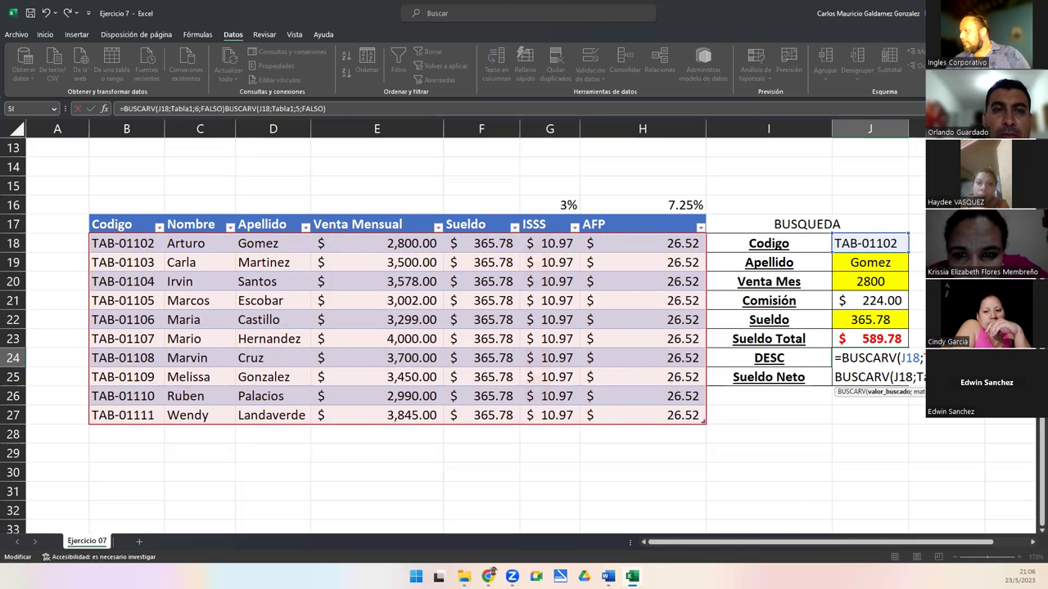
{"action": "left_click", "coordinate": [835, 377]}
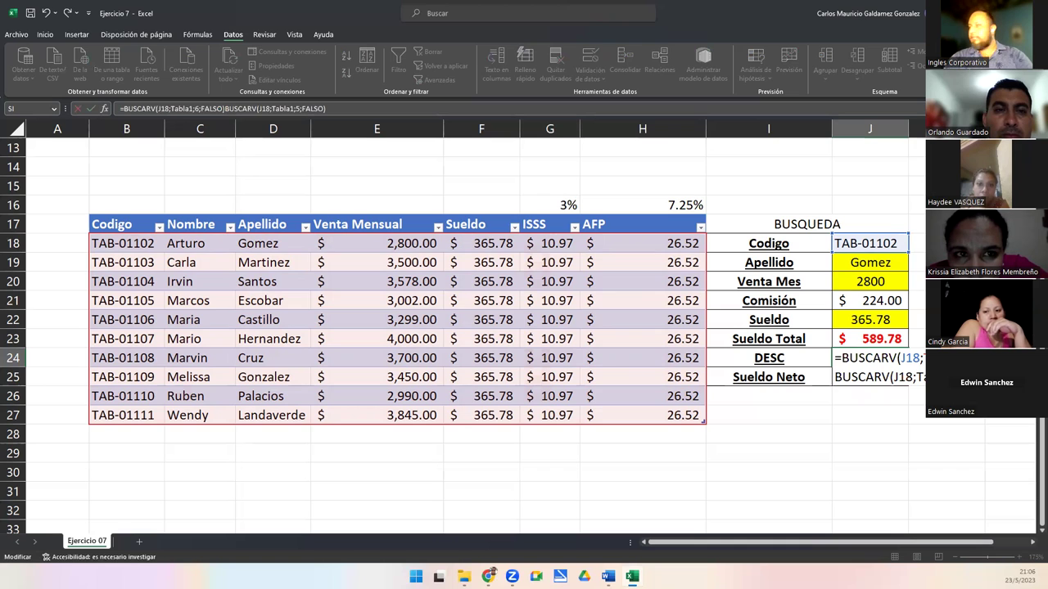
{"action": "type", "text": "+"}
{"action": "key", "text": "Return"}
{"action": "key", "text": "Up"}
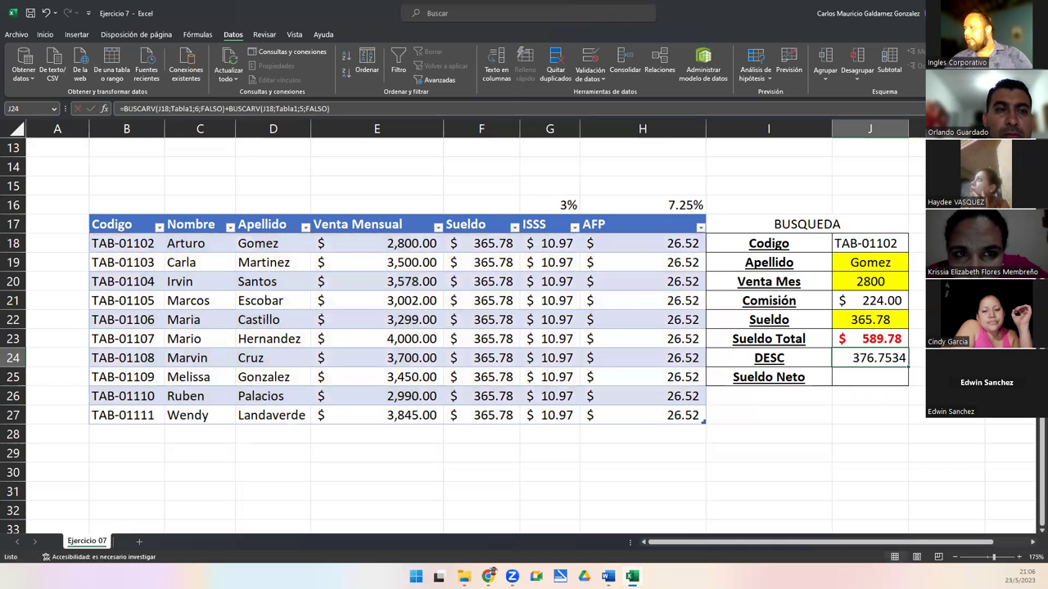
Step: Recheck the DESC formula in J24 and delete it from the cell
{"action": "double_click", "coordinate": [856, 358]}
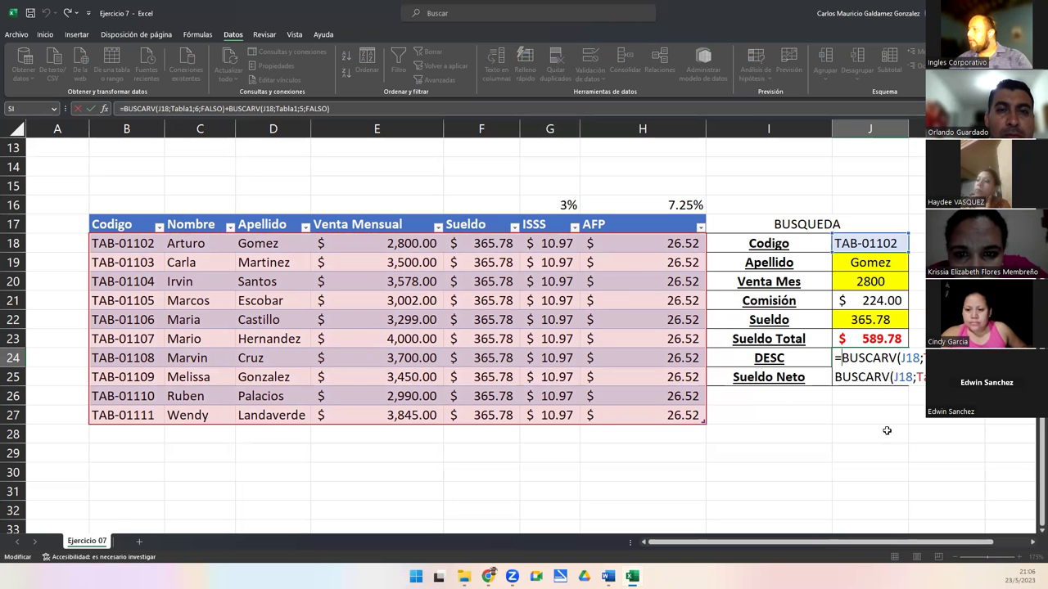
{"action": "key", "text": "ctrl+Return"}
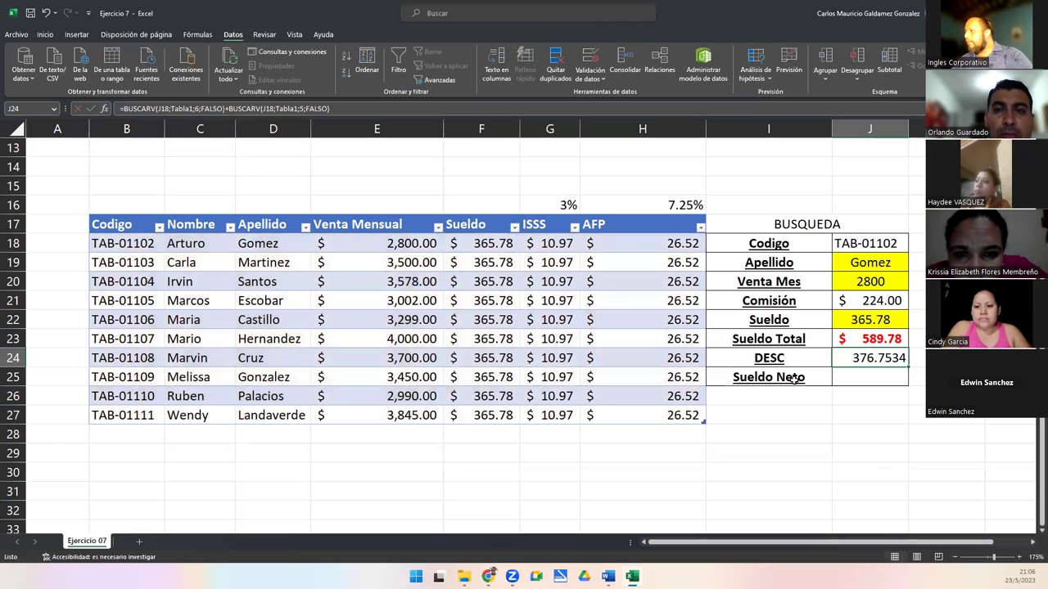
{"action": "key", "text": "Delete"}
Step: Enter =J23-J24 in the Sueldo Neto cell J25 to subtract the deductions from the total salary
{"action": "left_click", "coordinate": [866, 377]}
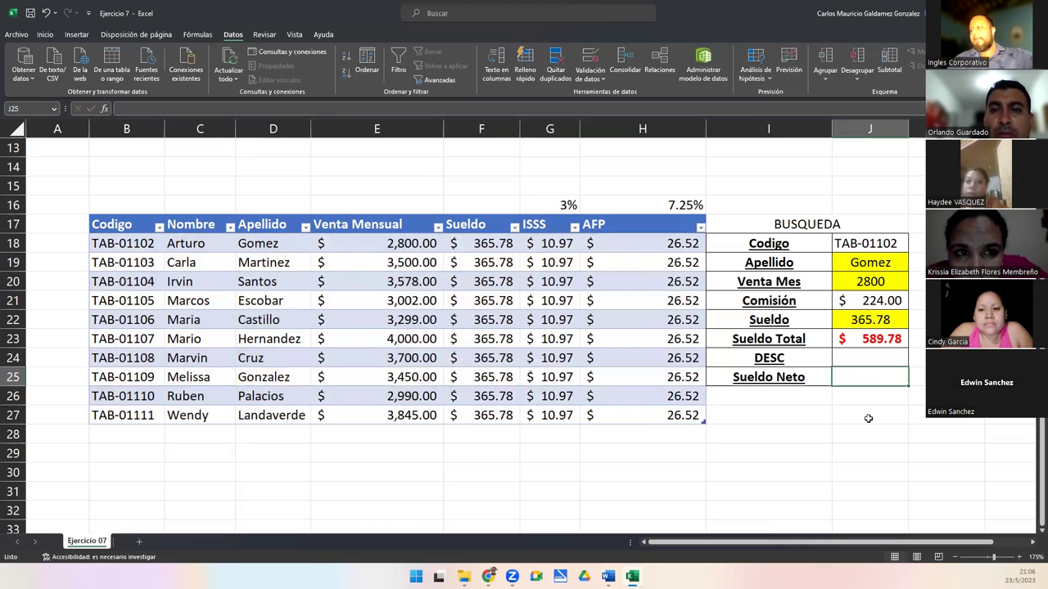
{"action": "type", "text": "="}
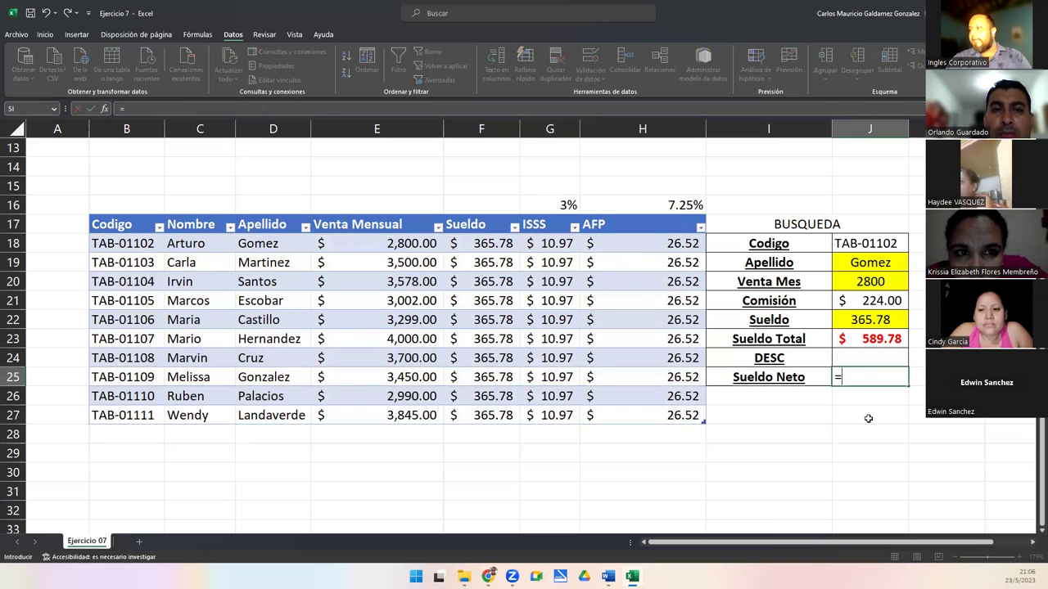
{"action": "key", "text": "Up"}
{"action": "key", "text": "Up"}
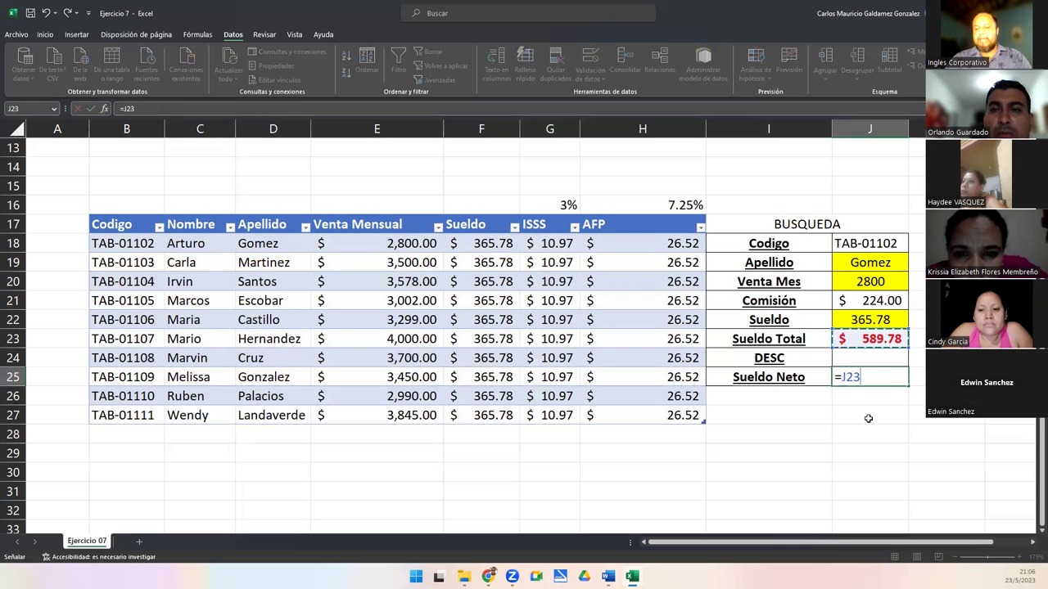
{"action": "type", "text": "-"}
{"action": "key", "text": "Up"}
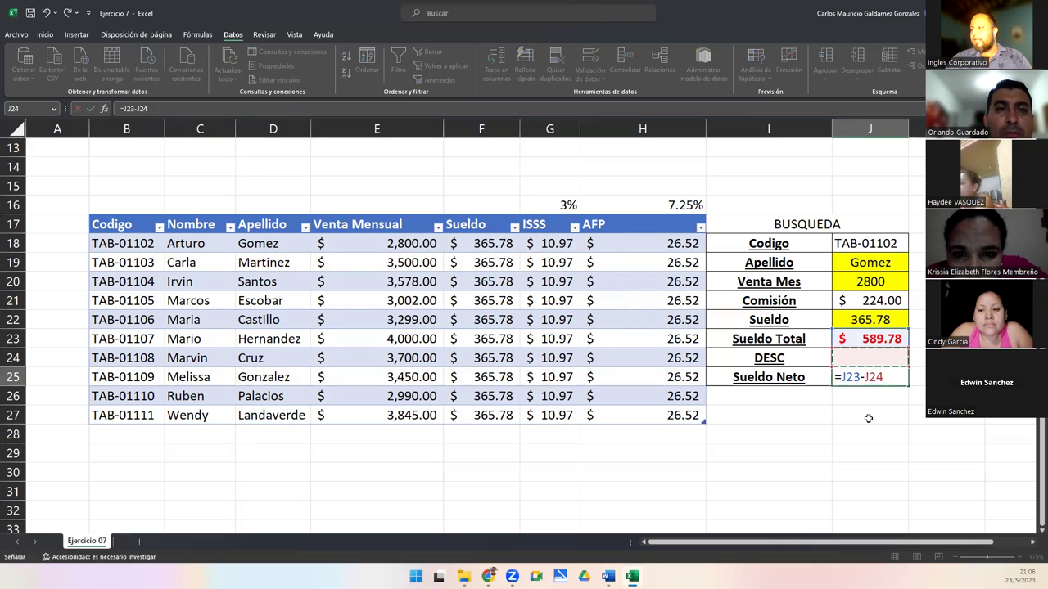
{"action": "key", "text": "Return"}
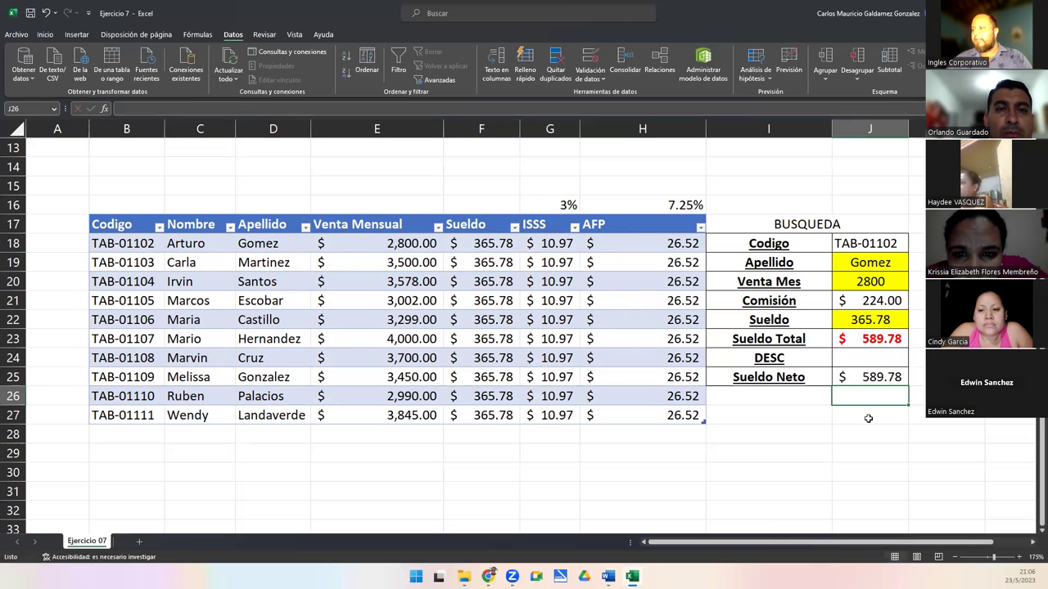
Step: Test the BUSQUEDA lookup with codes TAB-01107, TAB-01105 and TAB-01104 in J18, and check the ISSS formula in G20
{"action": "left_click", "coordinate": [863, 359]}
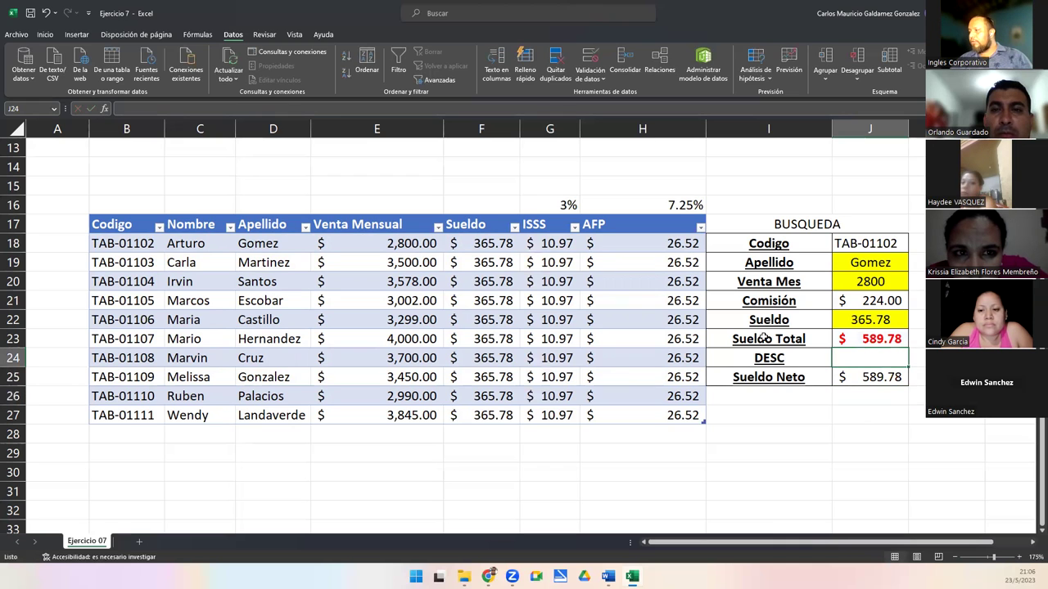
{"action": "left_click", "coordinate": [855, 242]}
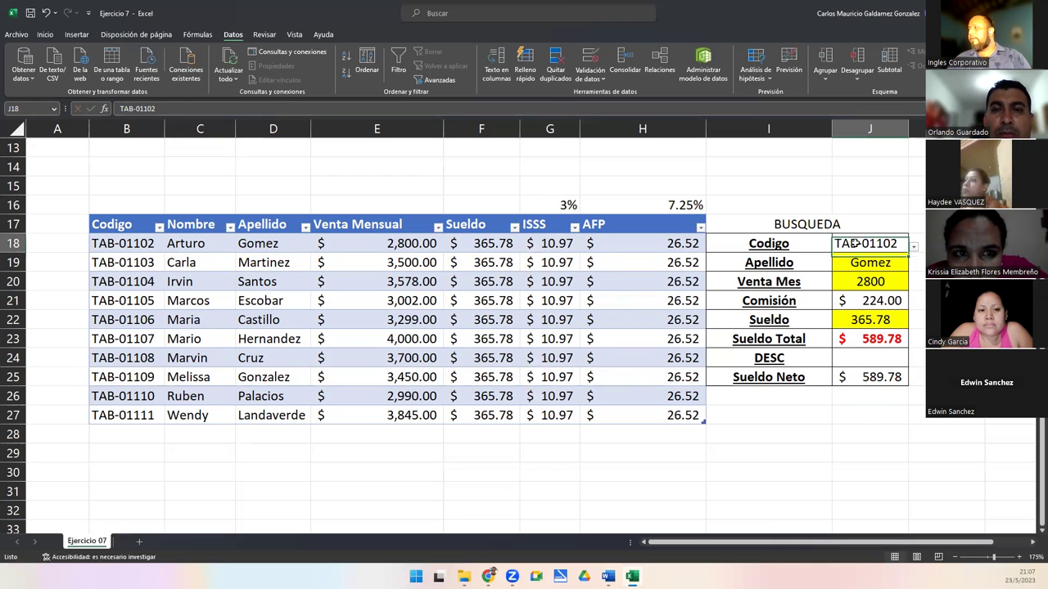
{"action": "left_click", "coordinate": [913, 247]}
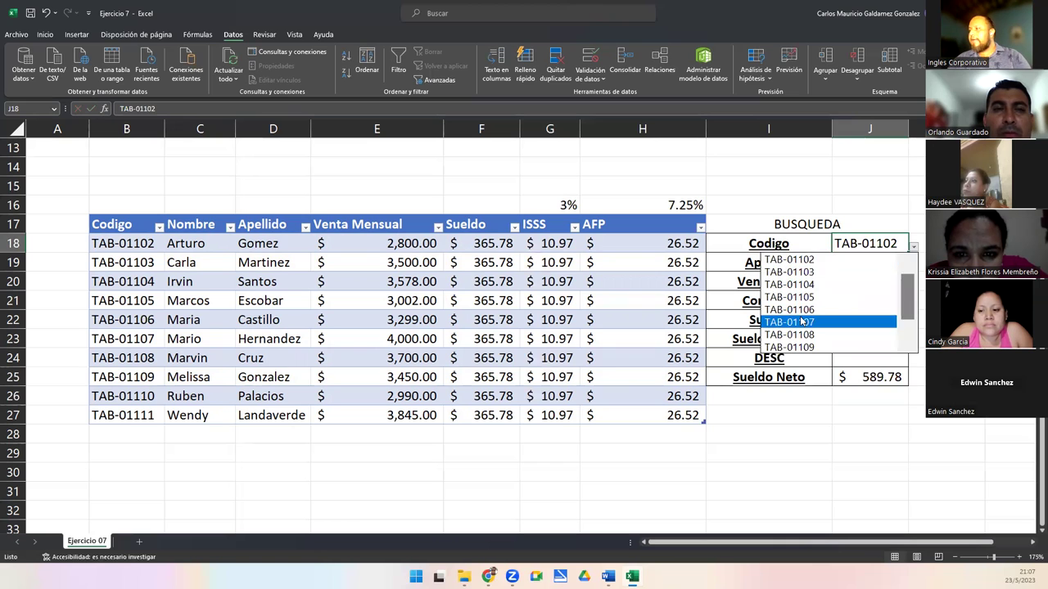
{"action": "left_click", "coordinate": [864, 324]}
{"action": "left_click", "coordinate": [914, 247]}
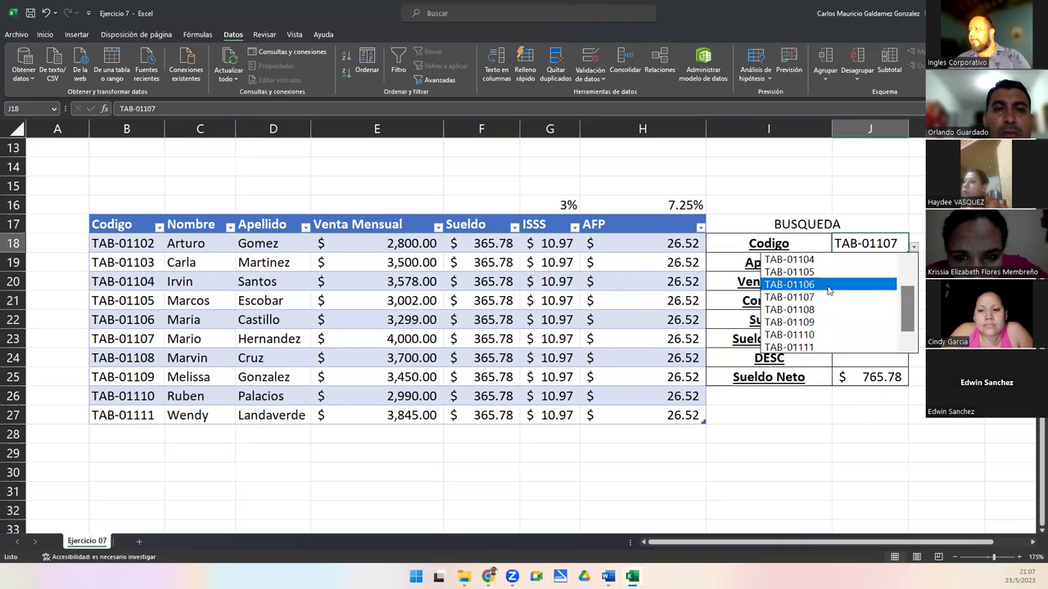
{"action": "left_click", "coordinate": [861, 297]}
{"action": "left_click", "coordinate": [914, 247]}
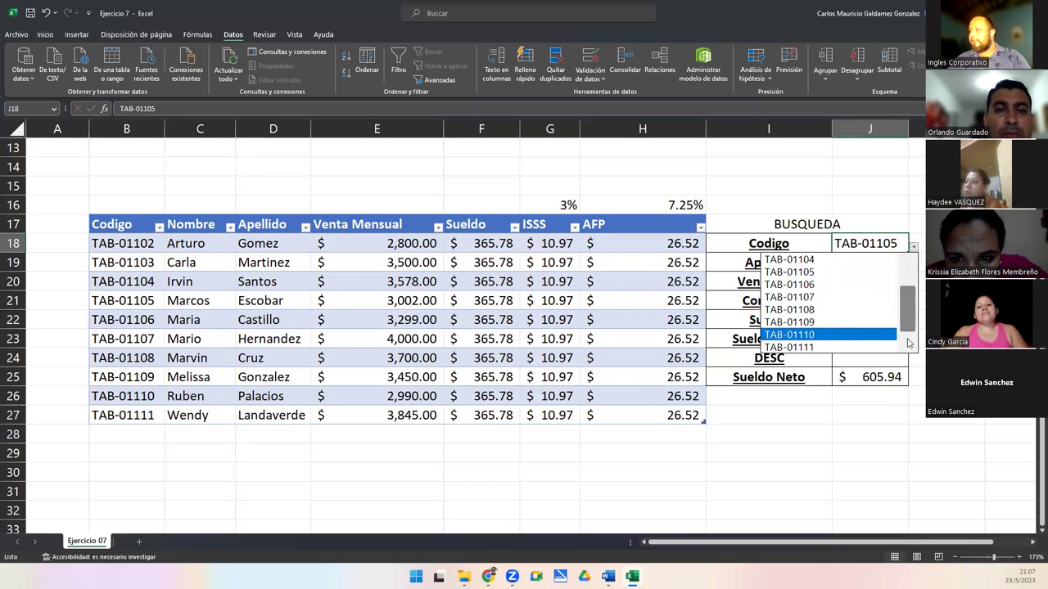
{"action": "left_click", "coordinate": [785, 260]}
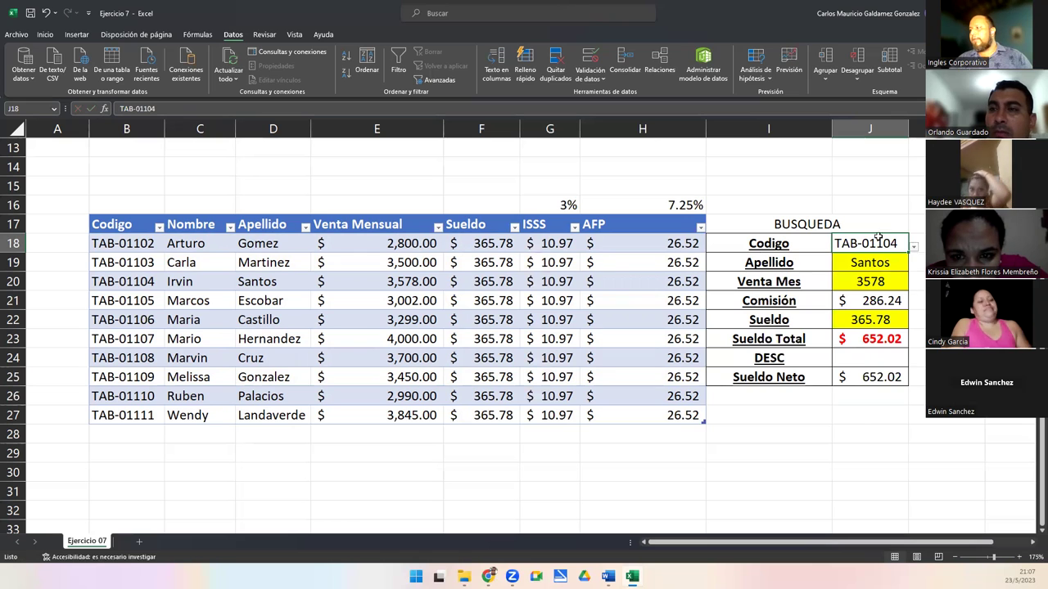
{"action": "left_click", "coordinate": [531, 280]}
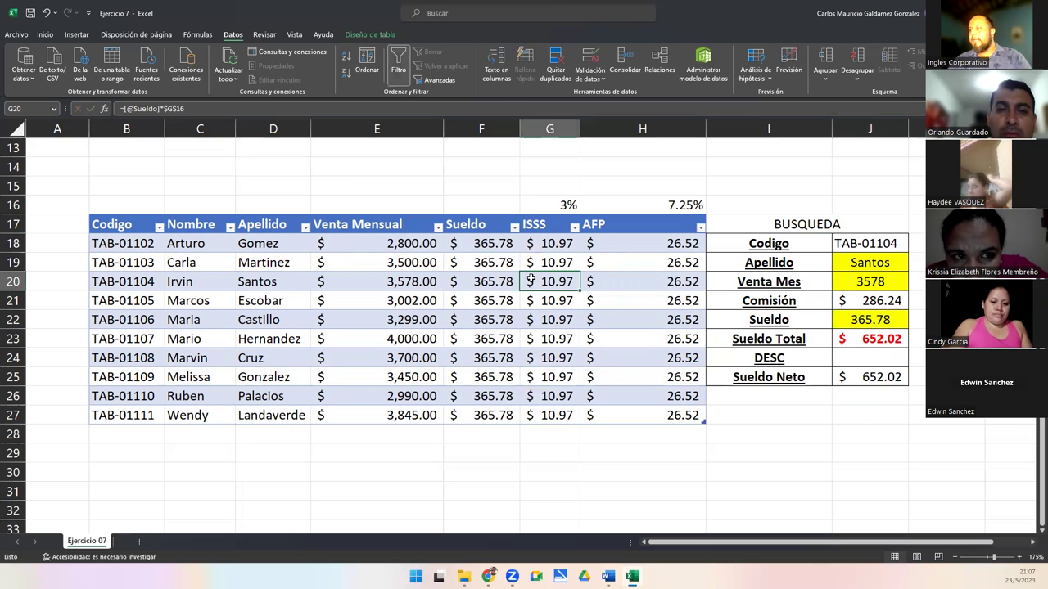
{"action": "left_click", "coordinate": [873, 360]}
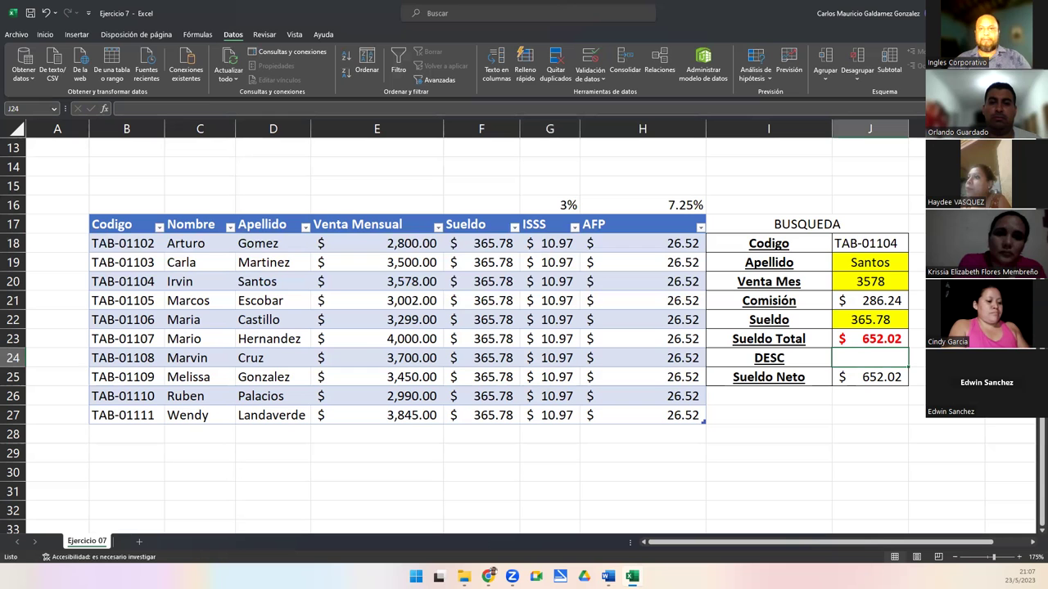
{"action": "key", "text": "alt+Tab"}
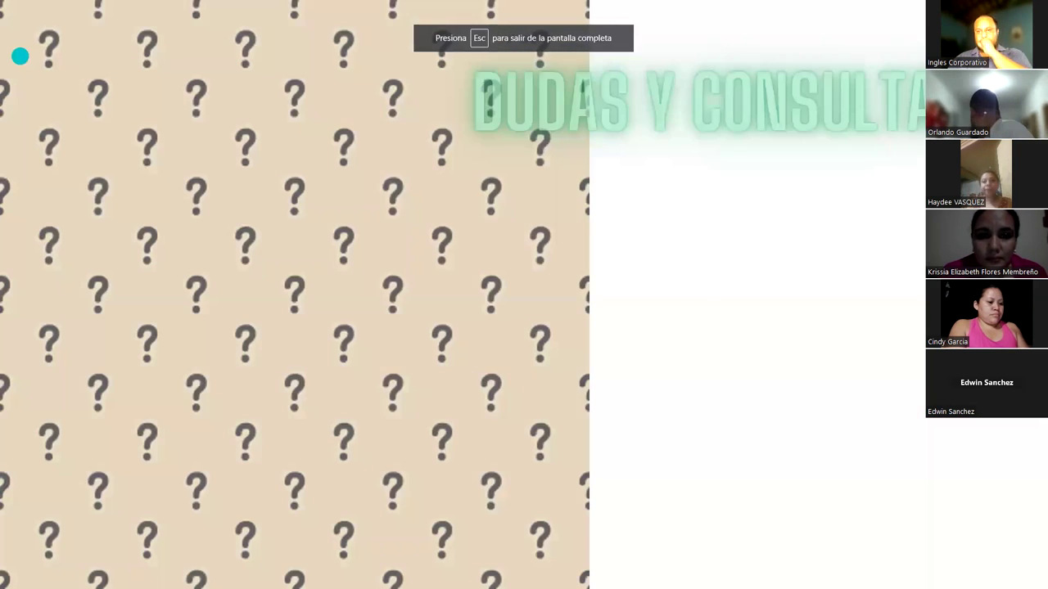
{"action": "key", "text": "Right"}
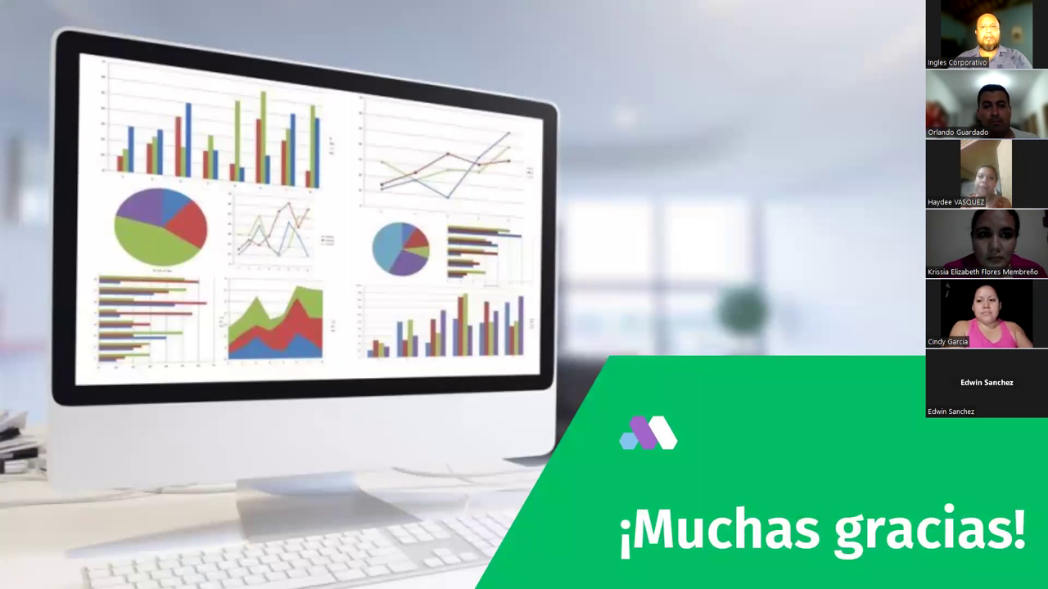
{"action": "key", "text": "alt+s"}
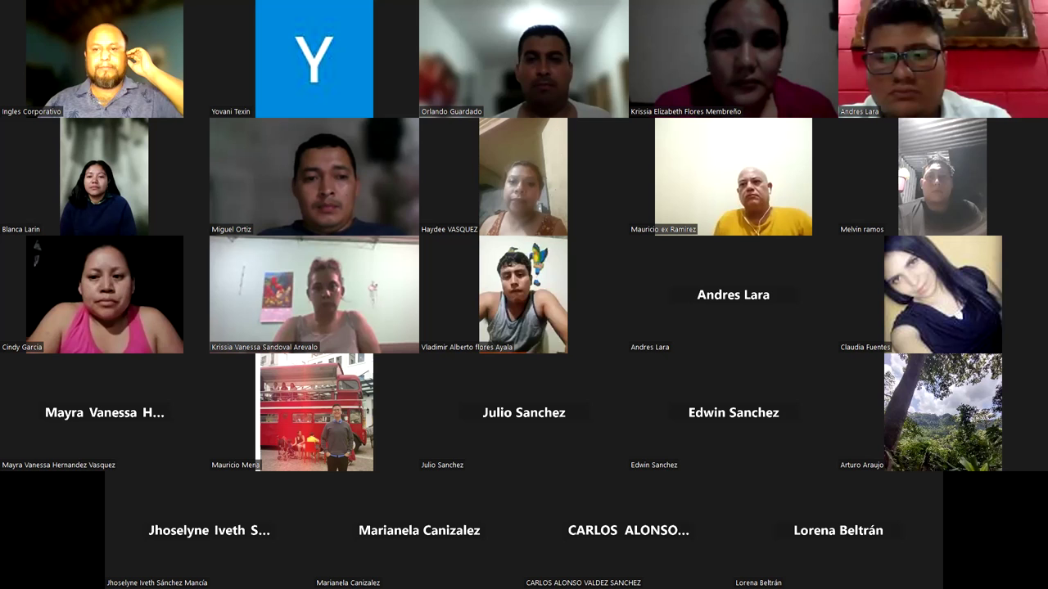